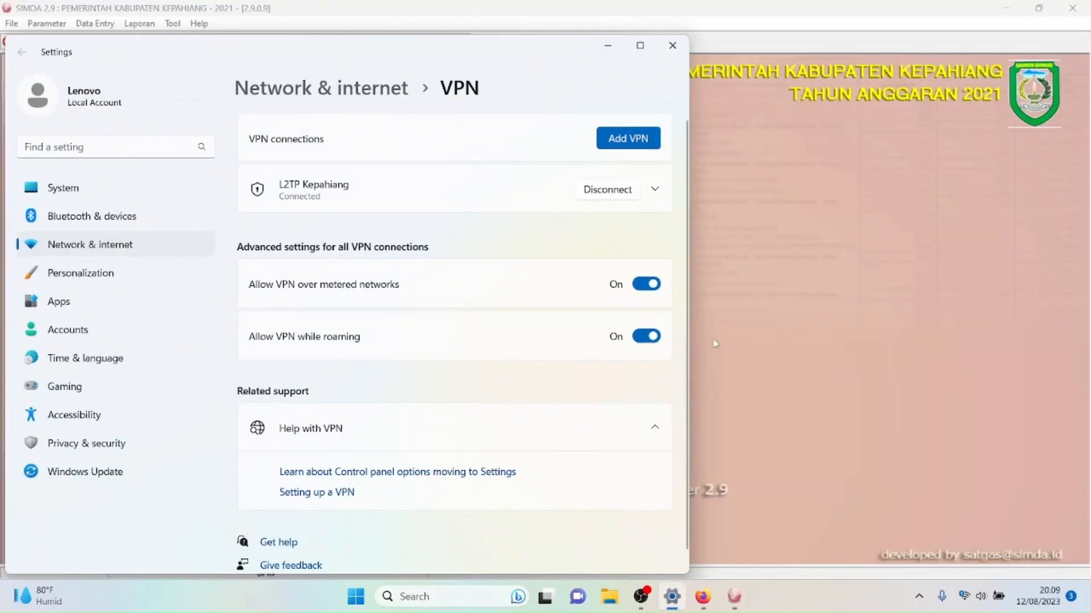
Step: Switch to the SIMDA login and sign in with the user ID and password for Tahun Anggaran 2022
left_click(671, 594)
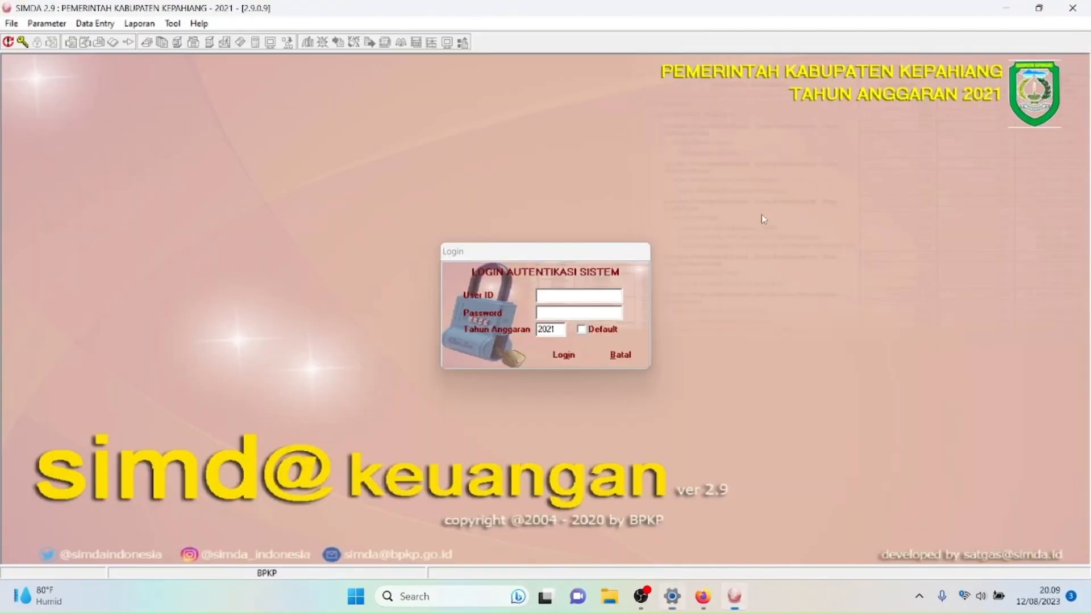
left_click(563, 294)
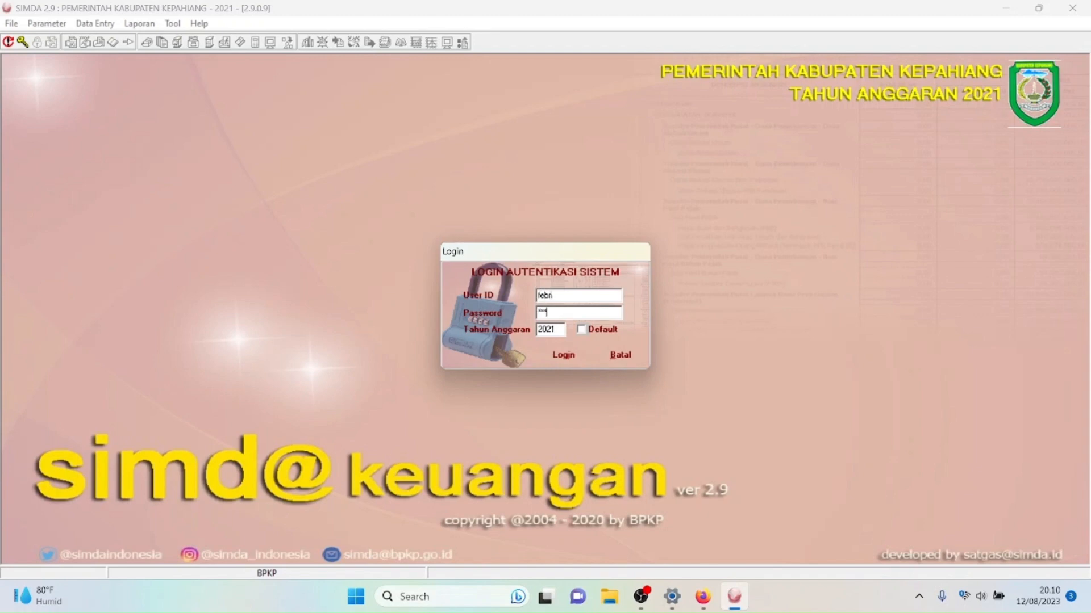
type("*")
key("Tab")
type("2022")
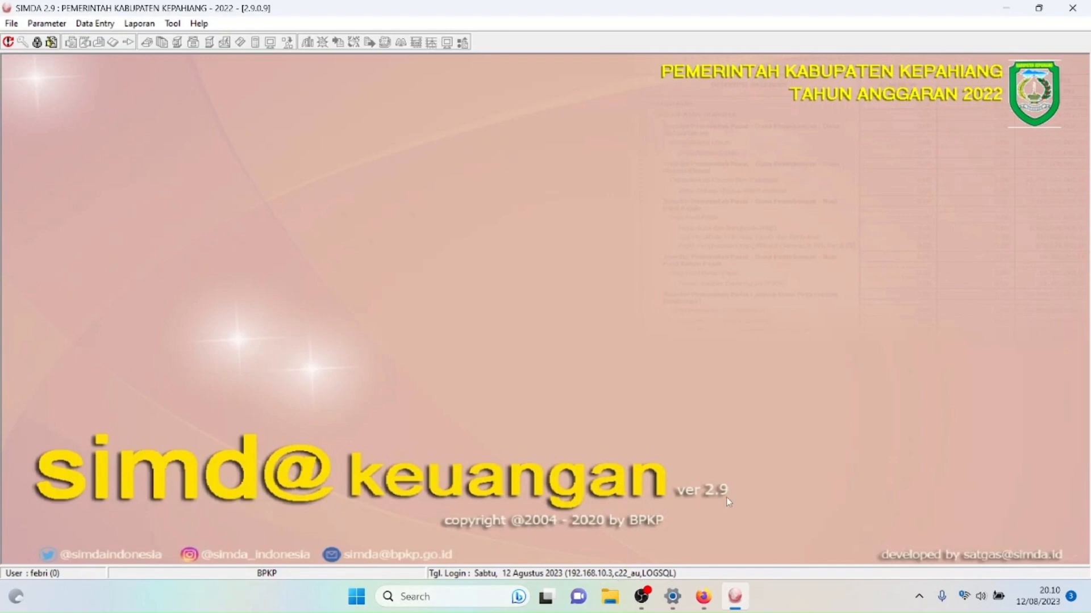
Step: Clear the desktop by exiting SIMDA, closing the VPN settings and minimizing the guide PDF
left_click(1076, 8)
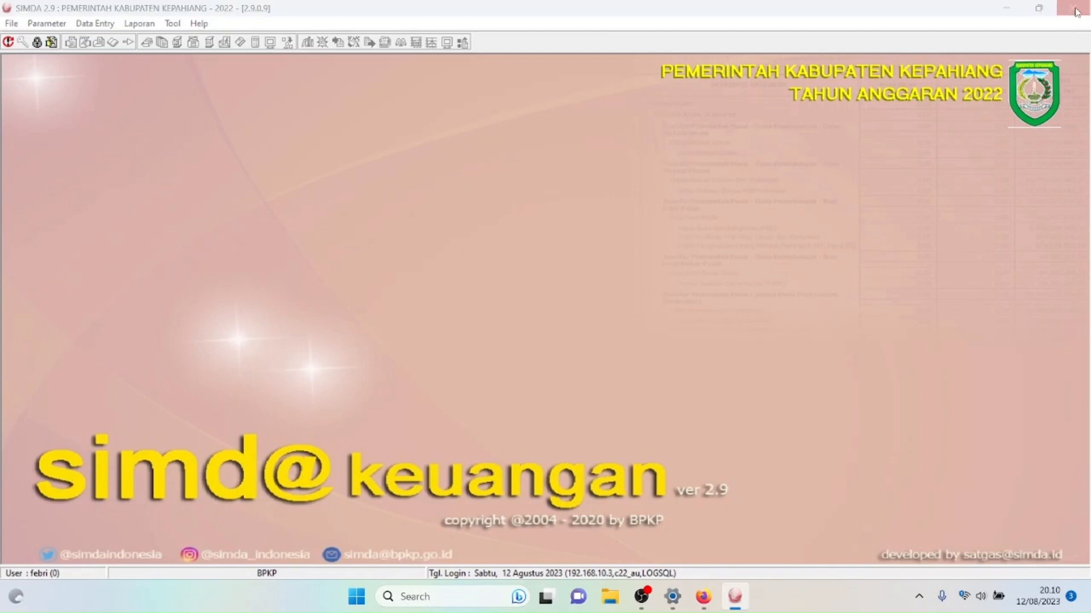
left_click(529, 329)
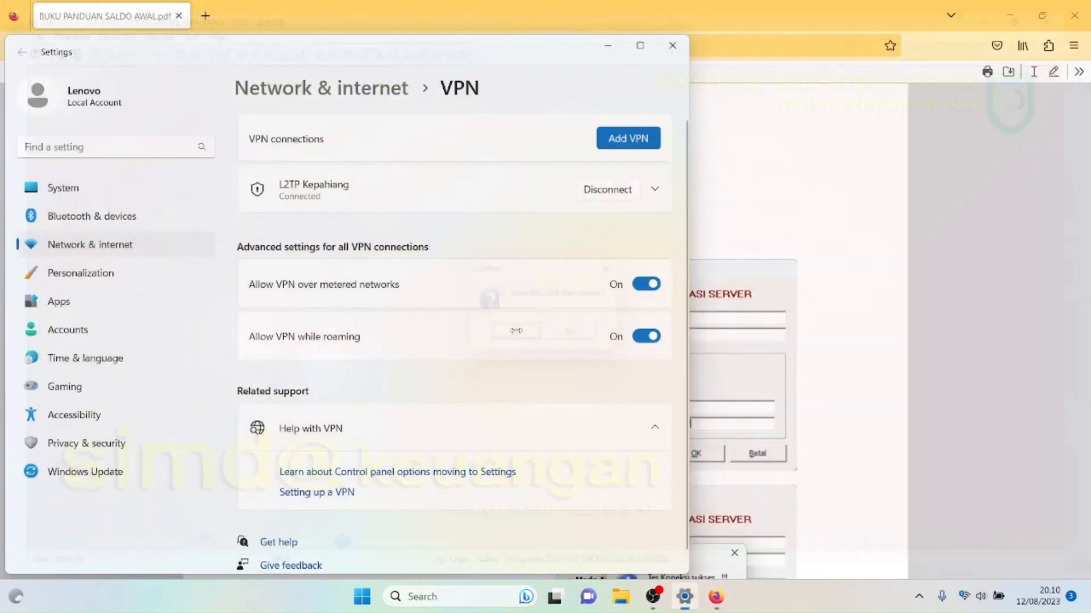
left_click(674, 44)
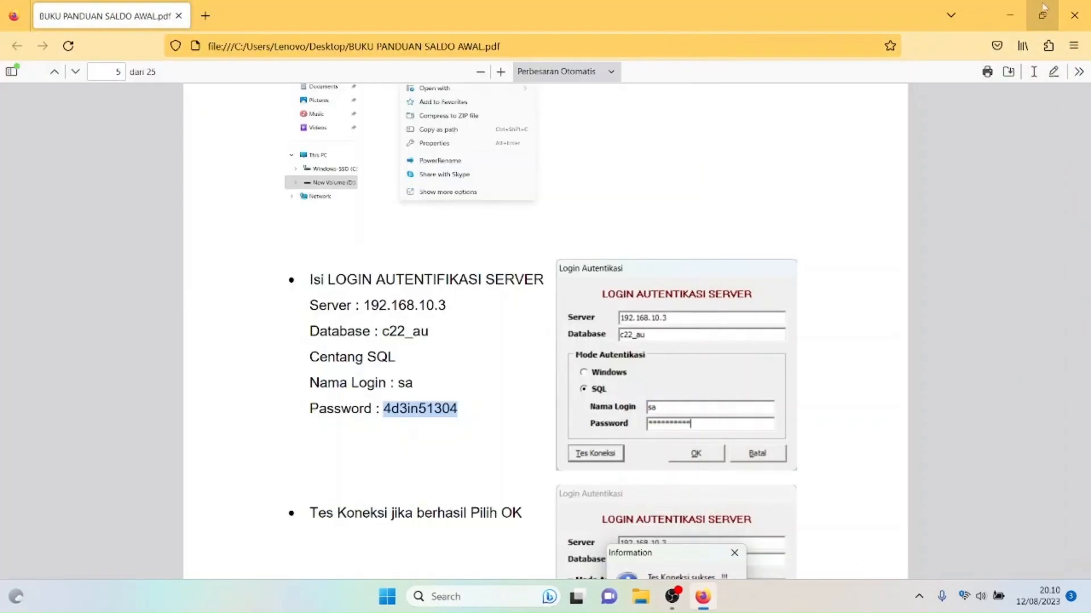
left_click(1004, 15)
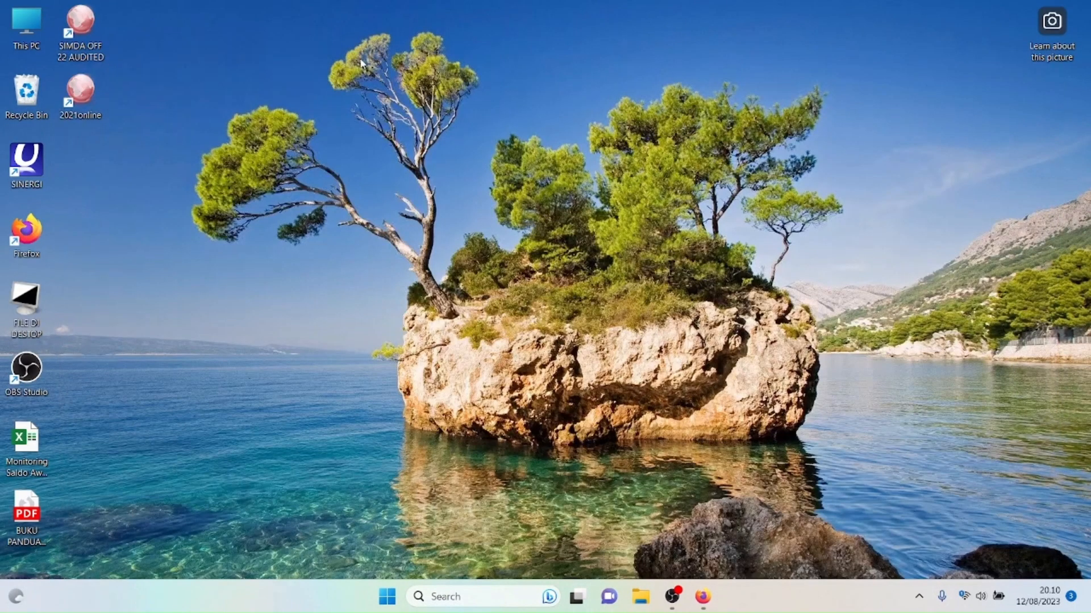
Step: Launch SIMDA OFF 22 AUDITED and log in with the user ID and password for Tahun Anggaran 2022
double_click(82, 33)
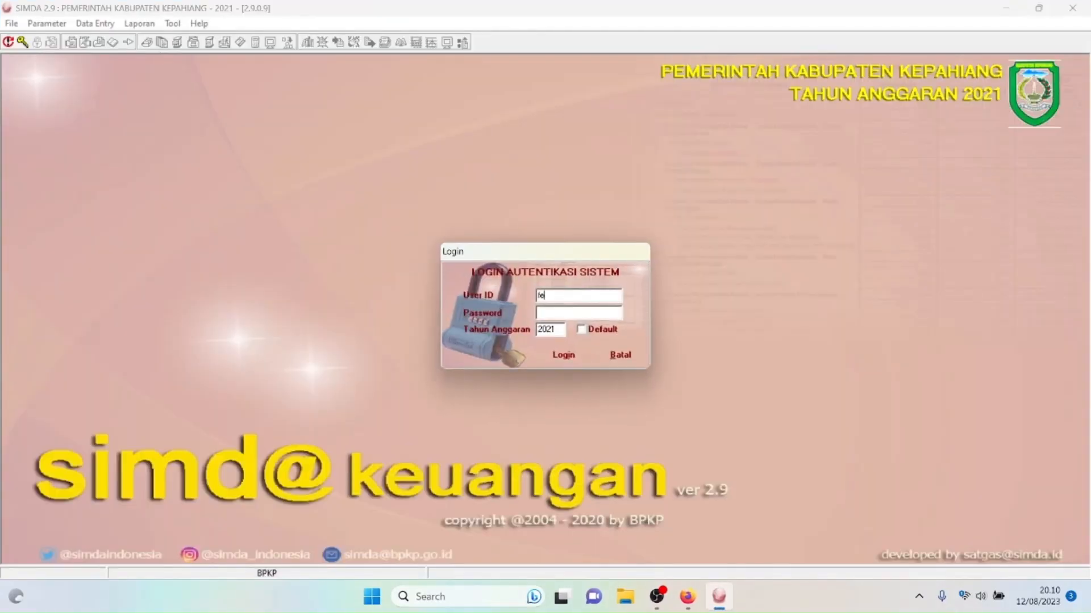
key("Tab")
left_click(584, 311)
type("****")
key("Tab")
type("2022")
key("Return")
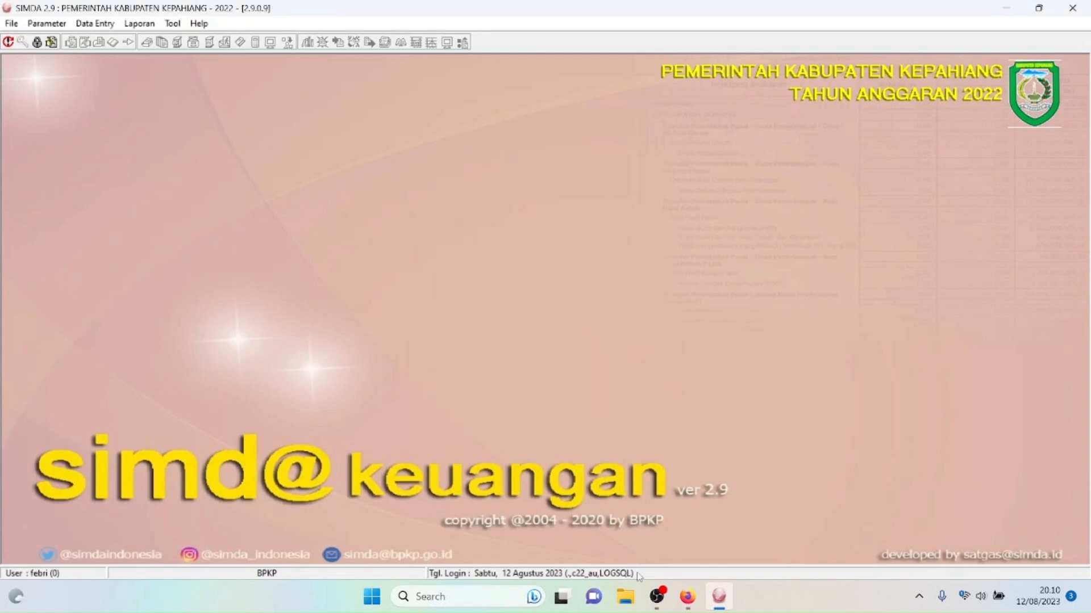
left_click(505, 600)
type("vl")
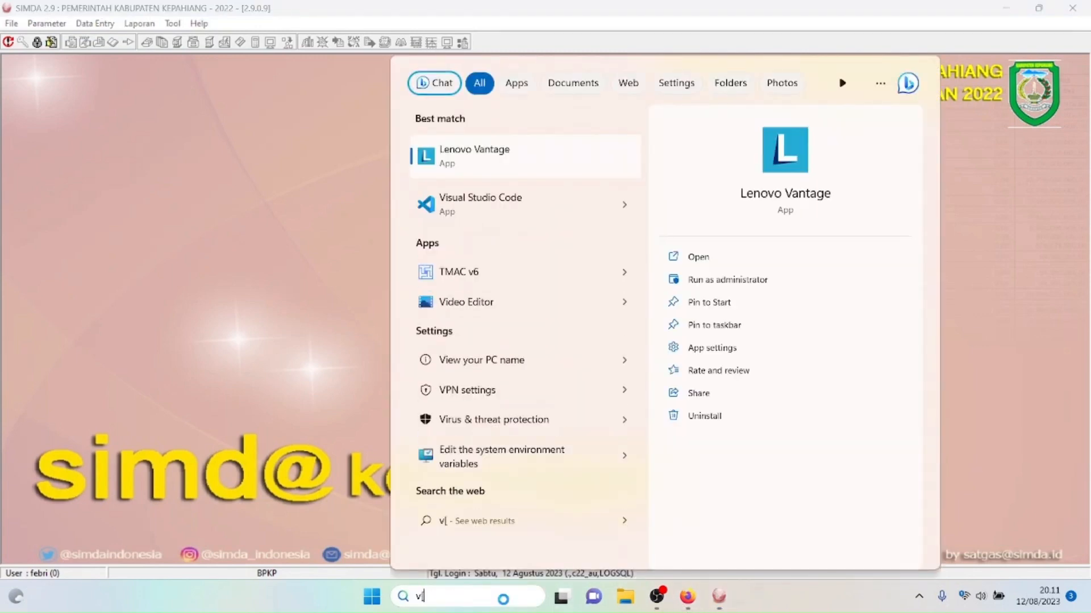
key("BackSpace")
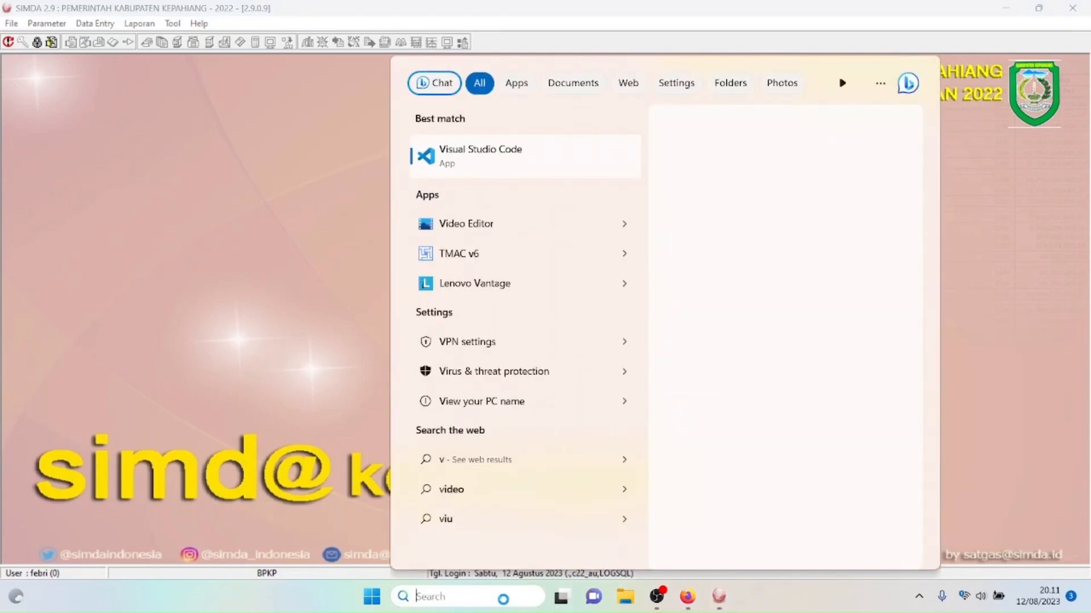
left_click(97, 227)
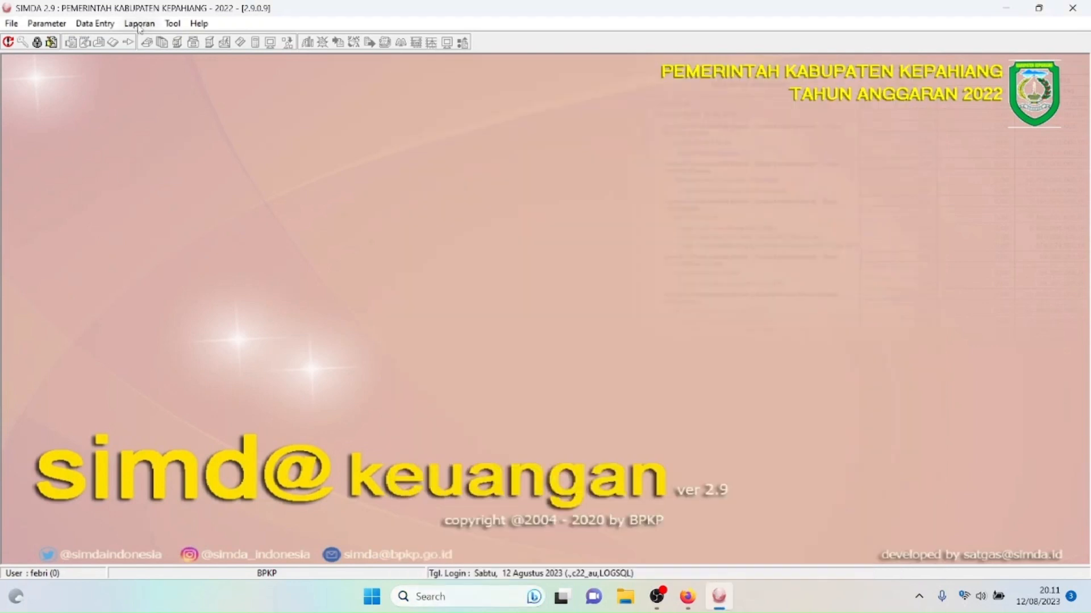
Step: Open the Pembukuan Akrual report window for SKPD, dismissing the time error
left_click(140, 26)
mouse_move(169, 25)
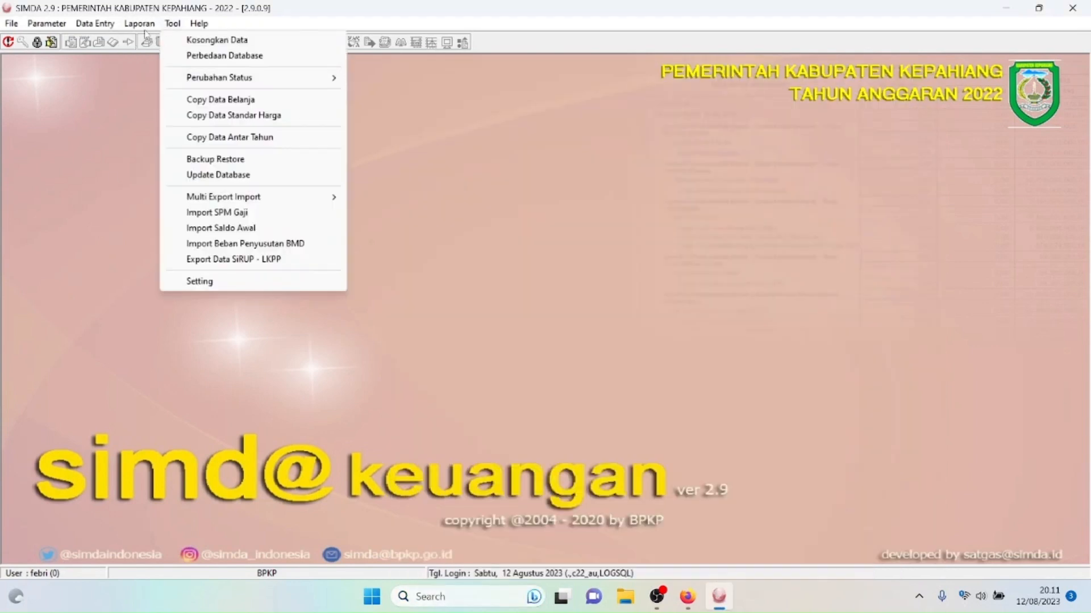
mouse_move(164, 62)
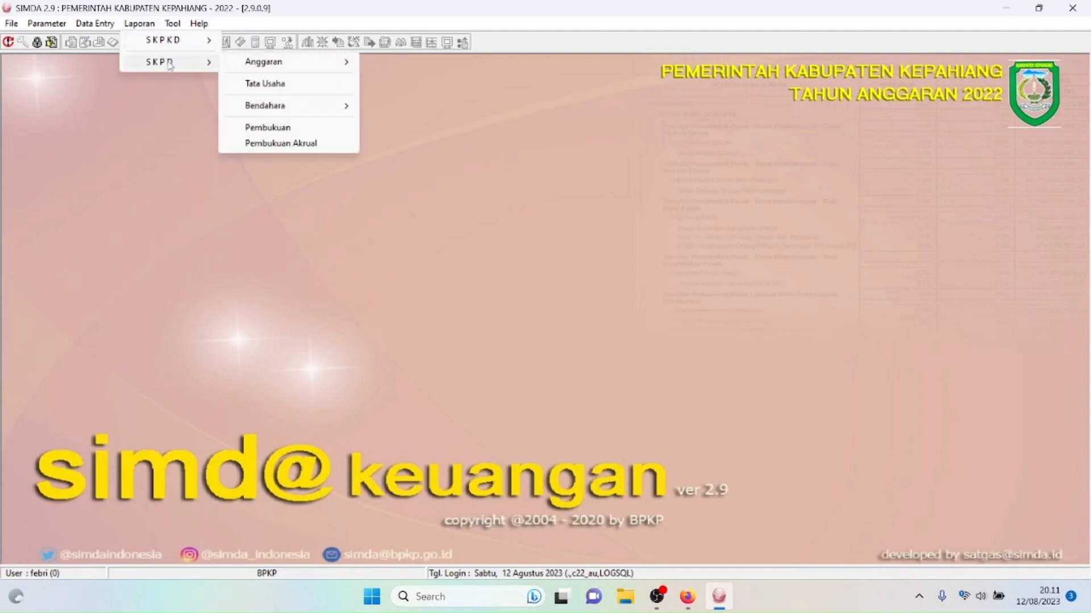
left_click(140, 26)
left_click(138, 26)
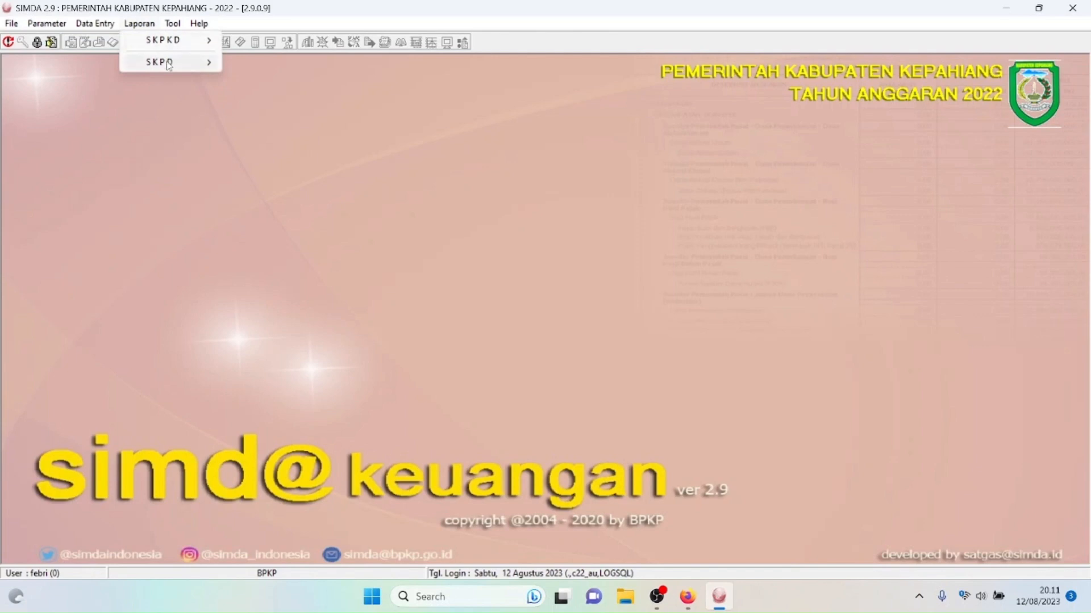
mouse_move(165, 62)
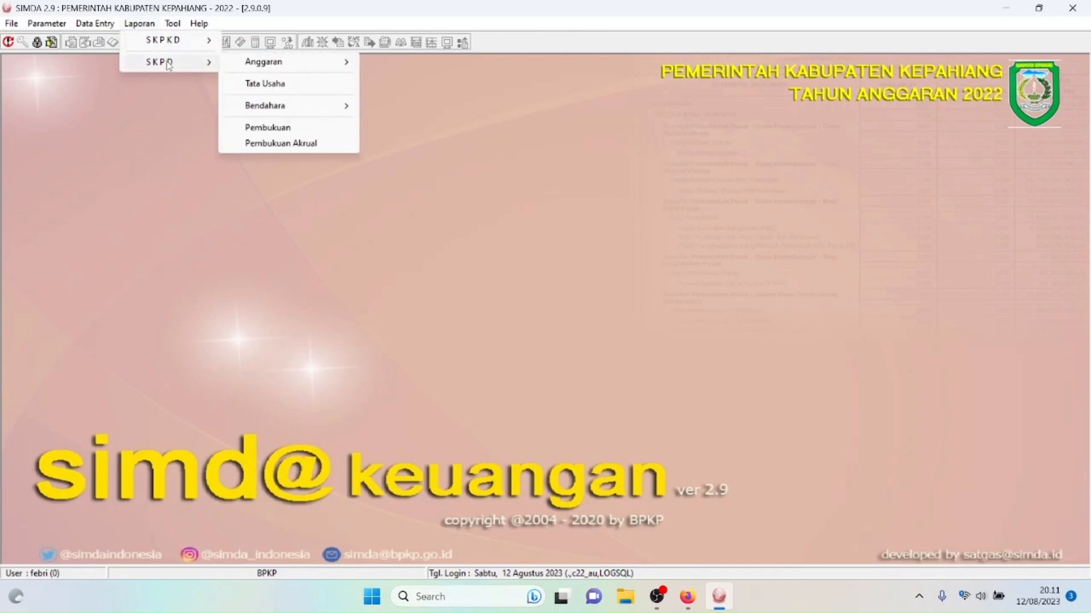
left_click(301, 148)
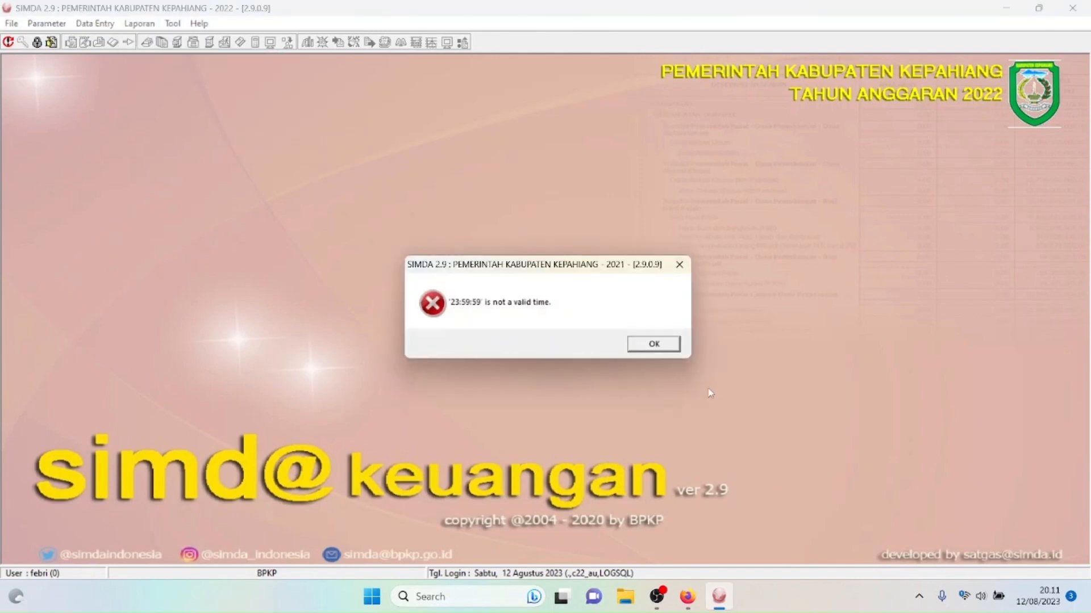
left_click(662, 347)
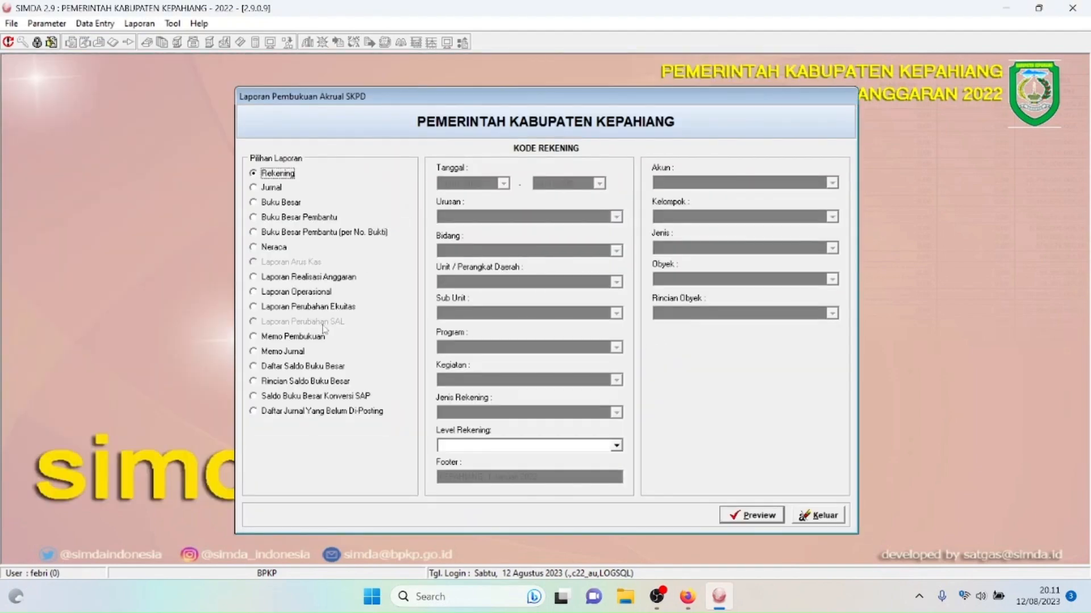
Step: Choose the Daftar Saldo Buku Besar report with Urusan 1 Urusan Wajib Pelayanan Dasar and Bidang 2 Kesehatan
left_click(283, 367)
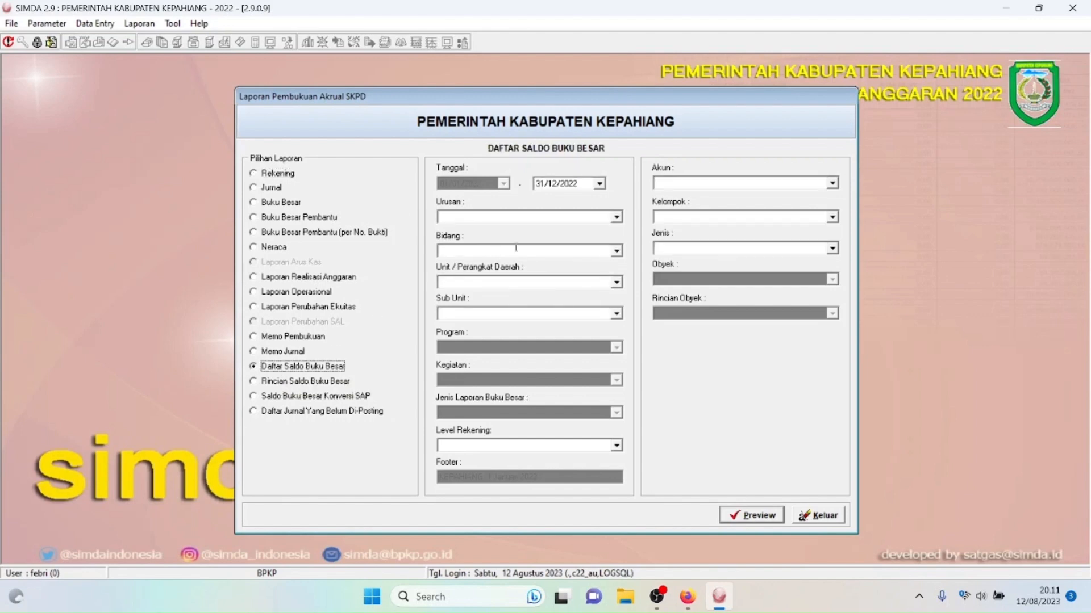
left_click(570, 220)
left_click(616, 218)
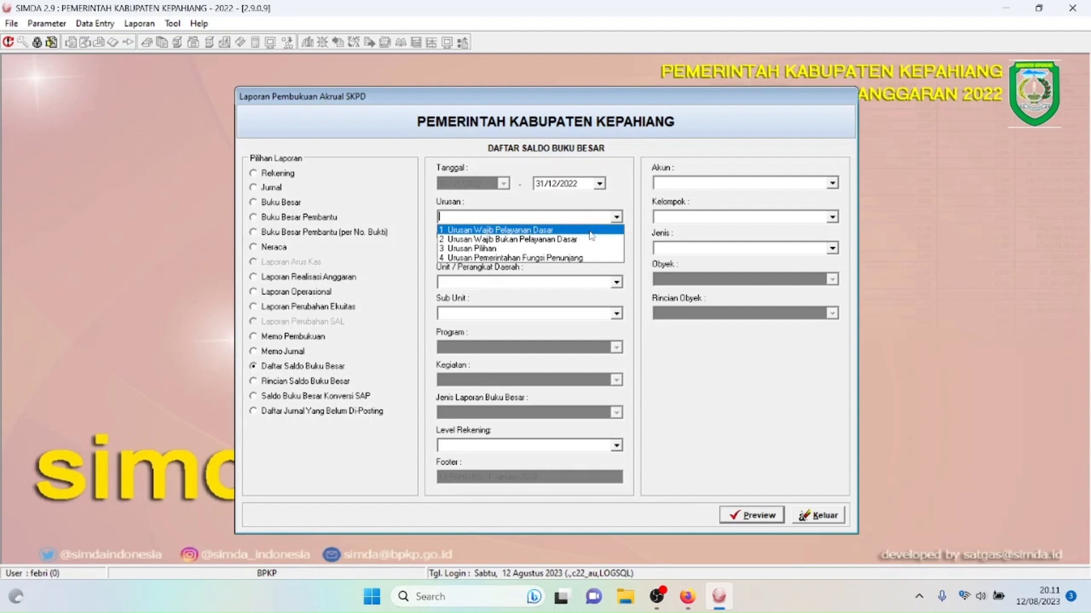
left_click(591, 230)
left_click(616, 251)
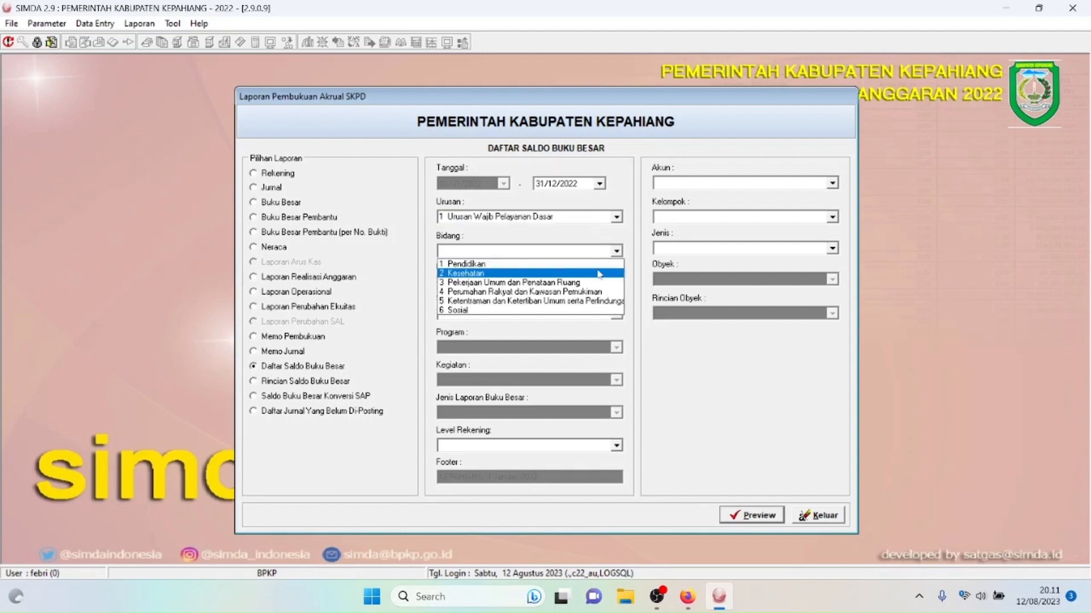
left_click(598, 275)
Step: Set Unit / Perangkat Daerah and Sub Unit to 1 Dinas Kesehatan, with Level Rekening 6 SUB RINCIAN OBYEK
left_click(617, 282)
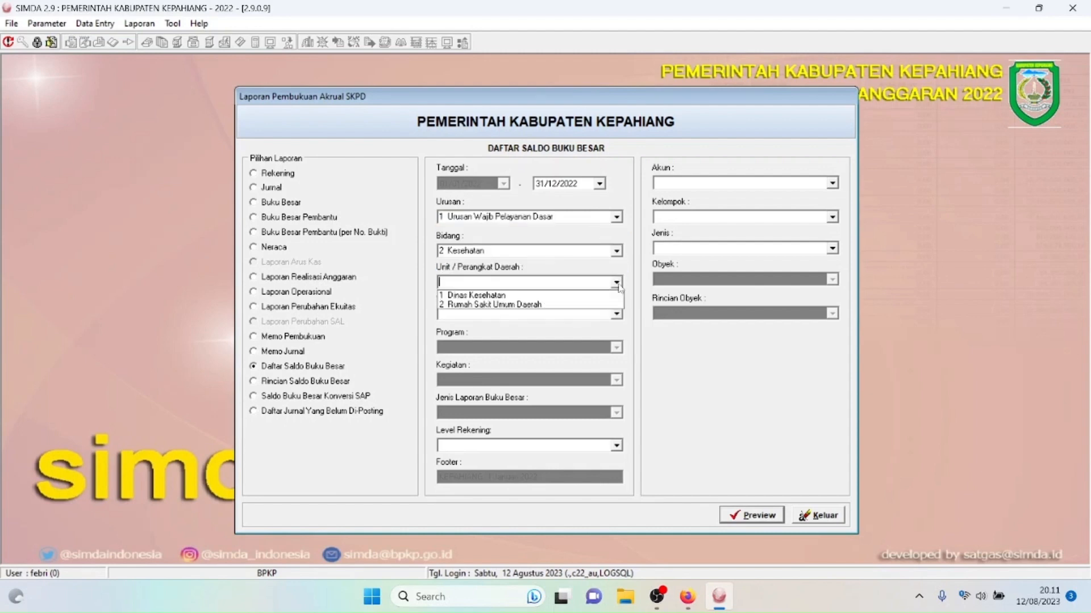
left_click(616, 283)
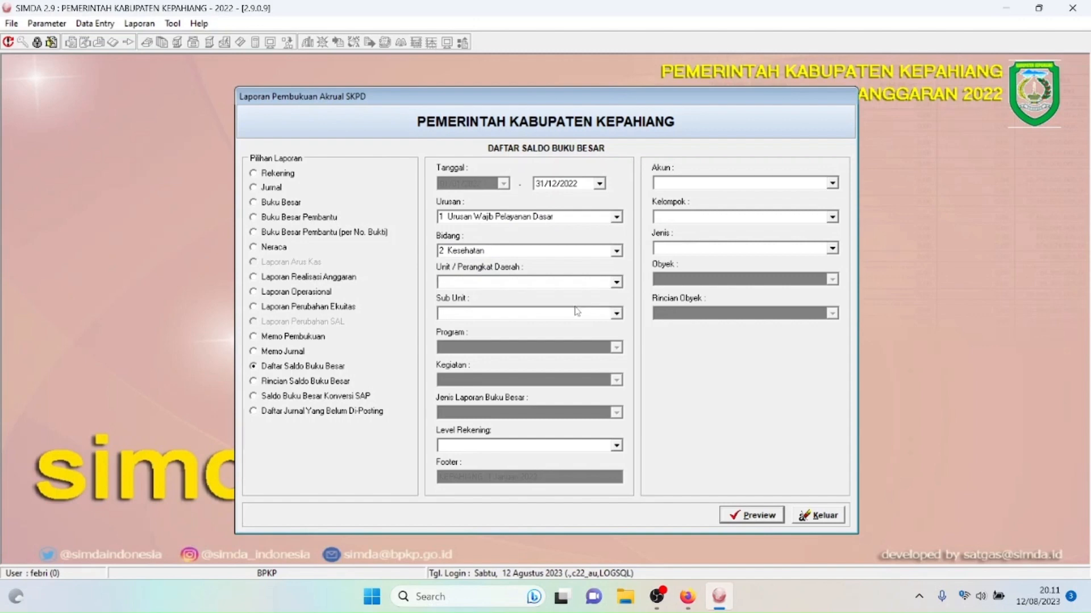
left_click(617, 284)
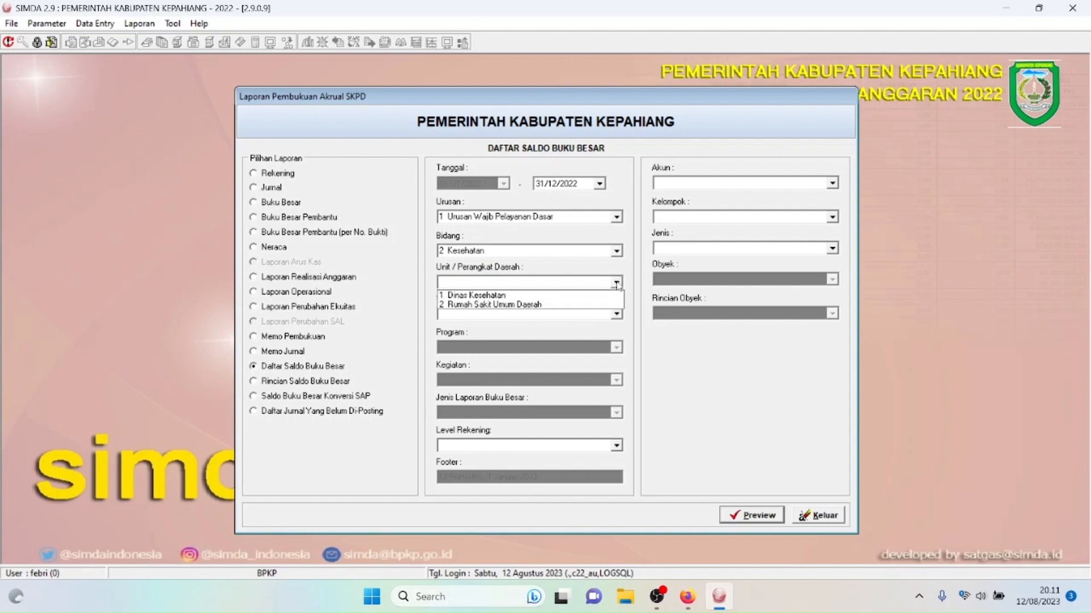
left_click(592, 295)
left_click(617, 314)
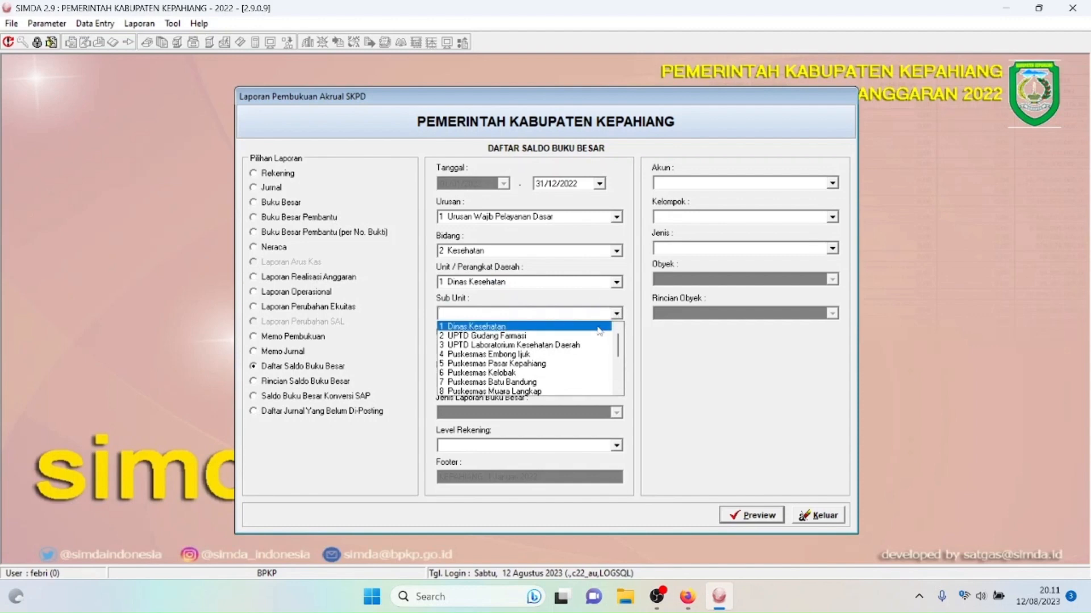
left_click(598, 328)
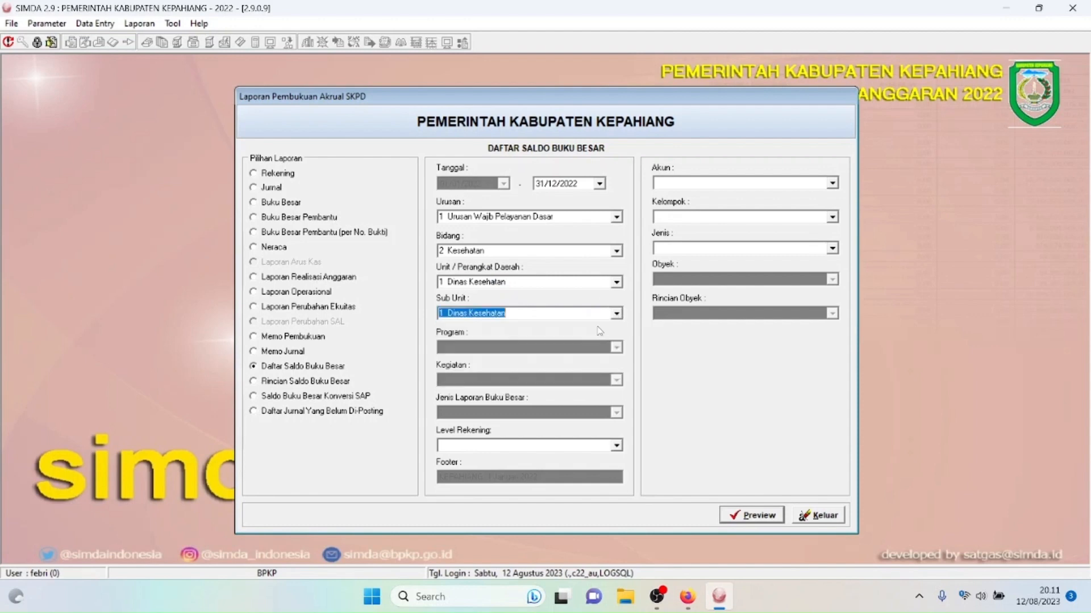
left_click(616, 446)
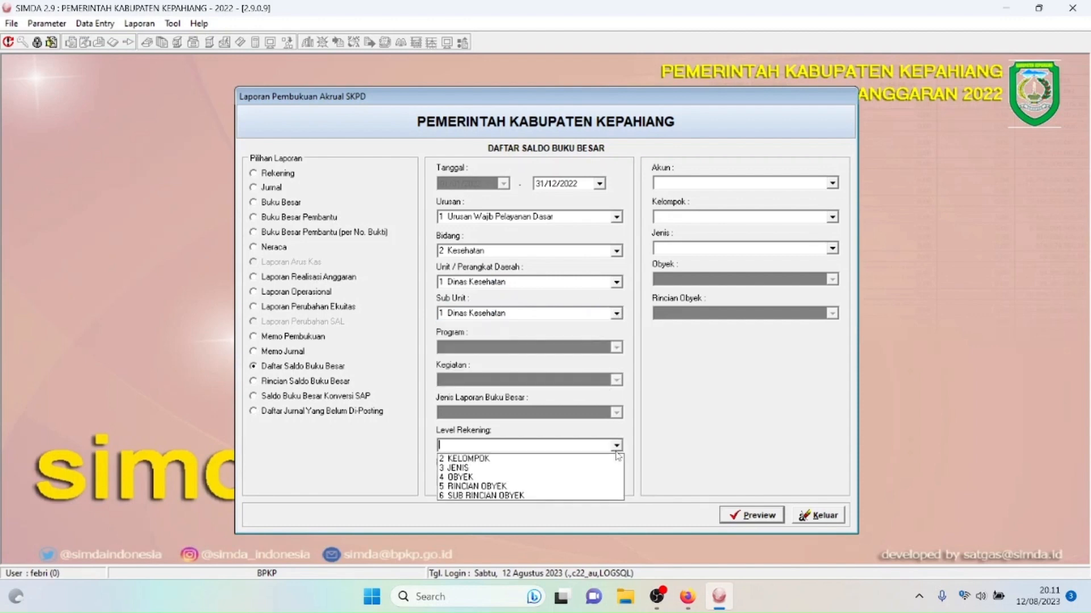
left_click(498, 496)
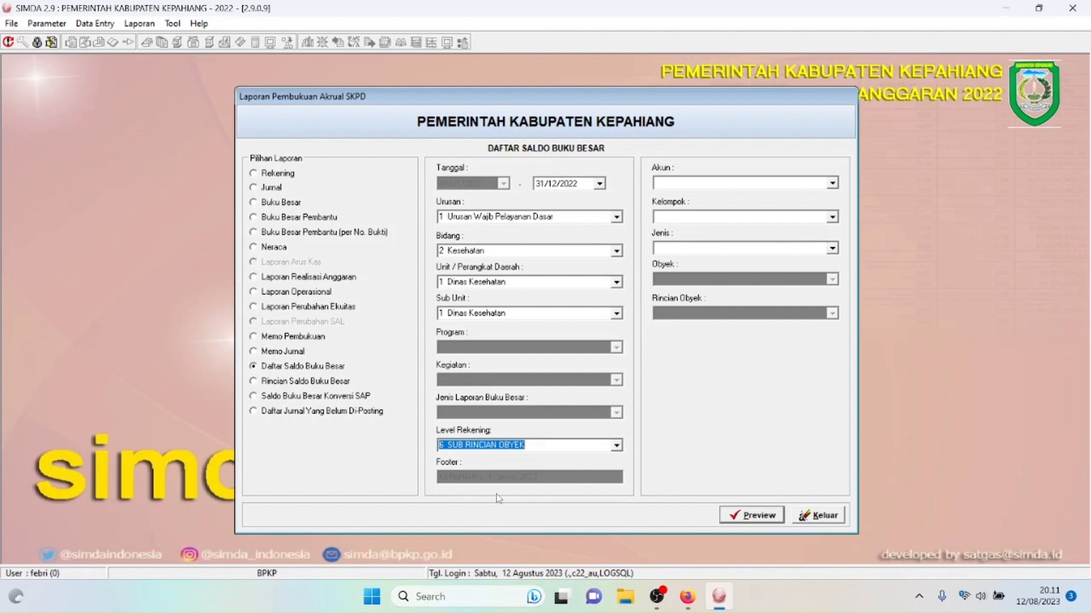
Step: Set Akun to 1 ASET and preview the Daftar Saldo Buku Besar report
left_click(833, 184)
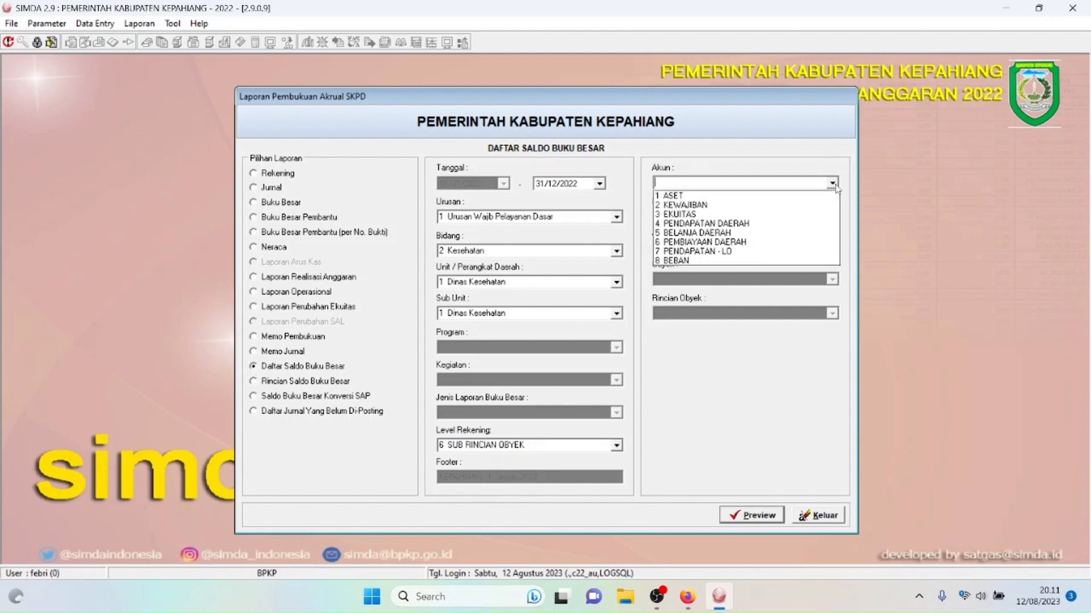
left_click(833, 184)
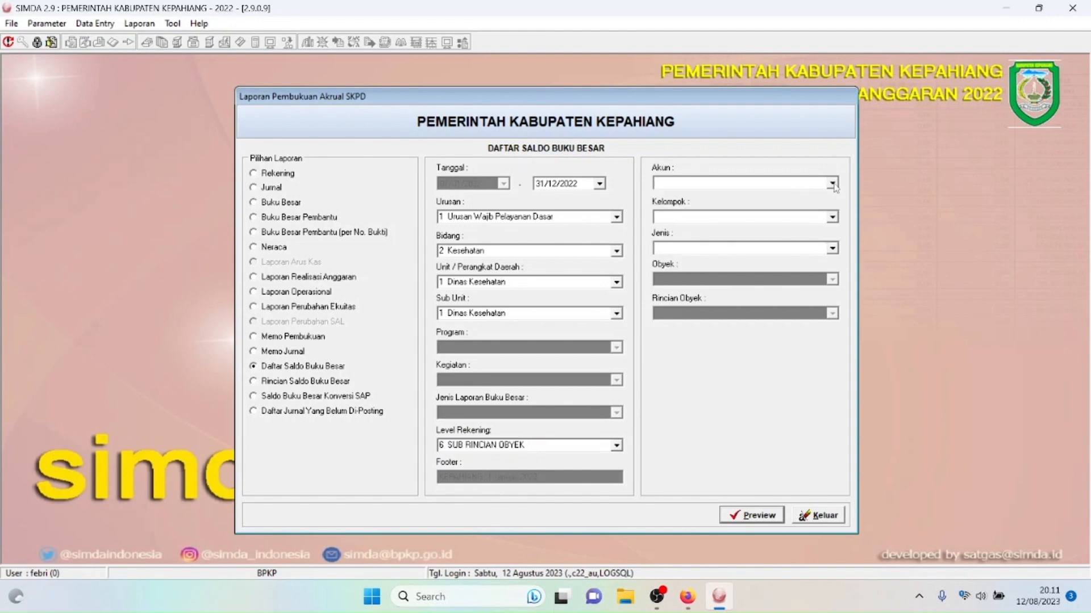
left_click(832, 184)
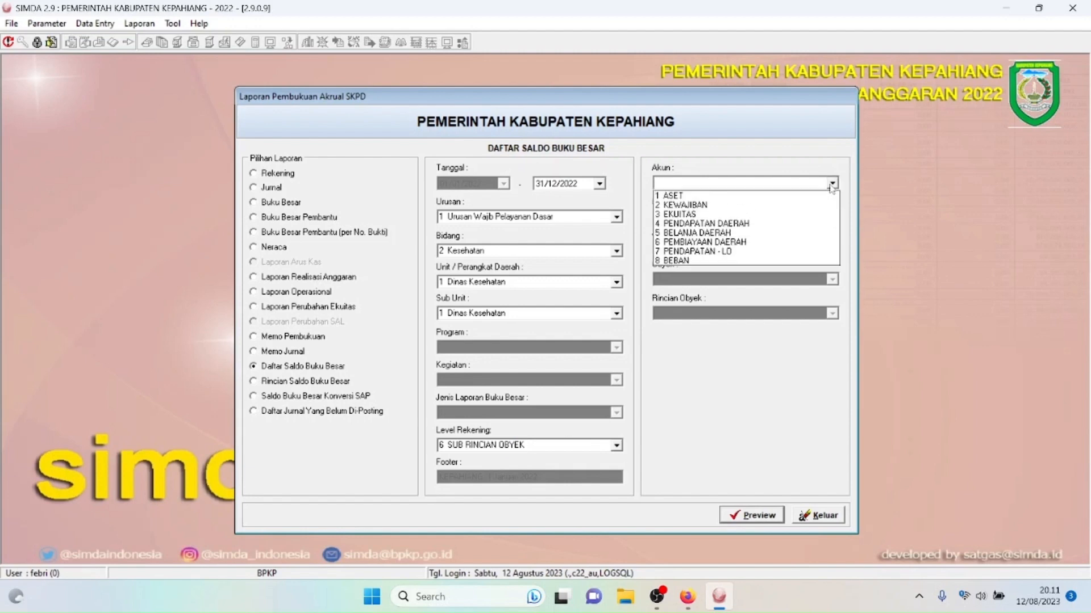
left_click(801, 195)
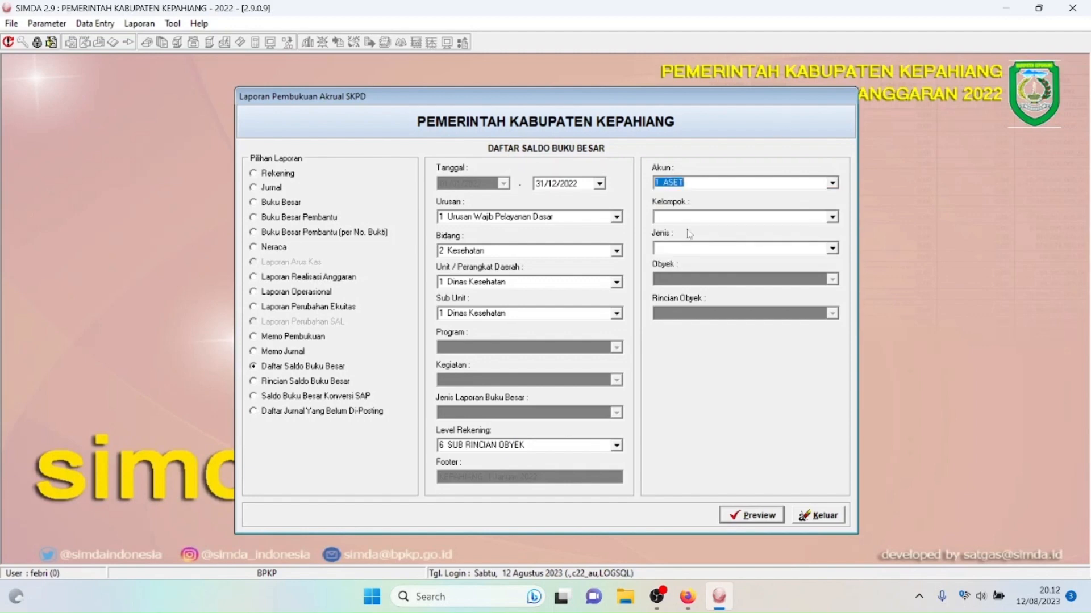
left_click(831, 184)
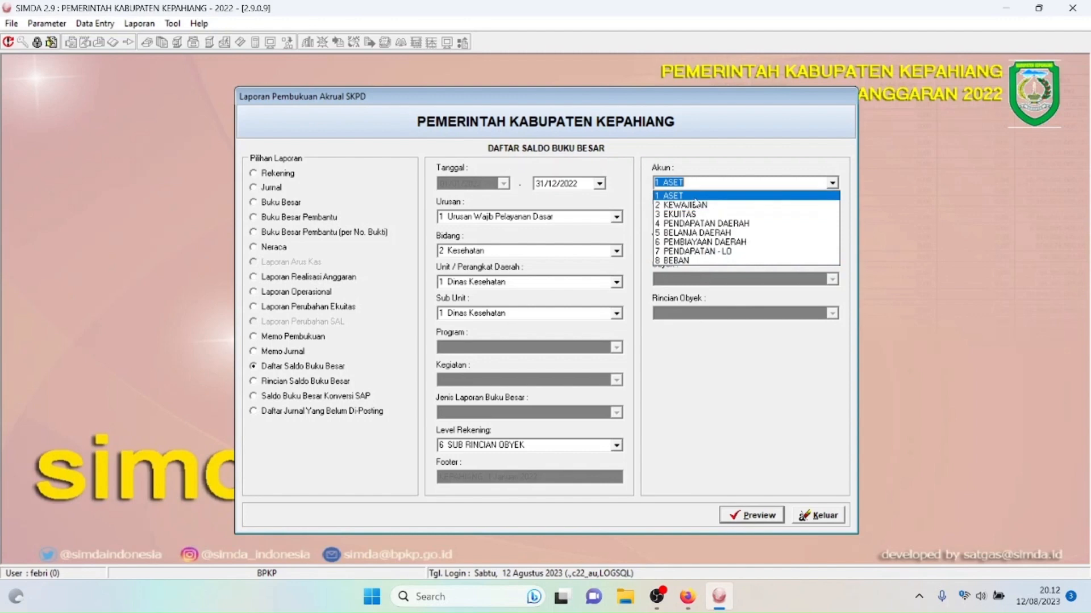
left_click(695, 198)
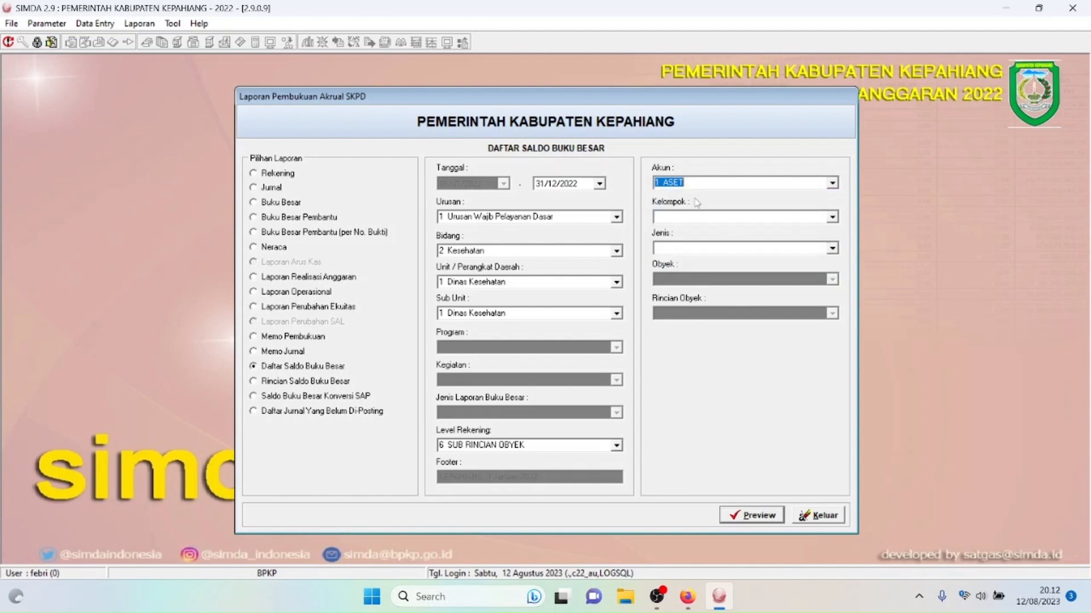
left_click(745, 519)
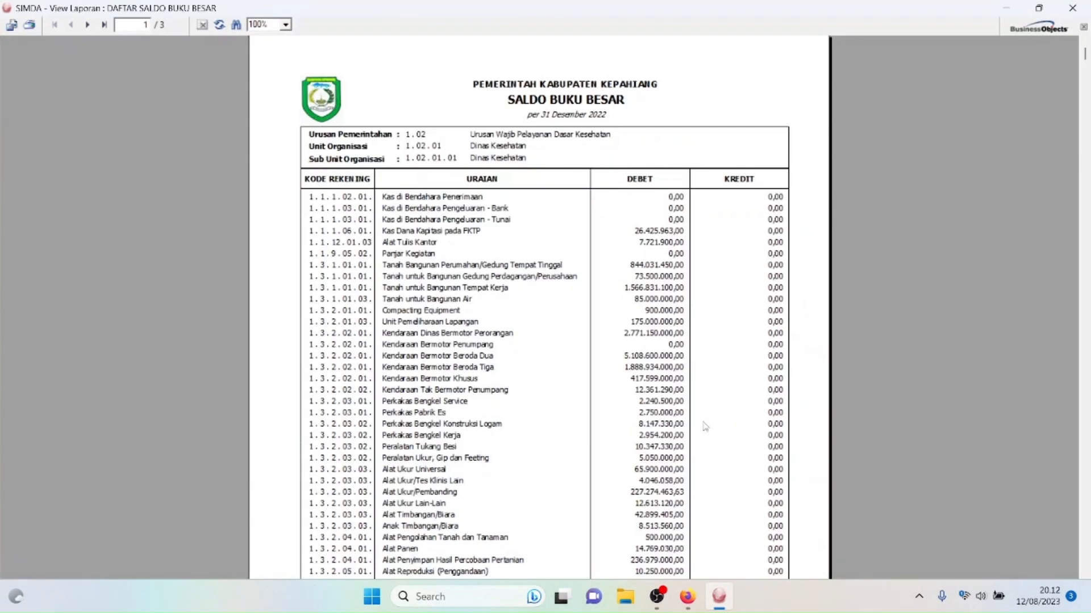
left_click(536, 267)
left_click(482, 245)
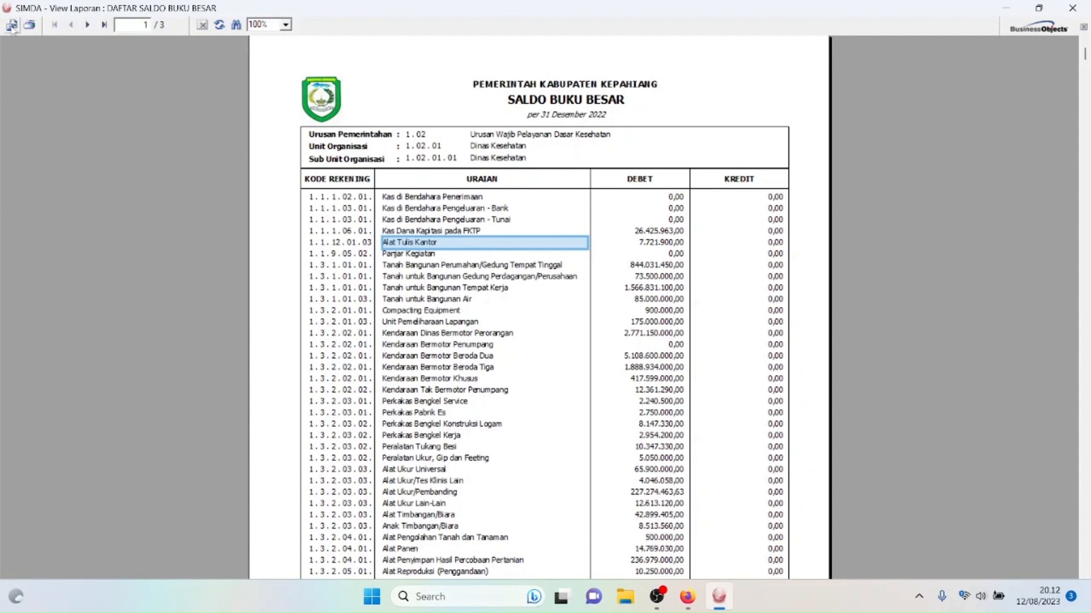
left_click(414, 255)
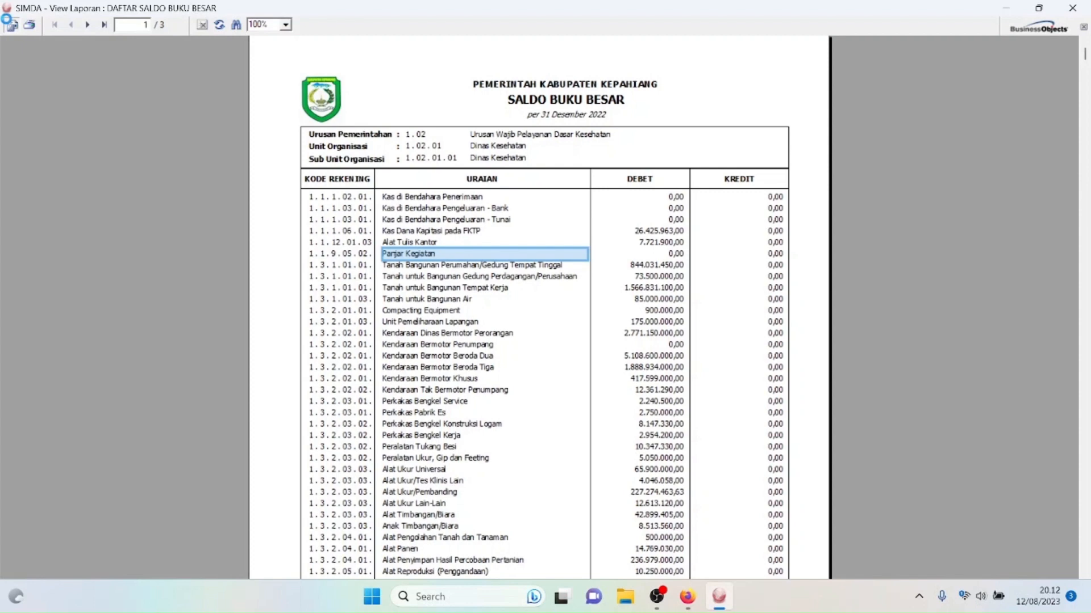
Step: Start exporting the asset report to a disk file in Microsoft Excel 97-2000 (XLS) format, accepting the Excel format options
left_click(12, 25)
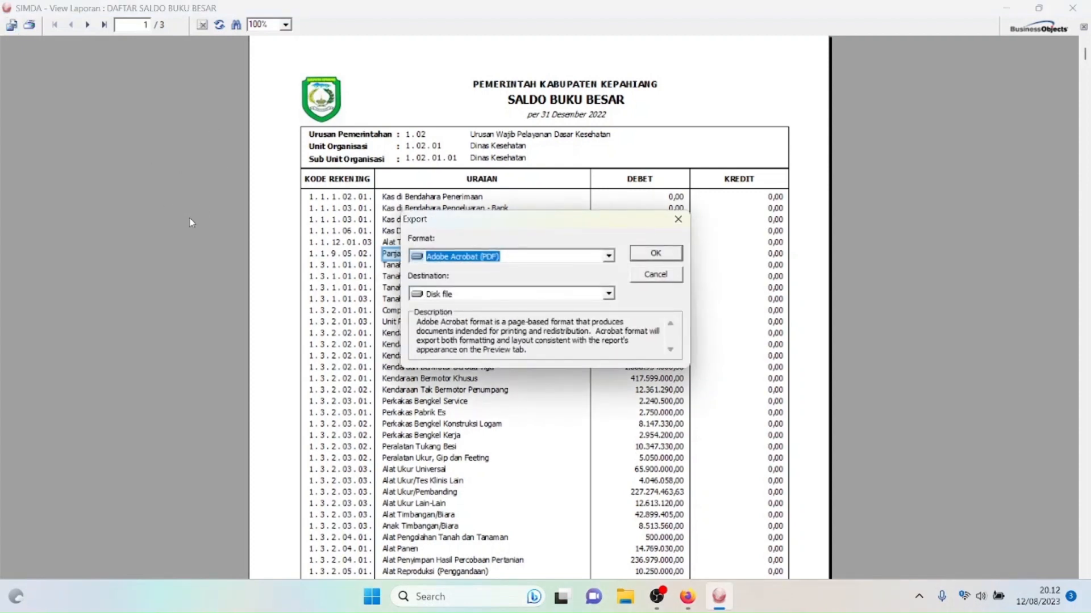
left_click(610, 258)
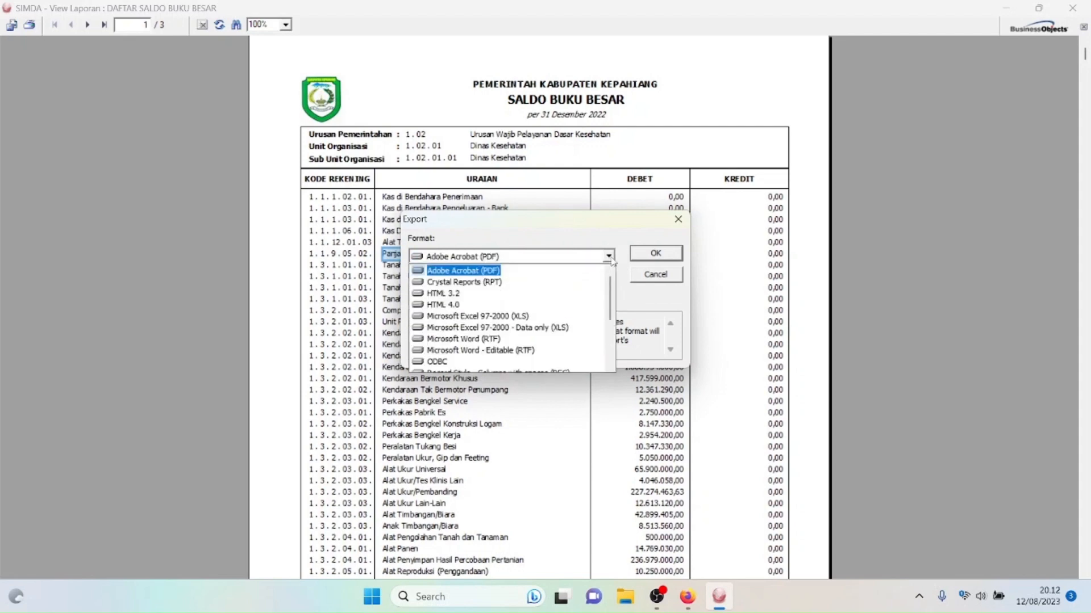
left_click(509, 316)
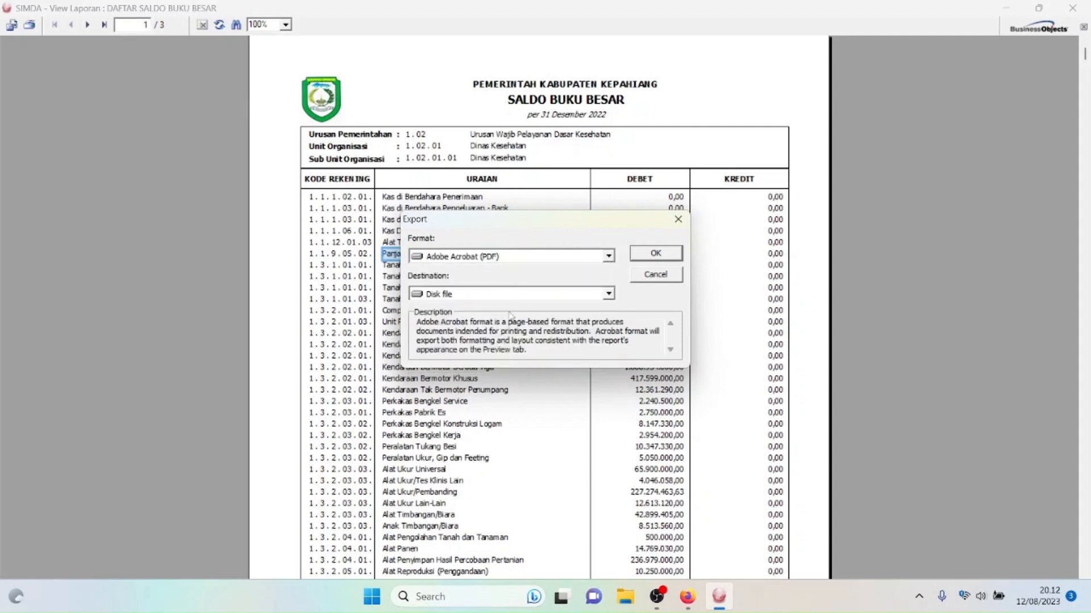
left_click(609, 294)
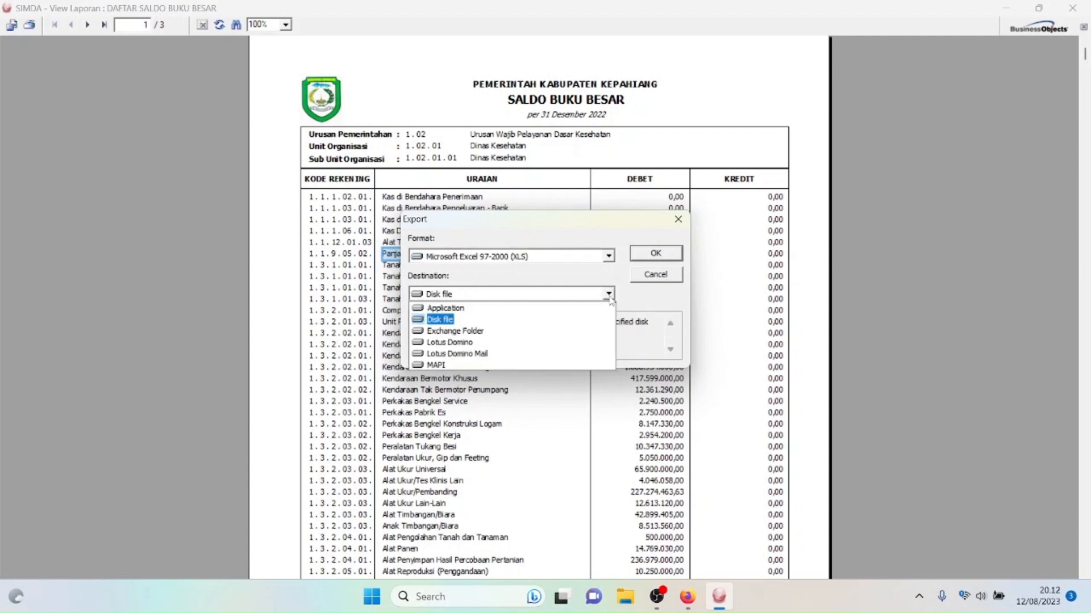
left_click(609, 295)
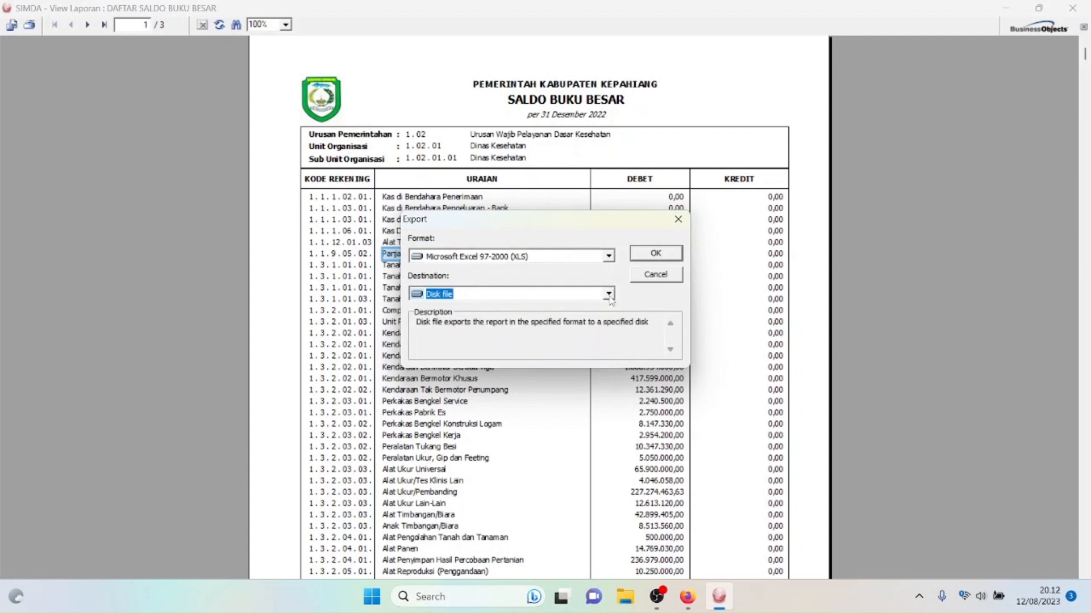
left_click(657, 254)
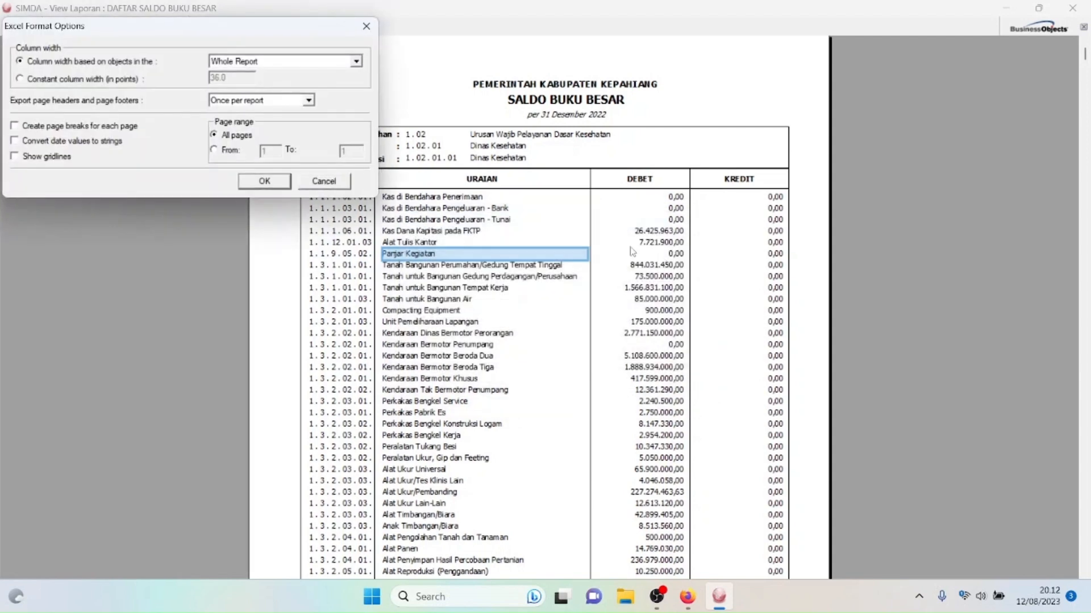
left_click(271, 186)
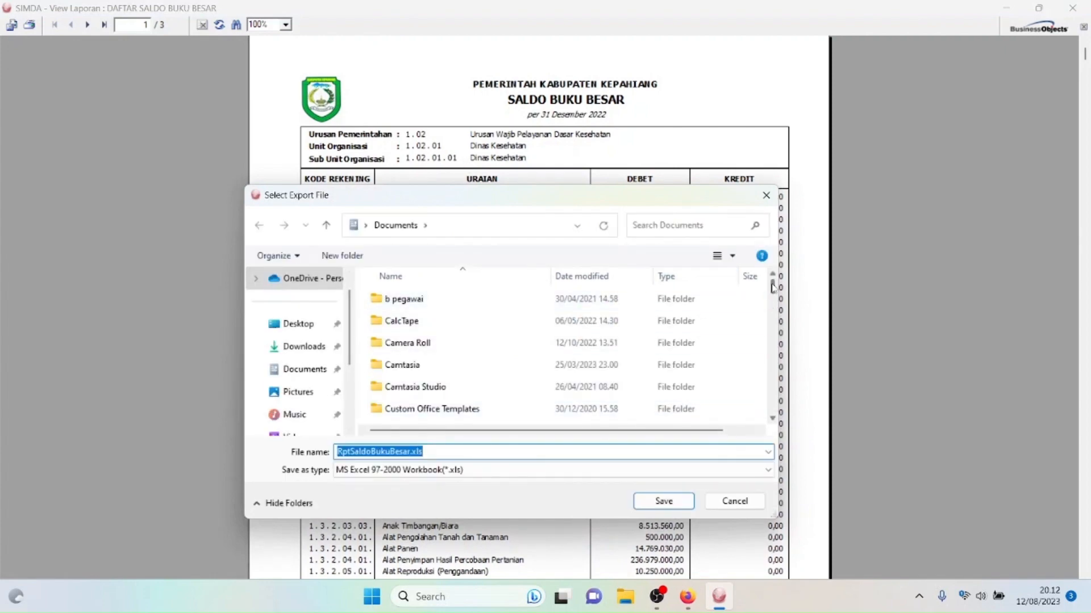
Step: Browse to the neraca folder inside saldo awal dinkes as the export location, and cancel saving the file
left_click_drag(775, 289, 773, 404)
left_click(759, 368)
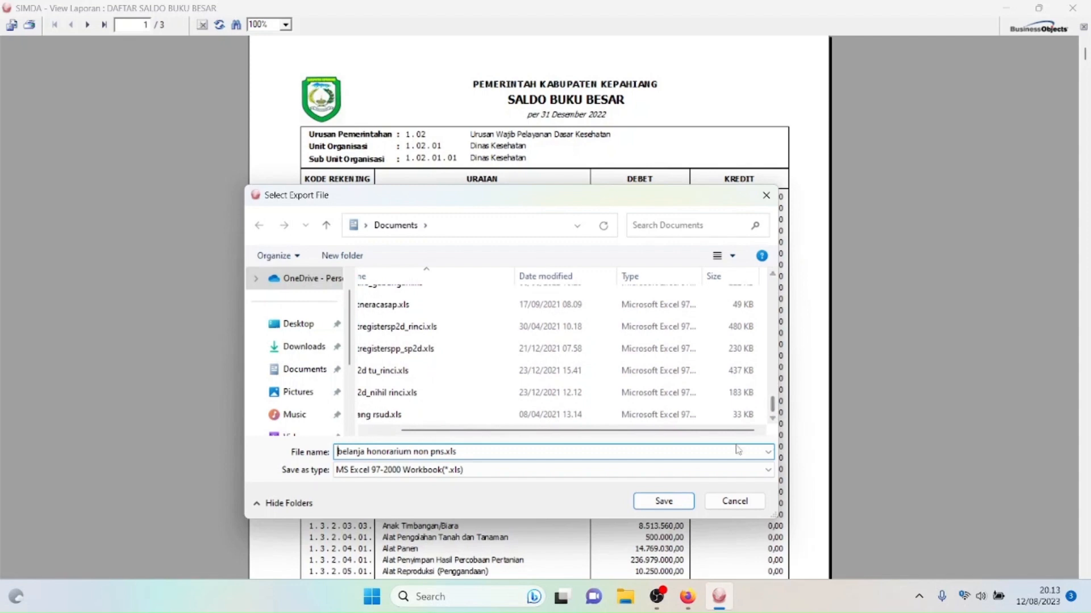
left_click_drag(709, 430, 605, 431)
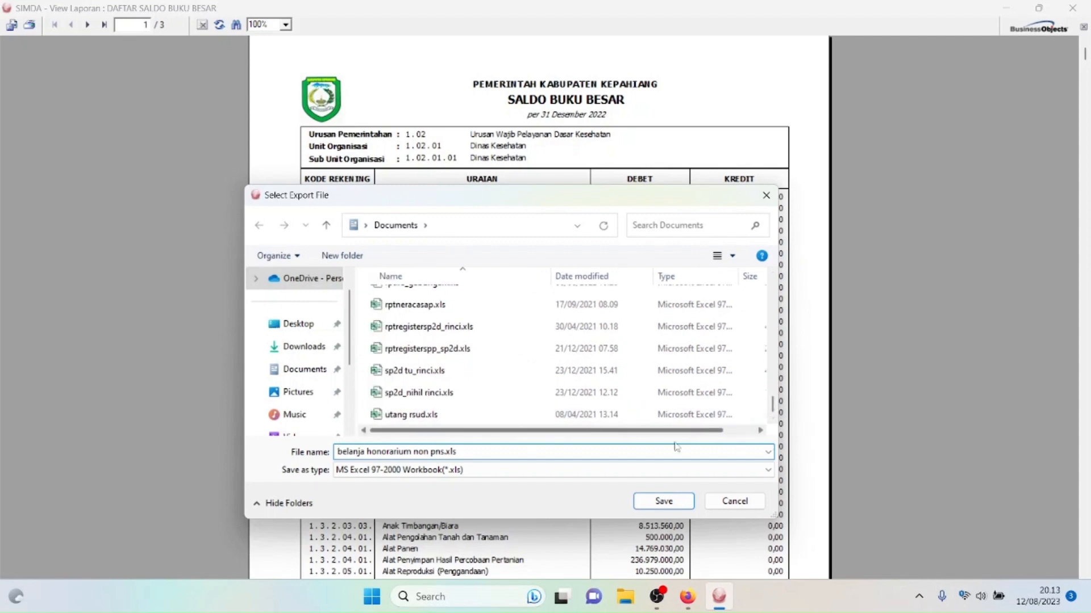
left_click_drag(772, 405, 774, 335)
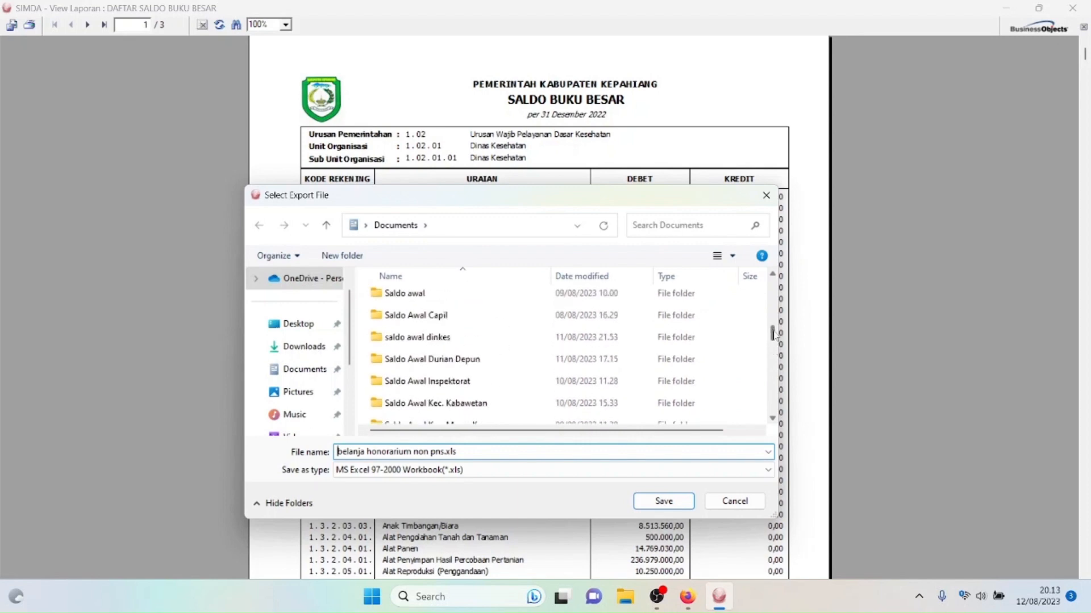
left_click_drag(773, 335, 773, 331)
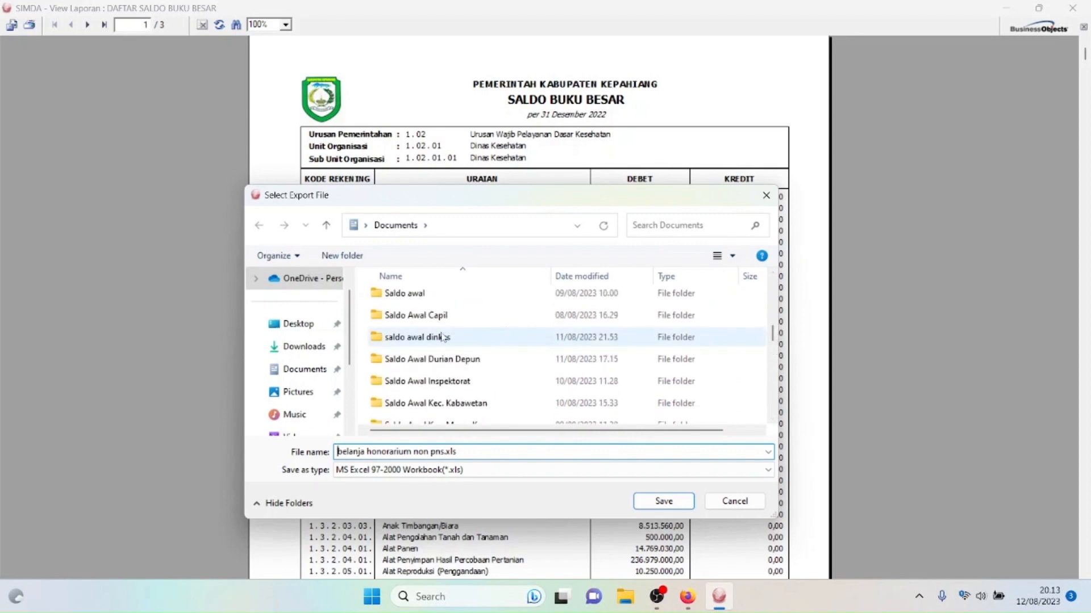
double_click(399, 338)
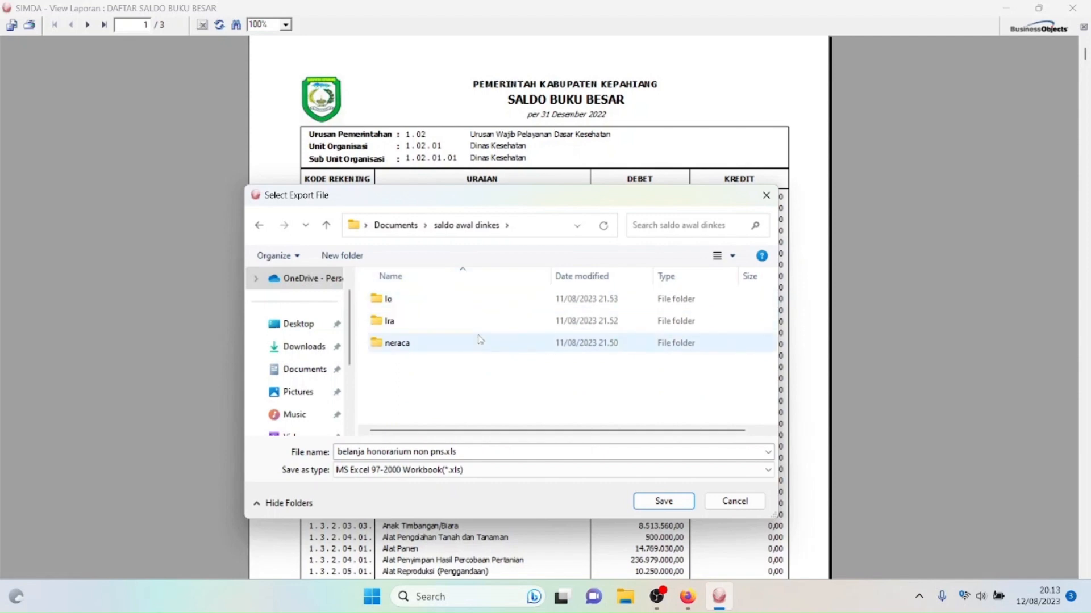
double_click(391, 343)
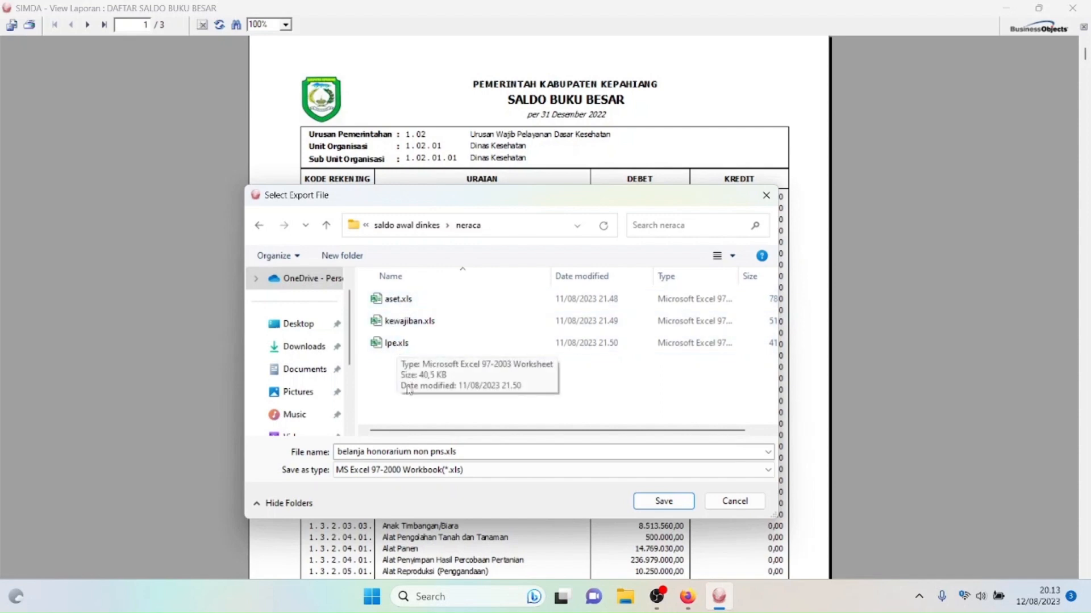
left_click(391, 450)
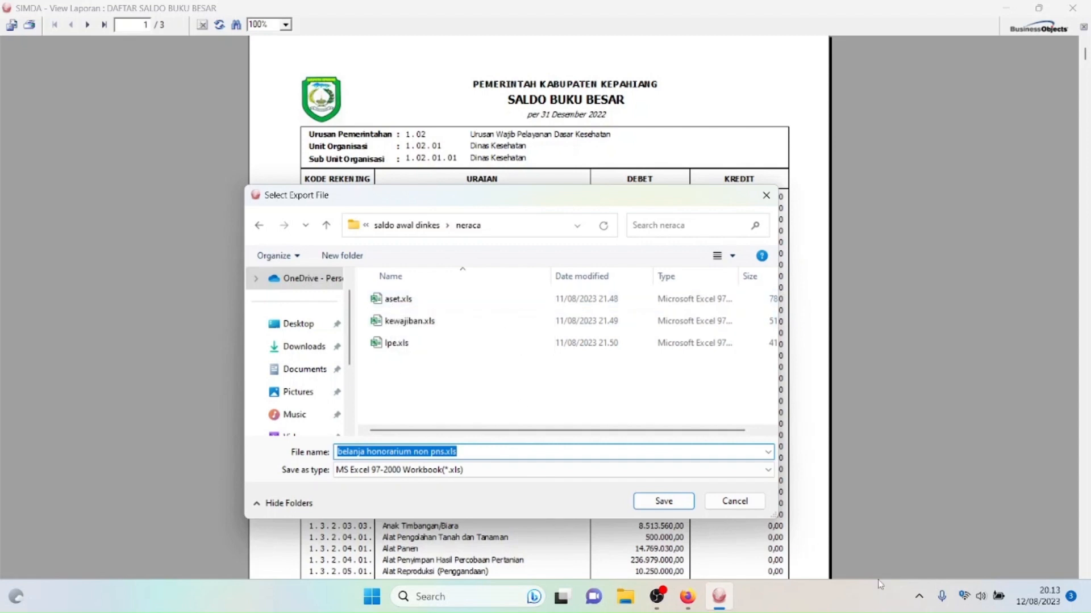
left_click(747, 506)
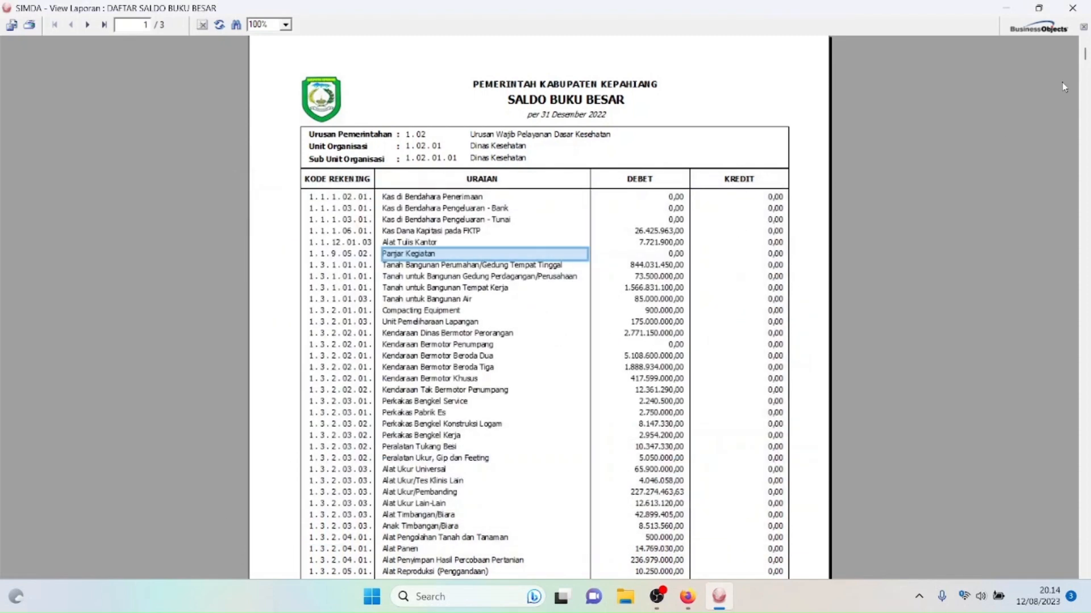
Step: Close the asset report, set Akun to 2 KEWAJIBAN and preview the Daftar Saldo Buku Besar report
left_click(1073, 8)
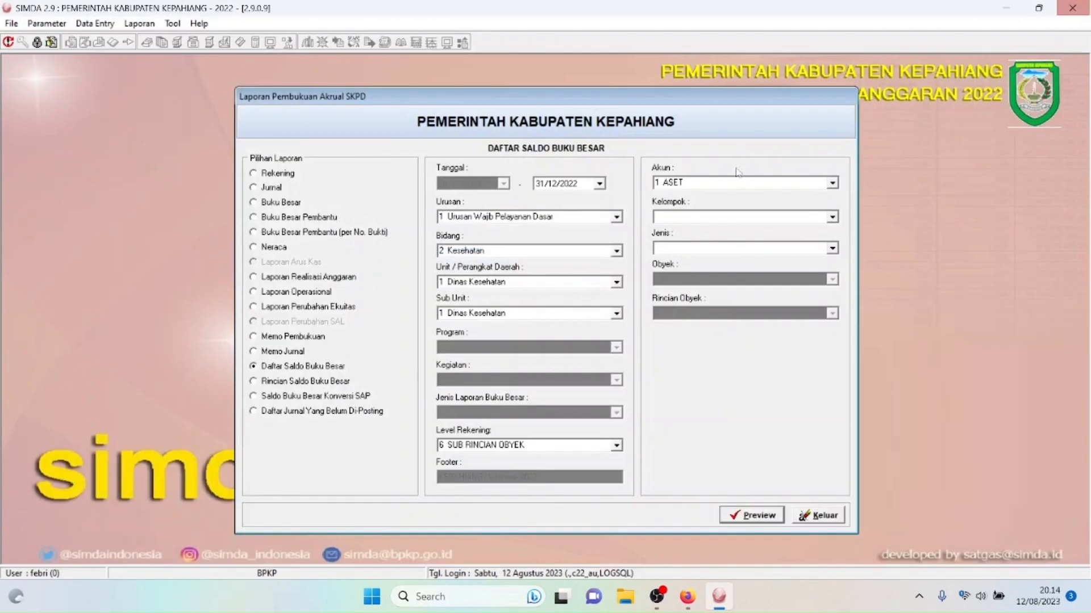
left_click(833, 184)
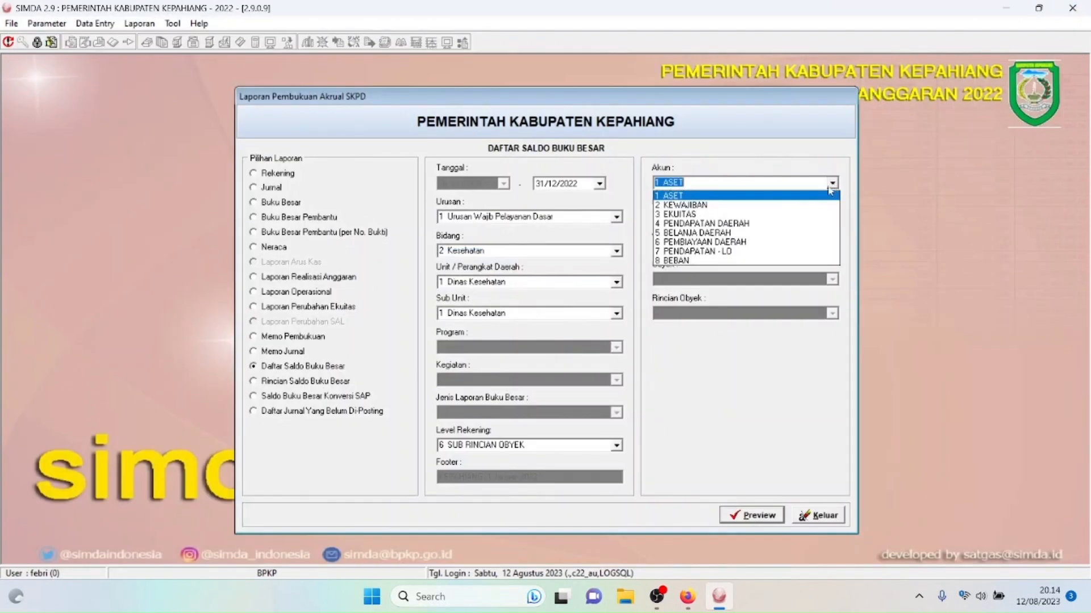
left_click(755, 206)
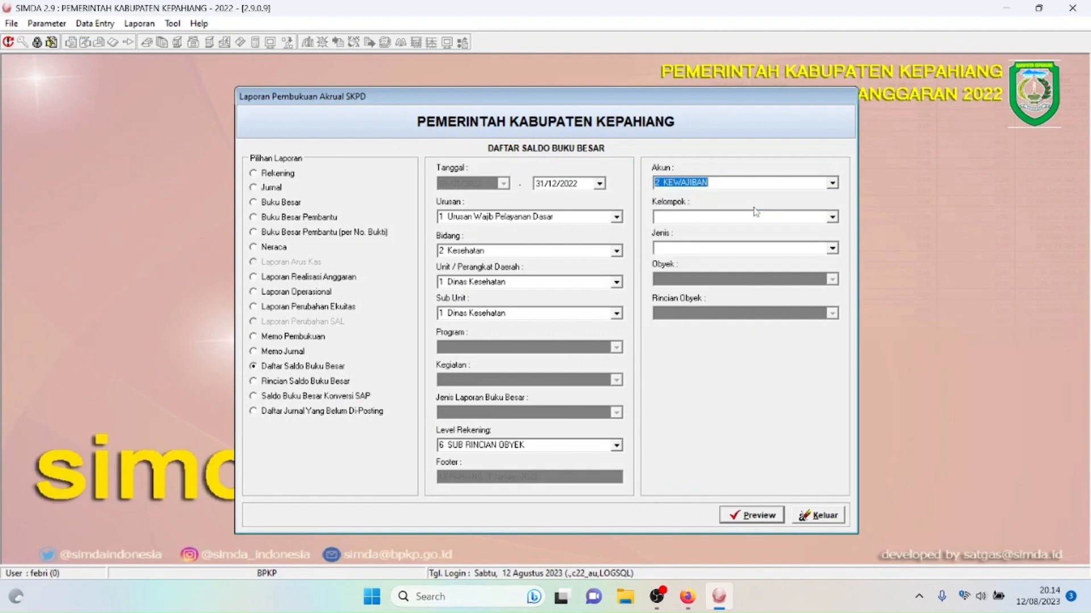
left_click(755, 516)
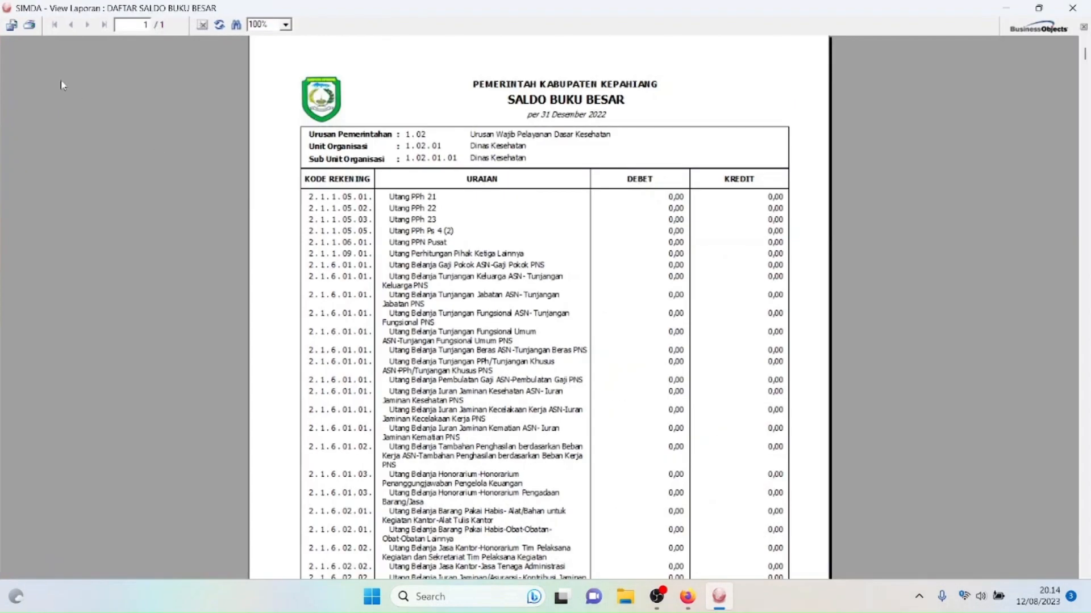
Step: Start an Excel 97-2000 export of the liabilities report into saldo awal dinkes > neraca, cancel it and close the preview
left_click(11, 26)
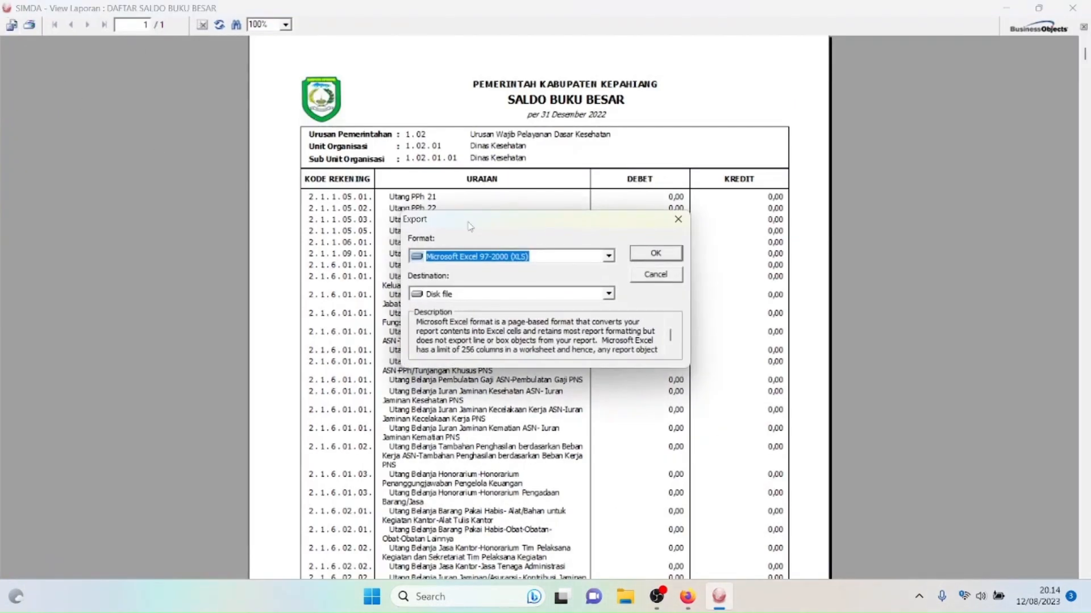
left_click(655, 257)
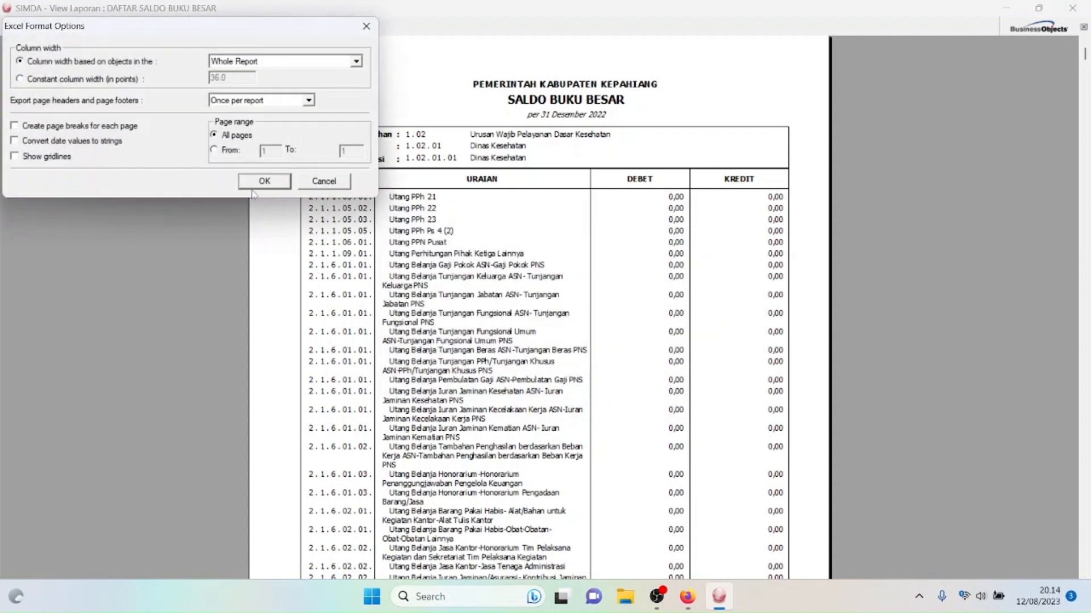
left_click(264, 182)
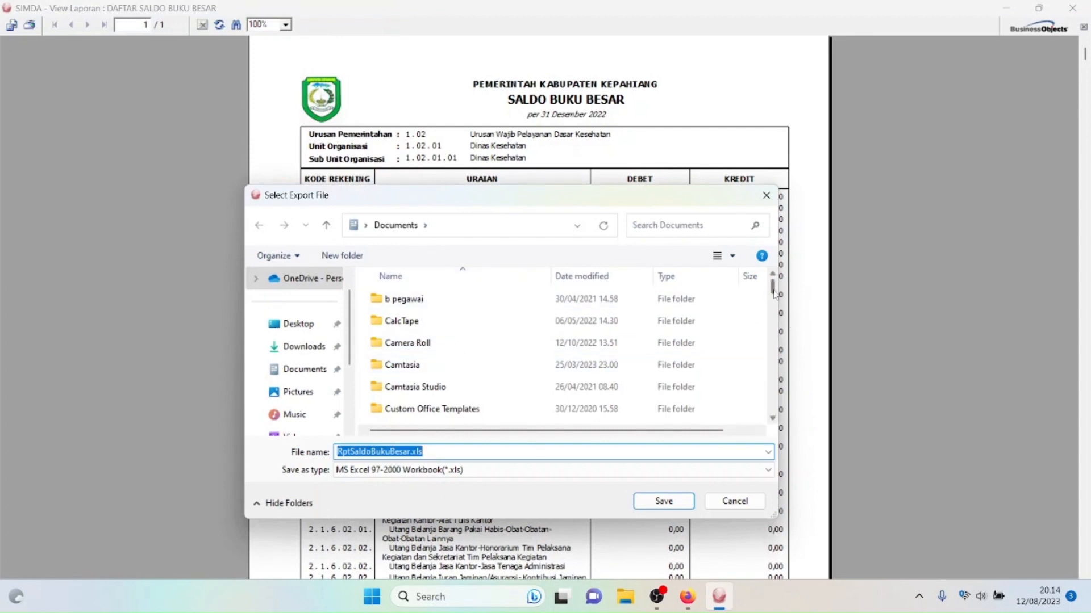
left_click_drag(780, 300, 779, 344)
double_click(504, 316)
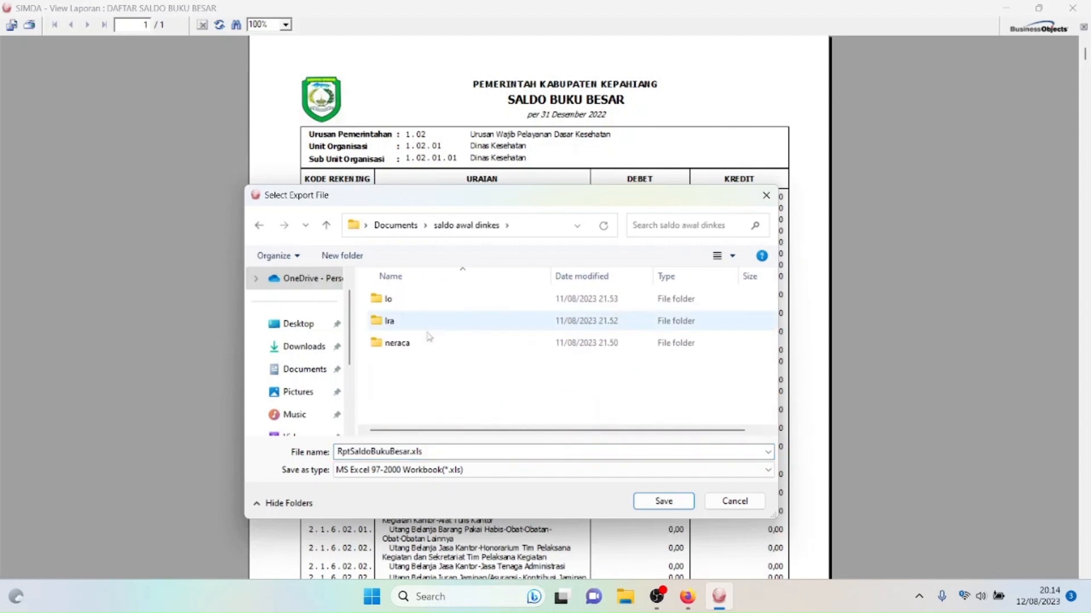
double_click(400, 345)
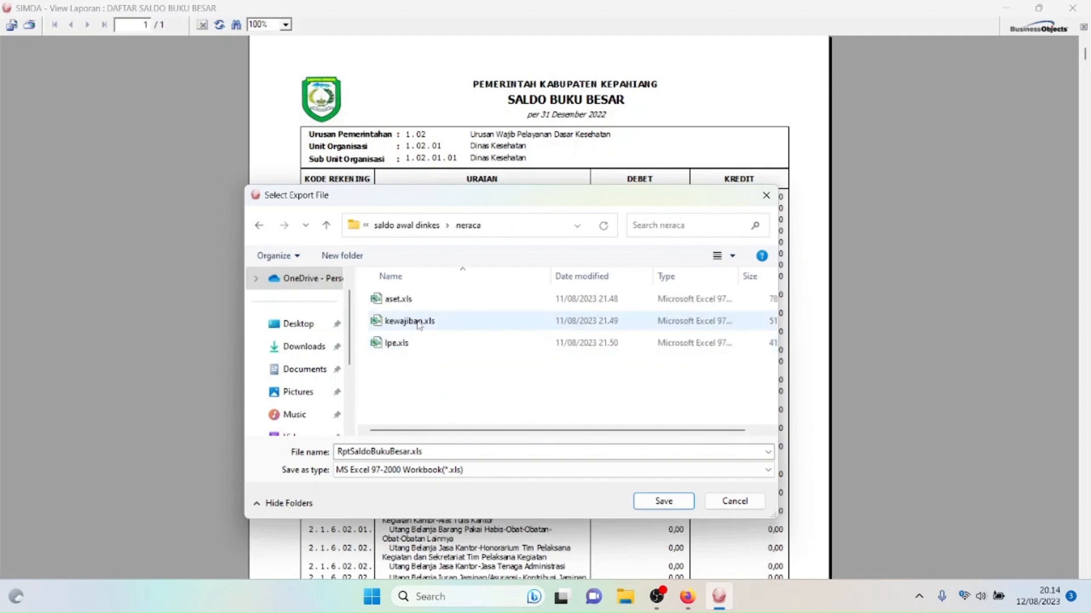
left_click(423, 451)
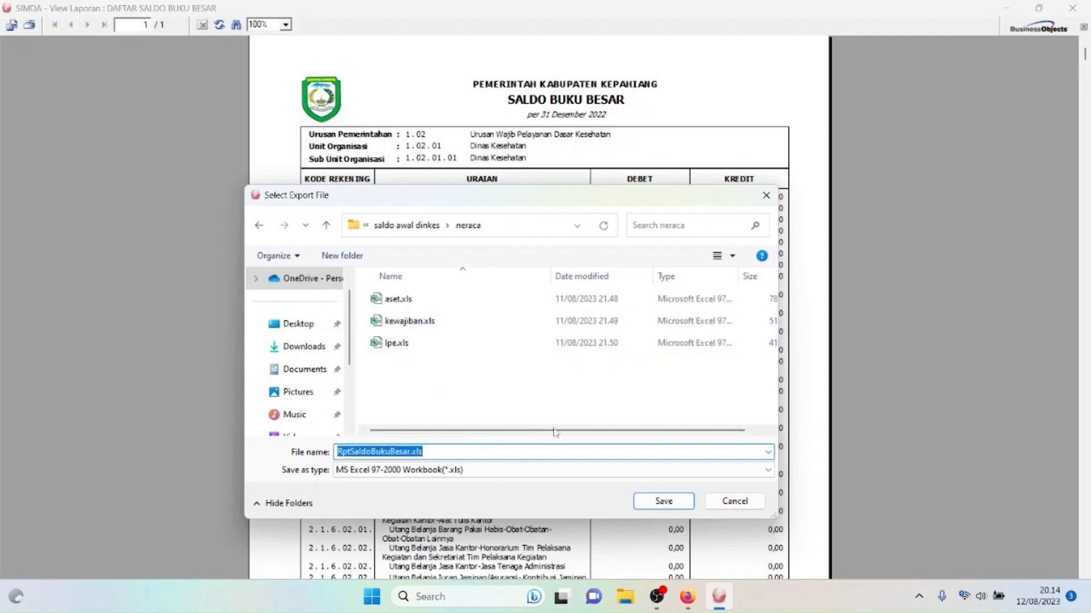
left_click(734, 501)
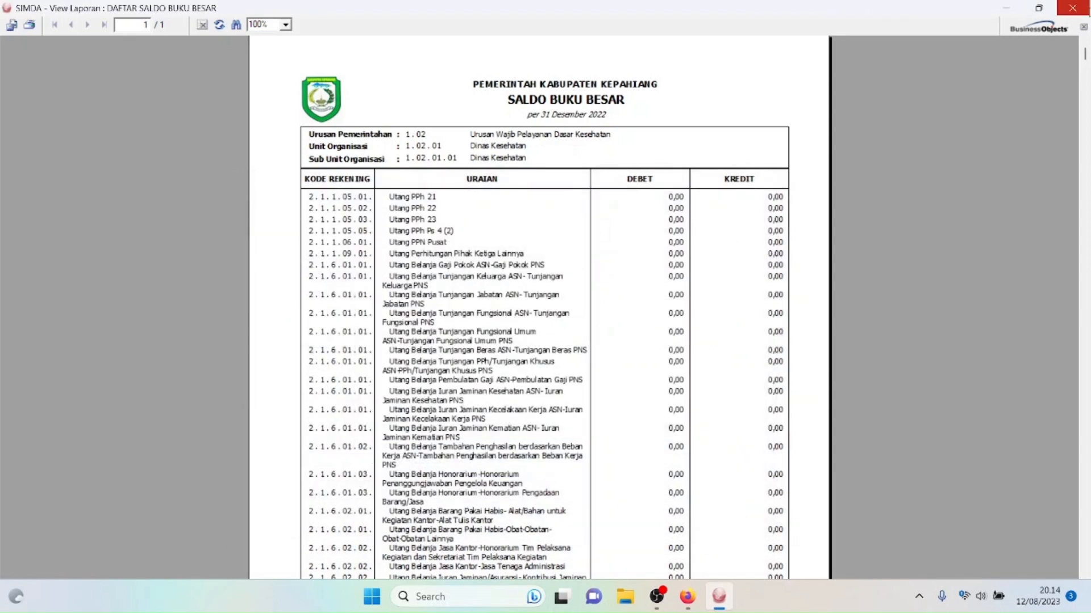
left_click(1071, 8)
Step: Switch to File Explorer and open the saldo awal dinkes folder in Documents
left_click(626, 595)
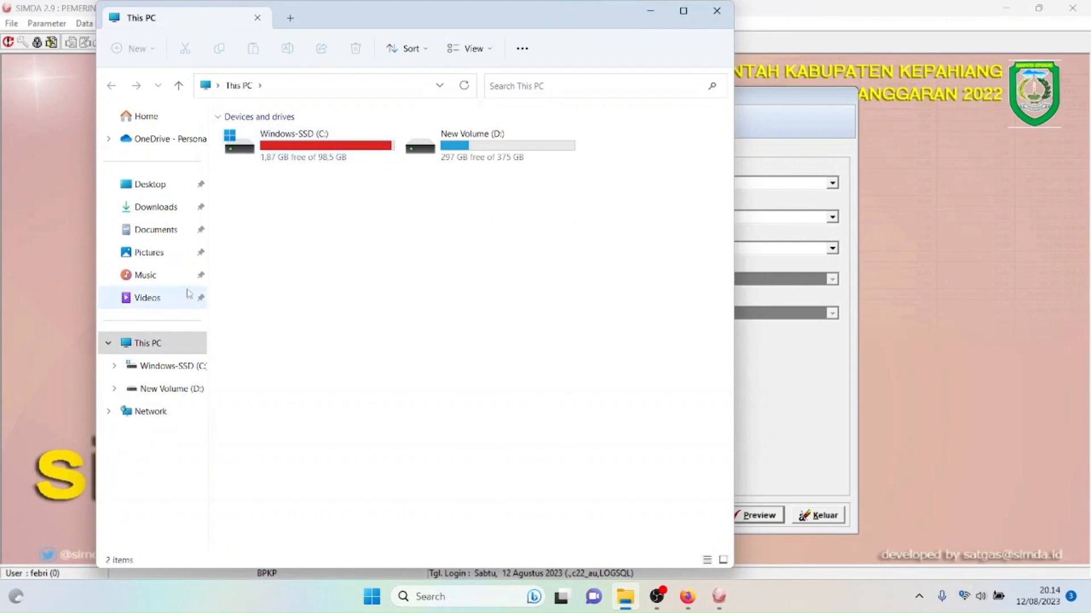
left_click(161, 231)
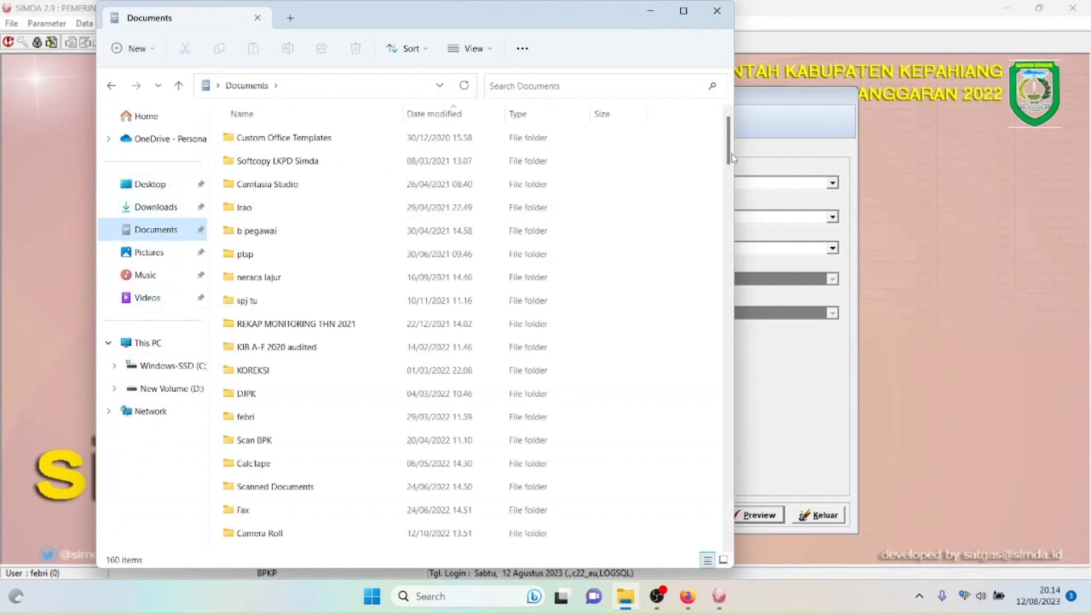
scroll(396, 309, "down", 7)
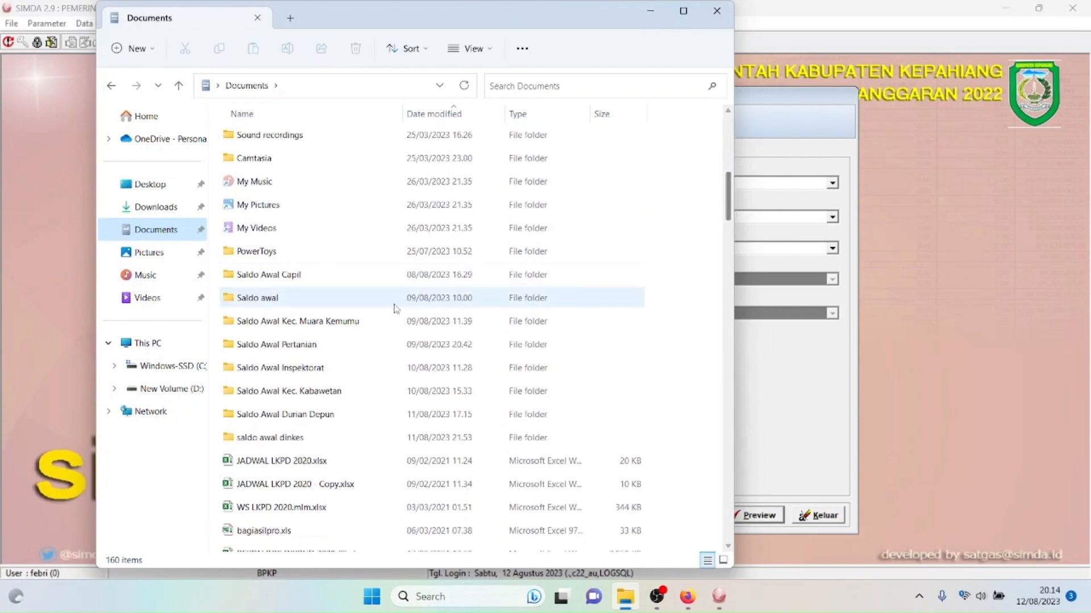
double_click(295, 443)
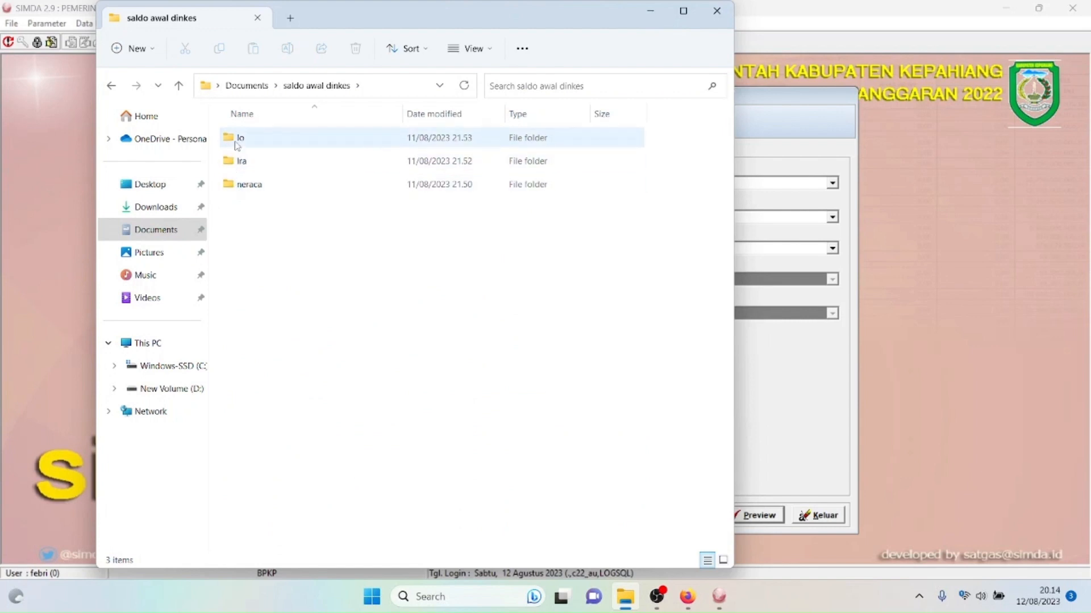
Step: Examine the report files in the lo and lra subfolders, returning to the saldo awal dinkes folder
double_click(237, 142)
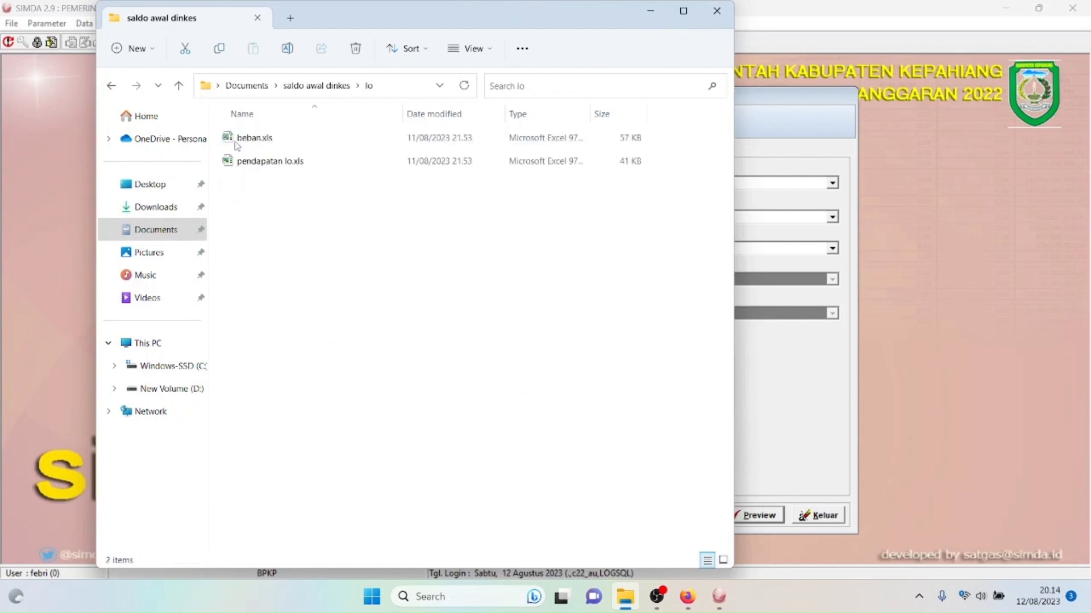
left_click(288, 86)
double_click(248, 162)
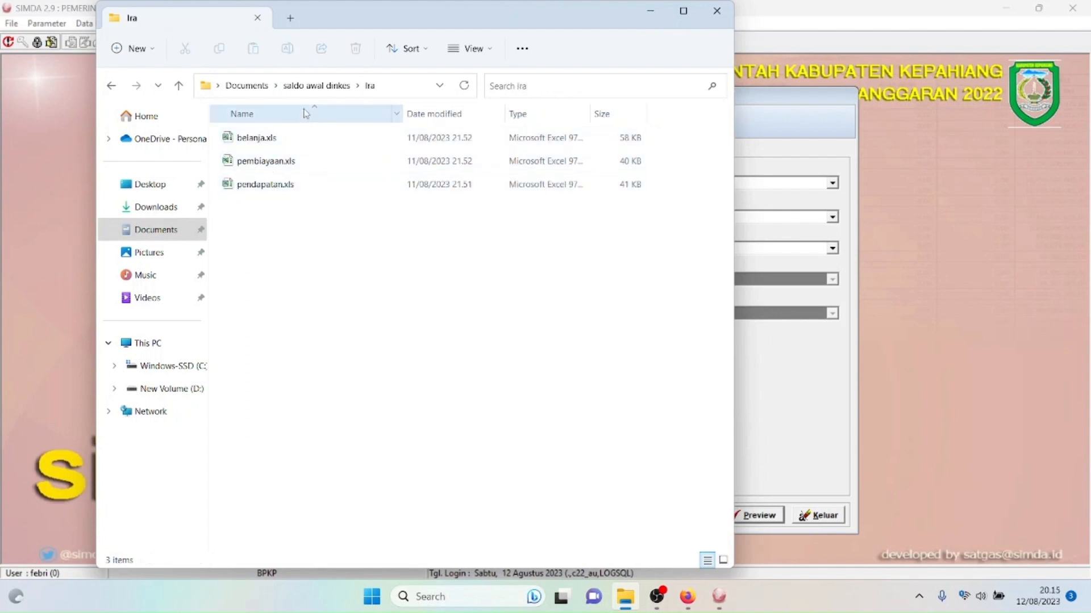
left_click(311, 87)
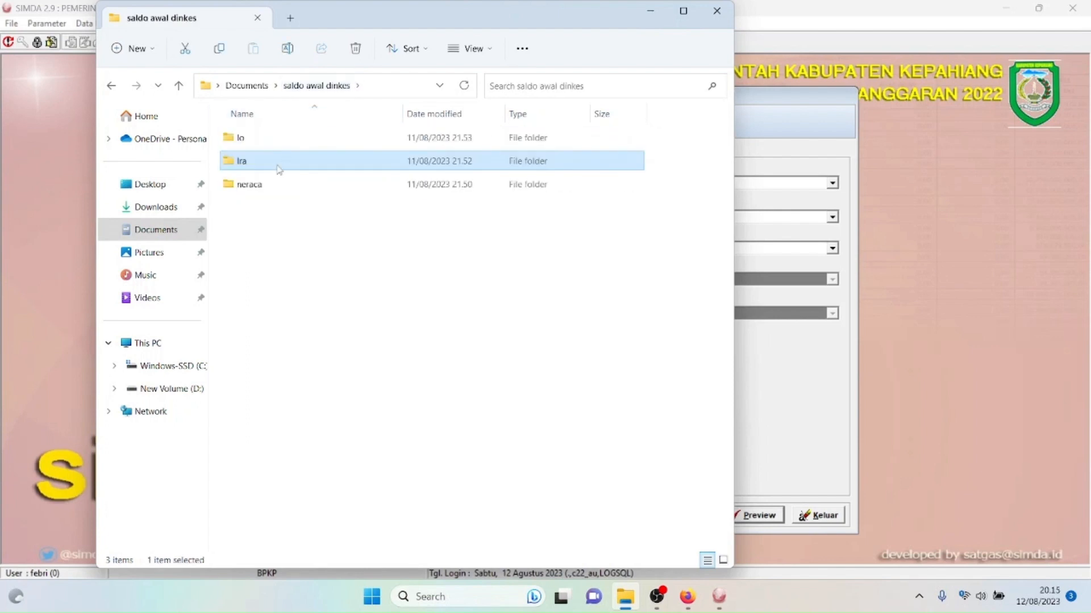
Step: Examine the report files in the neraca folder and close File Explorer
double_click(250, 185)
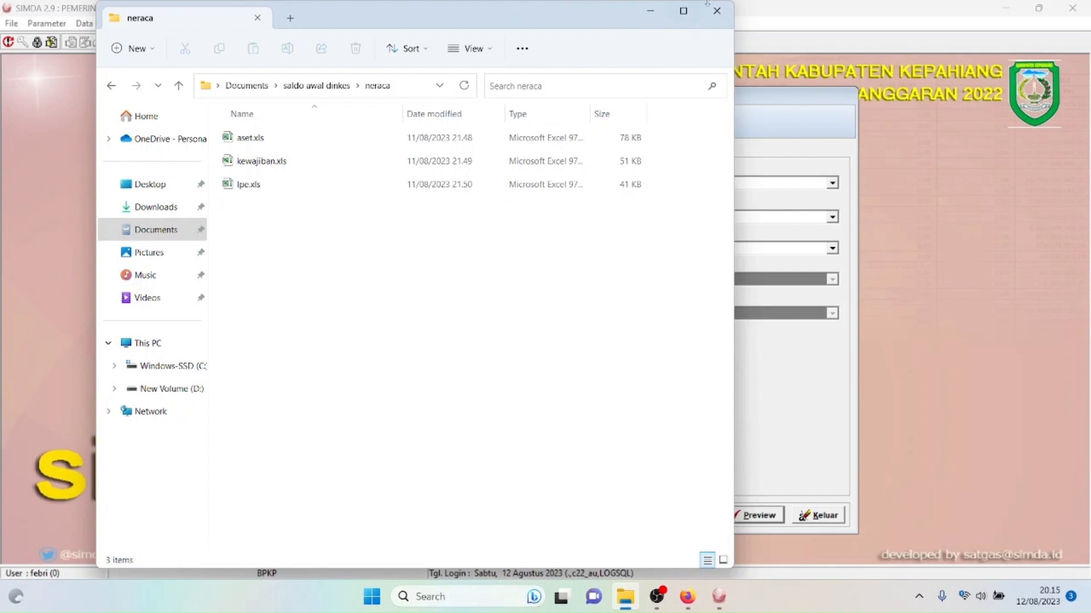
left_click(711, 20)
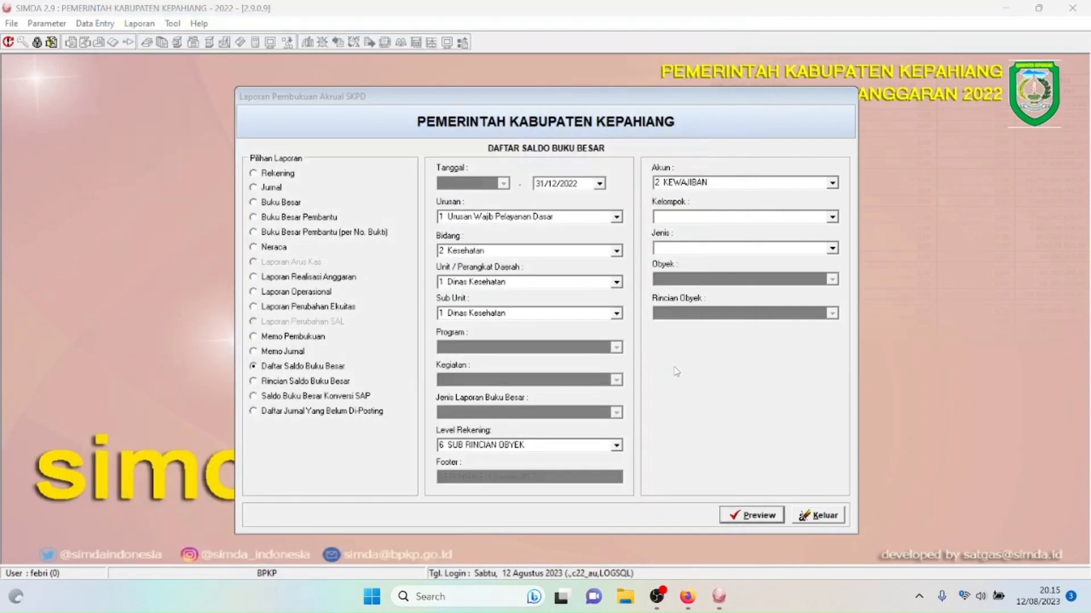
Step: Disconnect the L2TP Kepahiang VPN connection in the Windows VPN settings and close Settings
left_click(437, 596)
type("vpn")
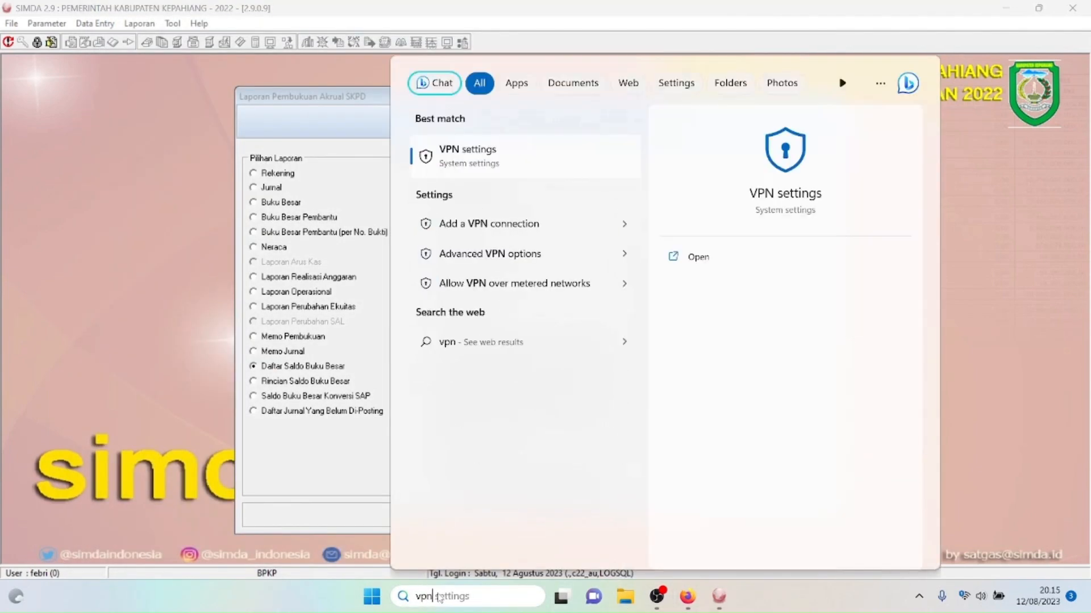
left_click(522, 165)
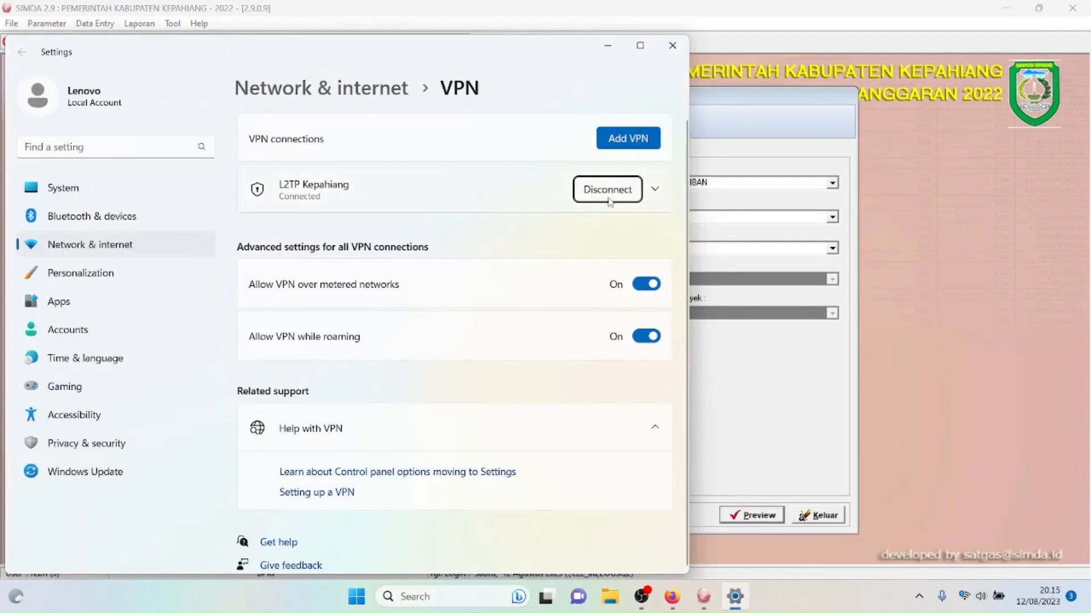
left_click(607, 193)
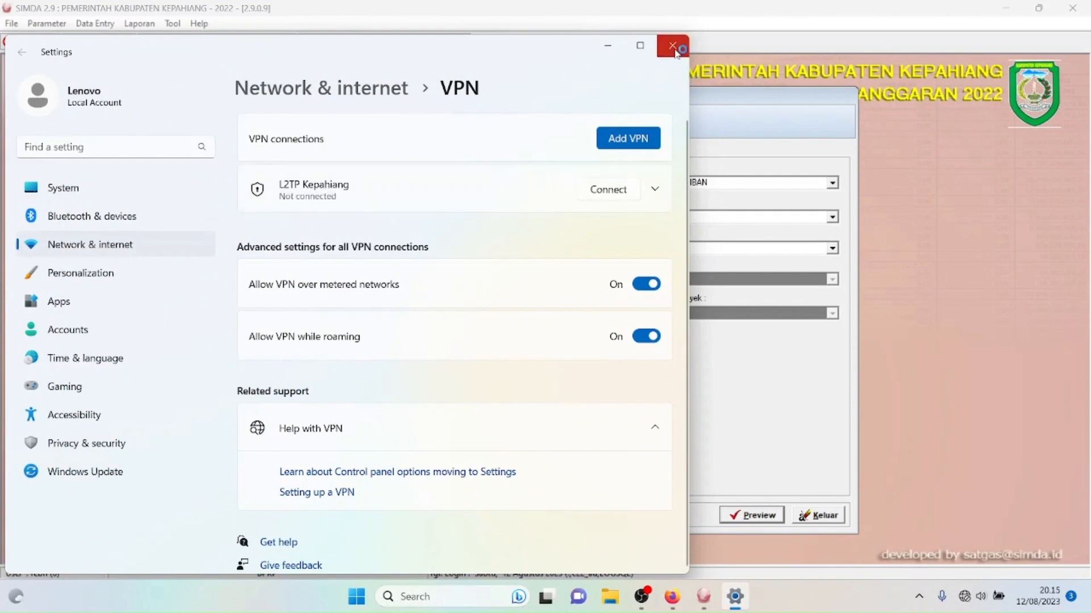
left_click(674, 47)
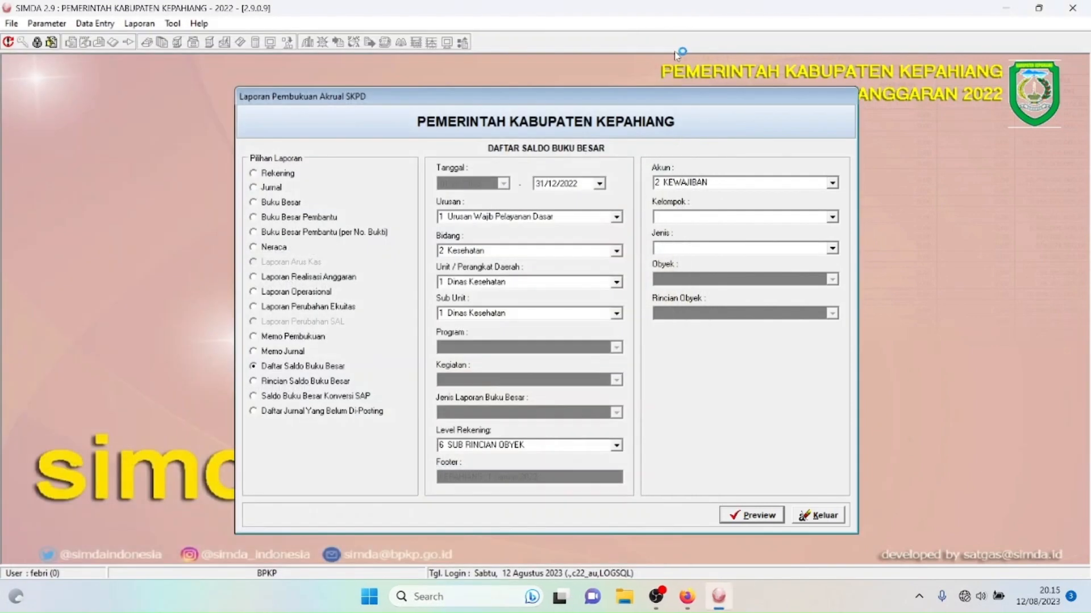
Step: Switch to Firefox and open the SIMDA-NG site fmis.bpkp.go.id/s1/2023/kepahiangkab in a new tab
left_click(687, 596)
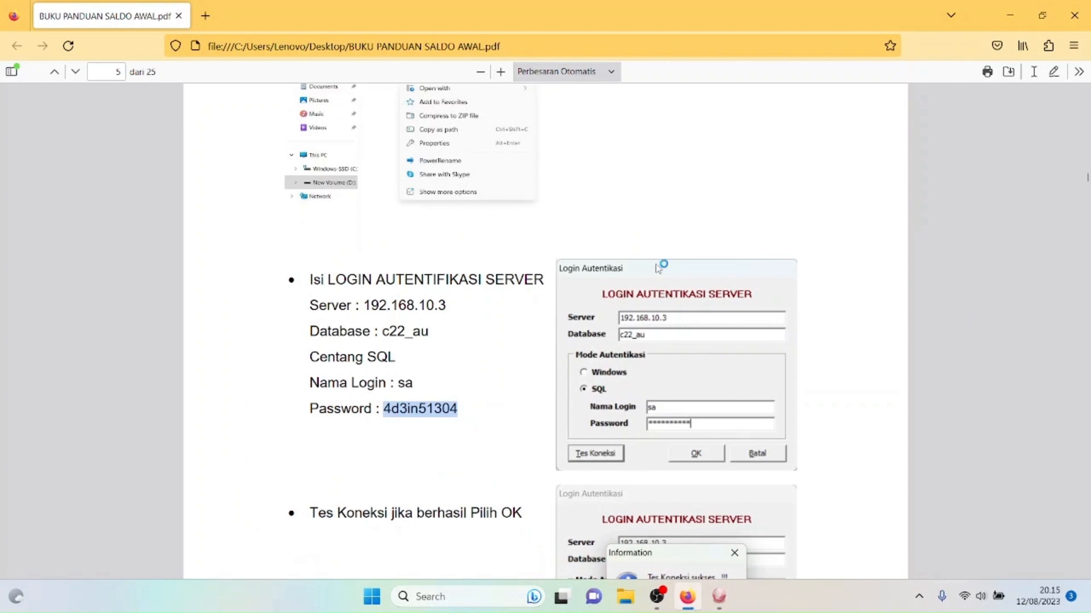
left_click(206, 15)
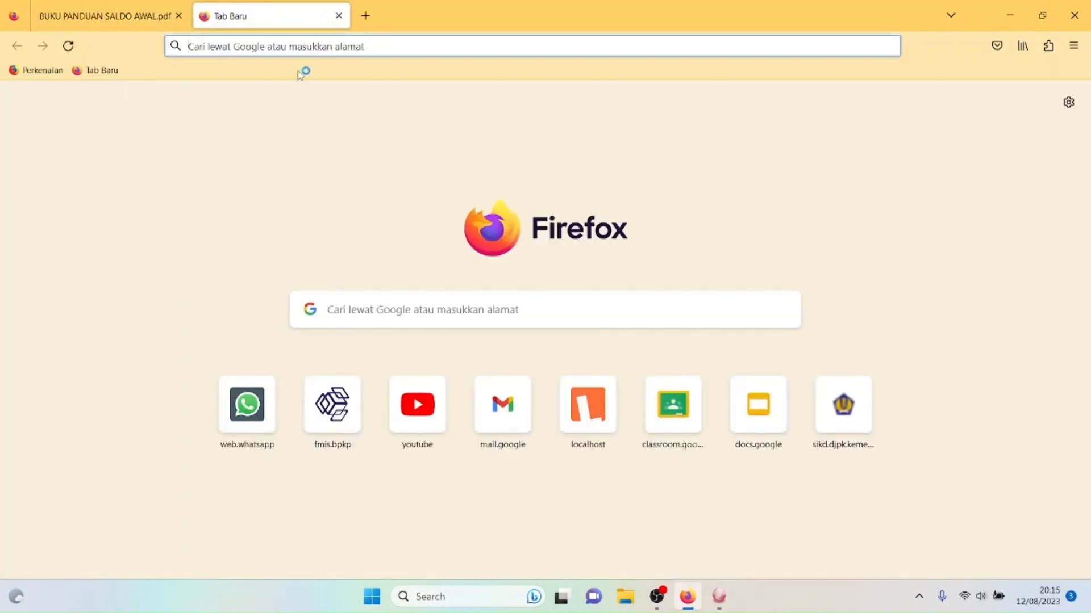
left_click(328, 418)
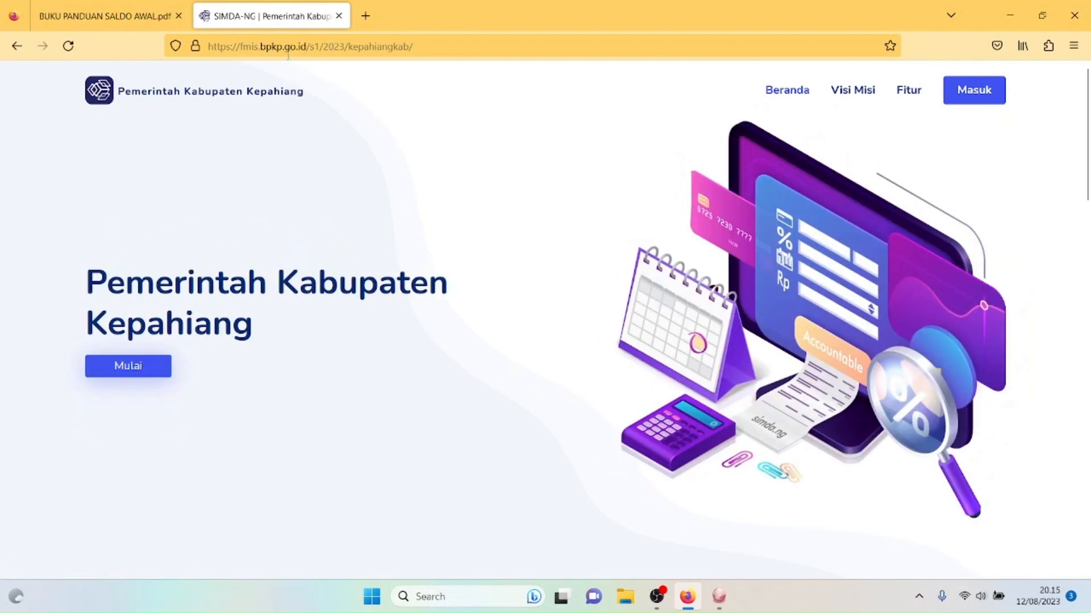
left_click(456, 51)
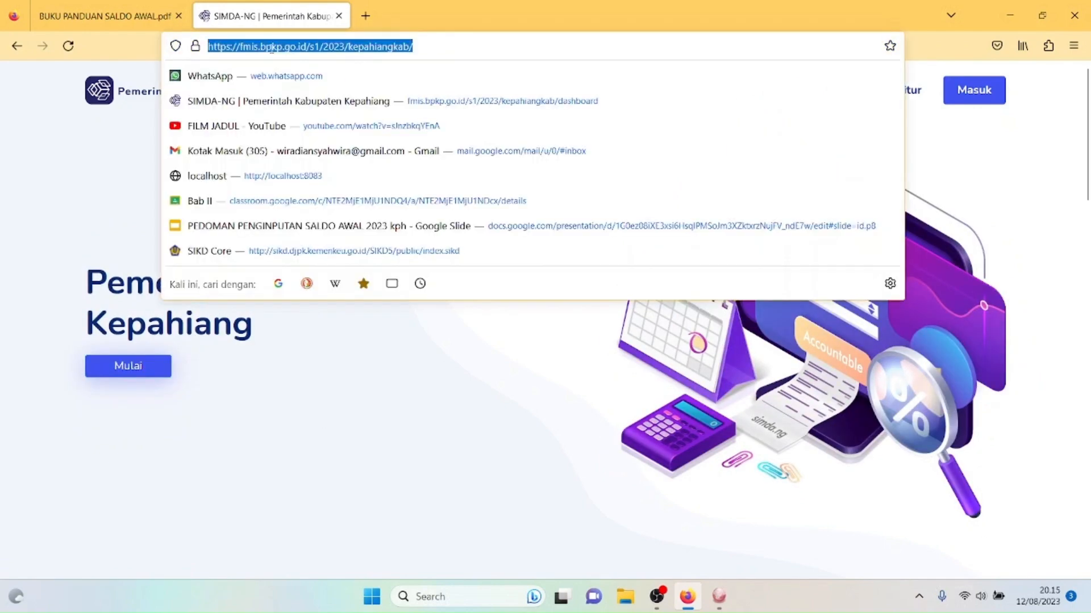
left_click(121, 178)
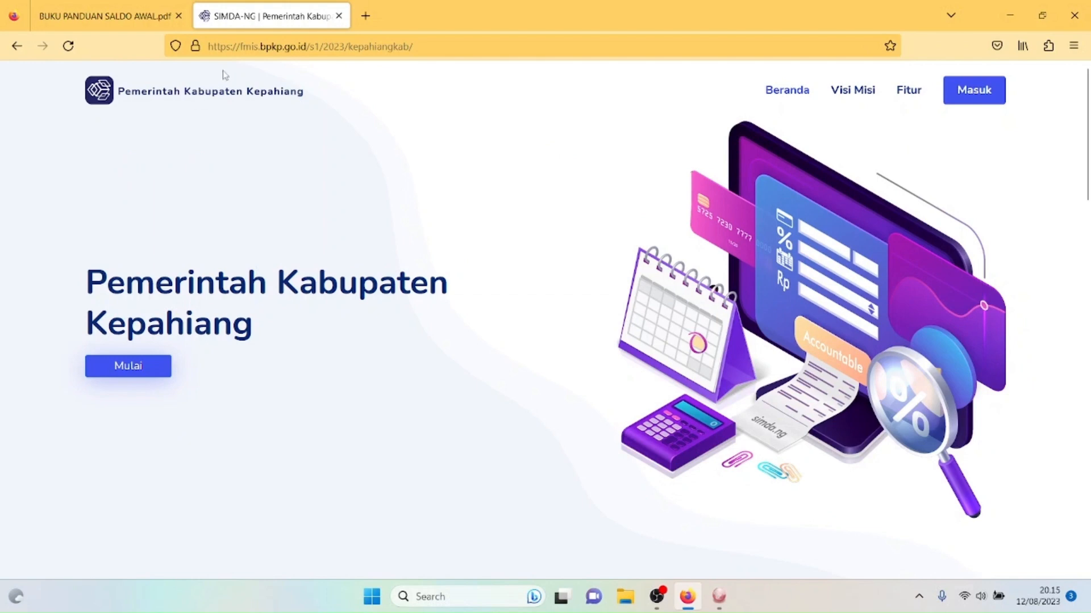
left_click(227, 49)
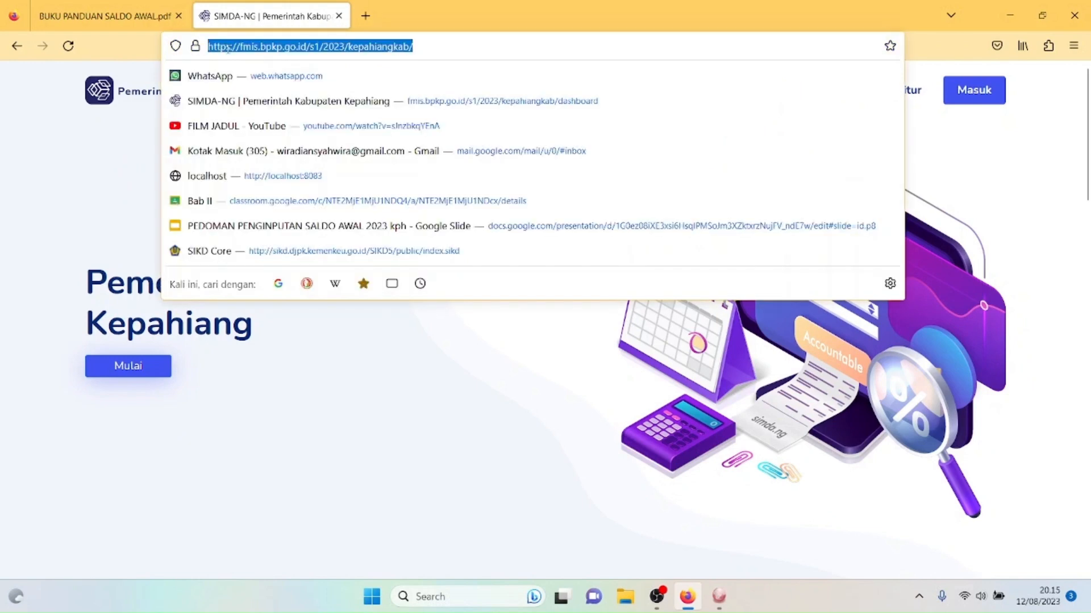
left_click(373, 402)
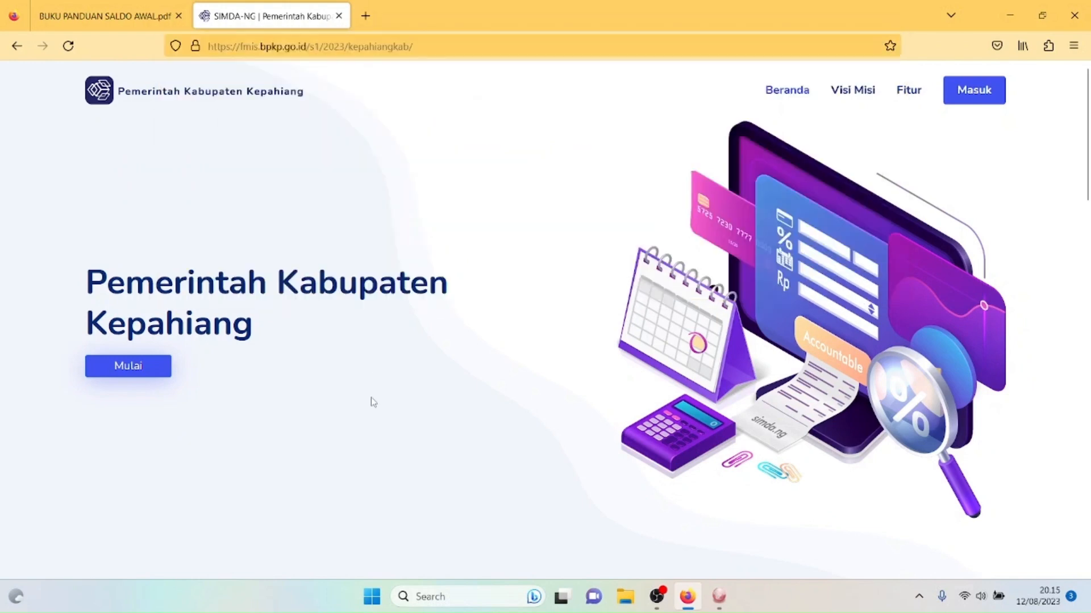
left_click(324, 48)
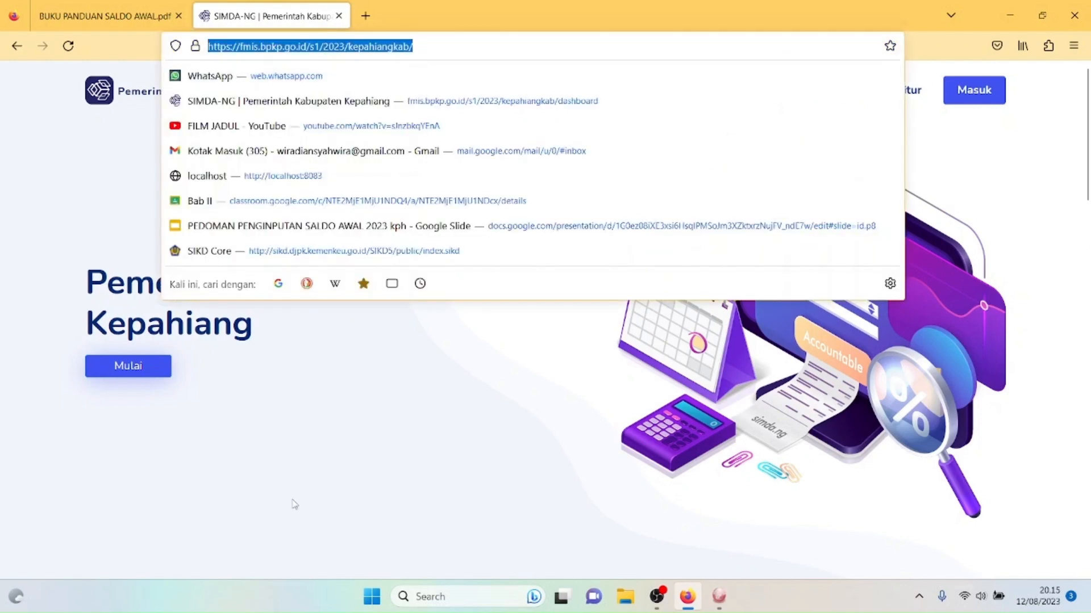
left_click(301, 462)
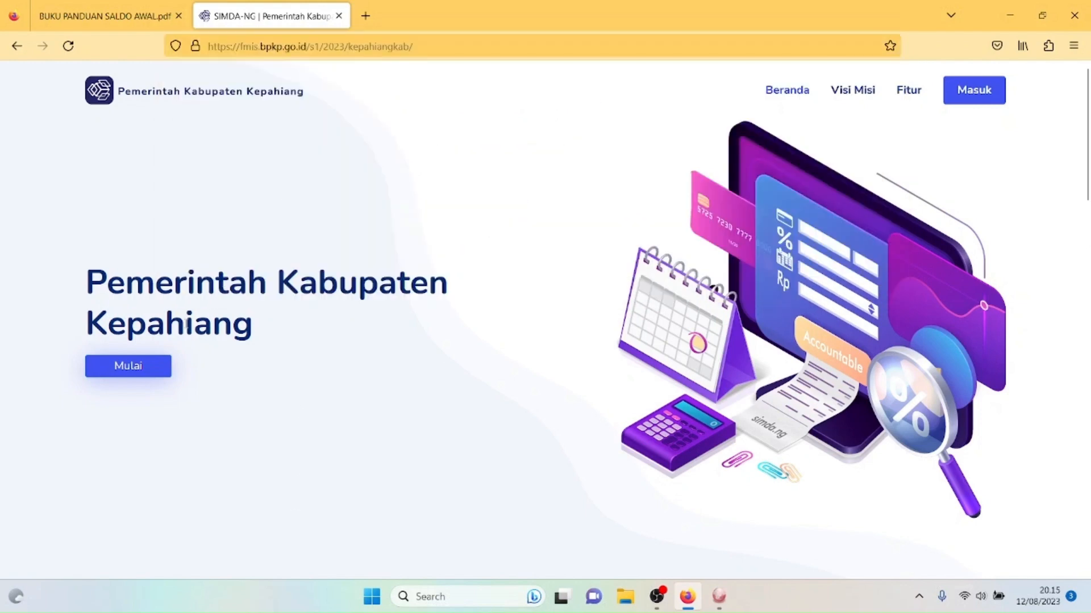
Step: Log in to SIMDA-NG as admin2 with the account password, and decline saving the login in the browser
left_click(137, 365)
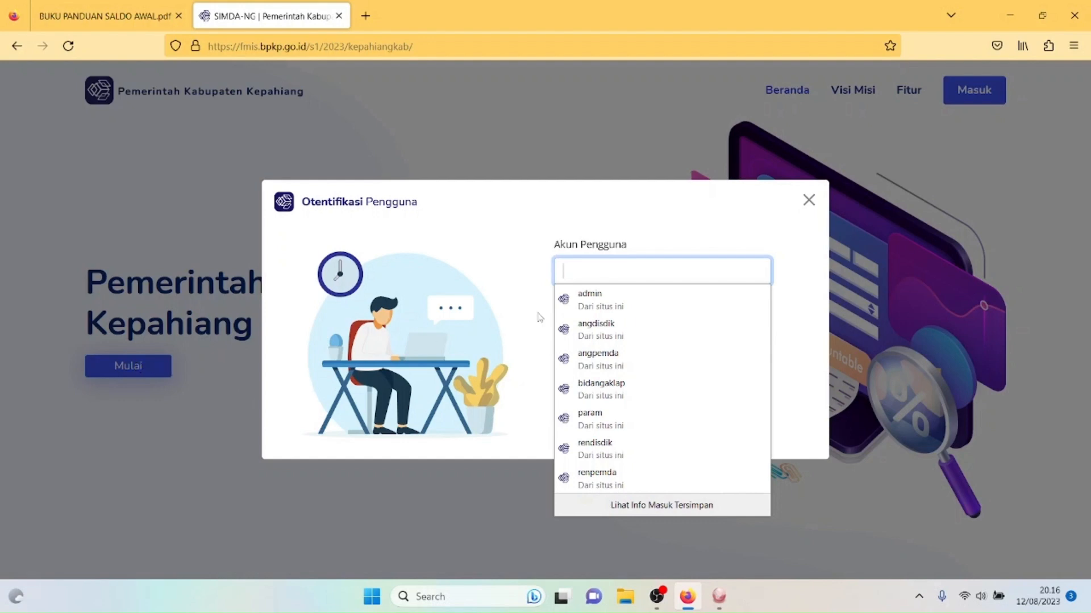
left_click(591, 307)
type("2")
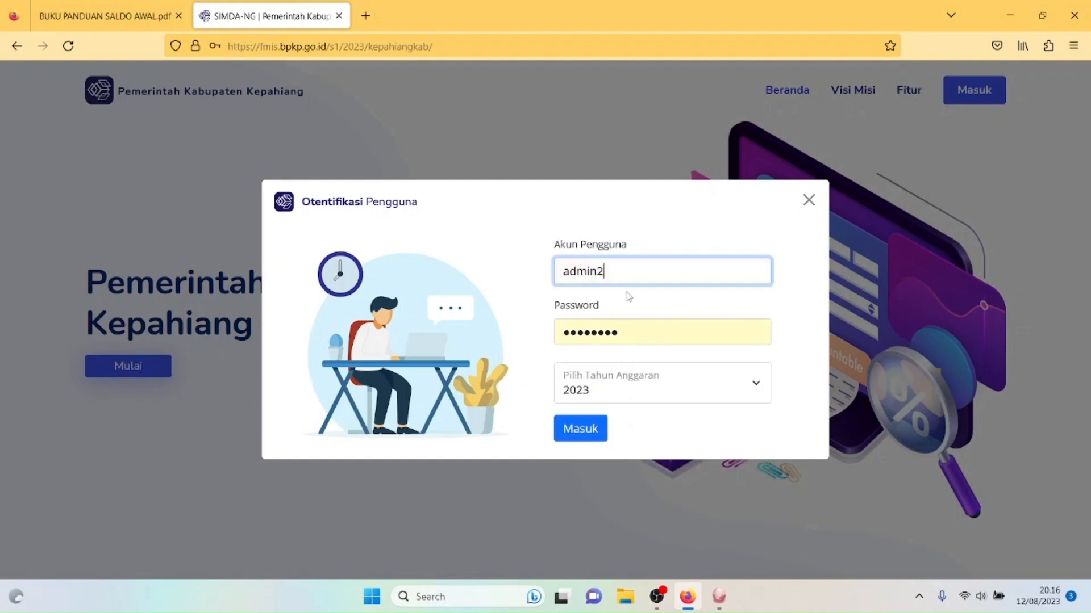
left_click_drag(626, 333, 555, 334)
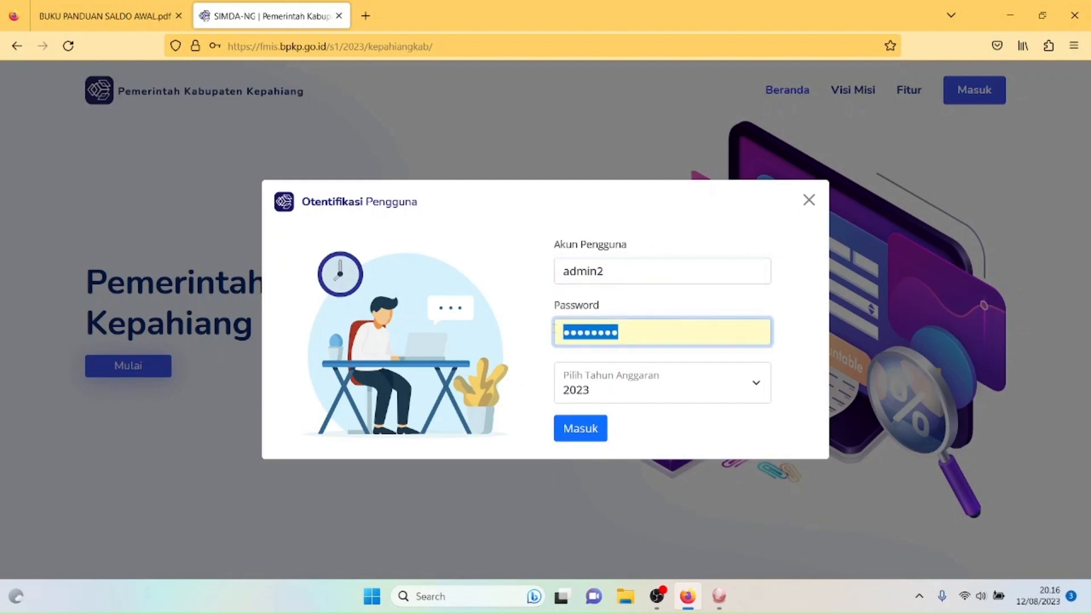
type("••••••••••••")
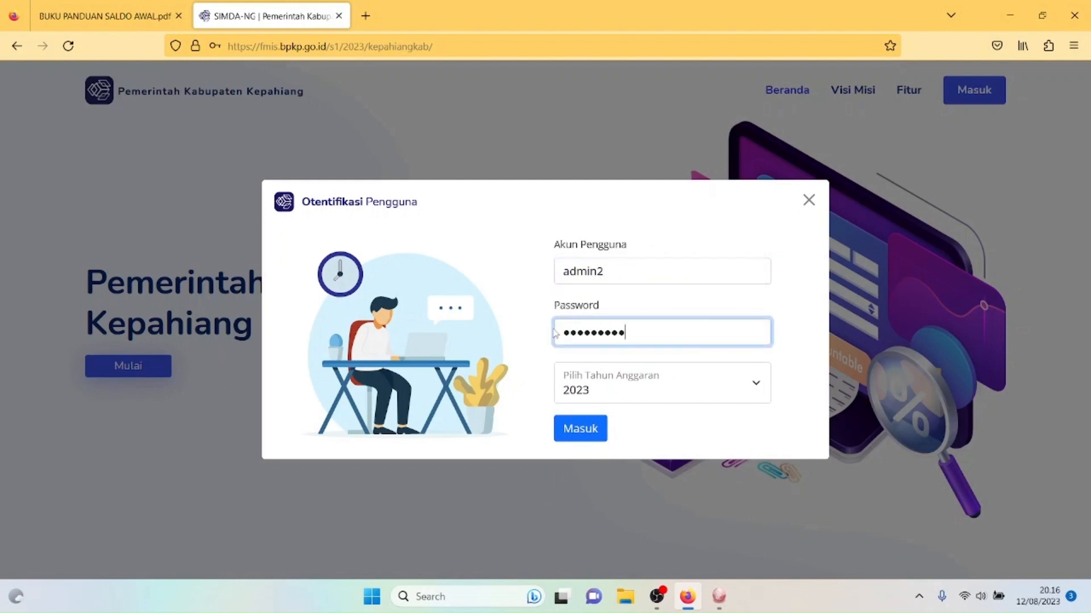
key("Return")
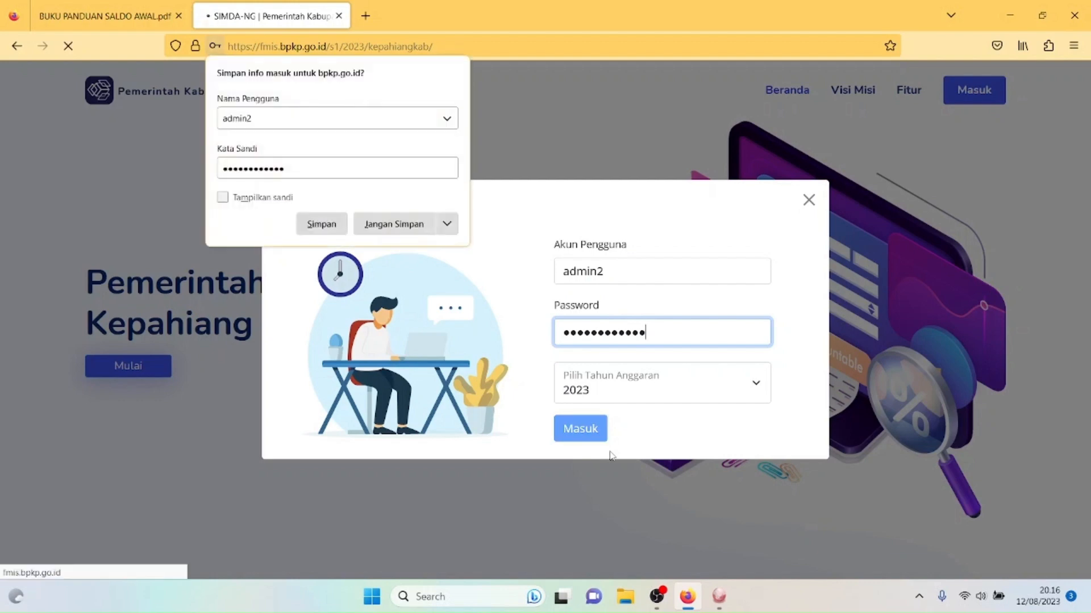
left_click(395, 227)
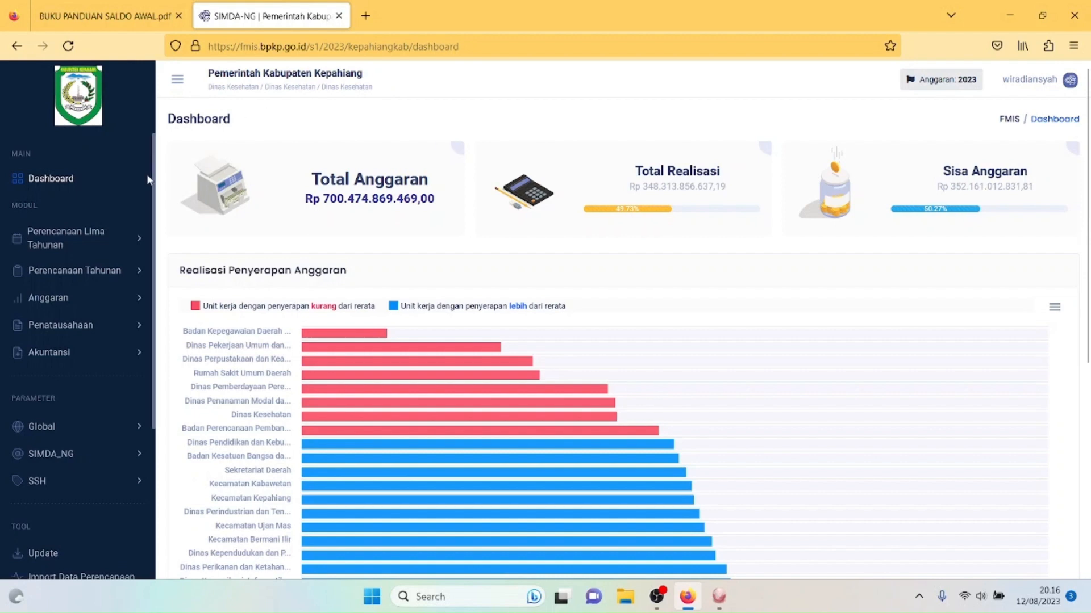
scroll(147, 174, "down", 5)
scroll(145, 138, "up", 8)
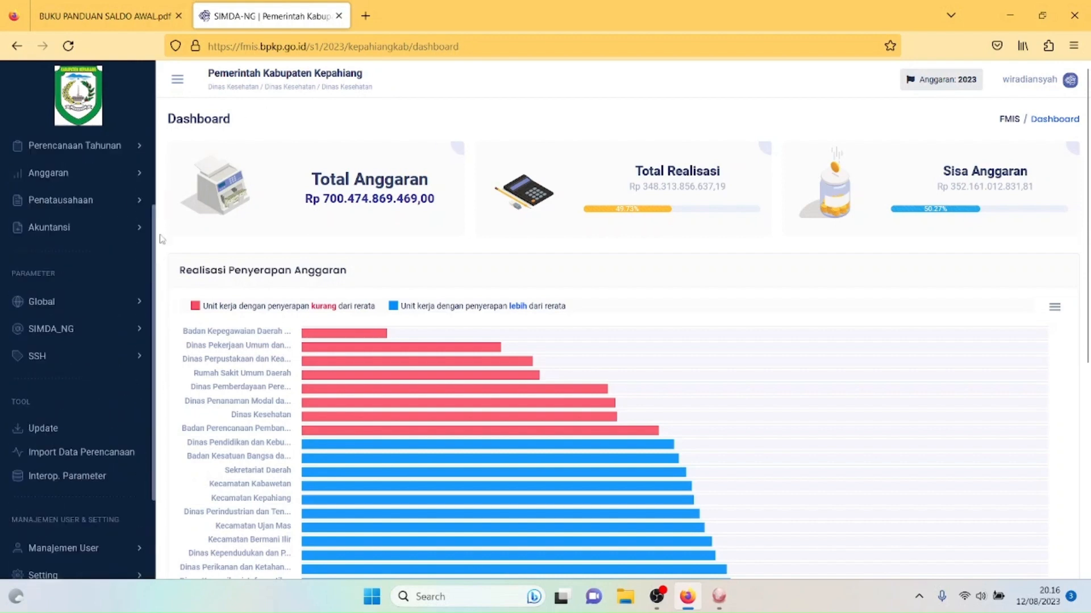
scroll(147, 222, "down", 2)
scroll(152, 228, "up", 2)
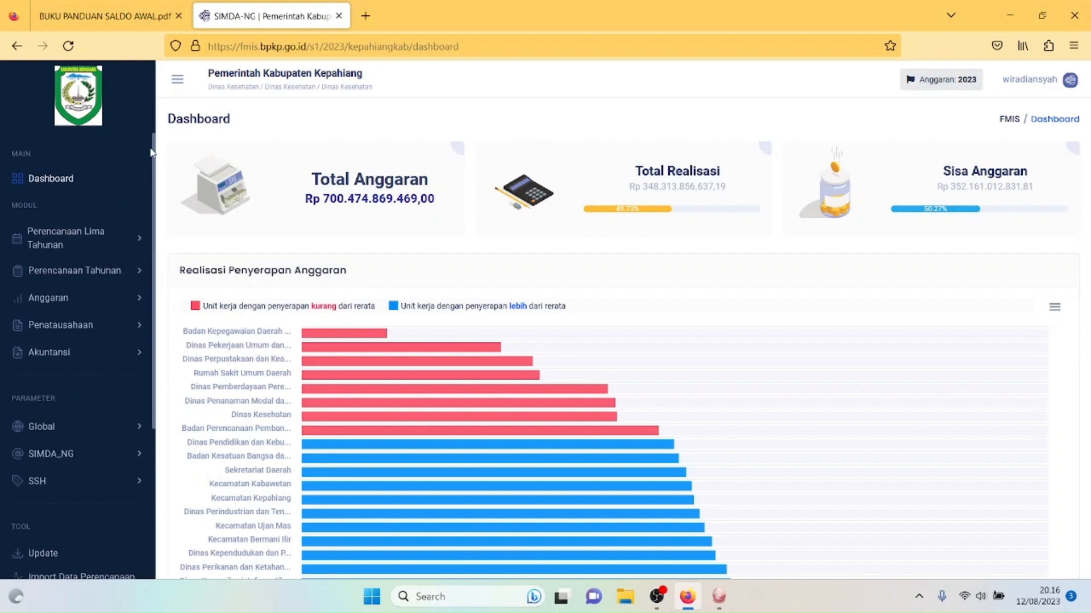
left_click(139, 269)
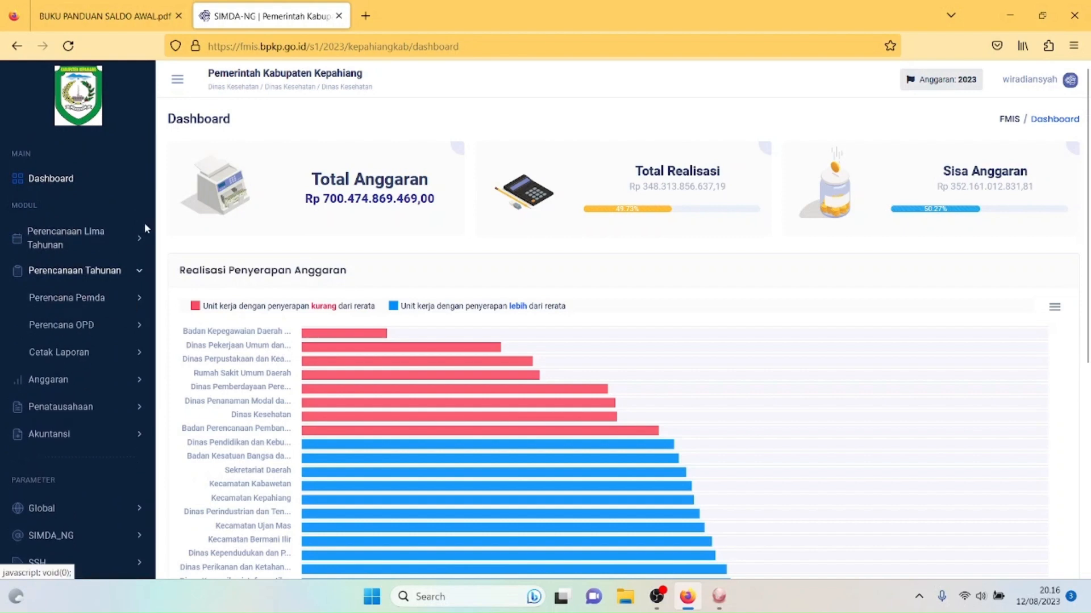
left_click(125, 269)
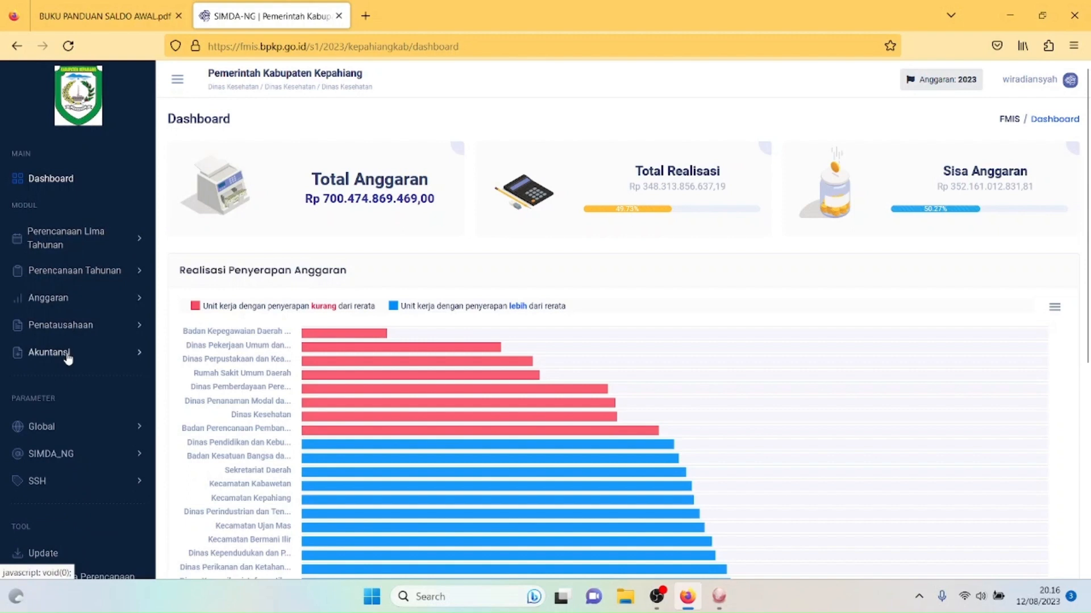
Step: Open the Saldo Awal - Neraca page of the SKPD accounting module
left_click(40, 357)
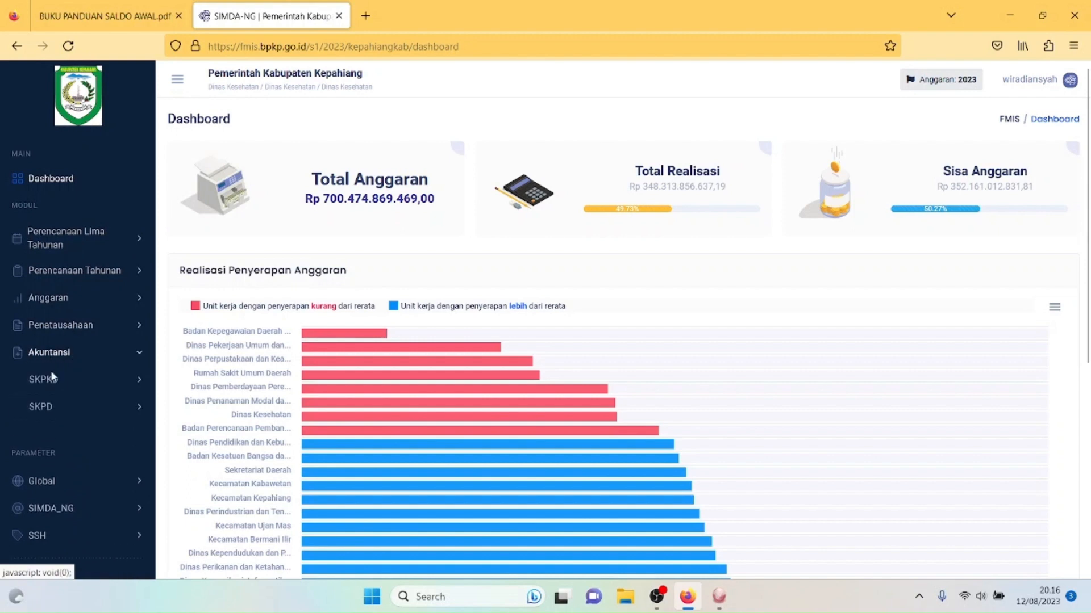
left_click(57, 408)
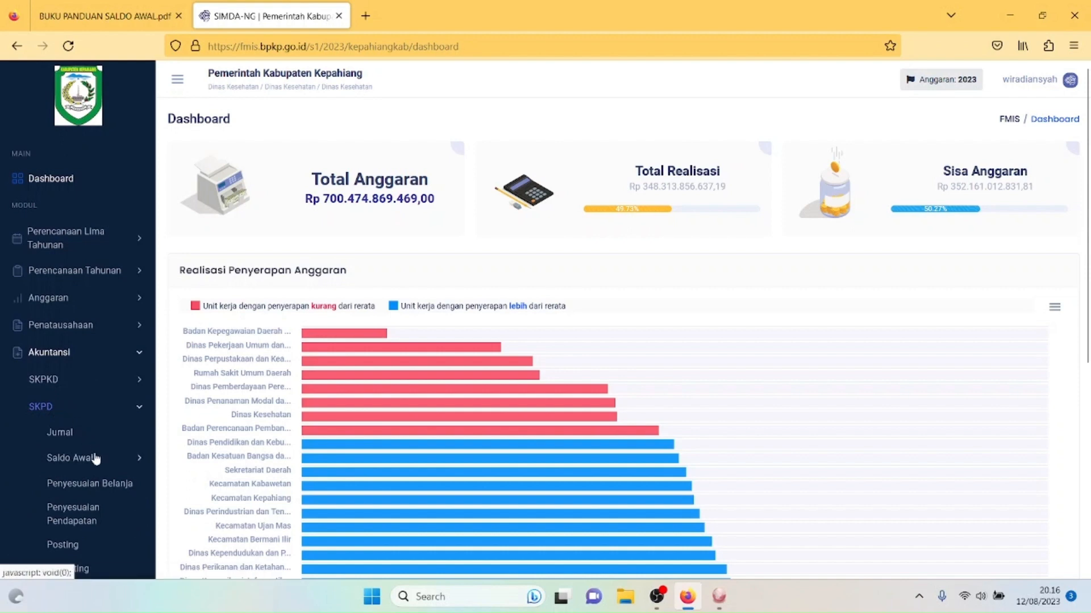
left_click(71, 459)
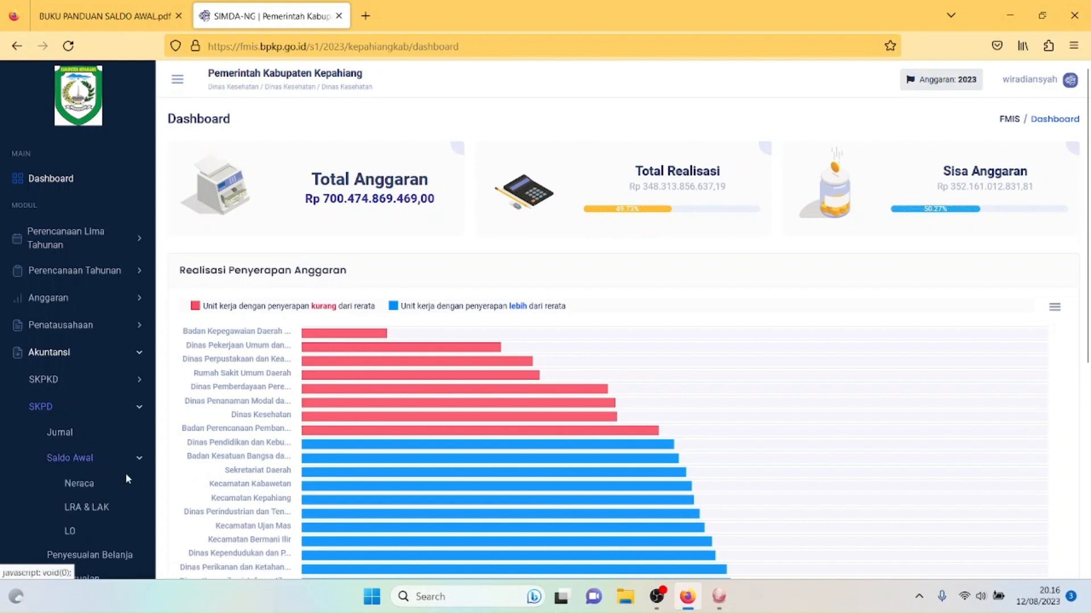
left_click(87, 491)
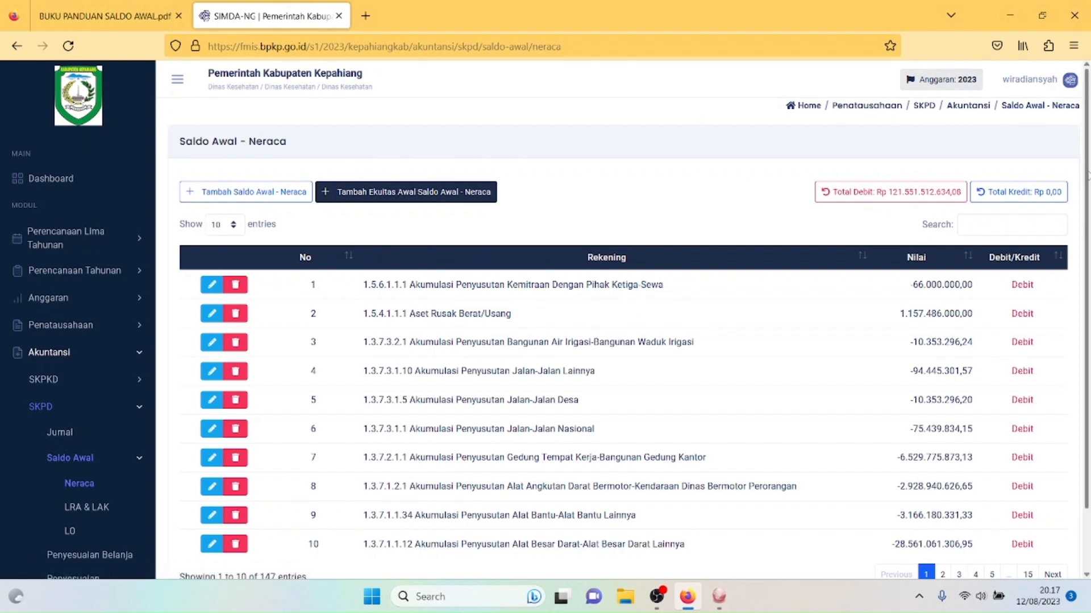
Step: Show 100 entries per page in the Neraca opening balance list and examine both pages of accounts
scroll(349, 177, "down", 3)
scroll(304, 237, "up", 3)
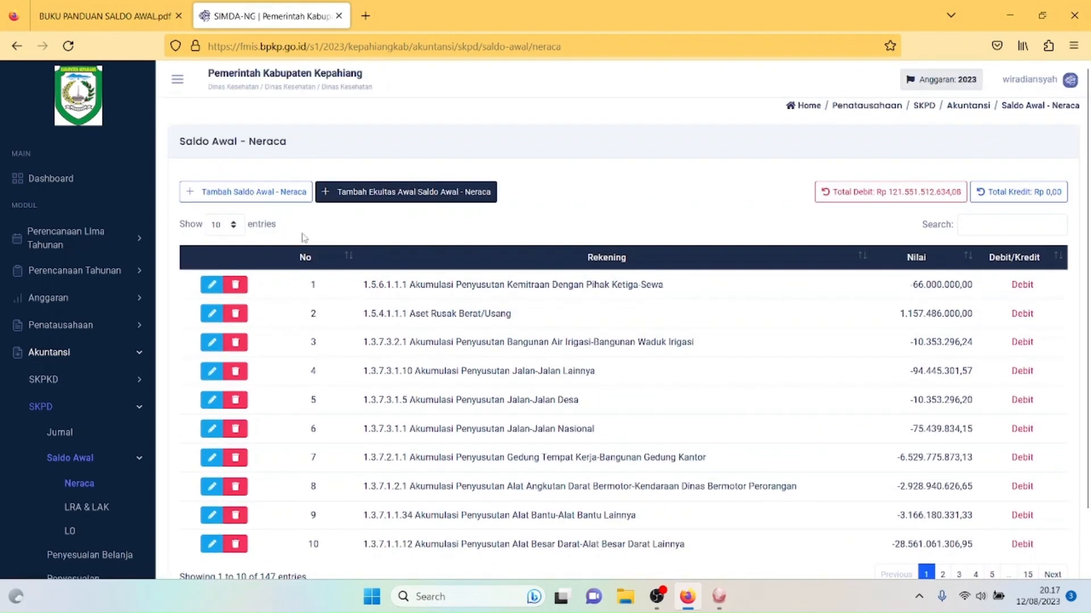
left_click(235, 230)
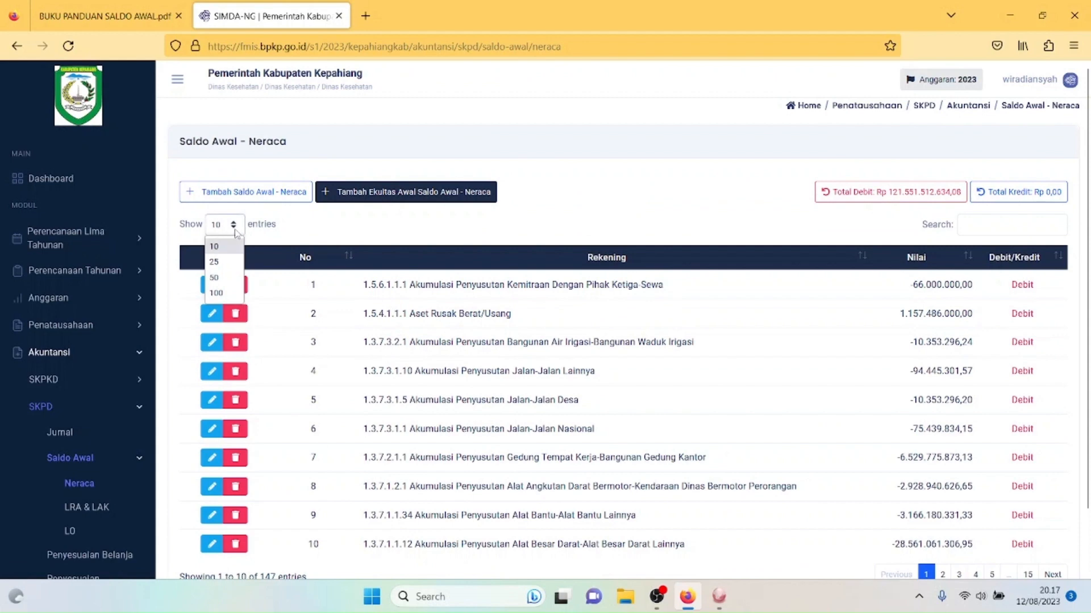
left_click(216, 293)
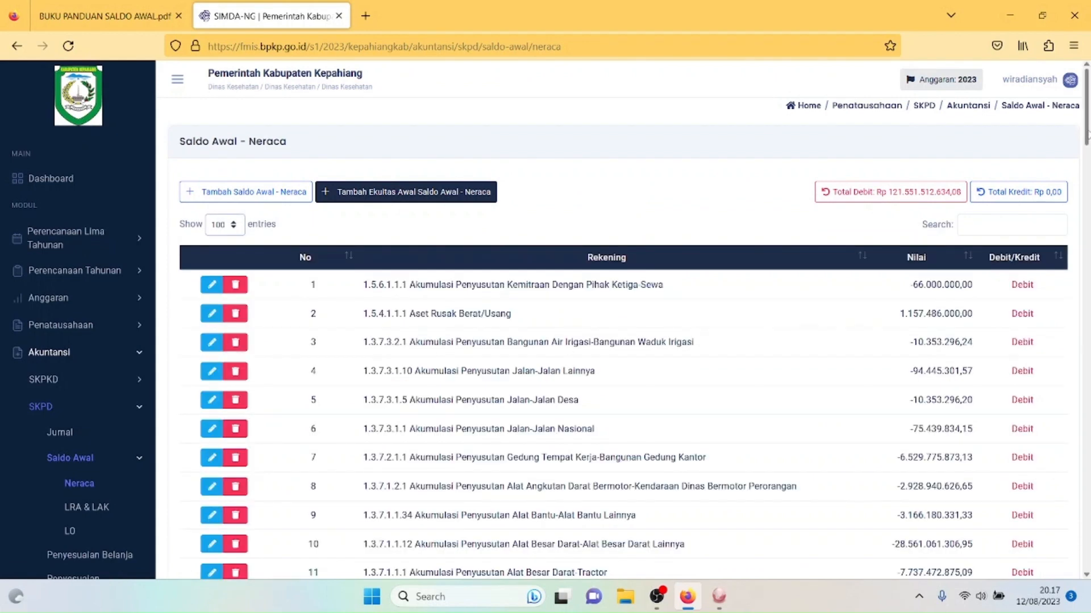
left_click_drag(1086, 131, 1080, 571)
left_click(1029, 510)
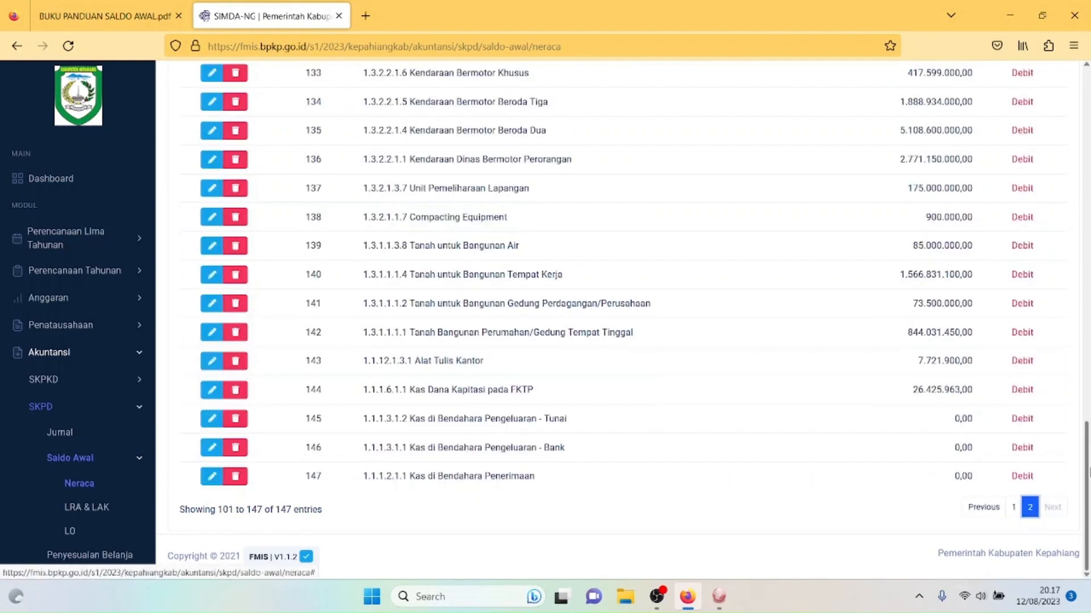
left_click_drag(1080, 511, 1088, 108)
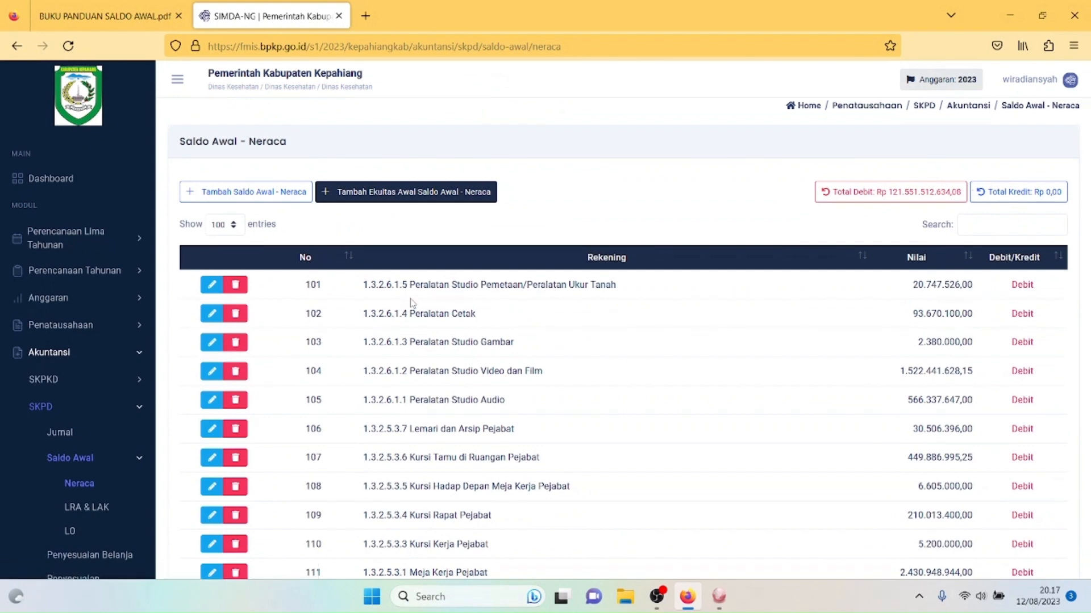
Step: Check the equity account and amount proposed in the Tambah Ekuitas Awal form of the Neraca opening balance, without saving
left_click(408, 191)
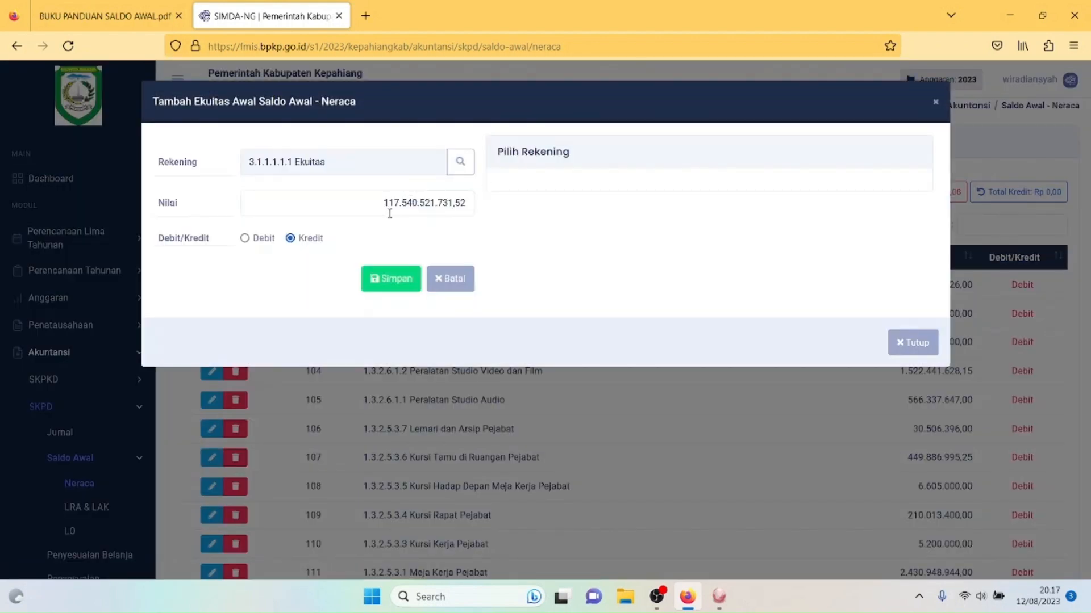
left_click(453, 279)
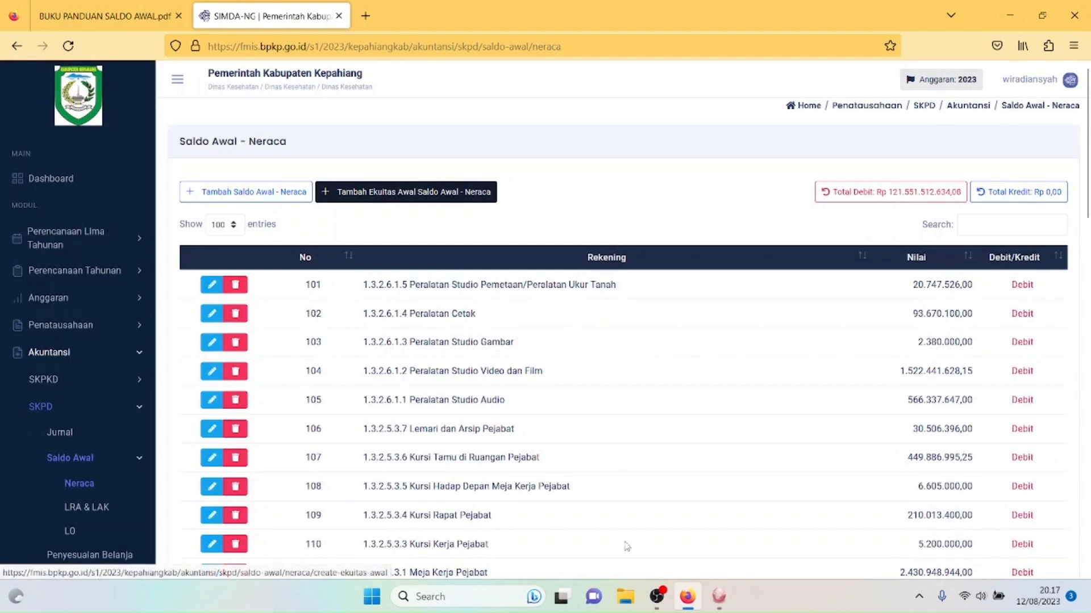
Step: Switch to File Explorer and open the Documents folder
left_click(625, 598)
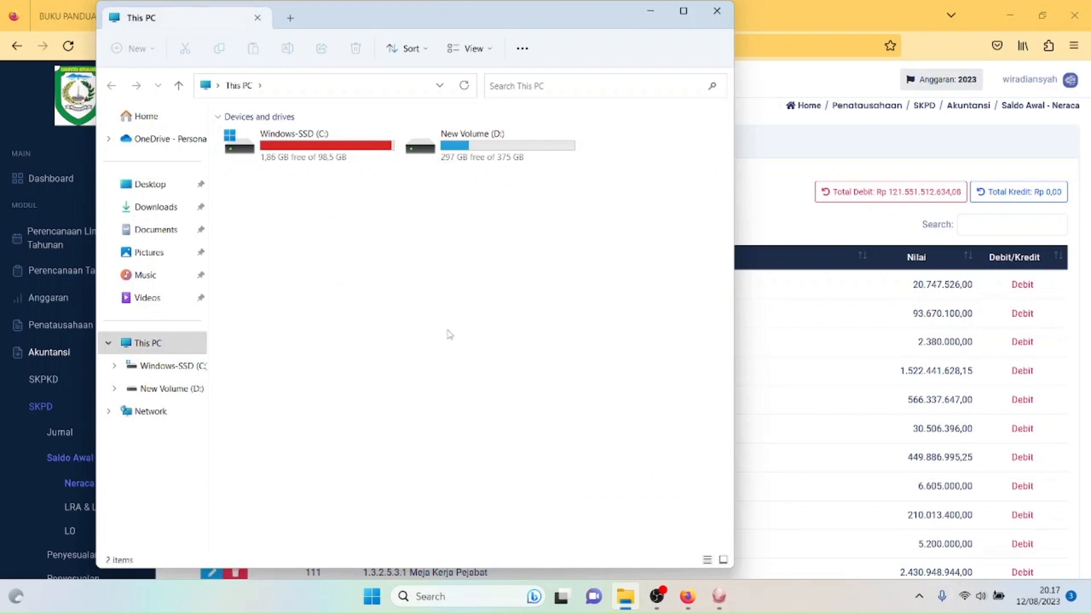
left_click(143, 388)
left_click(160, 237)
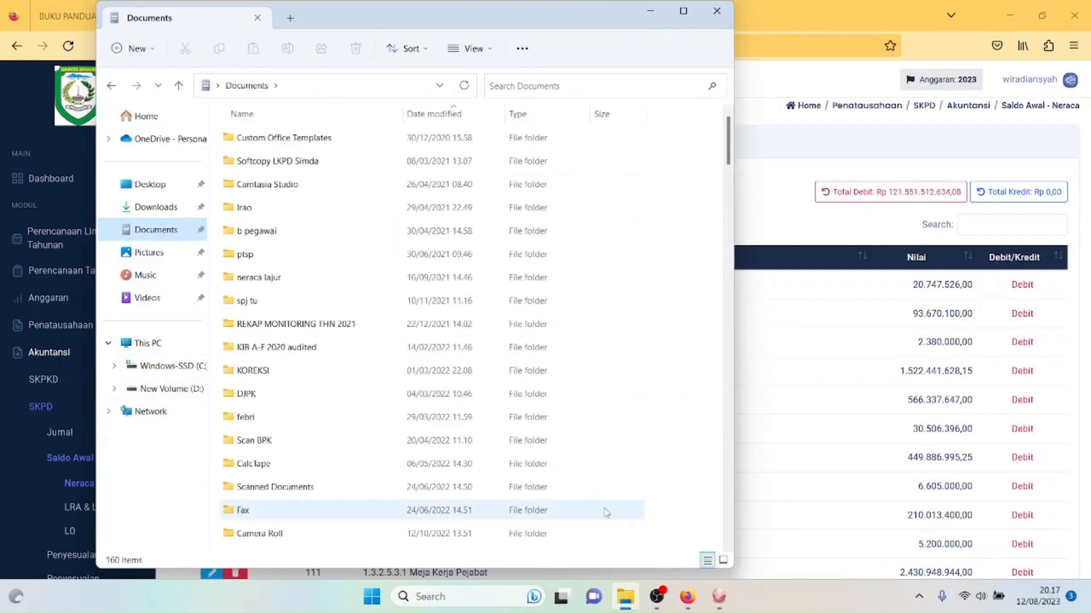
Step: Switch to SIMDA, choose account 3 EKUITAS, and preview the Laporan Perubahan Ekuitas of Dinas Kesehatan up to 31/12/2022
left_click(719, 596)
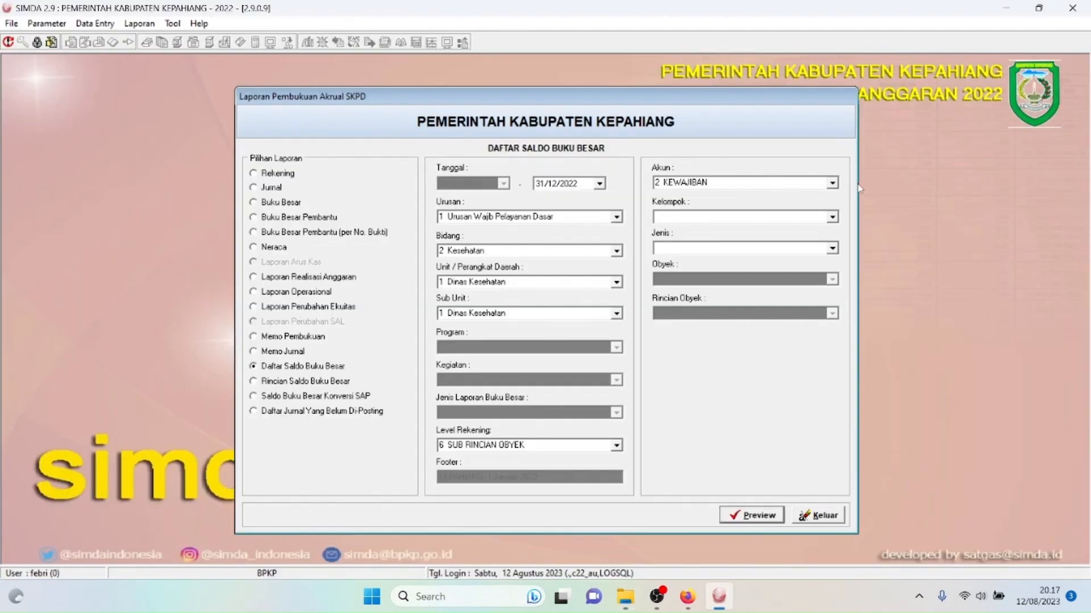
left_click(834, 184)
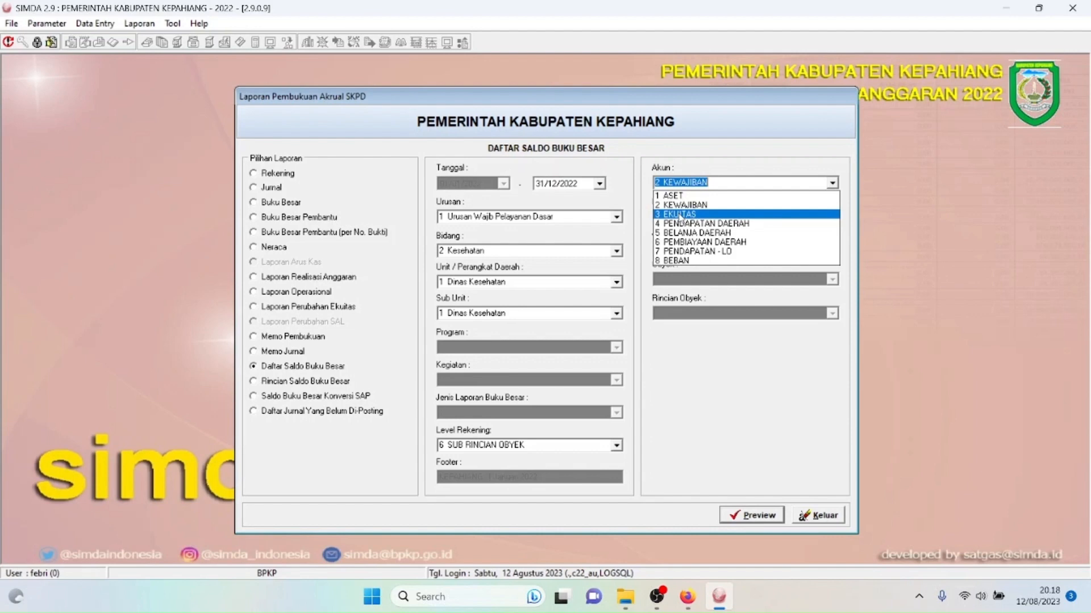
left_click(681, 215)
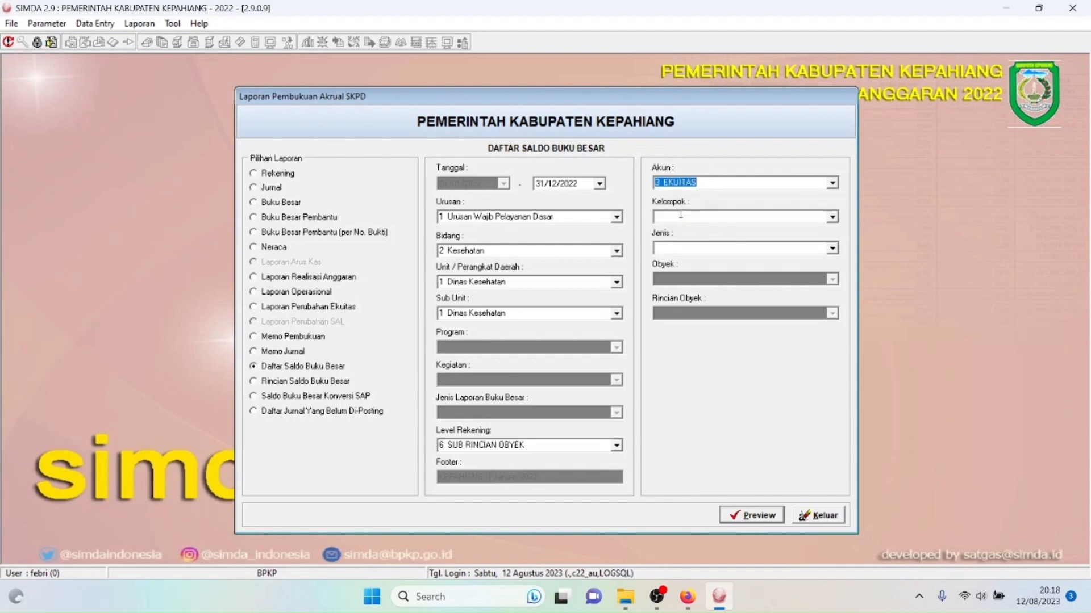
left_click(833, 185)
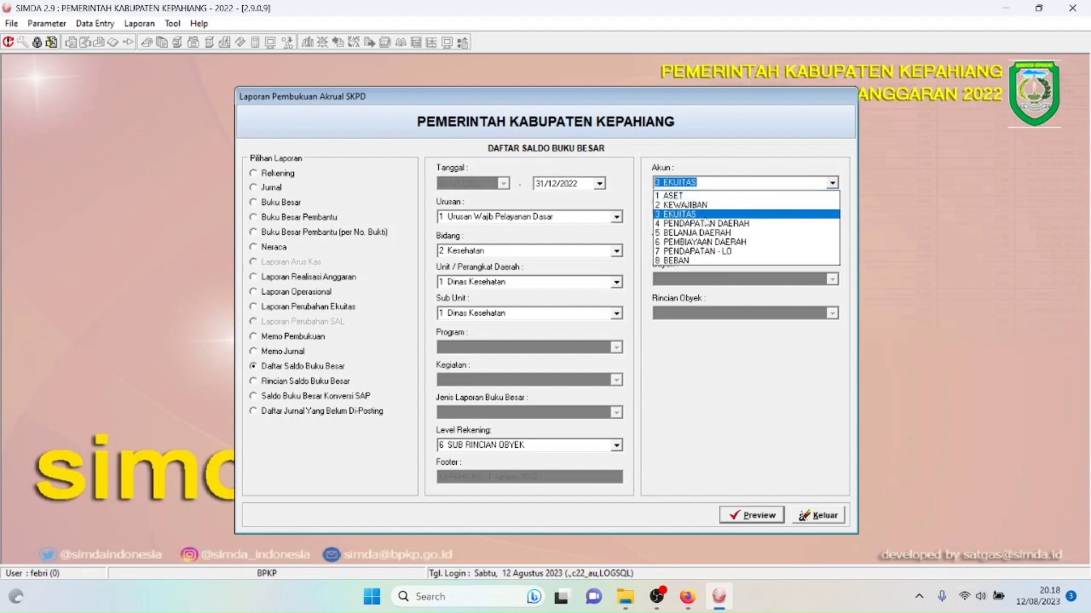
key("Escape")
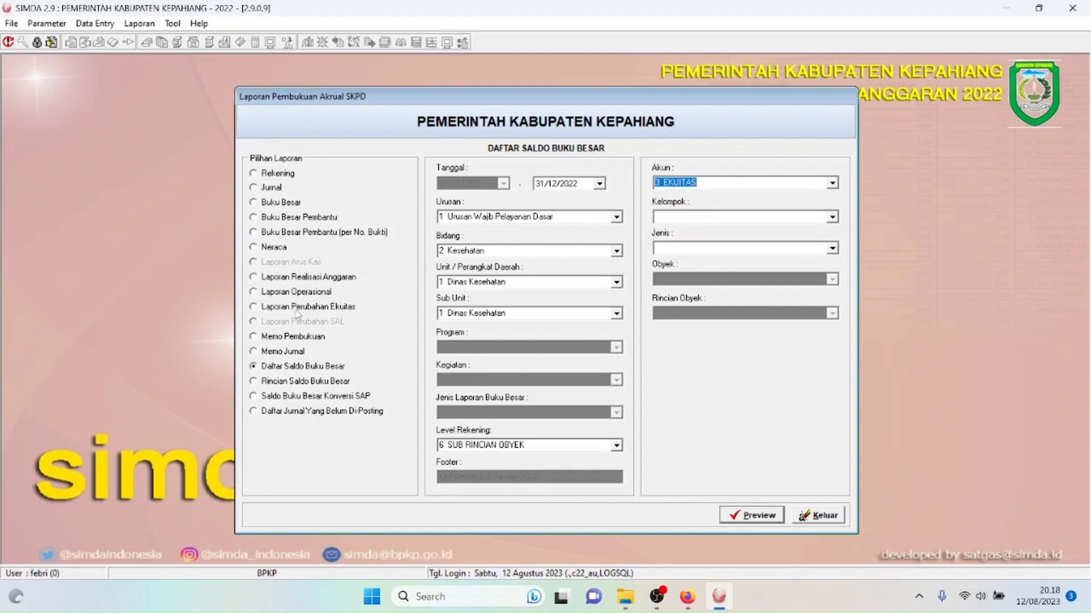
left_click(281, 307)
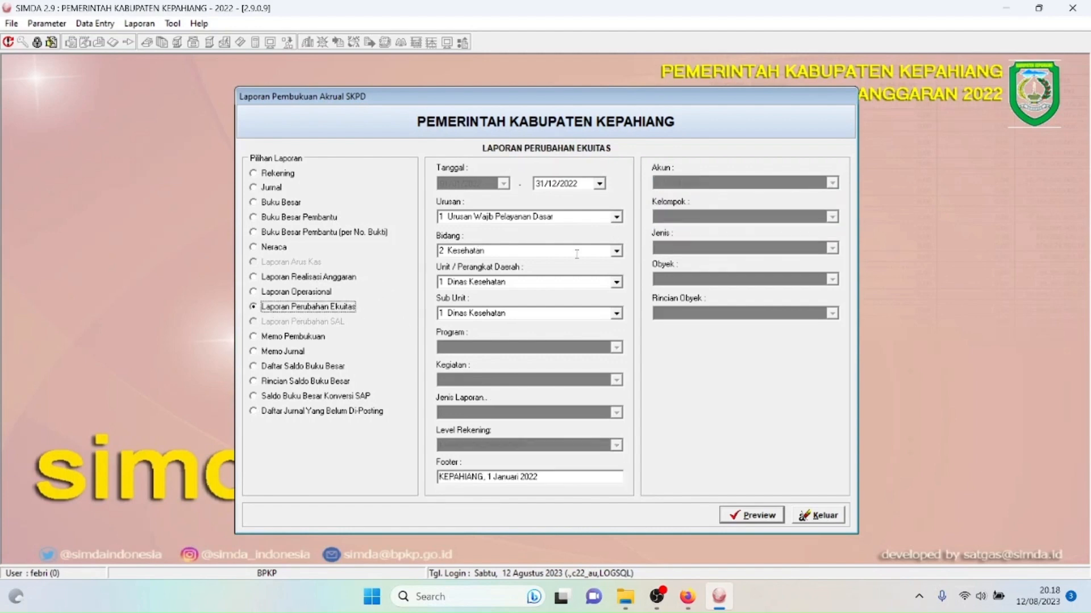
left_click(757, 516)
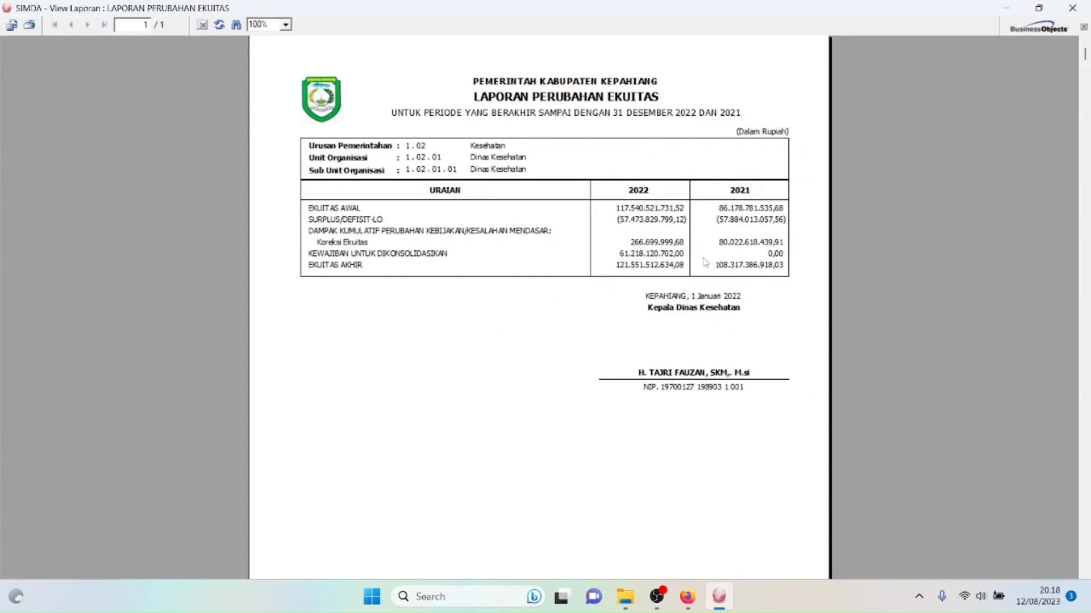
Step: Try to export the equity report as Microsoft Excel 97-2000 to the neraca folder inside saldo awal dinkes, and close the preview
left_click(11, 26)
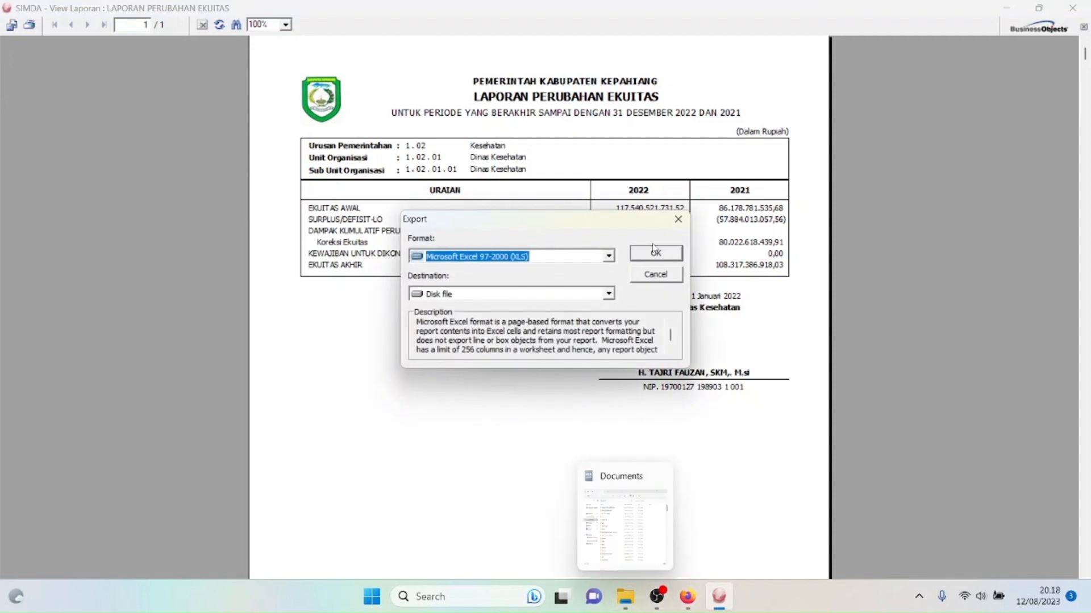
left_click(654, 253)
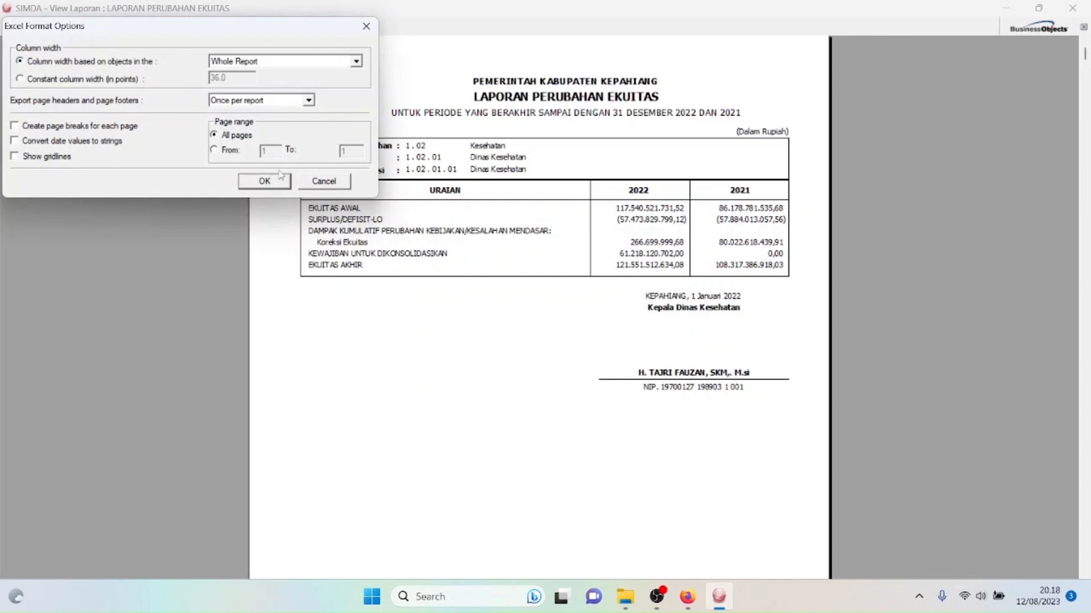
left_click(271, 180)
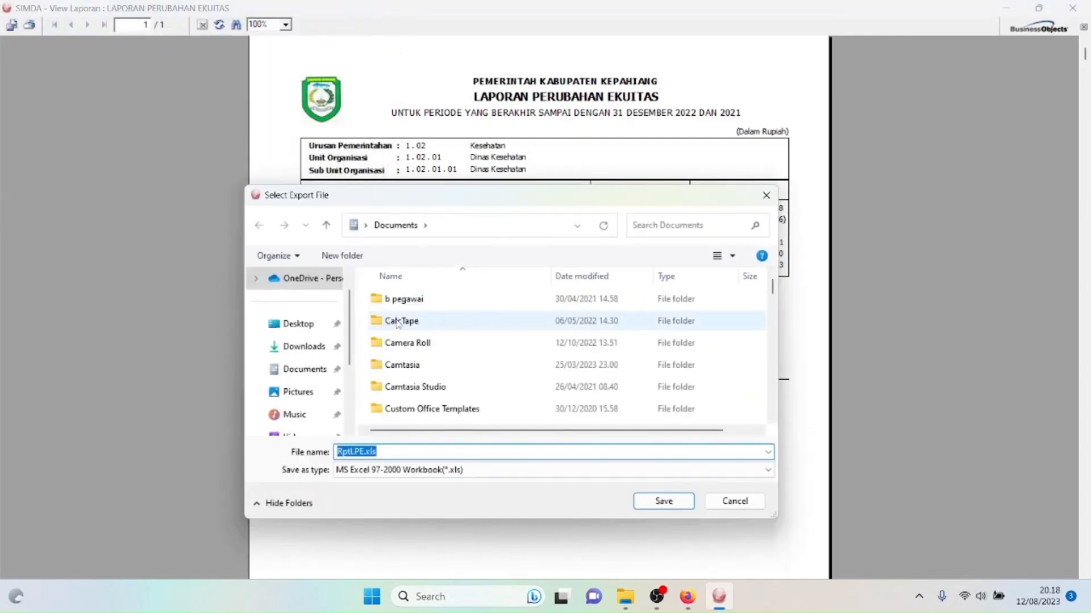
left_click_drag(772, 292, 776, 343)
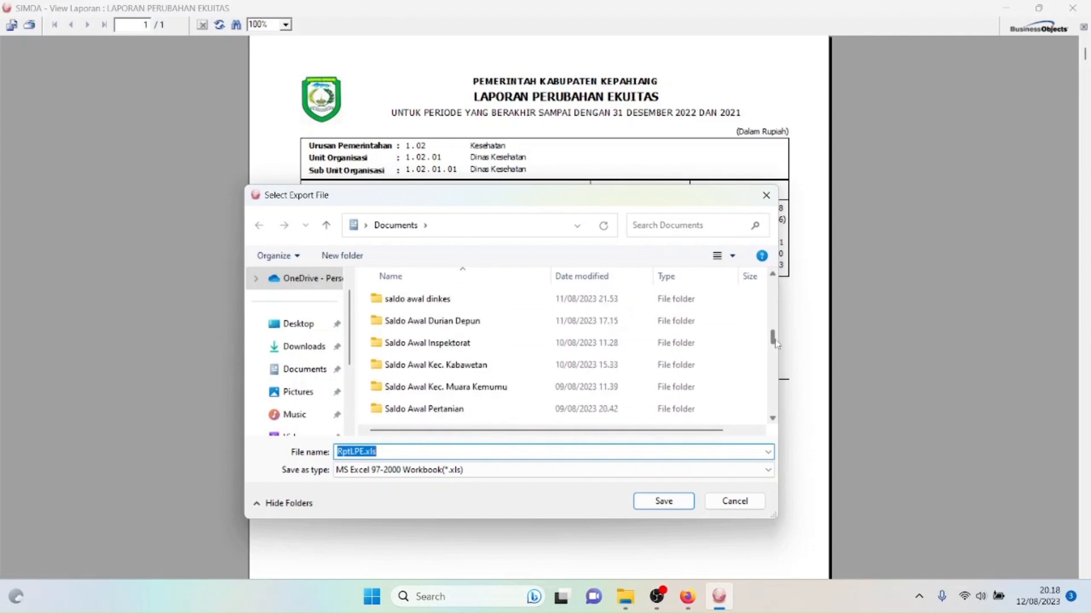
double_click(528, 307)
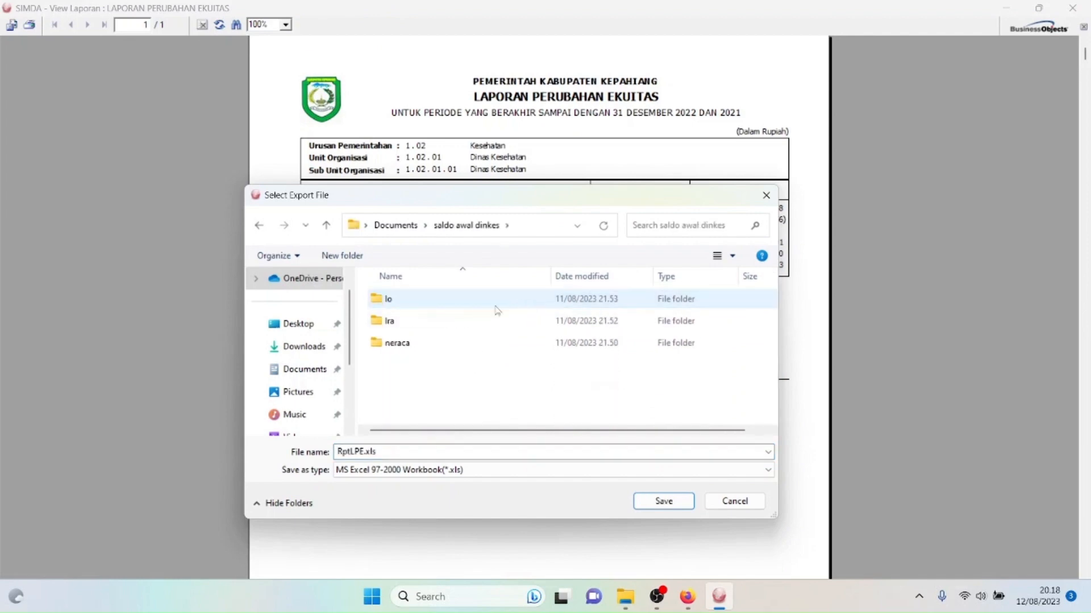
left_click(399, 351)
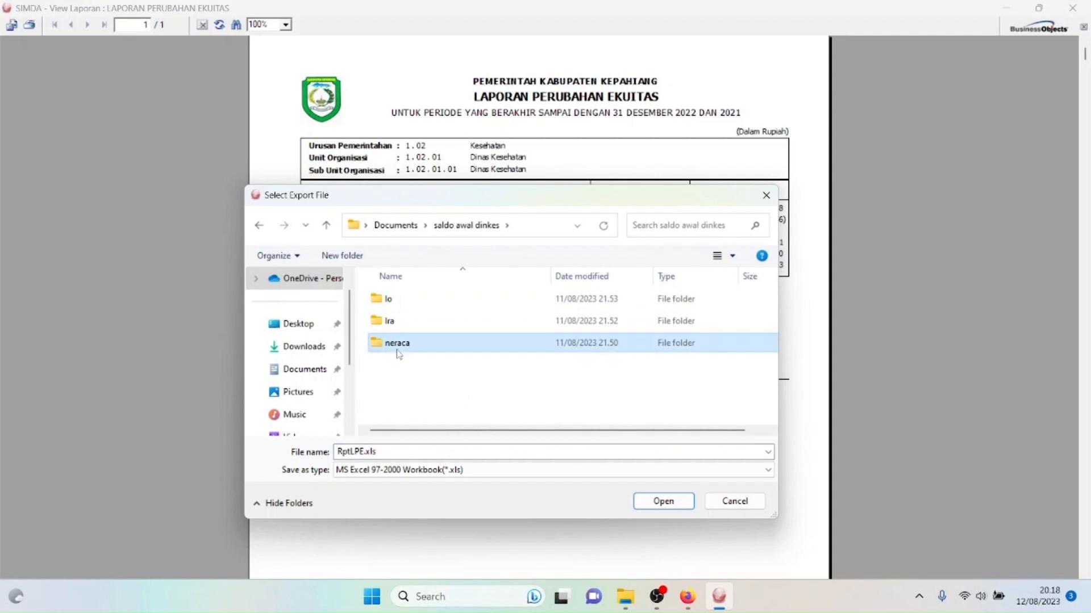
double_click(391, 347)
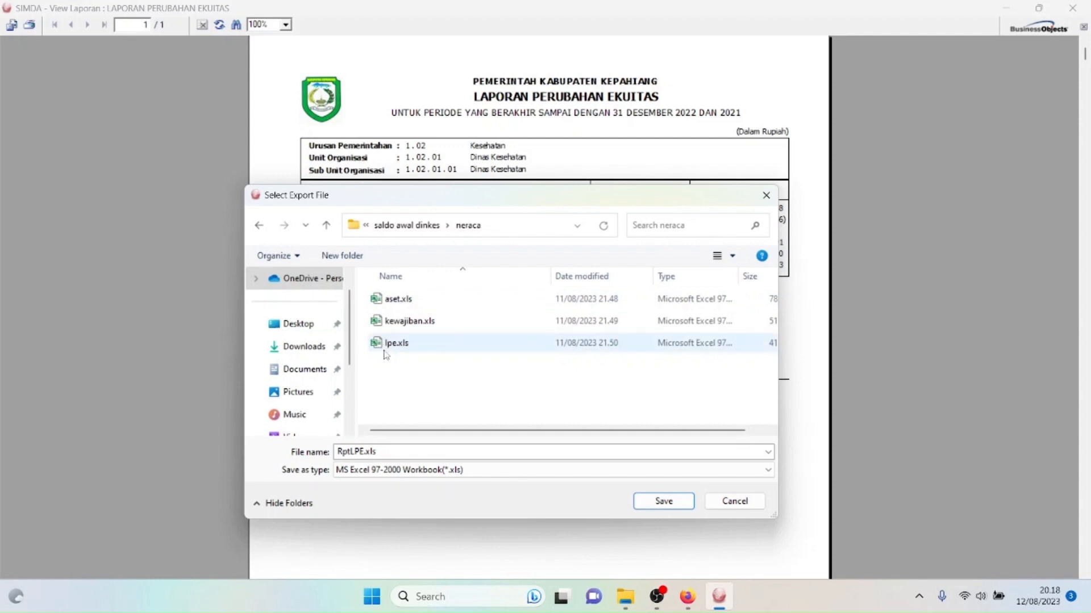
left_click(727, 470)
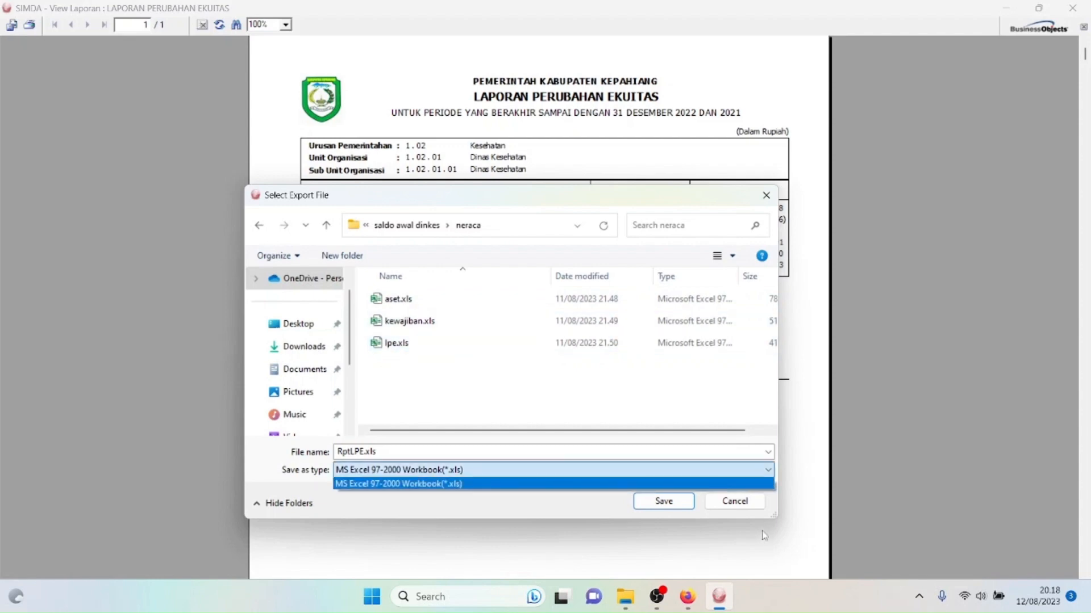
left_click(738, 510)
left_click(735, 502)
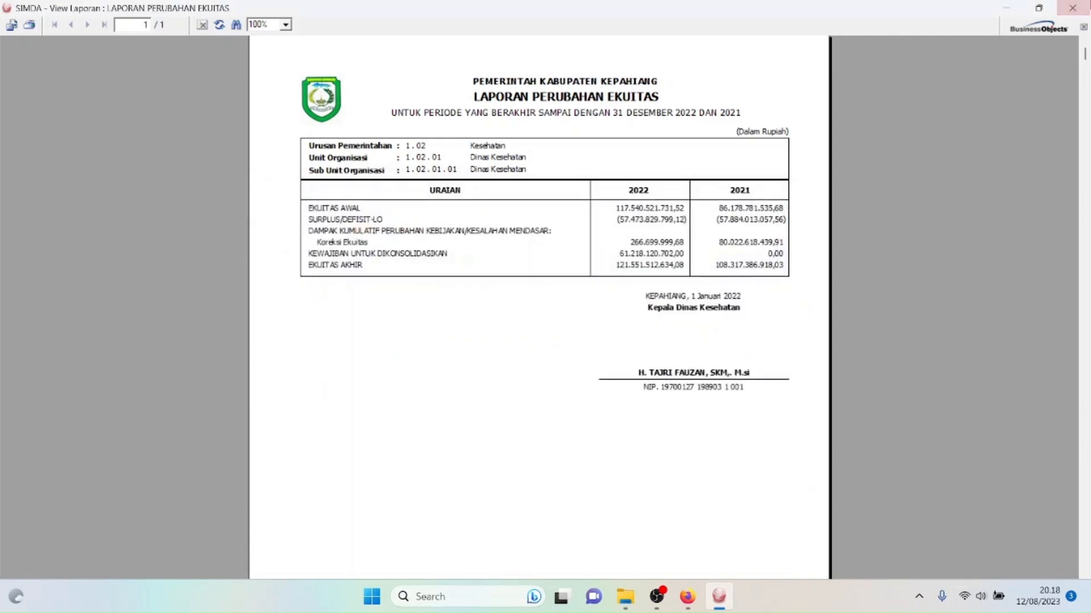
left_click(1089, 5)
Step: Open lpe.xls from the saldo awal dinkes/neraca folder in Documents and dismiss Excel's activation wizard
left_click(636, 592)
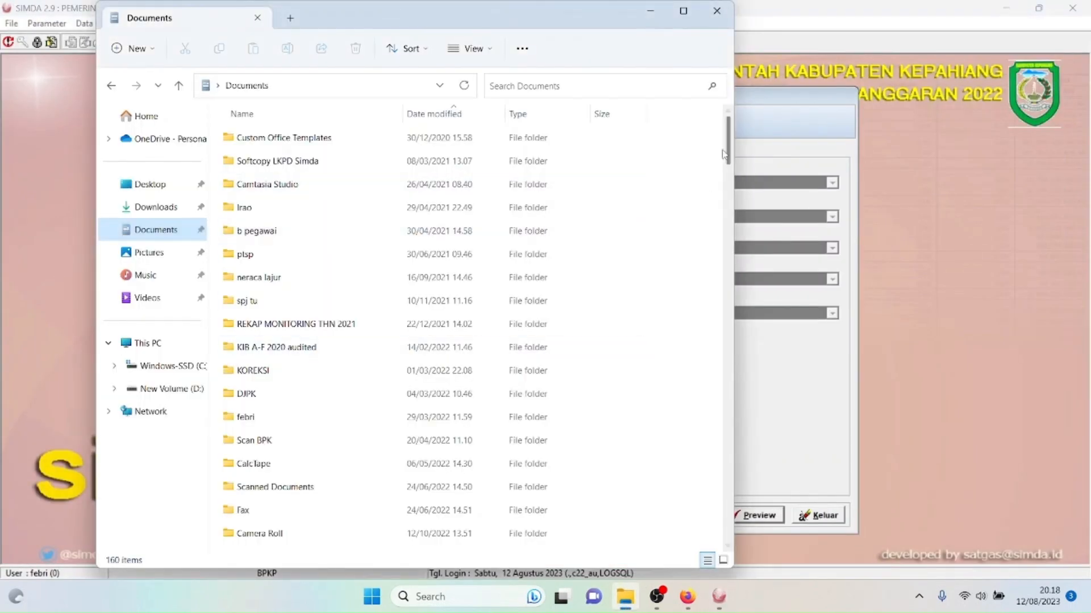
left_click_drag(726, 151, 726, 215)
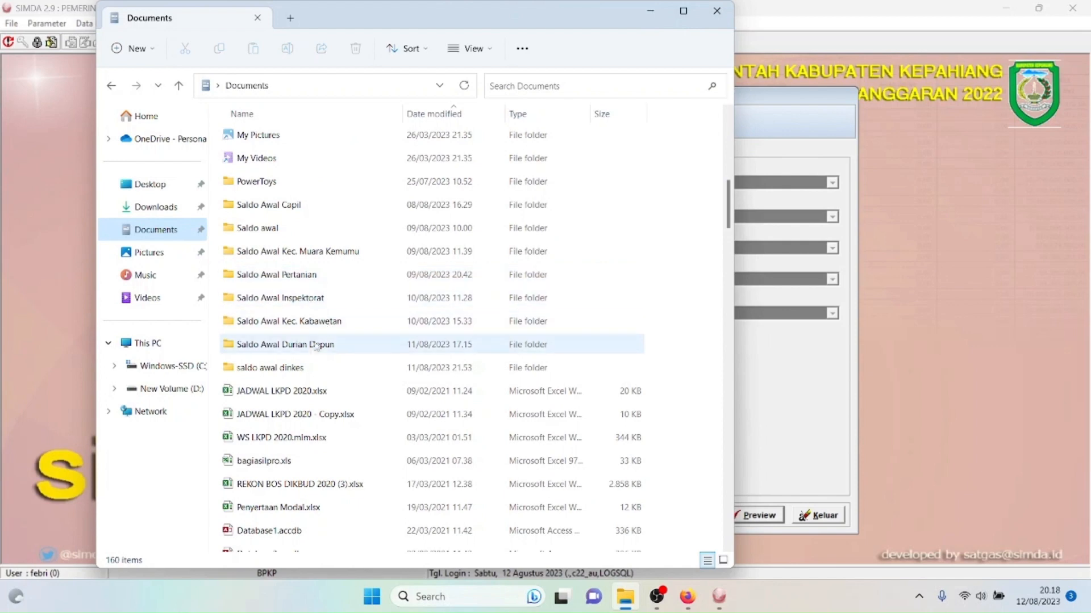
double_click(287, 367)
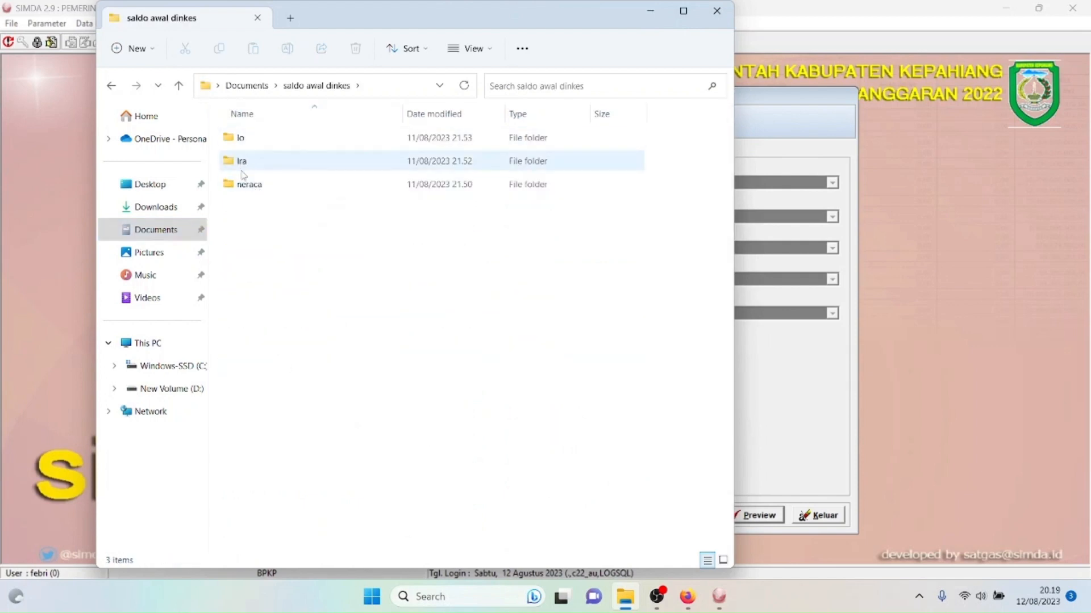
left_click(244, 183)
double_click(245, 184)
double_click(245, 184)
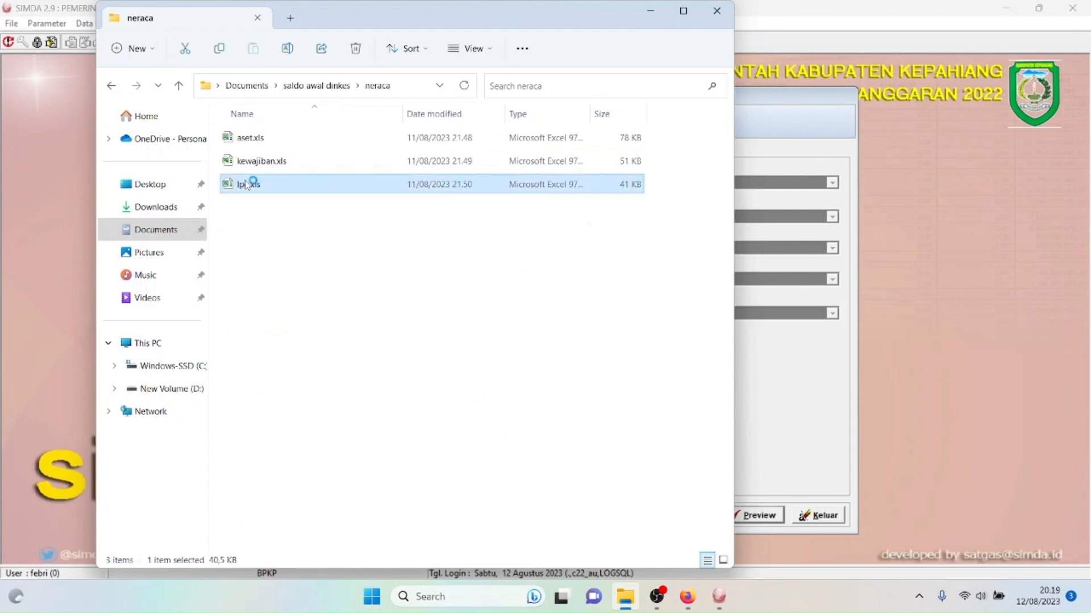
left_click_drag(726, 231, 988, 216)
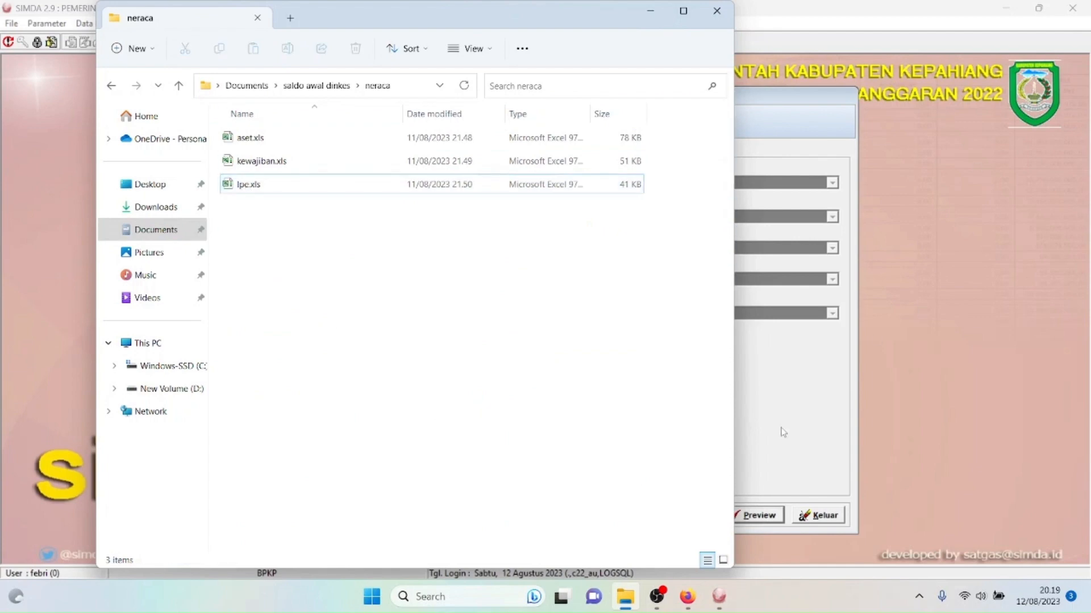
left_click(714, 597)
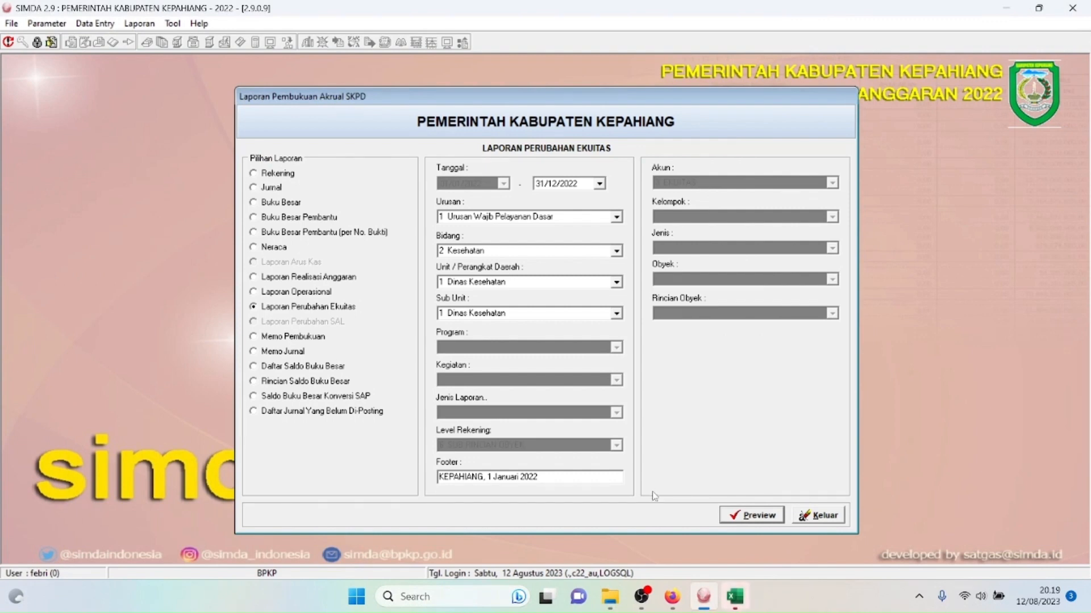
left_click(672, 597)
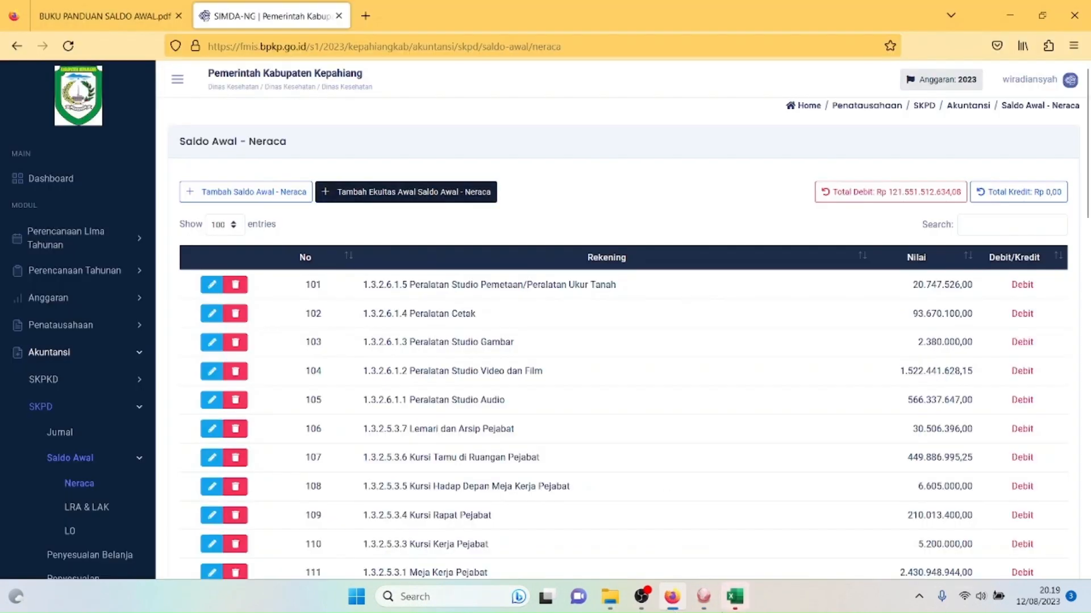
left_click(738, 603)
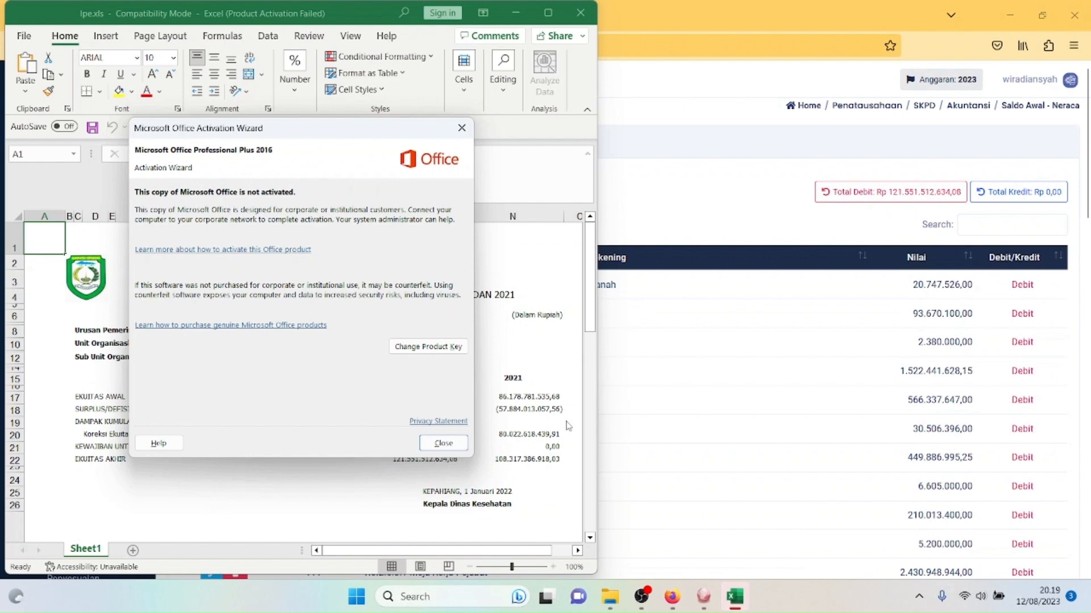
left_click(442, 443)
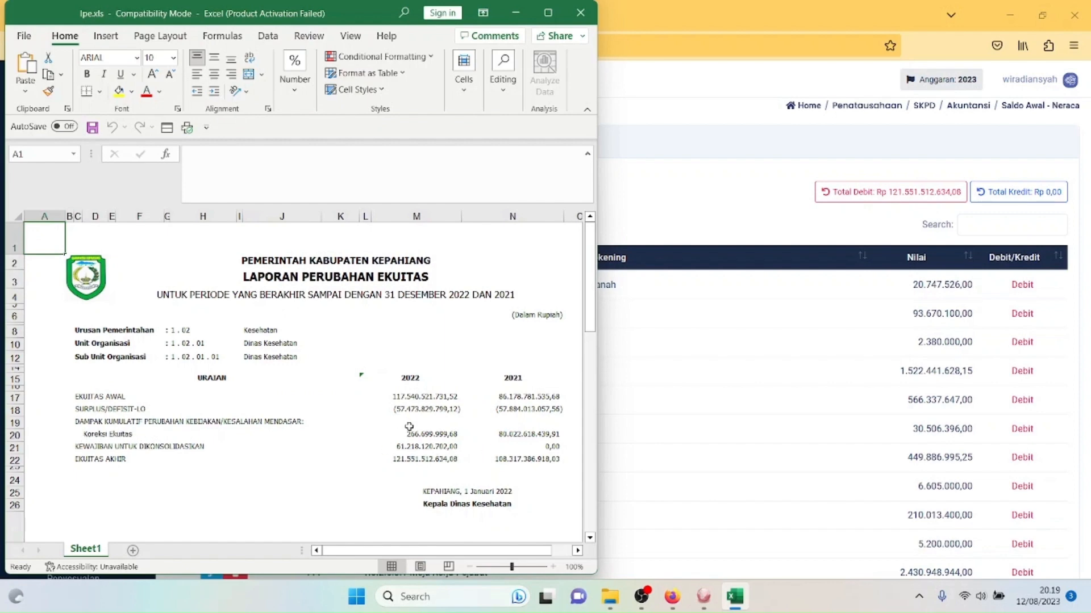
Step: Check the Koreksi Ekuitas amounts for 2022 and 2021 in the equity change report
left_click(429, 433)
left_click(522, 435)
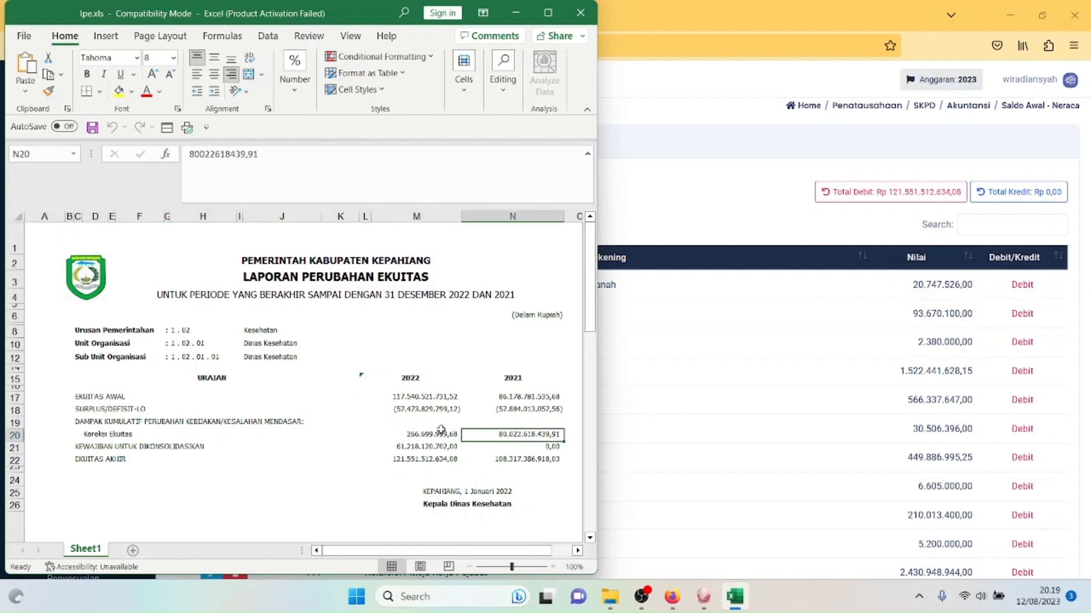
left_click(425, 433)
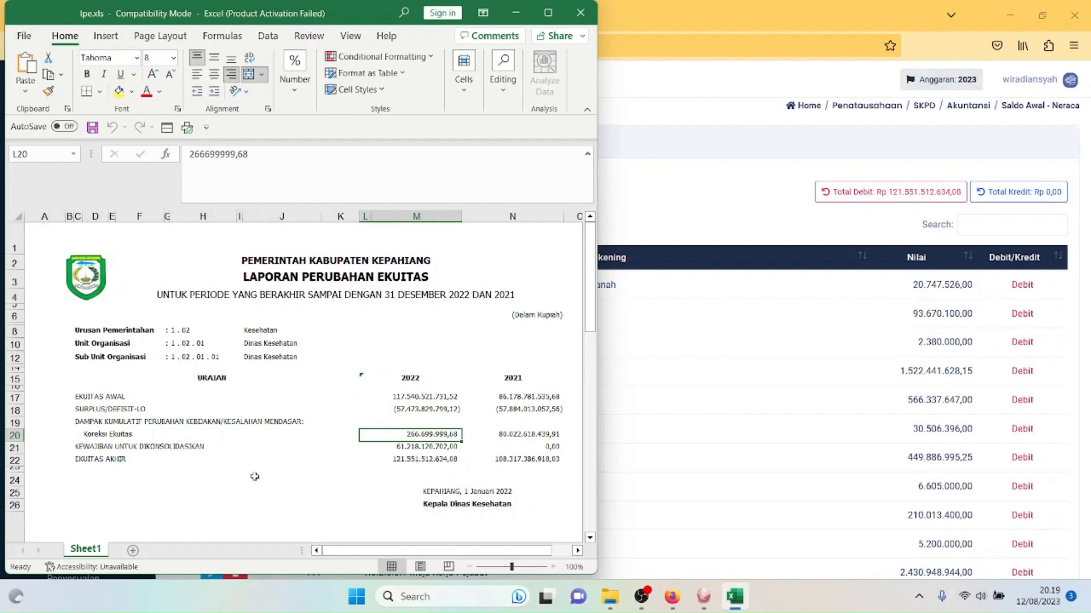
Step: Copy the 2022 EKUITAS AKHIR amount from the equity change report and return to SIMDA-NG in Firefox
left_click(84, 460)
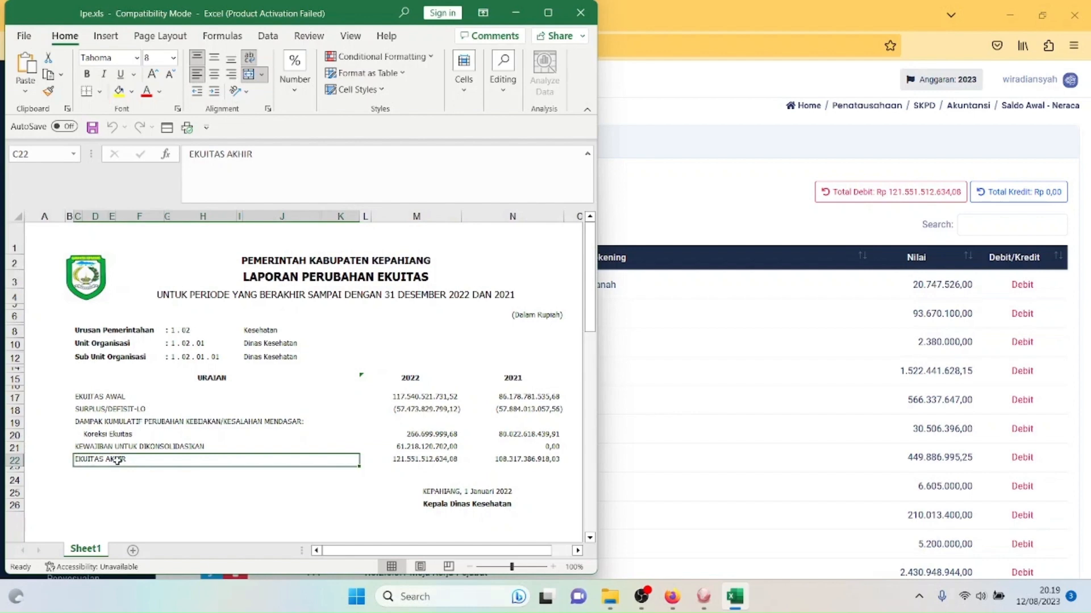
left_click(407, 461)
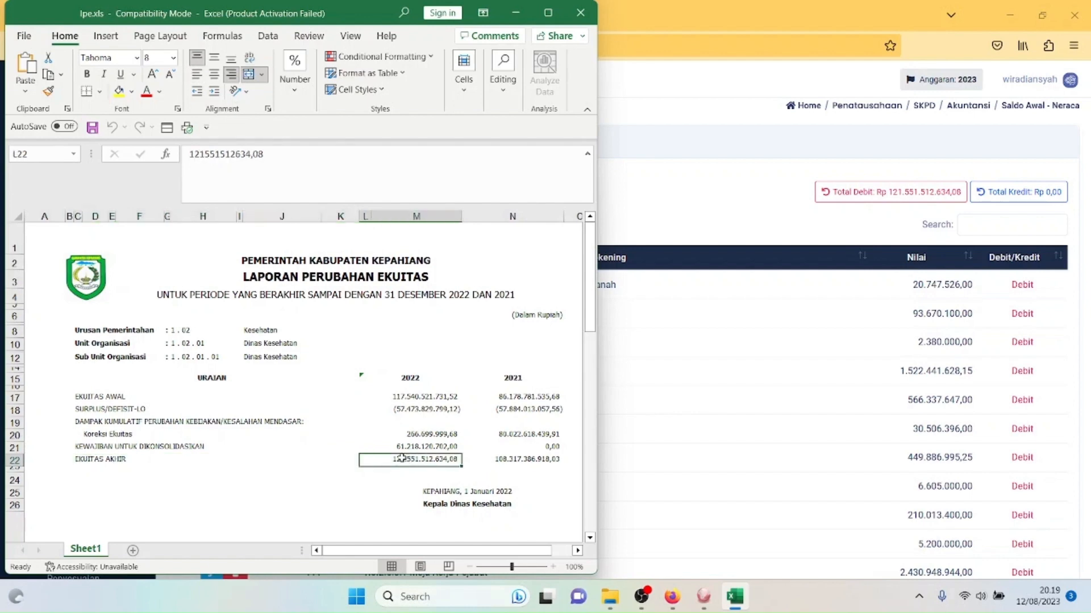
double_click(402, 458)
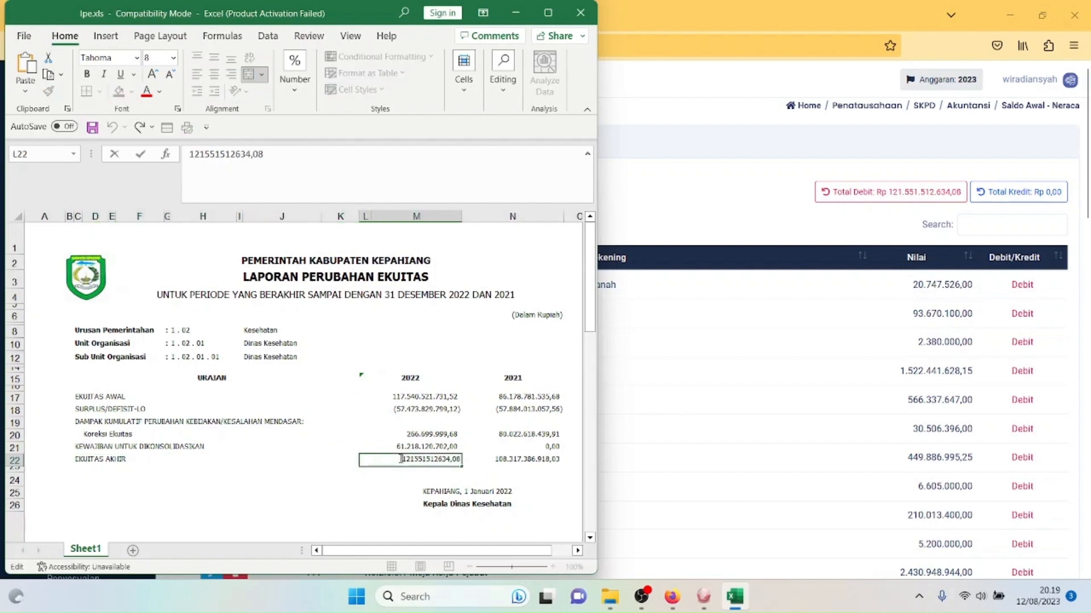
left_click_drag(402, 457, 495, 460)
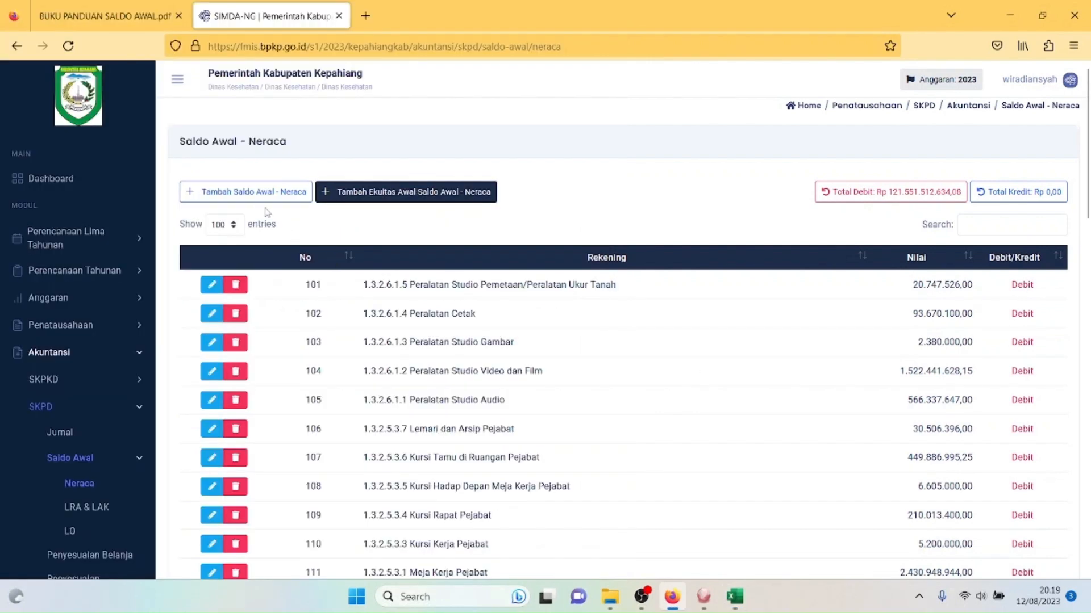
Step: Add and save a Neraca opening balance for account 3.1.1.1.1.1 Ekuitas with value 121.551.512.634,08 as Kredit
left_click(248, 197)
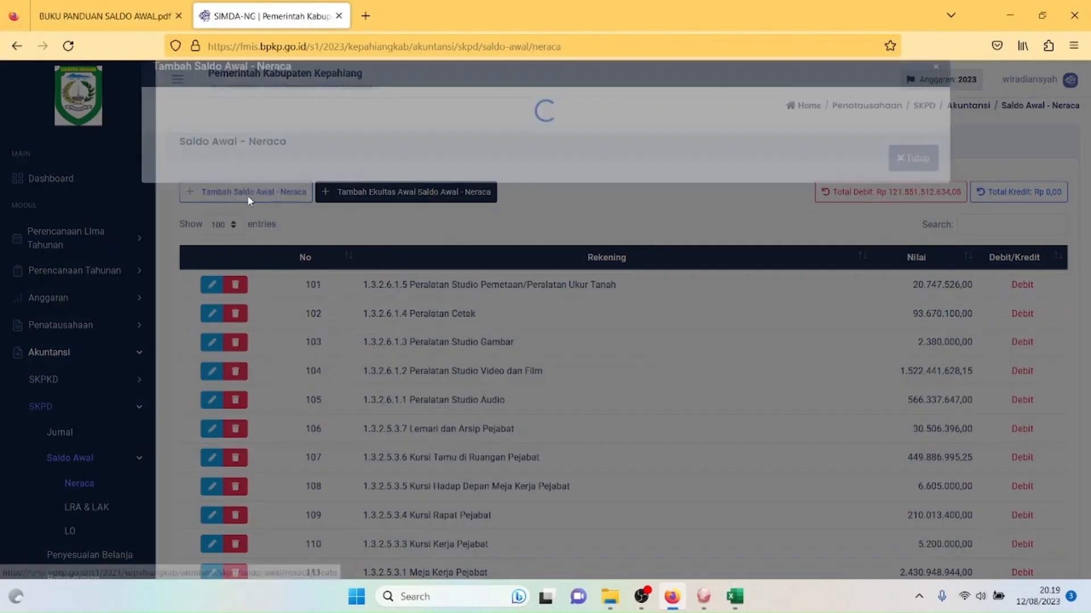
left_click(460, 163)
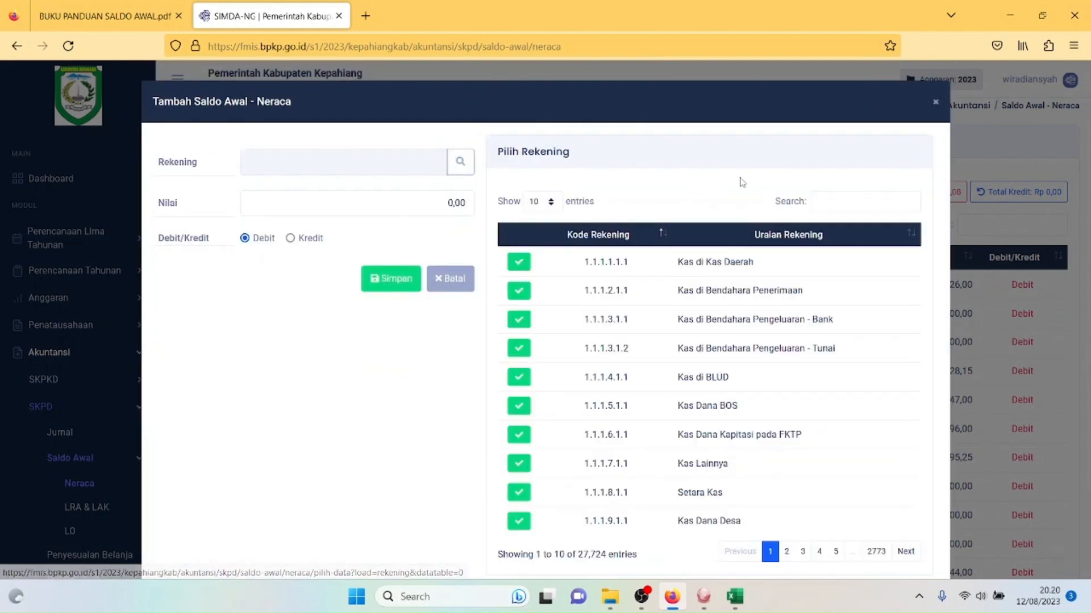
left_click(822, 201)
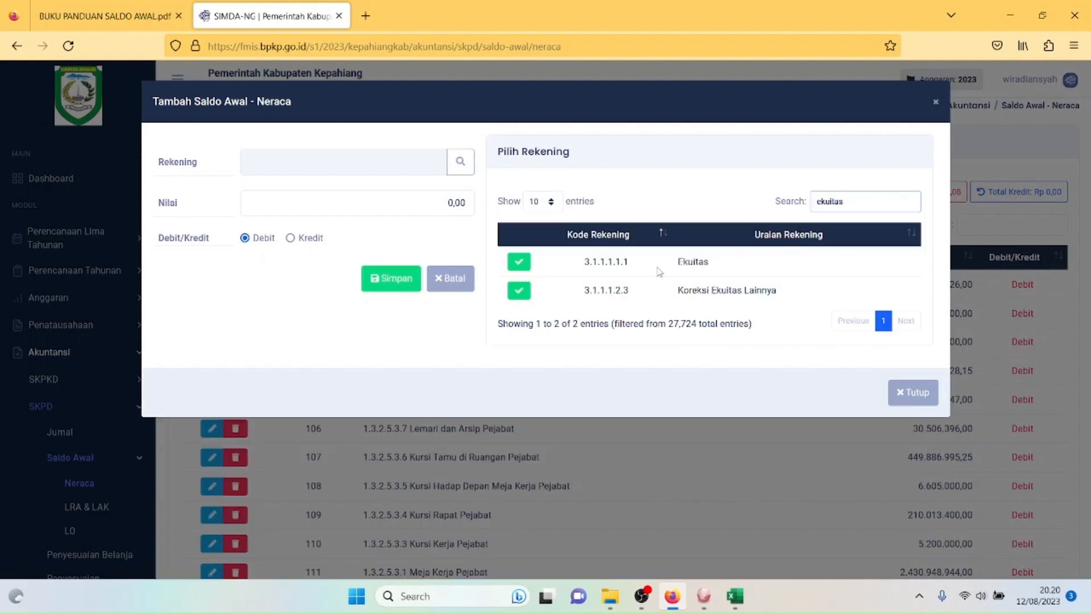
left_click(518, 264)
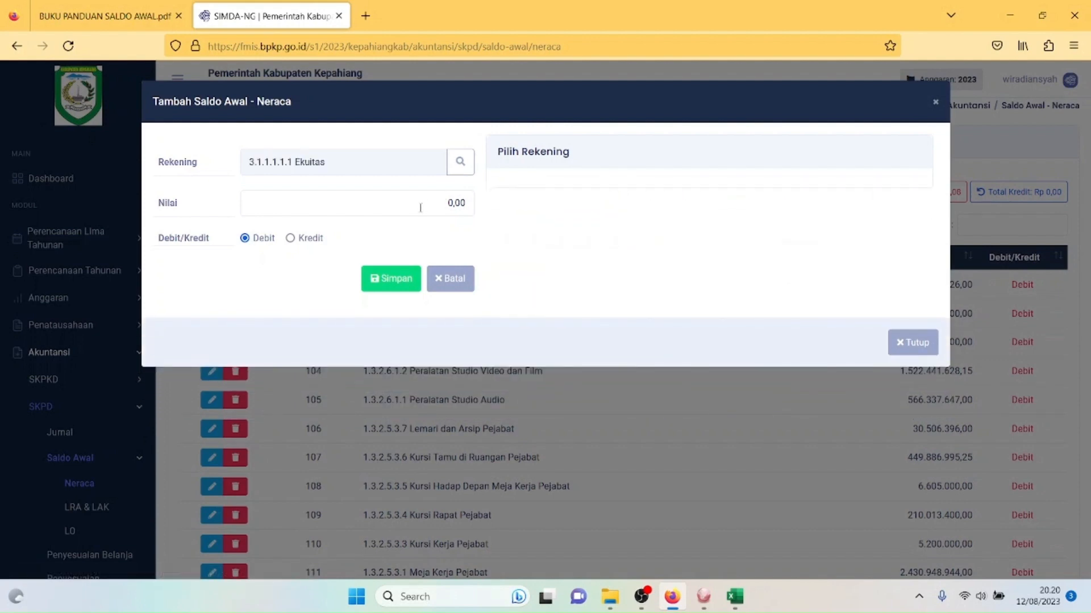
left_click(419, 203)
type("121.551.512.634,08")
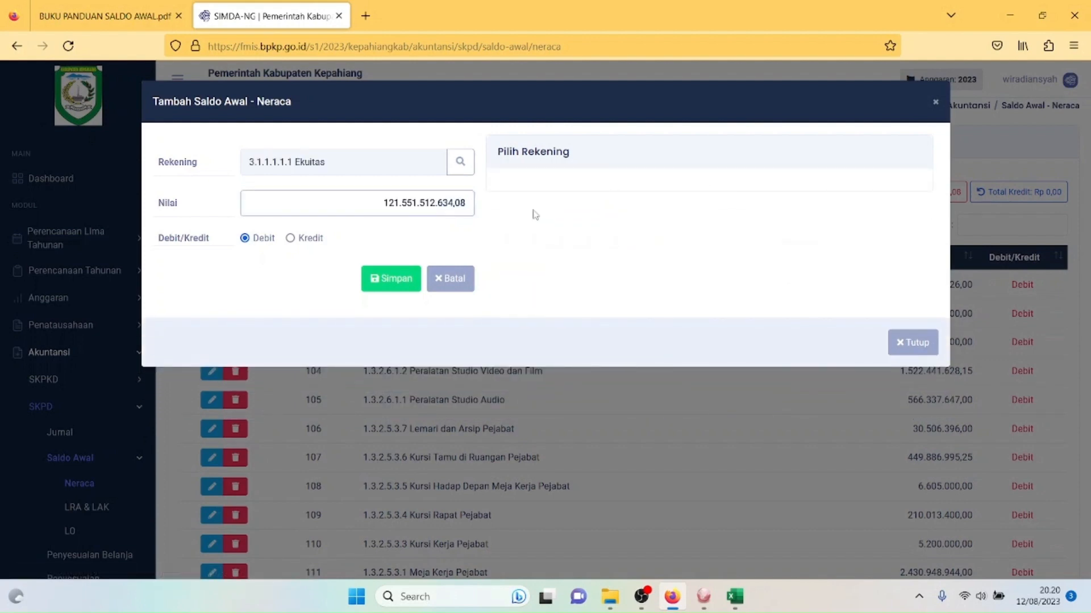
left_click(297, 244)
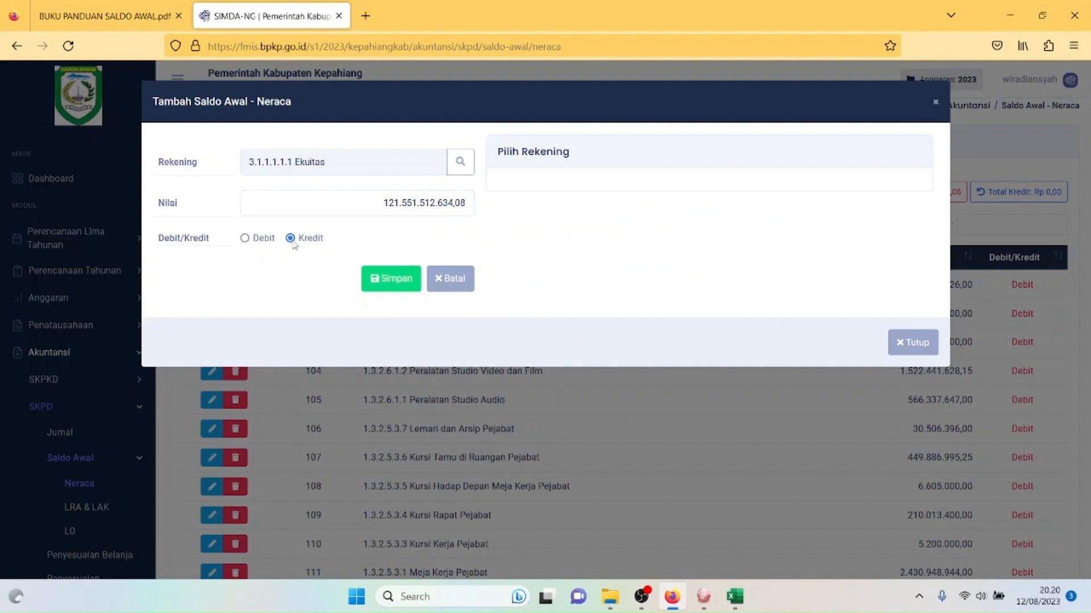
left_click(391, 280)
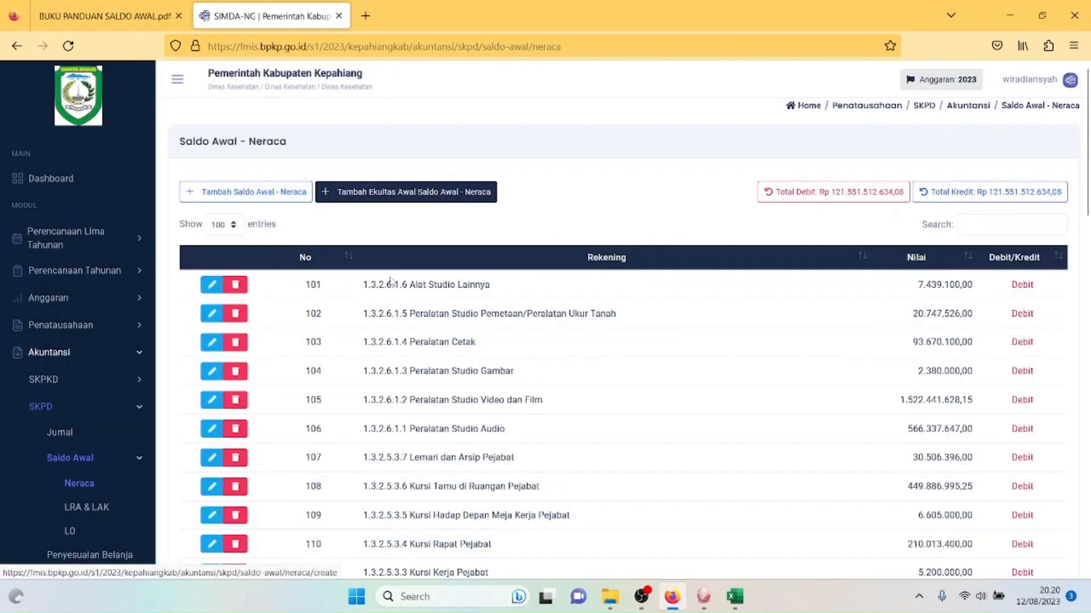
Step: Check the 2022 Koreksi Ekuitas amount in lpe.xls in Excel and return to the Saldo Awal - Neraca page in Firefox
left_click(735, 596)
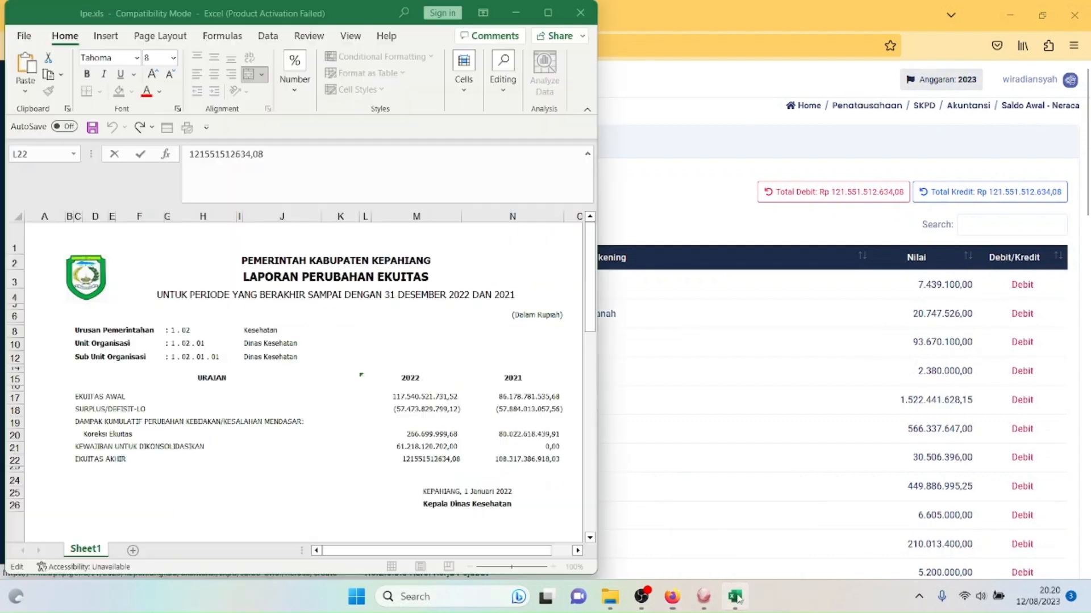
left_click_drag(678, 604, 694, 605)
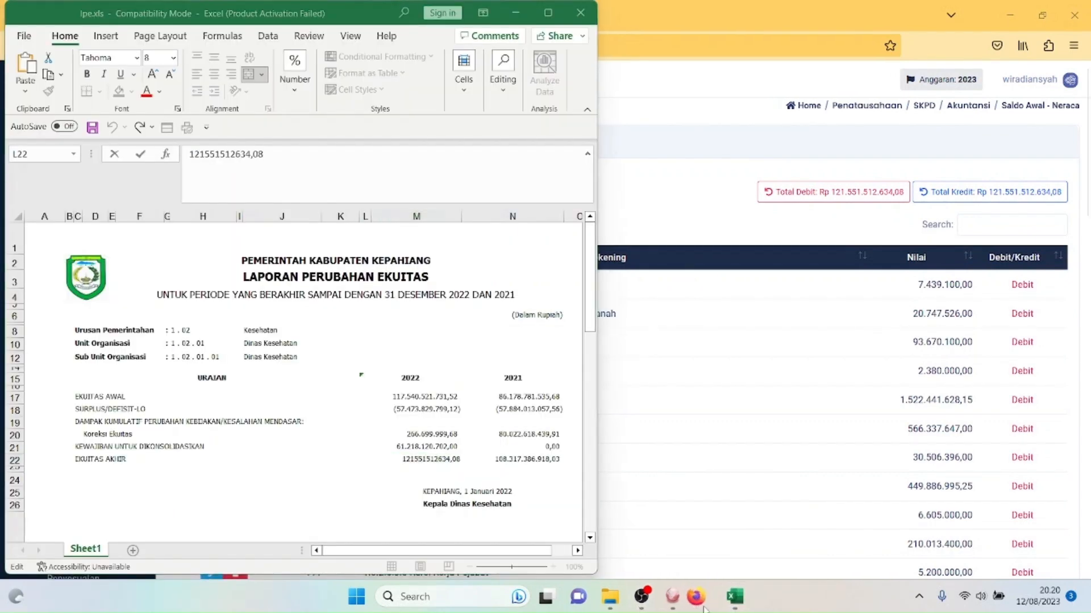
left_click(442, 465)
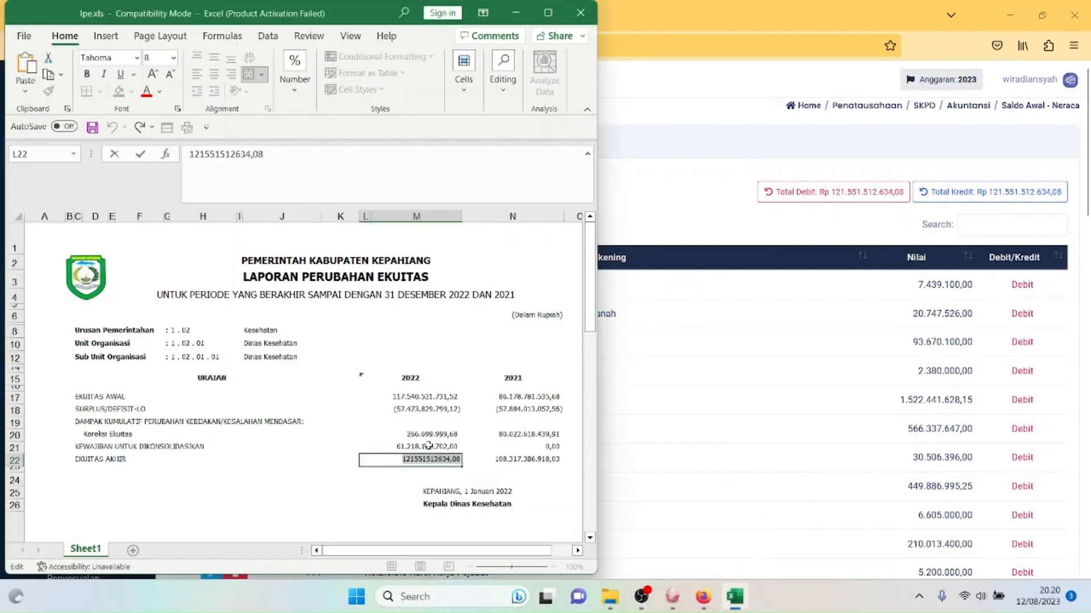
left_click(427, 435)
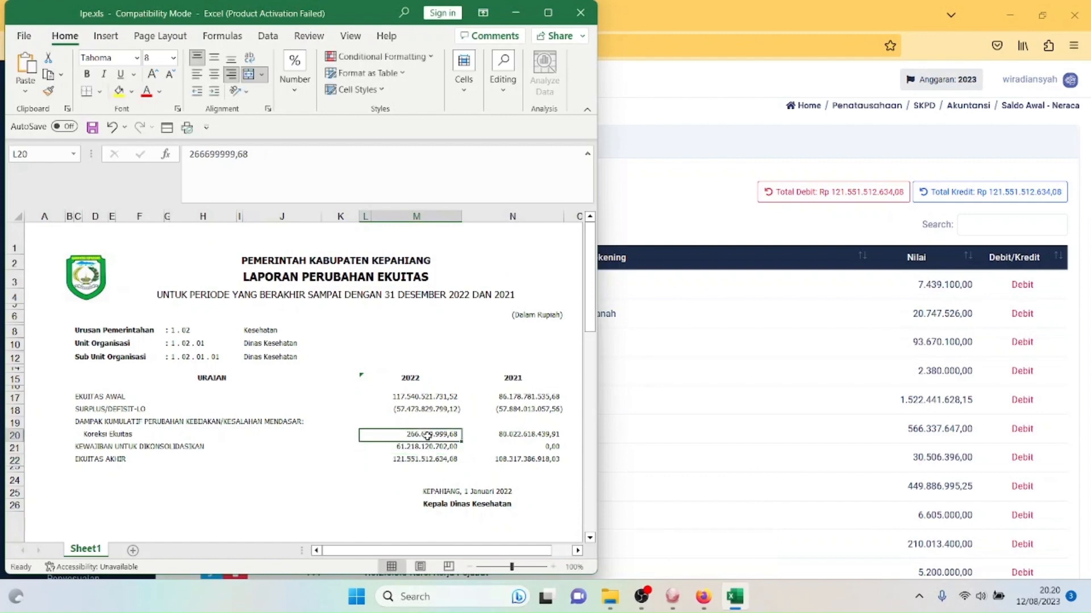
left_click(703, 597)
left_click(703, 596)
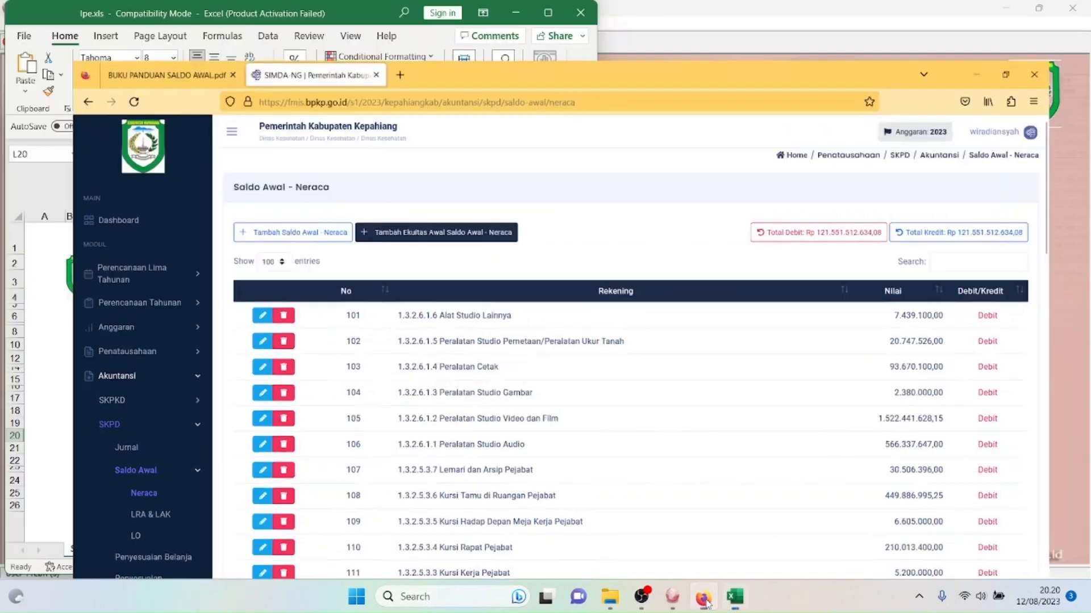
left_click(703, 597)
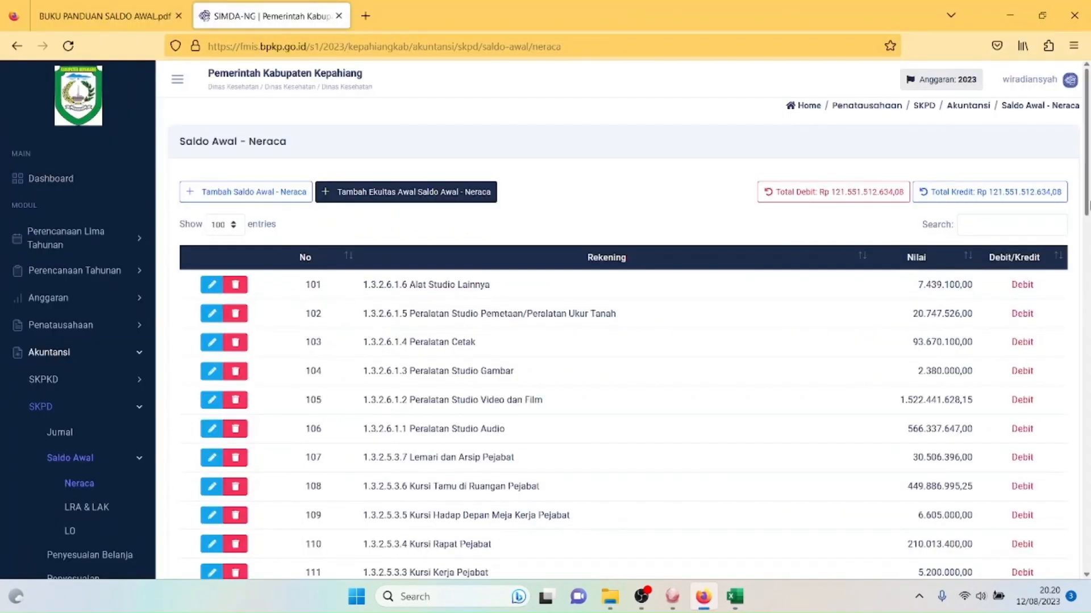
left_click_drag(1086, 201, 1074, 159)
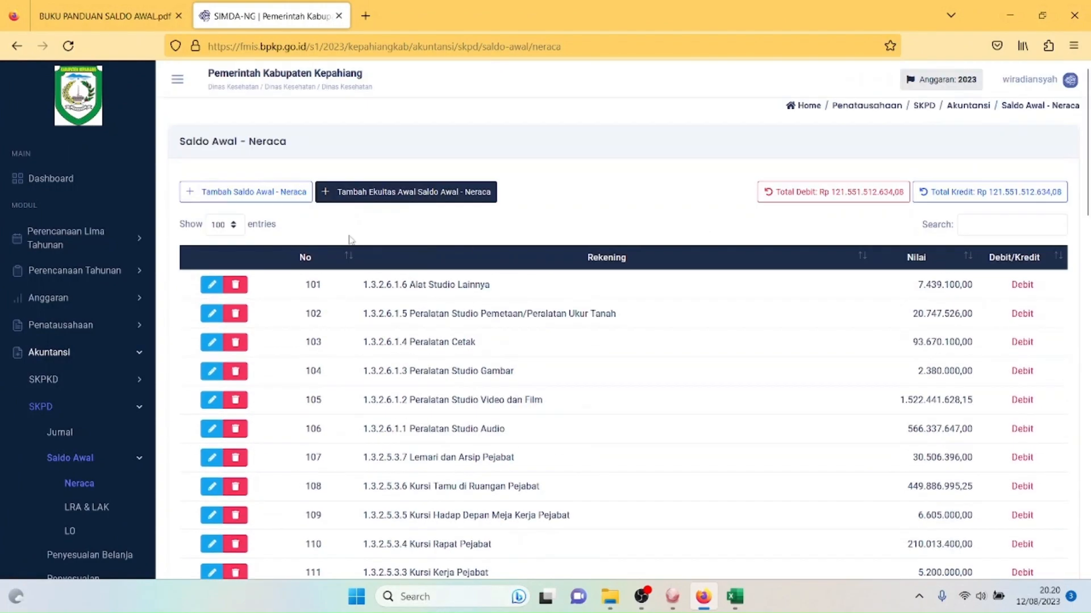
Step: Start another Neraca opening balance and choose account 3.1.1.1.2.3 Koreksi Ekuitas Lainnya by searching for ekuitas
left_click(264, 198)
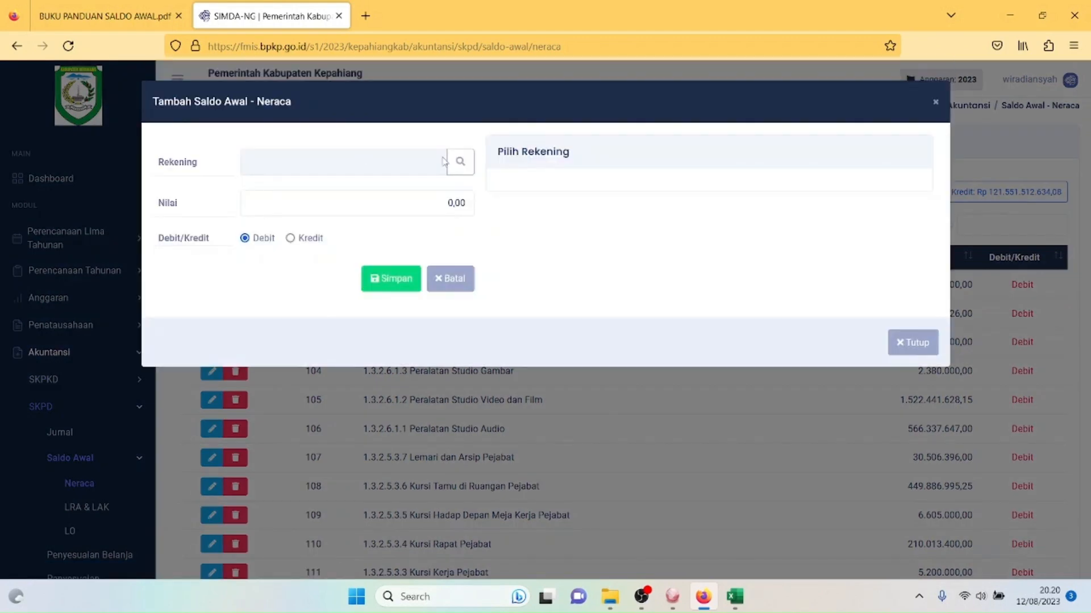
left_click(460, 163)
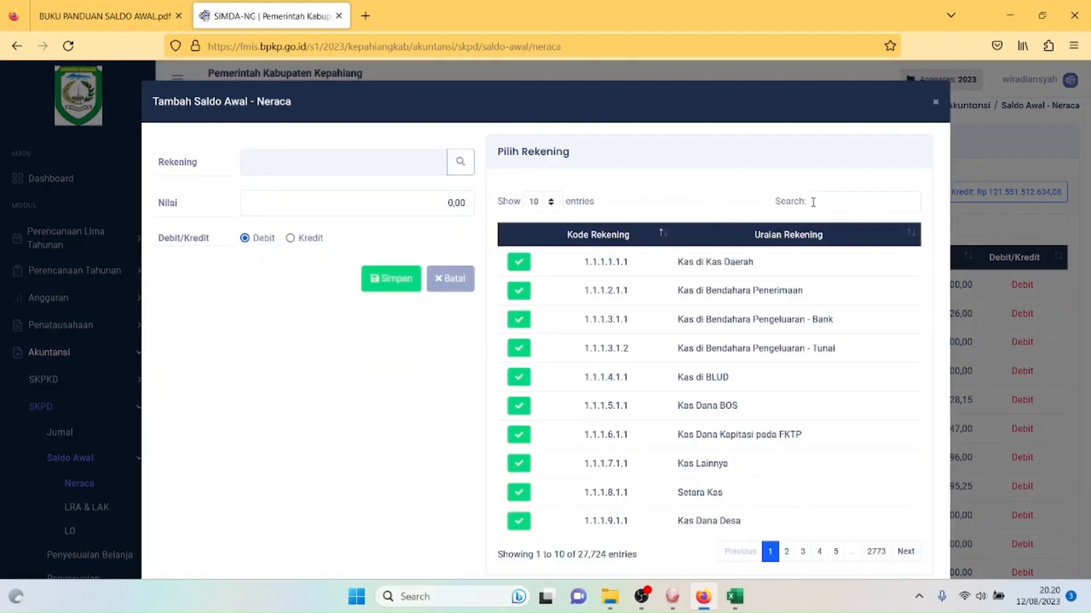
left_click(812, 202)
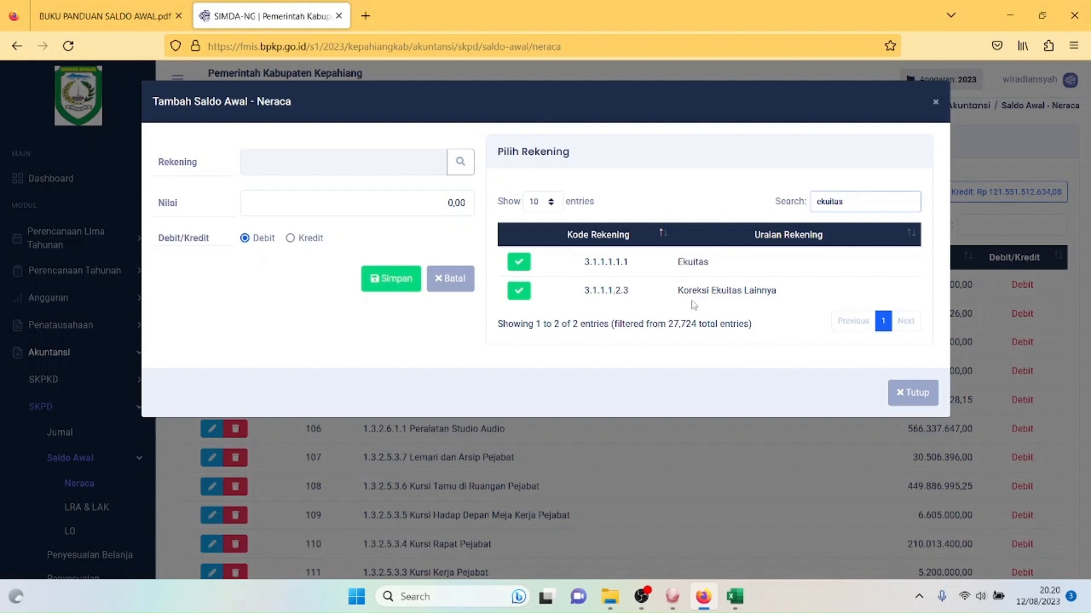
left_click(519, 291)
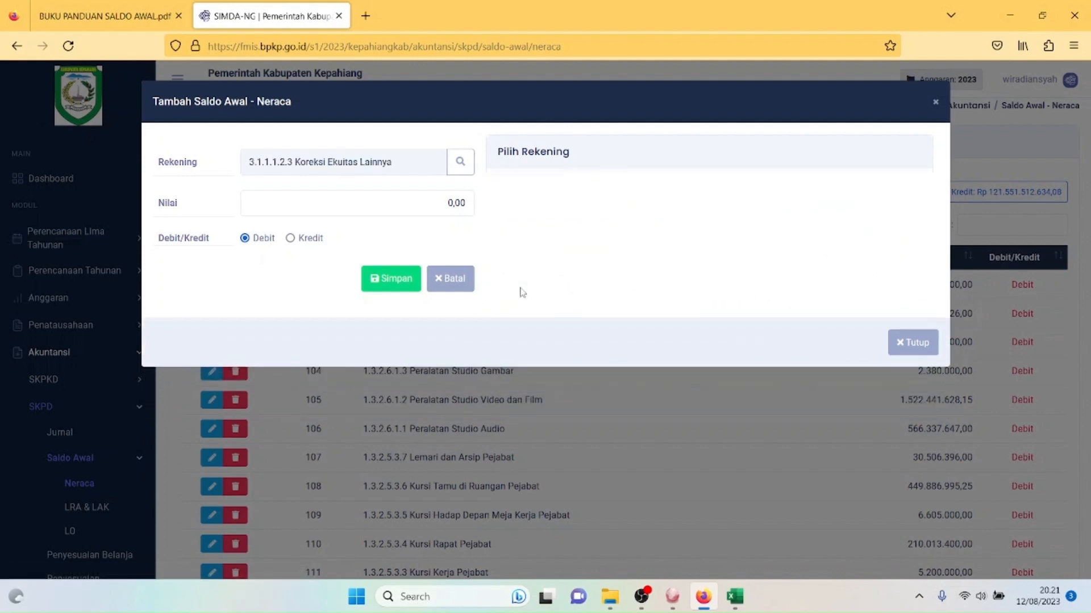
Step: Copy the 2022 Koreksi Ekuitas amount from lpe.xls in Excel and return to the opening balance form in Firefox
left_click(731, 595)
left_click(299, 491)
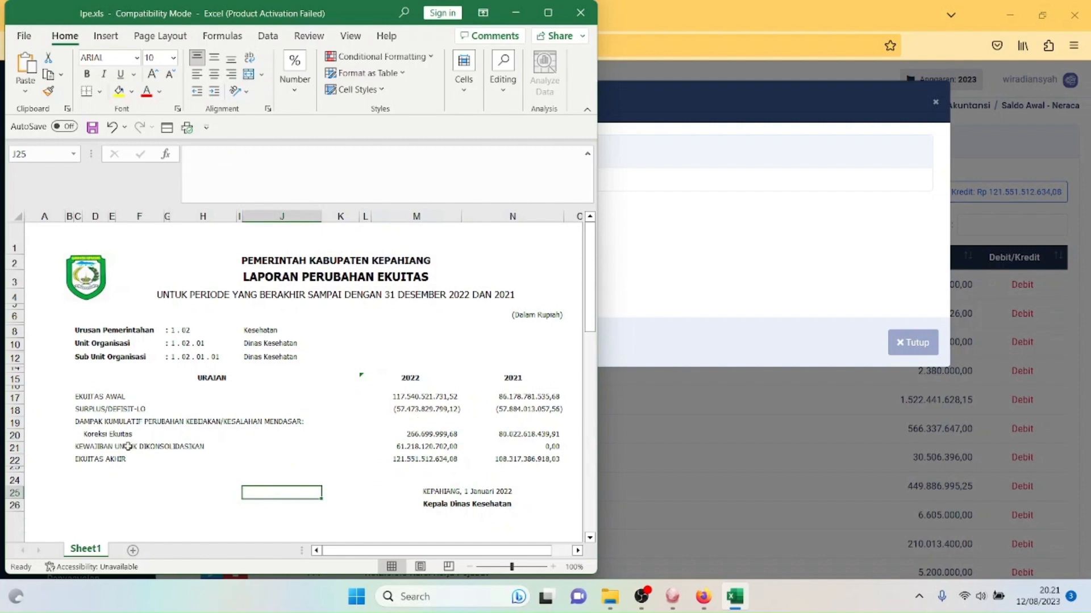
double_click(425, 438)
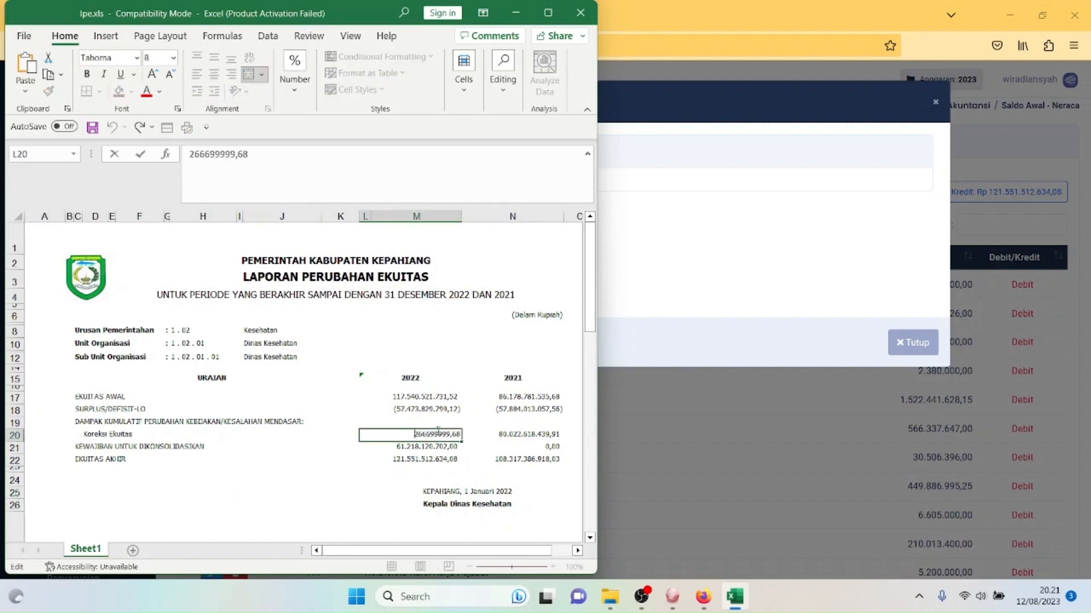
left_click_drag(404, 435, 491, 436)
left_click(736, 305)
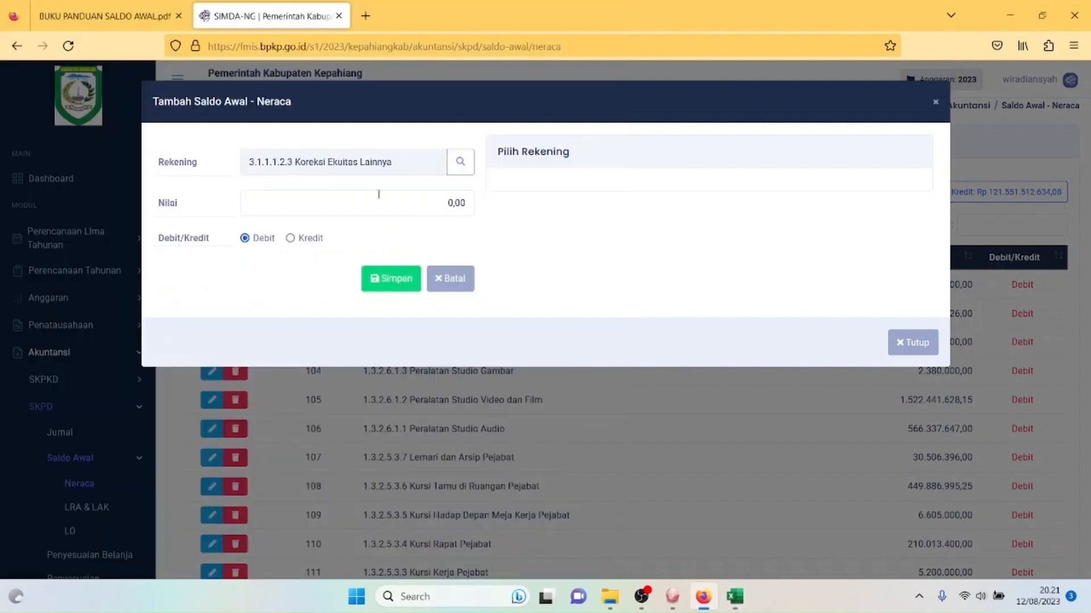
Step: Enter 266.699.999,68 as the Koreksi Ekuitas Lainnya value, set it to Kredit and save the entry
left_click(447, 200)
type("266.699.999,68")
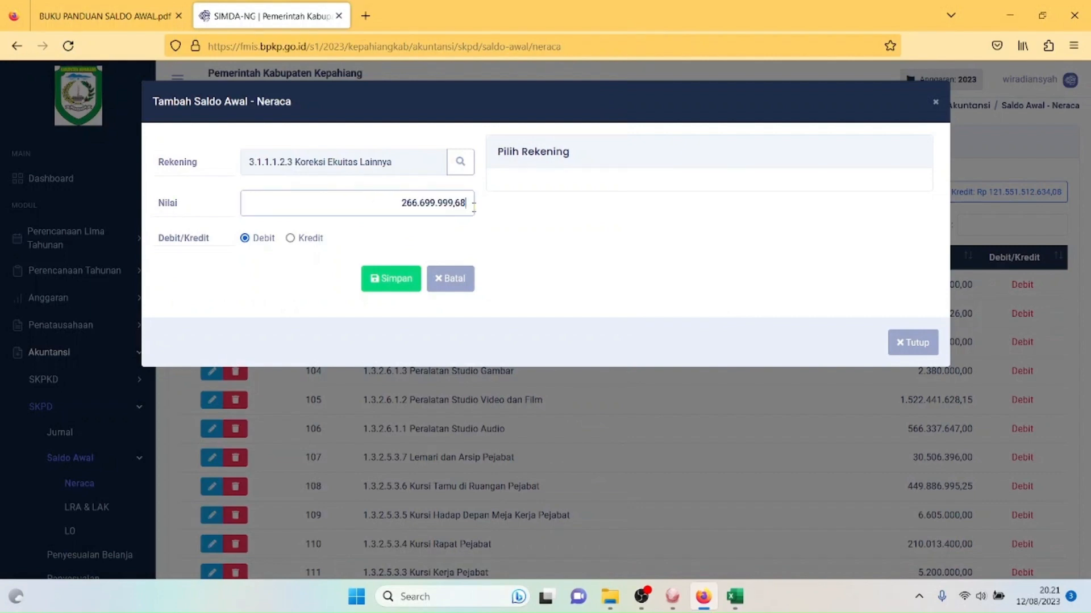
left_click(290, 238)
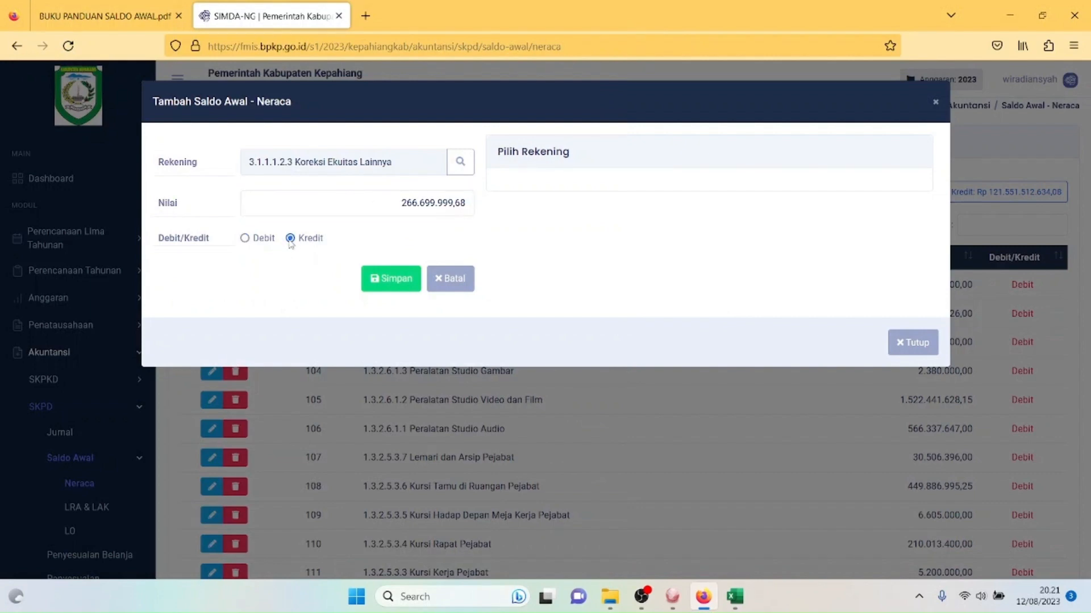
left_click(386, 278)
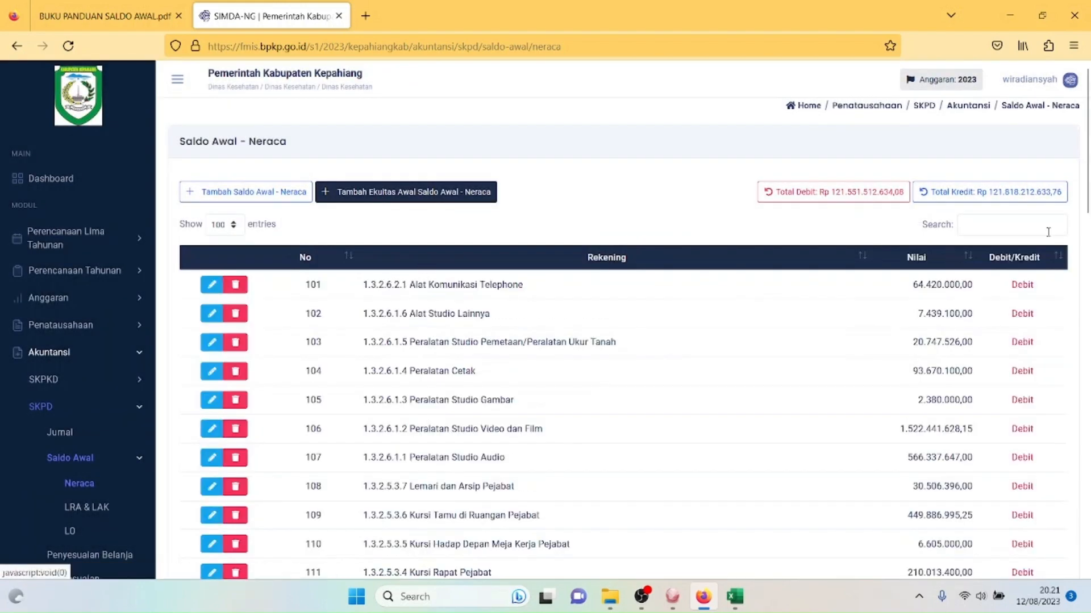
Step: Go to the first page of the Neraca opening balance list and check the two equity entries against the debit and credit totals
left_click_drag(1089, 191, 1083, 332)
left_click_drag(1082, 335, 1081, 514)
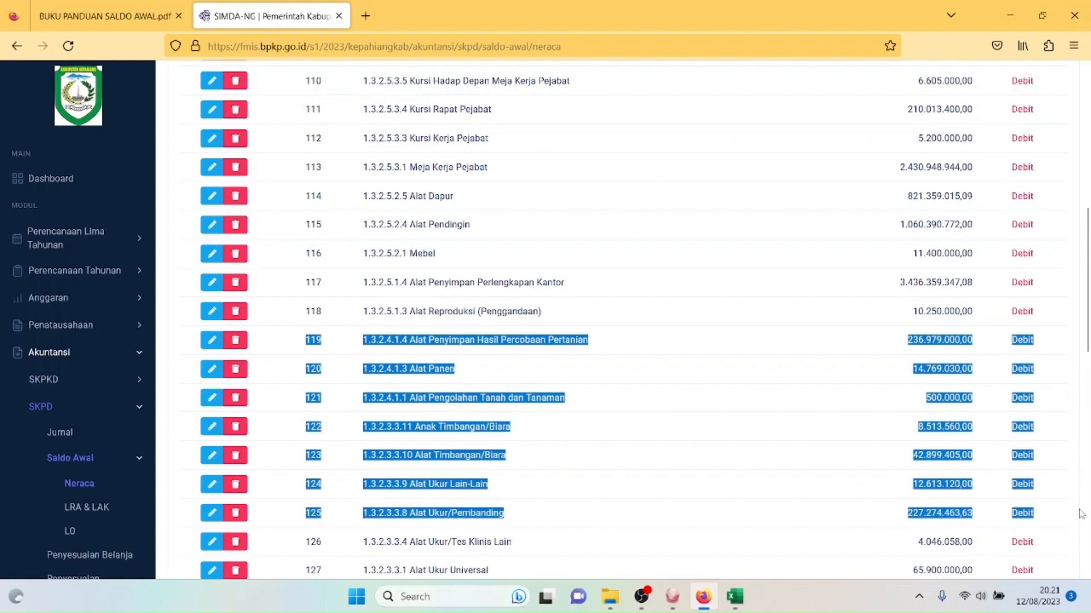
left_click(1069, 452)
scroll(1069, 511, "down", 10)
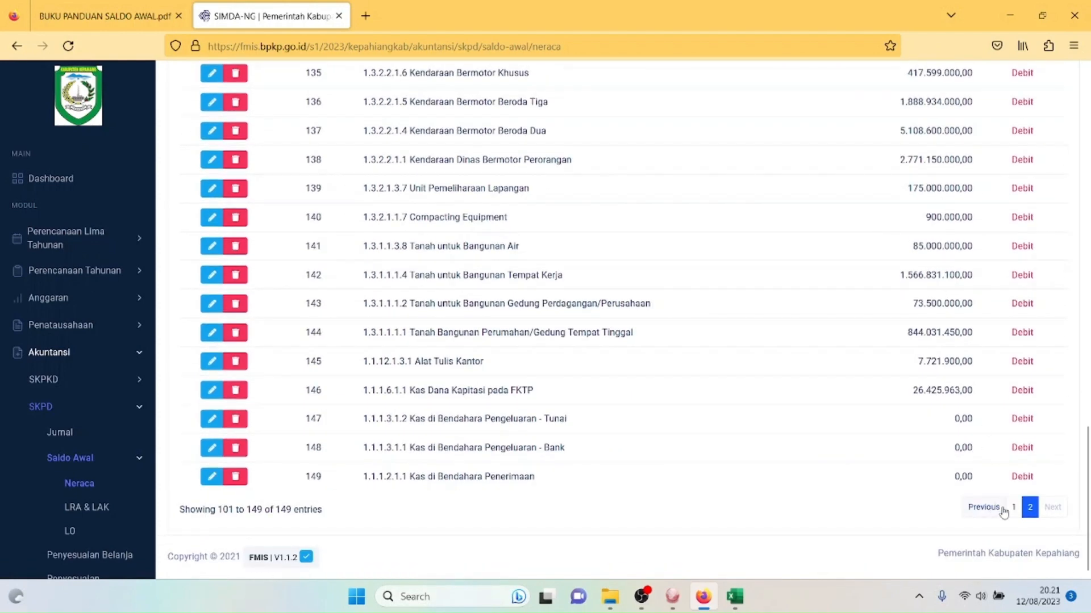
left_click(1011, 509)
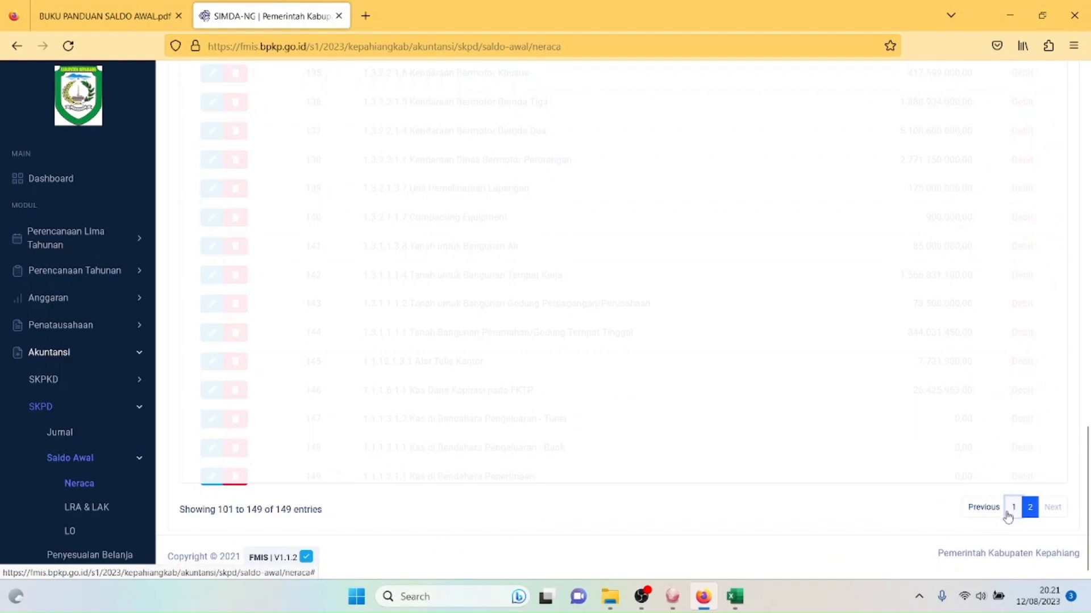
scroll(1088, 211, "up", 20)
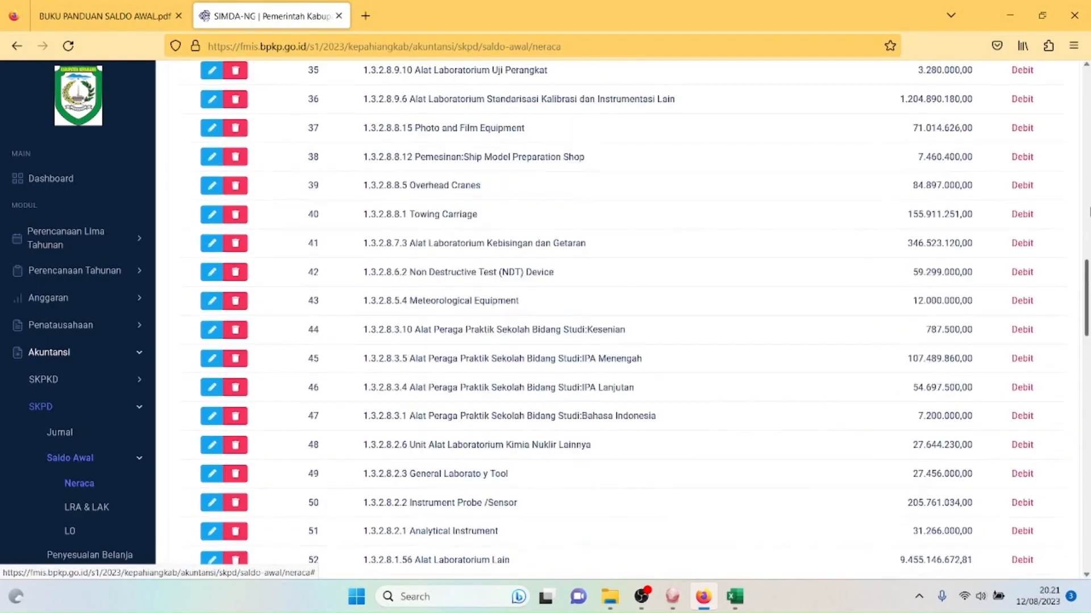
scroll(1088, 211, "up", 20)
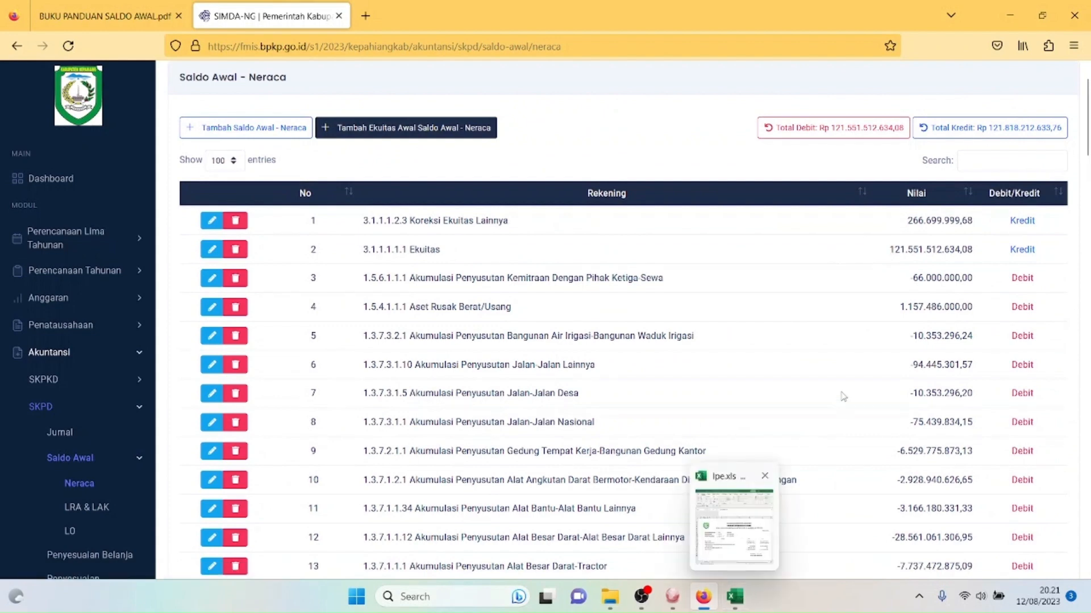
Step: In lpe.xls in Excel, calculate 2022 EKUITAS AKHIR minus Koreksi Ekuitas in cell M24 with =L22-L20
left_click(739, 605)
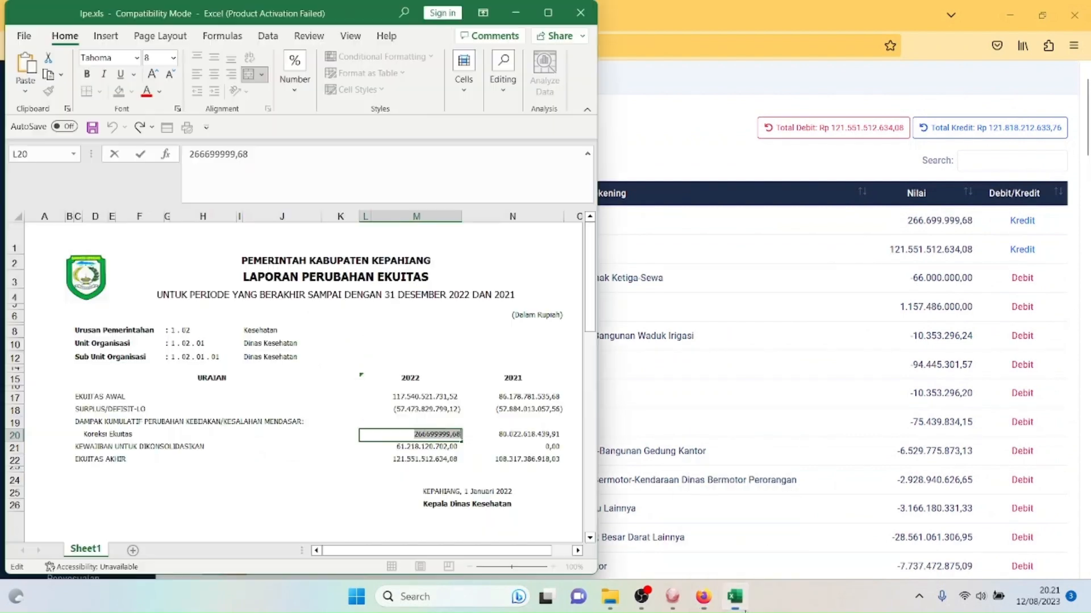
left_click(408, 478)
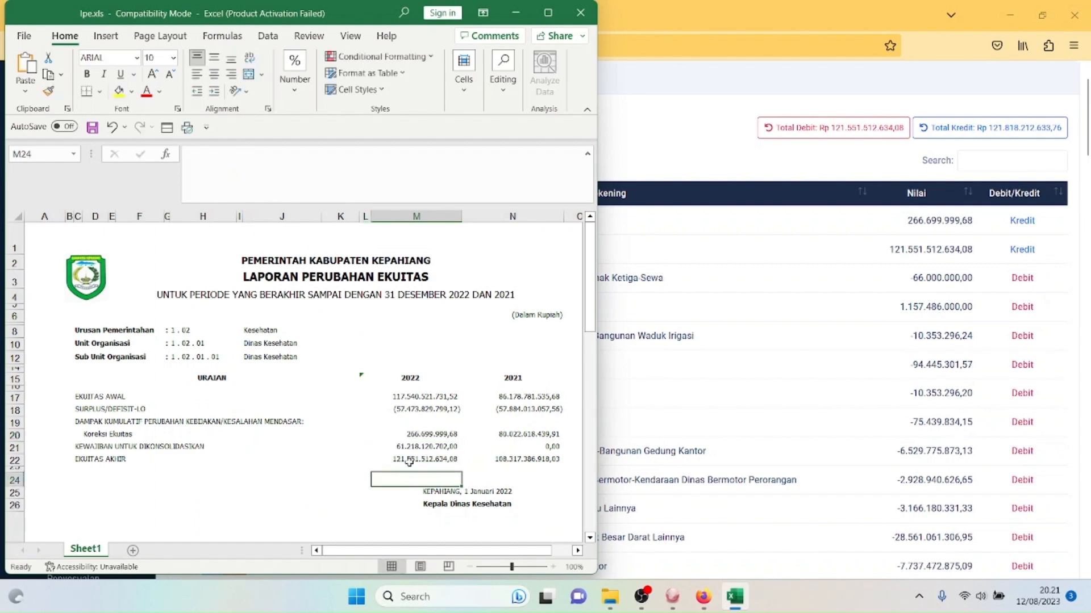
type("=")
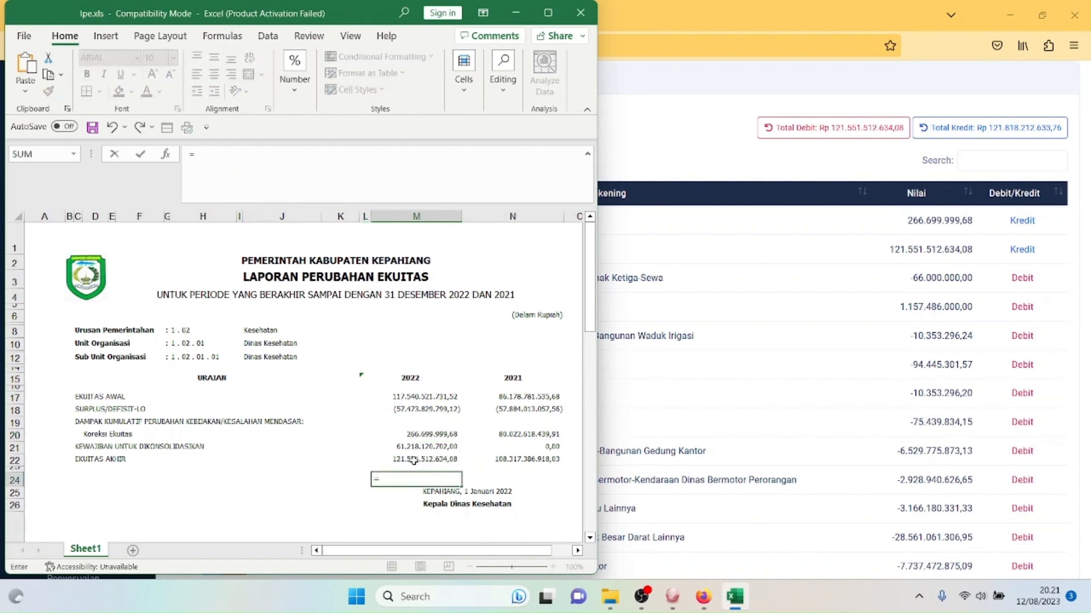
left_click(415, 460)
type("-")
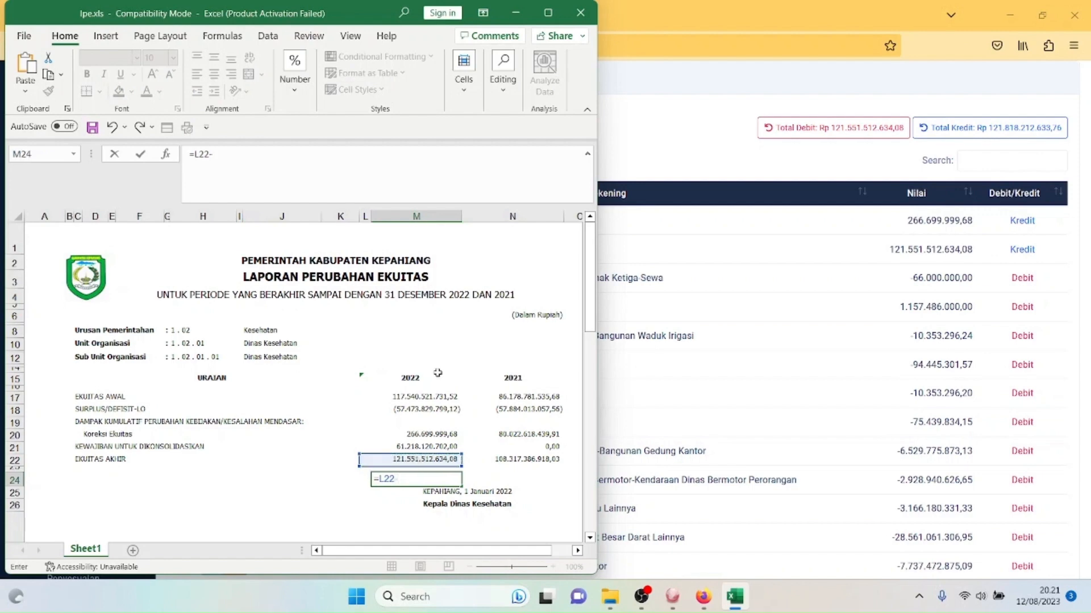
left_click(426, 435)
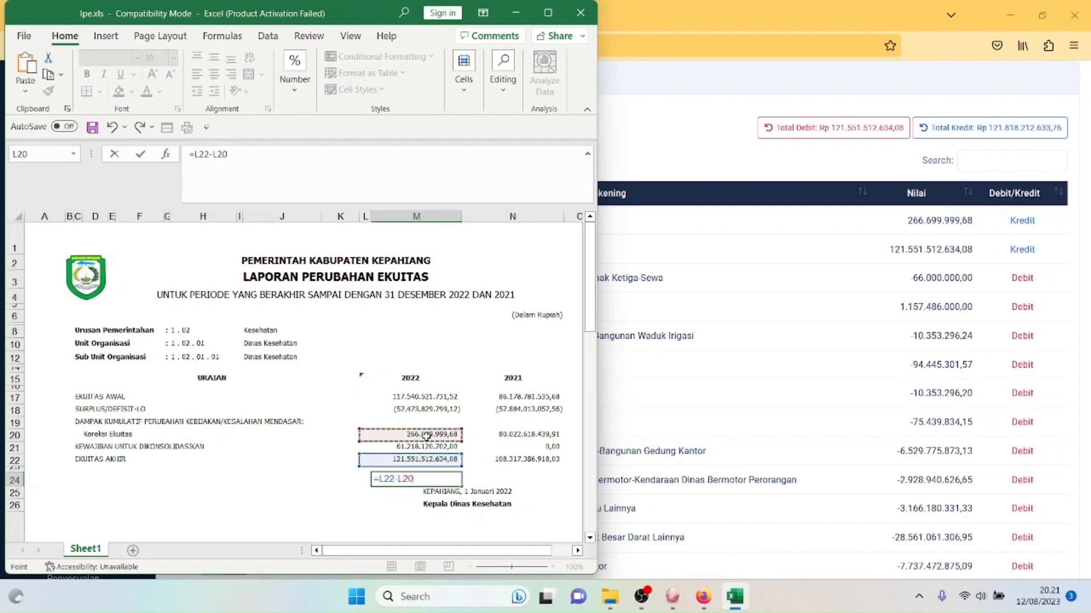
key("Return")
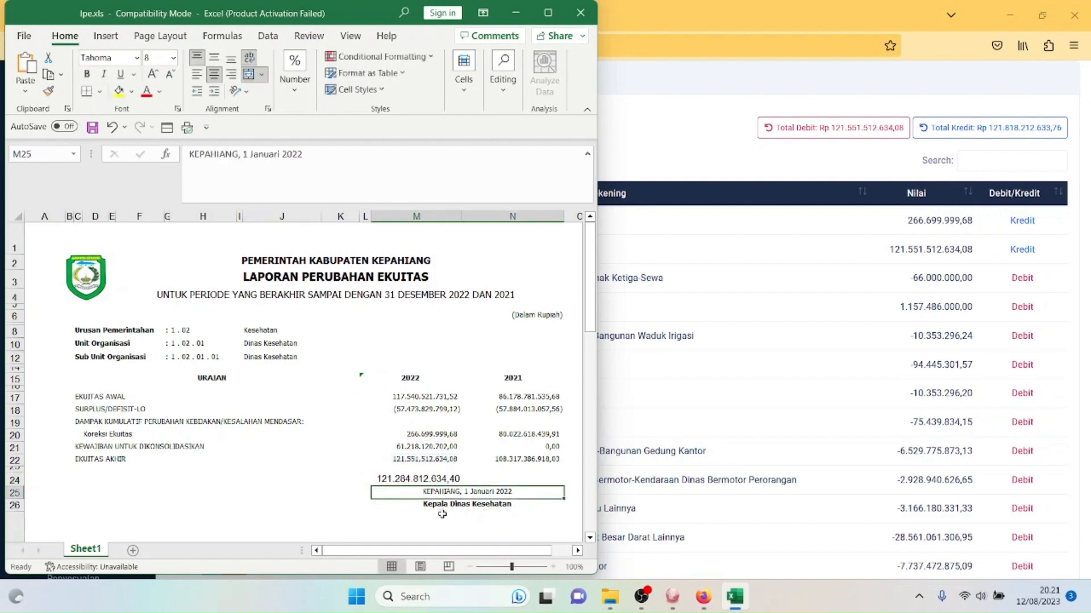
Step: Copy the equity difference calculated in cell M24 of lpe.xls and return to the Neraca opening balance list in Firefox
left_click(408, 476)
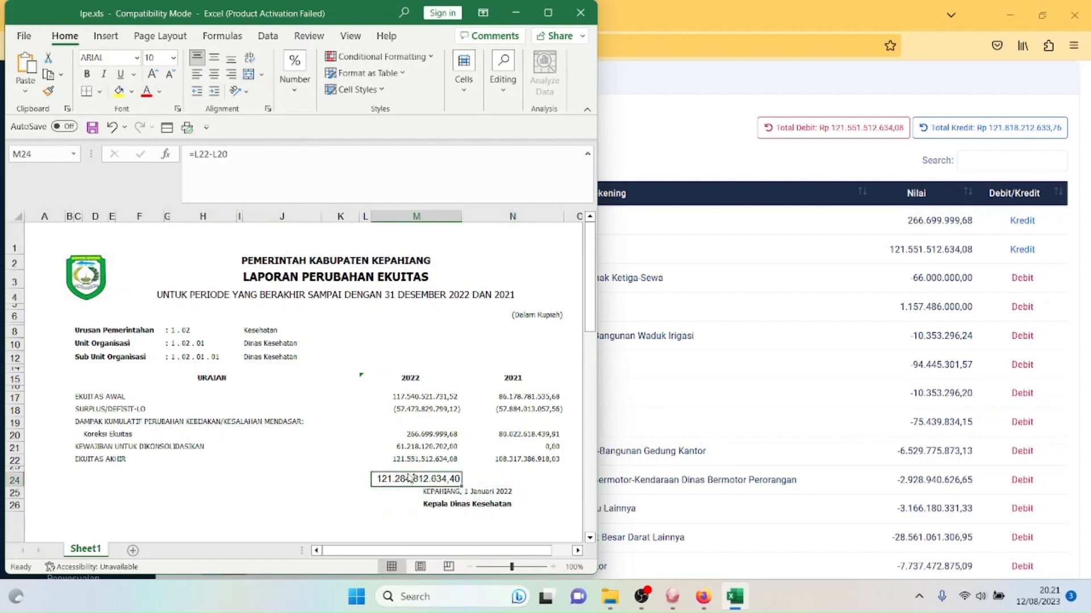
key("ctrl+c")
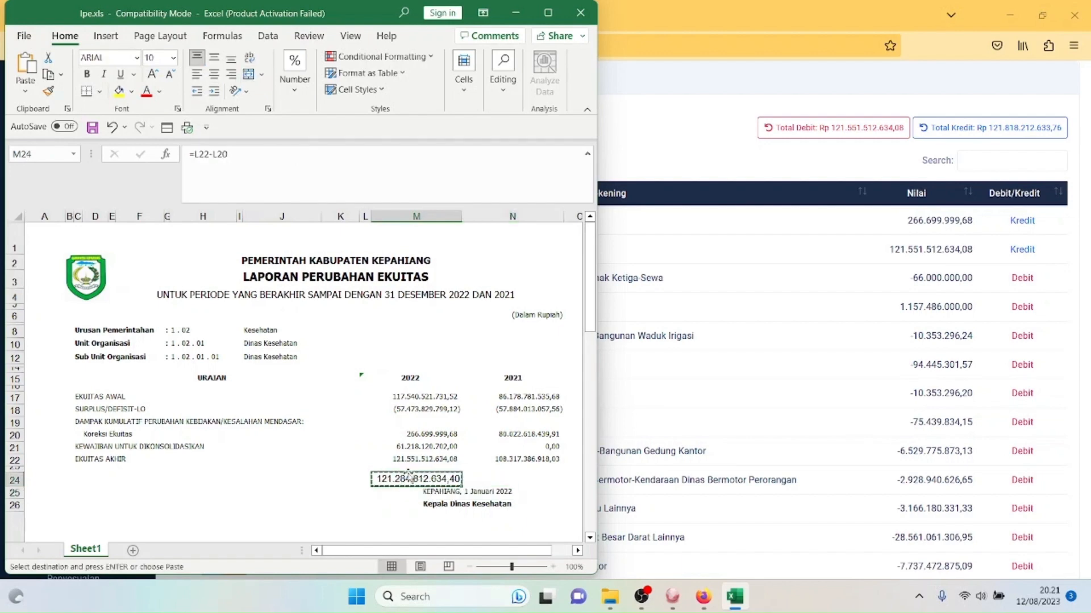
left_click(768, 314)
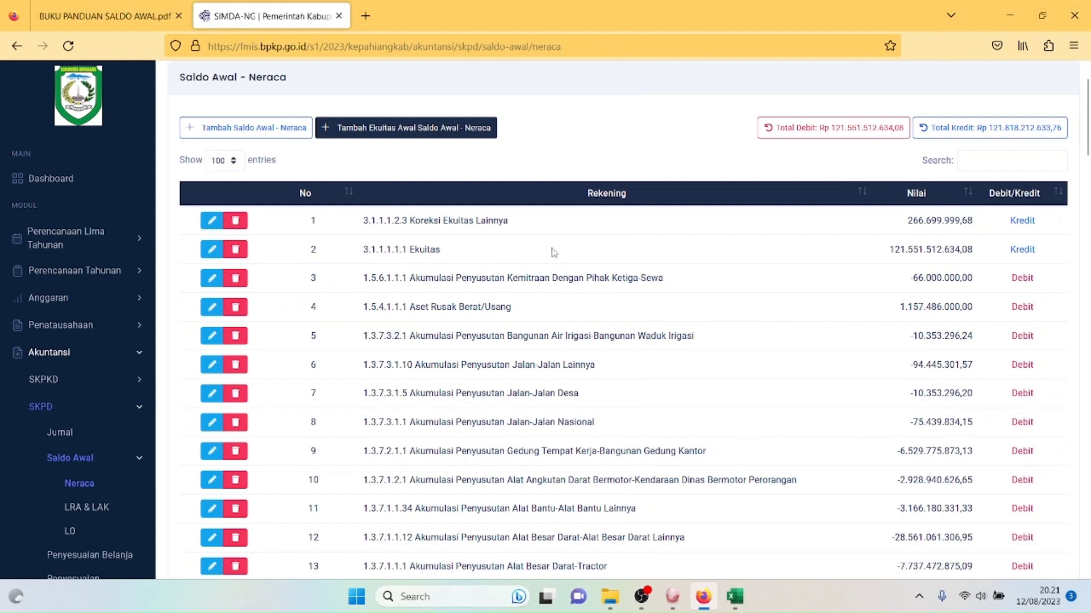
Step: Set the 3.1.1.1.1.1 Ekuitas opening balance value to 121.284.812.634,40 and save the entry
left_click(213, 250)
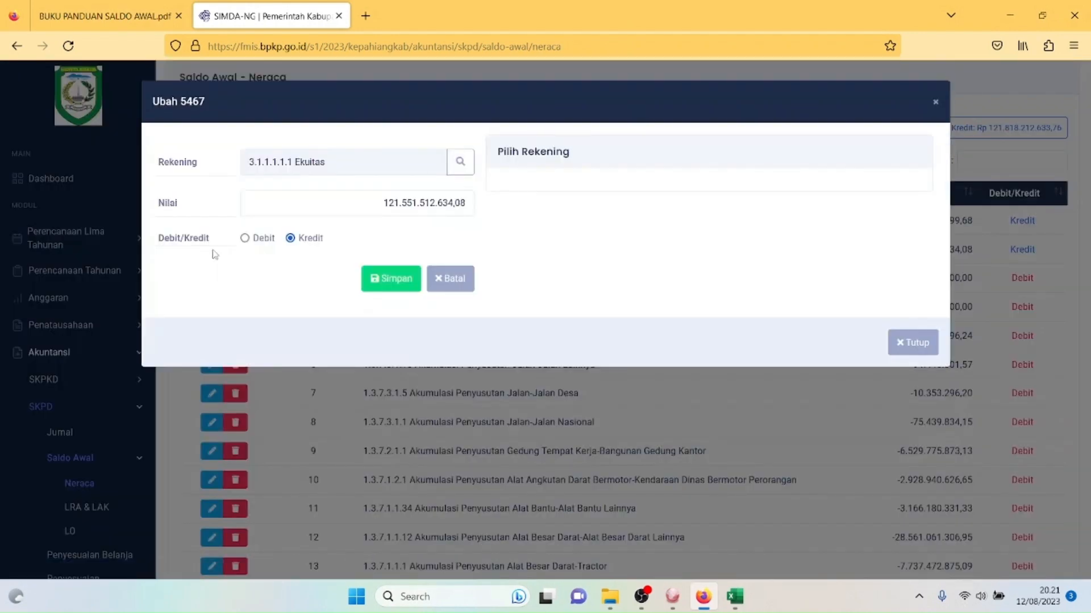
left_click_drag(368, 213, 484, 212)
key("ctrl+v")
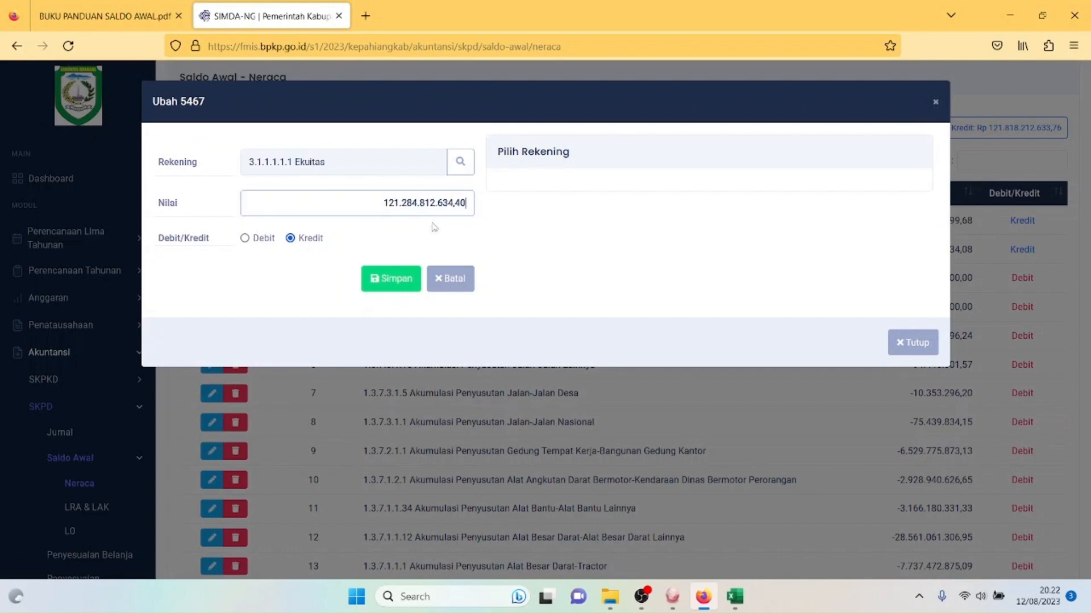
left_click(390, 278)
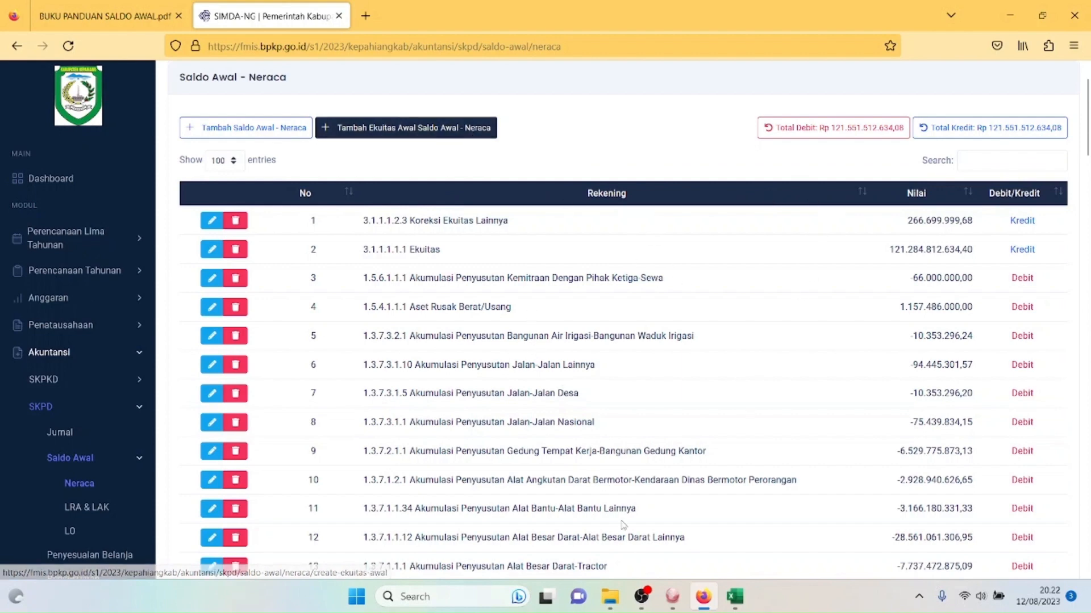
Step: Compare the value prefilled for a new Ekuitas Awal entry with the 2022 EKUITAS AWAL in lpe.xls, closing the form without saving
left_click(732, 605)
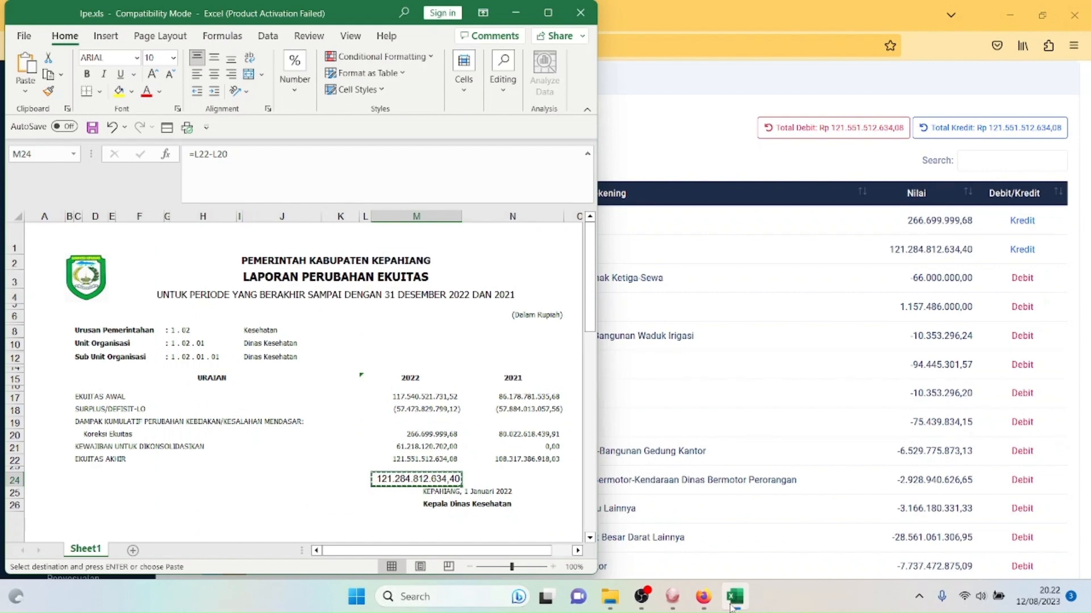
left_click(733, 605)
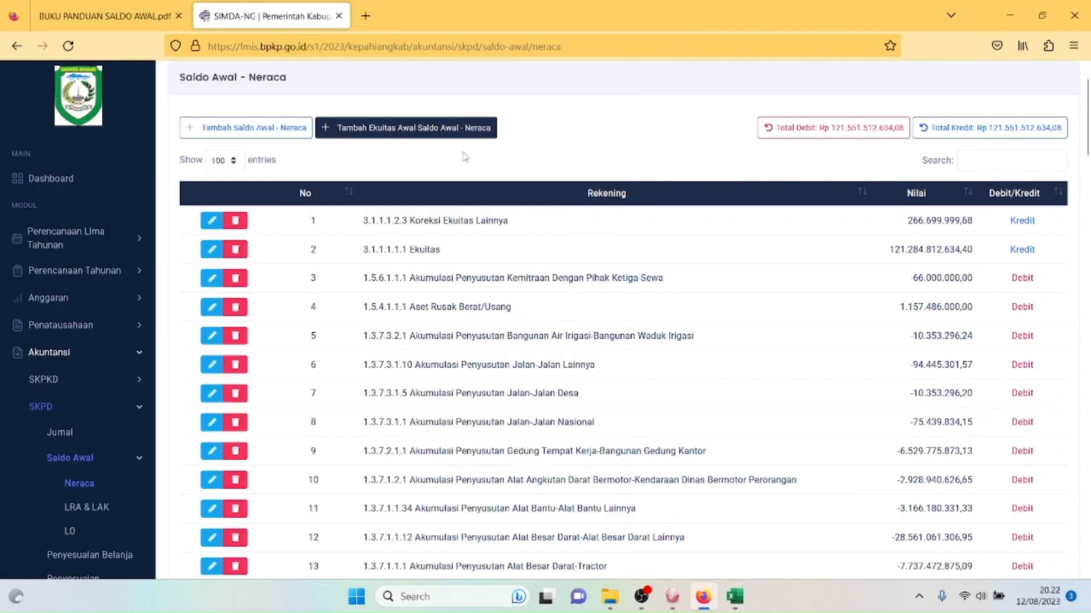
left_click(368, 132)
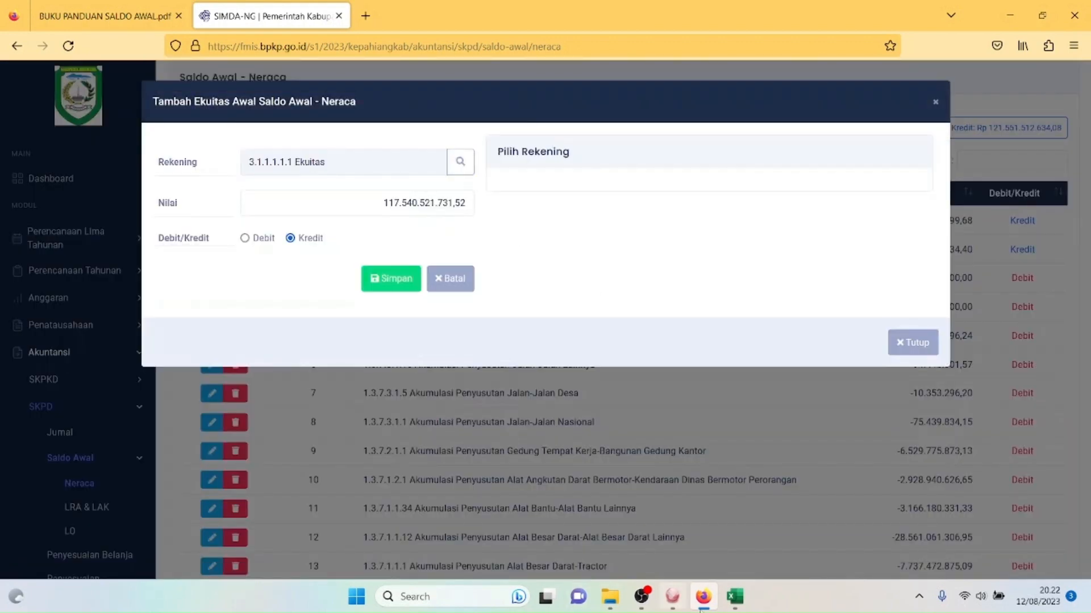
left_click(733, 596)
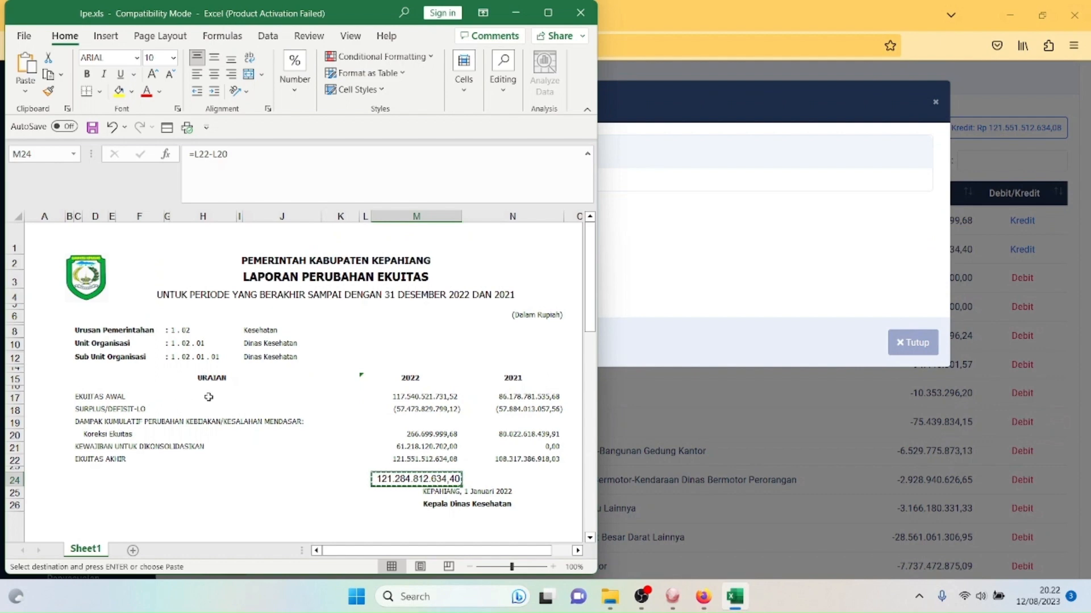
left_click(747, 305)
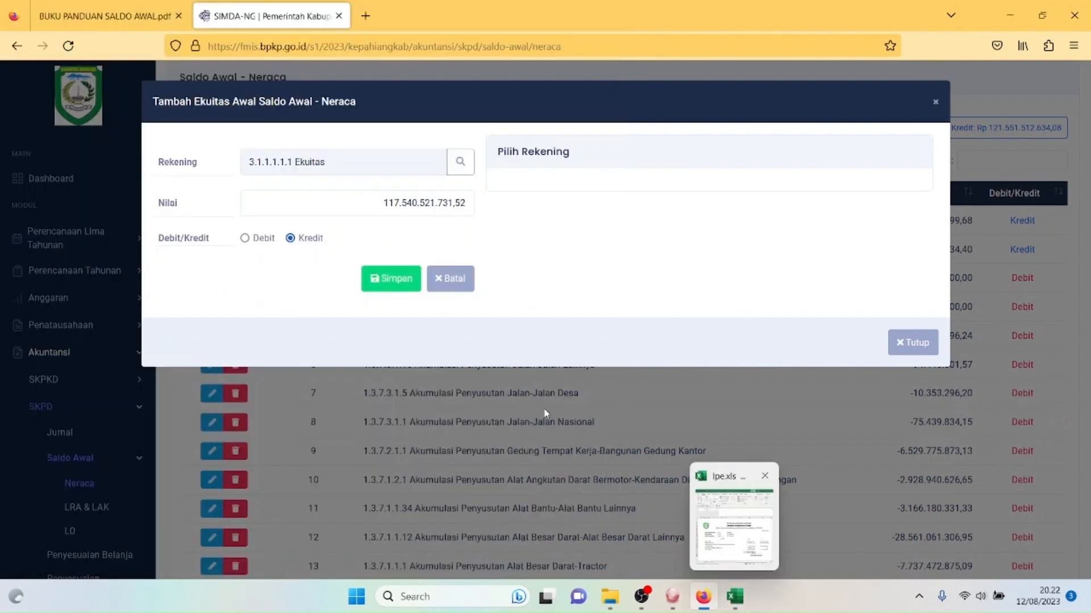
left_click_drag(373, 204, 561, 239)
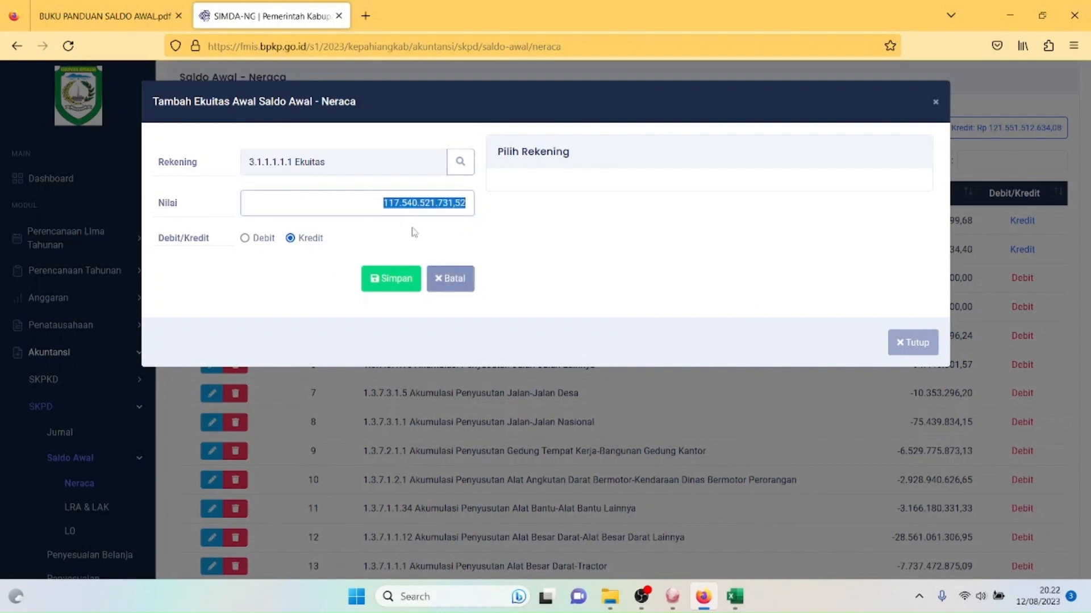
left_click(734, 597)
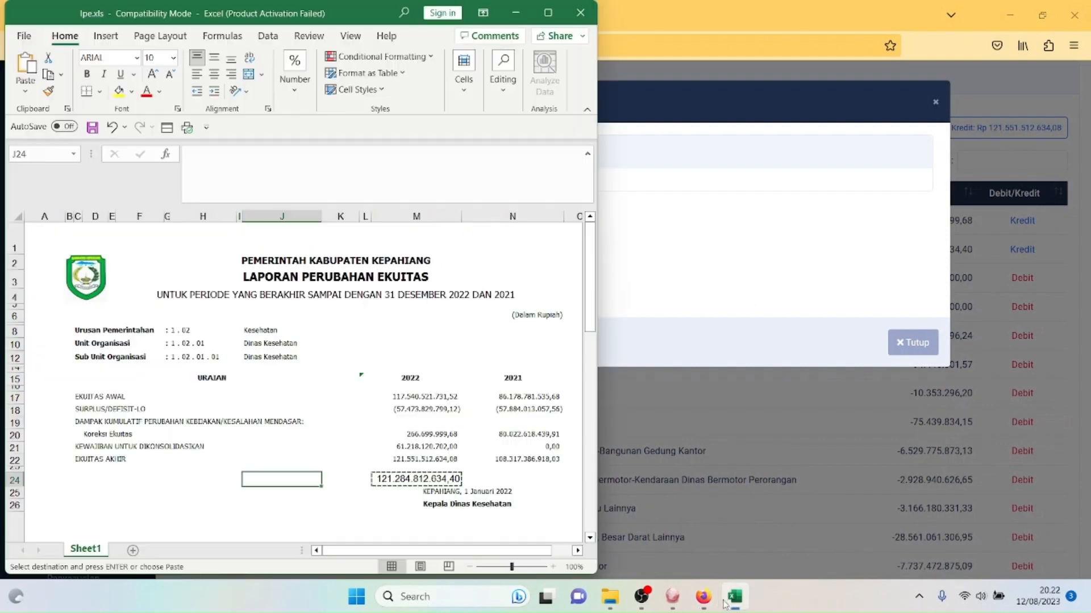
left_click(418, 399)
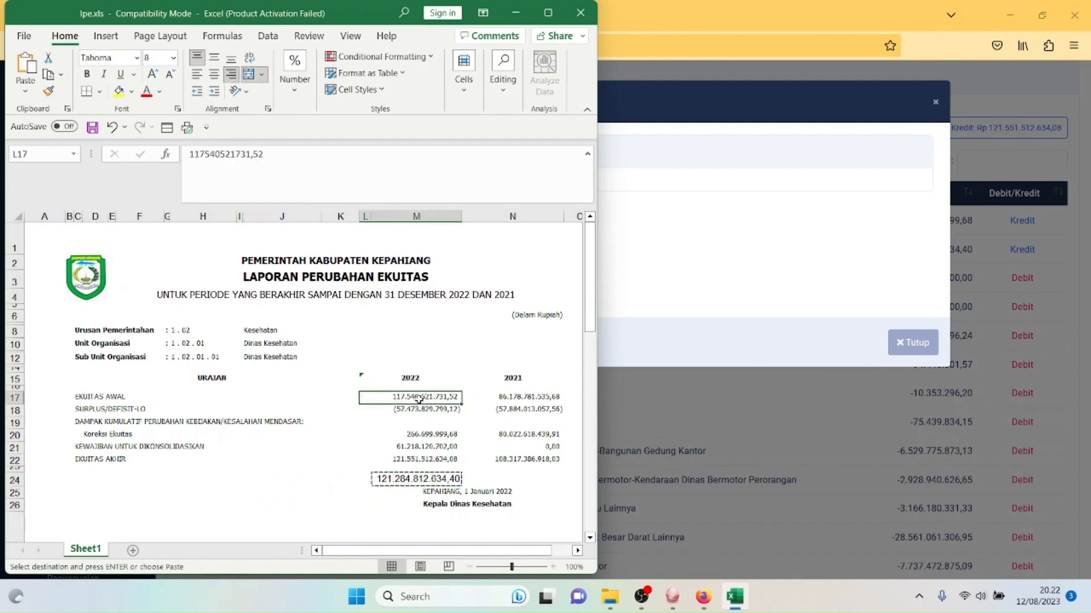
left_click(692, 297)
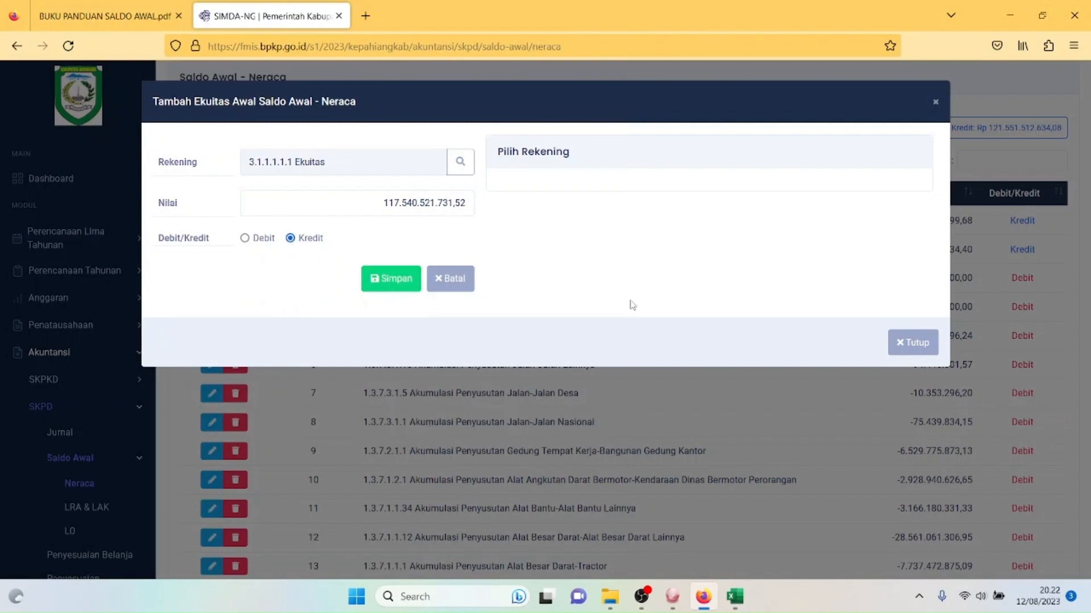
left_click(909, 343)
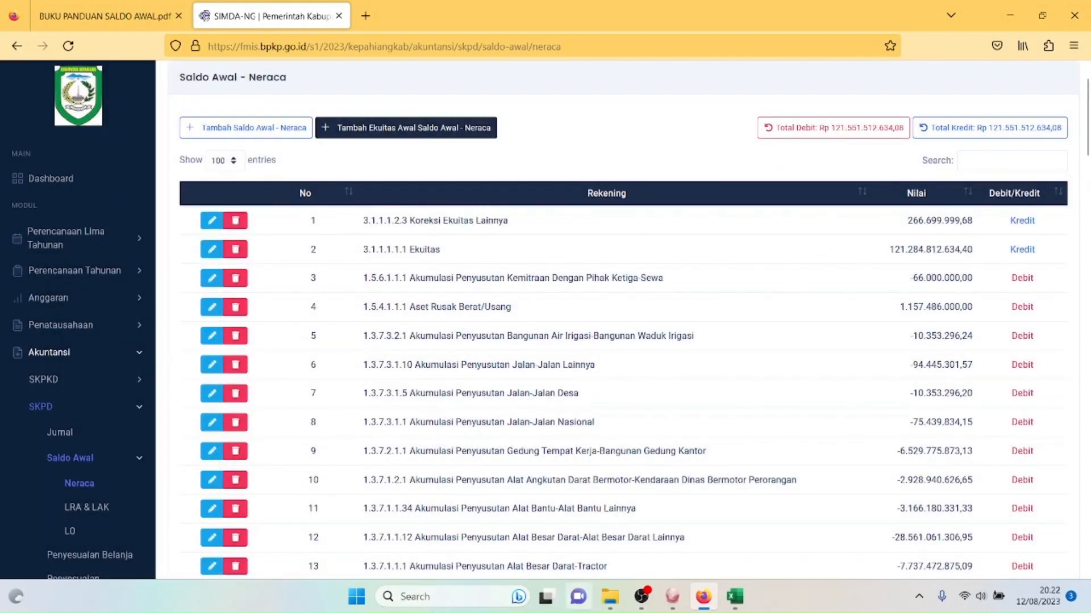
Step: Open the SKPD Saldo Awal list for LRA & LAK and show 100 entries per page
left_click(79, 511)
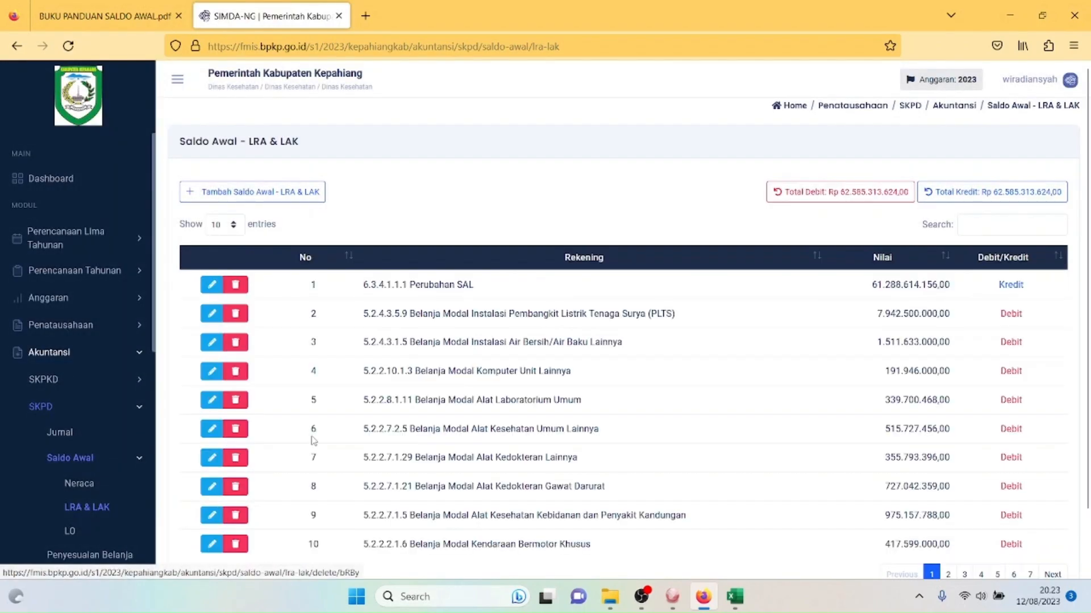
scroll(625, 341, "down", 2)
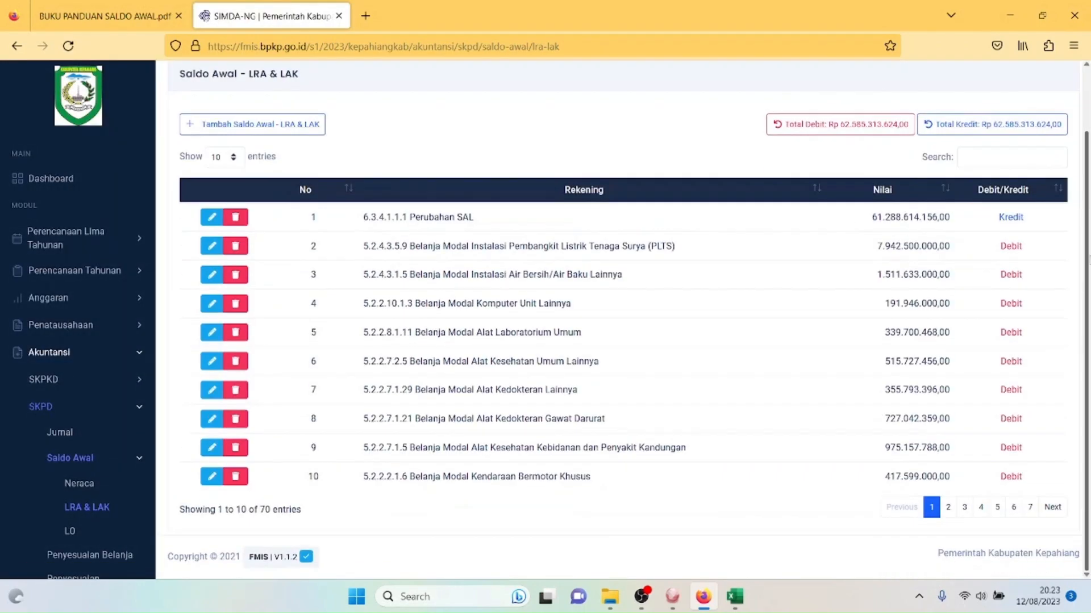
scroll(710, 159, "up", 3)
left_click(238, 229)
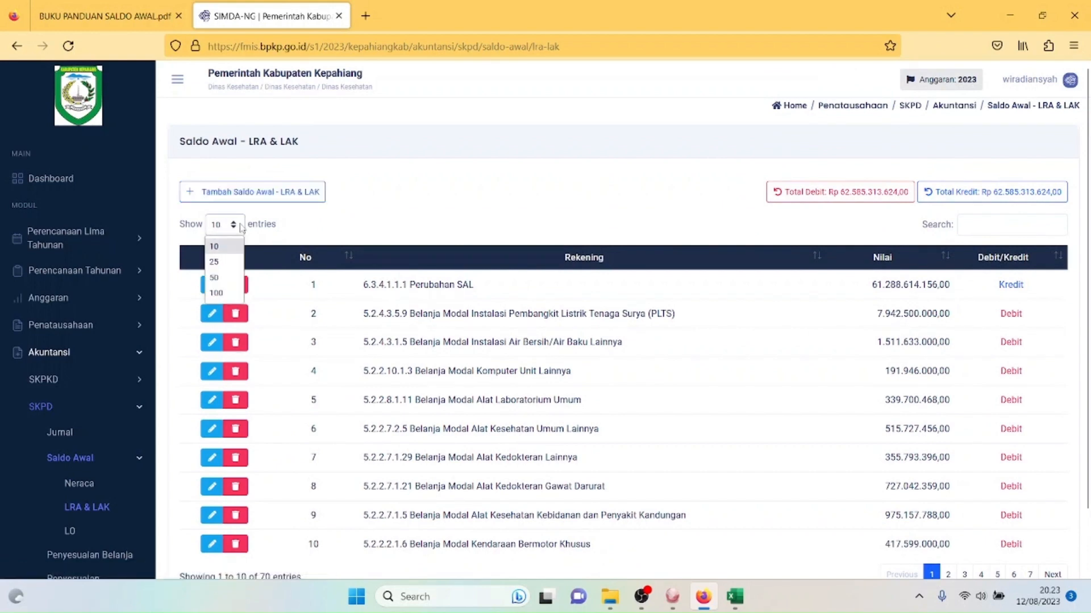
left_click(226, 296)
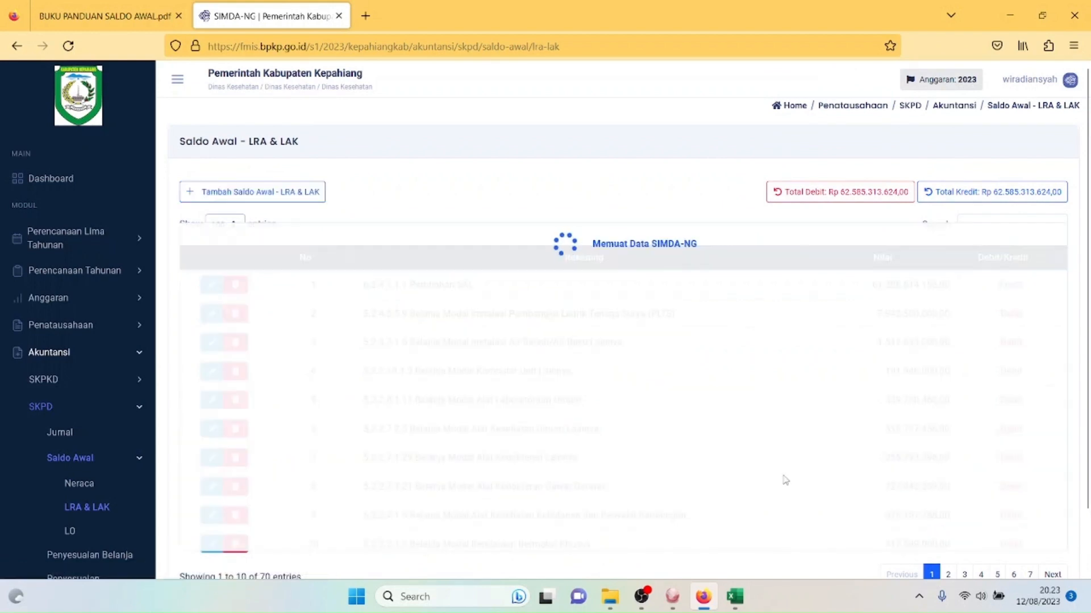
Step: Copy the 2022 KEWAJIBAN UNTUK DIKONSOLIDASIKAN amount from lpe.xls in Excel and return to the LRA & LAK list in Firefox
left_click(735, 597)
left_click(367, 394)
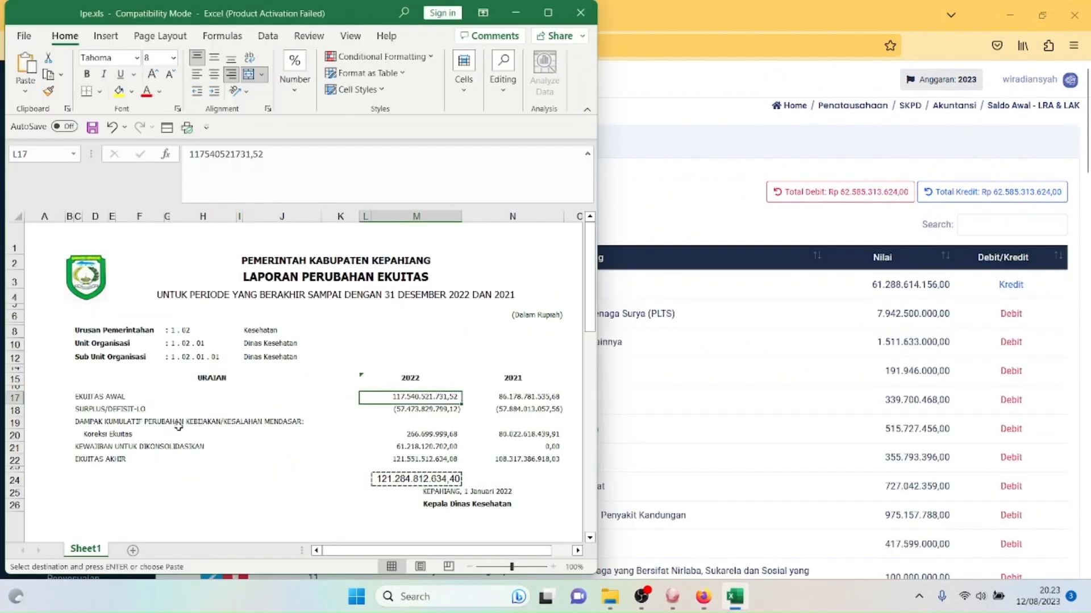
left_click(104, 448)
right_click(127, 450)
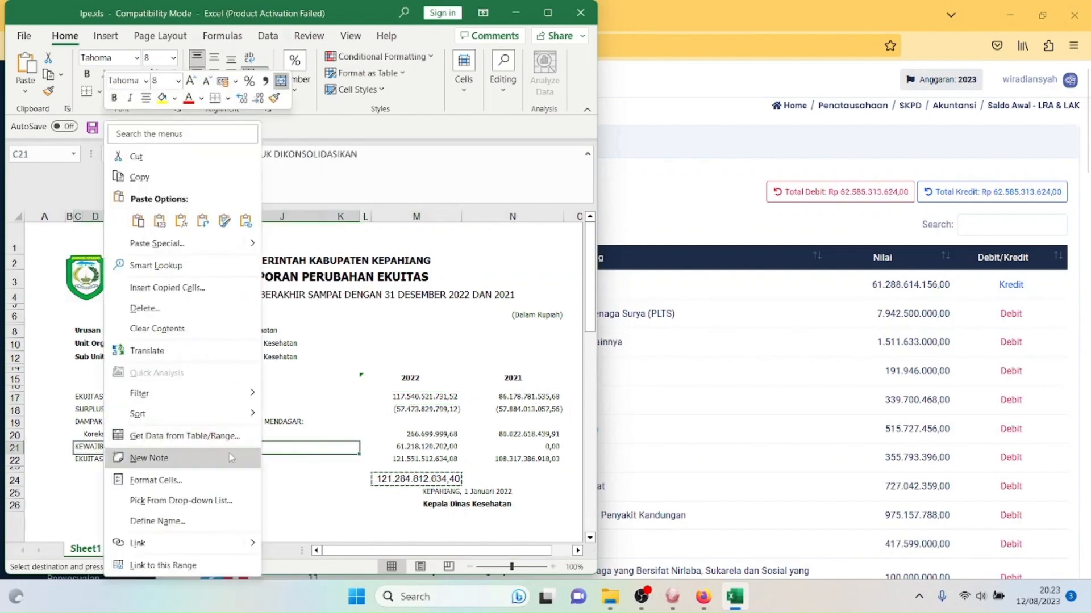
key("Escape")
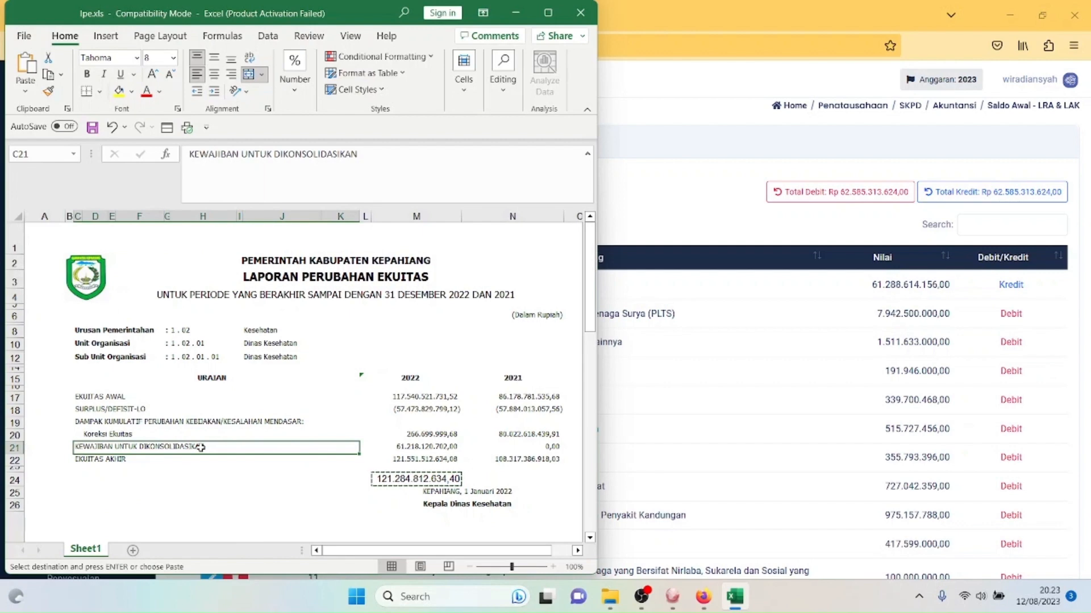
left_click(420, 448)
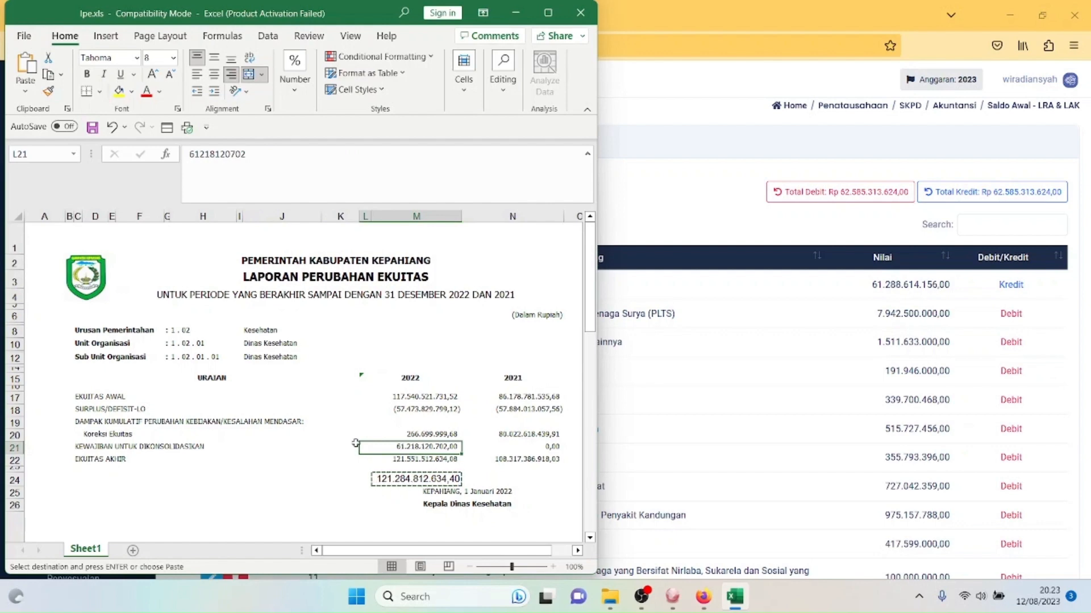
left_click(193, 448)
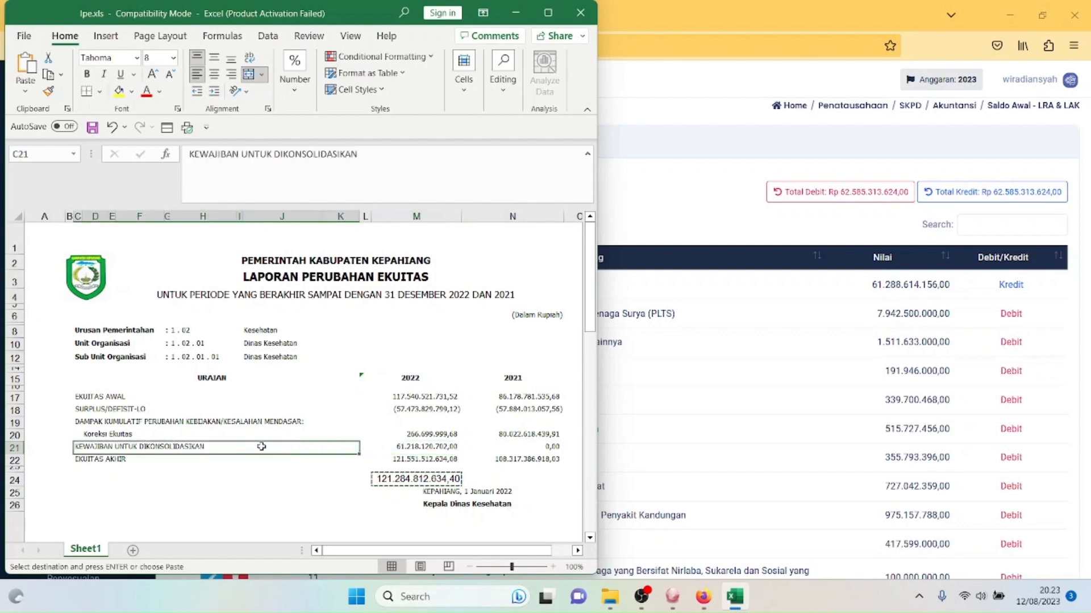
left_click(414, 450)
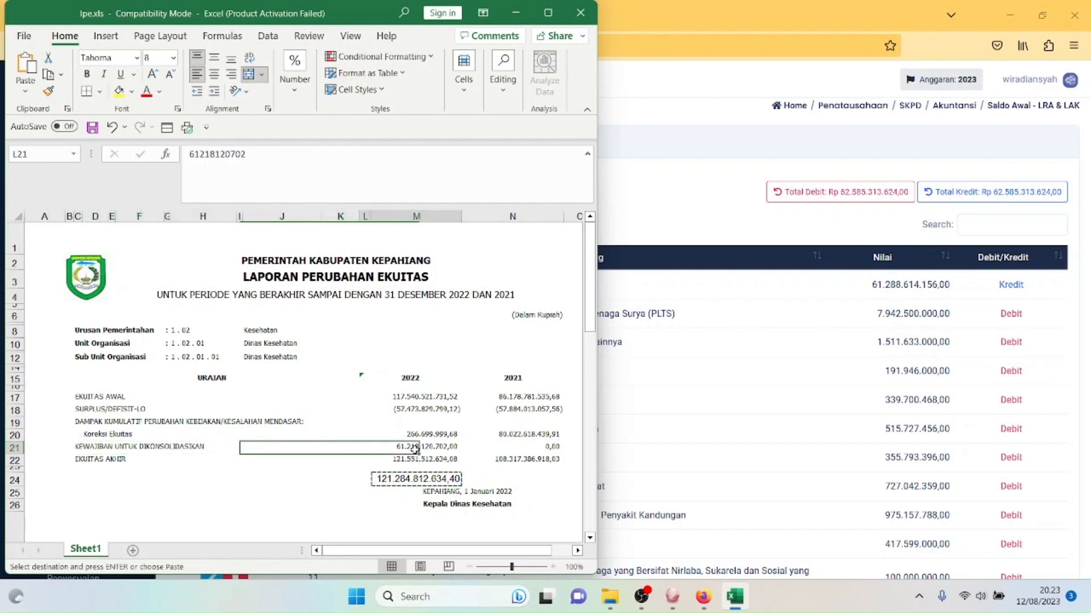
double_click(395, 448)
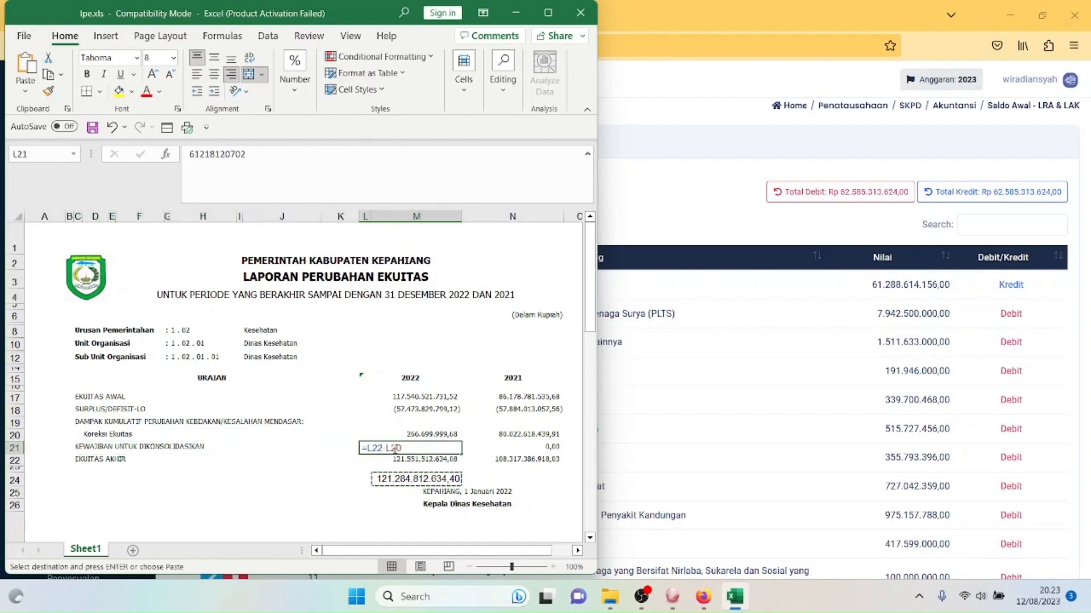
left_click_drag(396, 448, 530, 451)
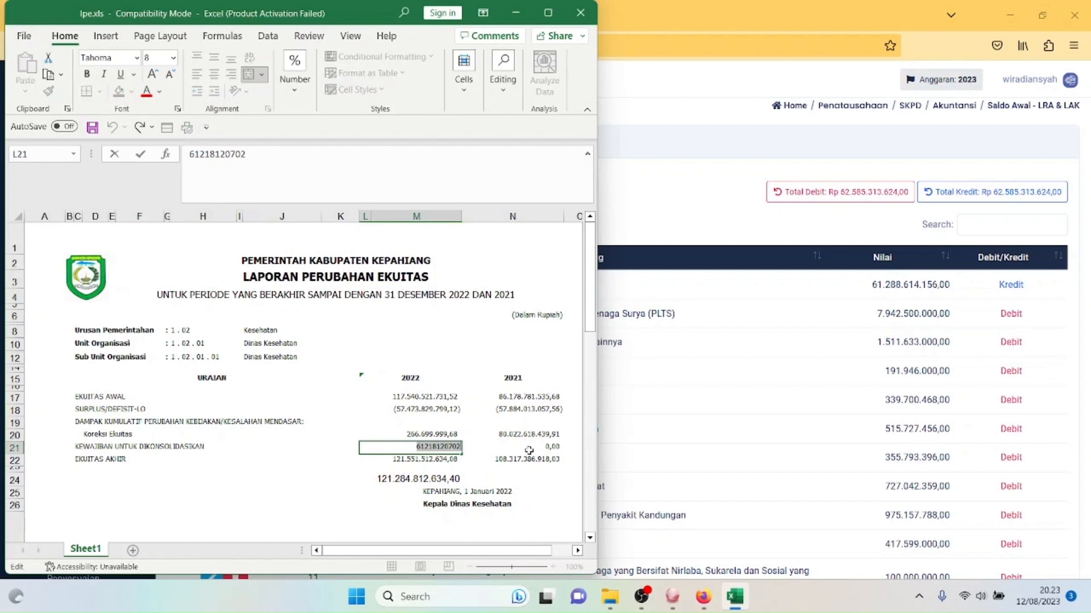
key("ctrl+c")
left_click(757, 477)
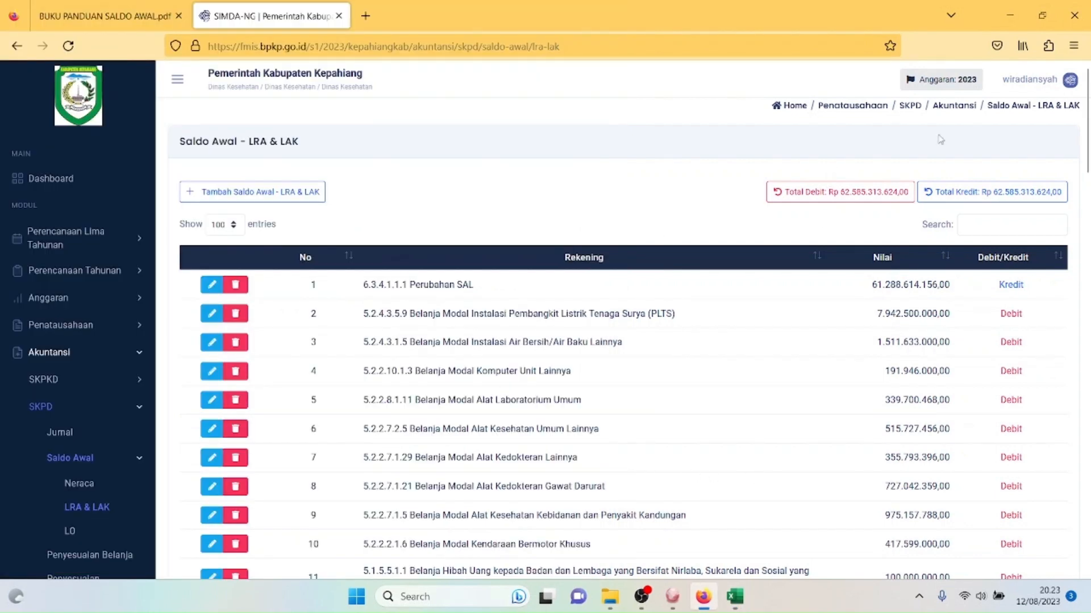
Step: Start a new LRA & LAK opening balance entry and choose account 6.3.1.1.1.1 Surplus/Defisit LRA by searching for surplus
left_click_drag(1086, 140, 1055, 132)
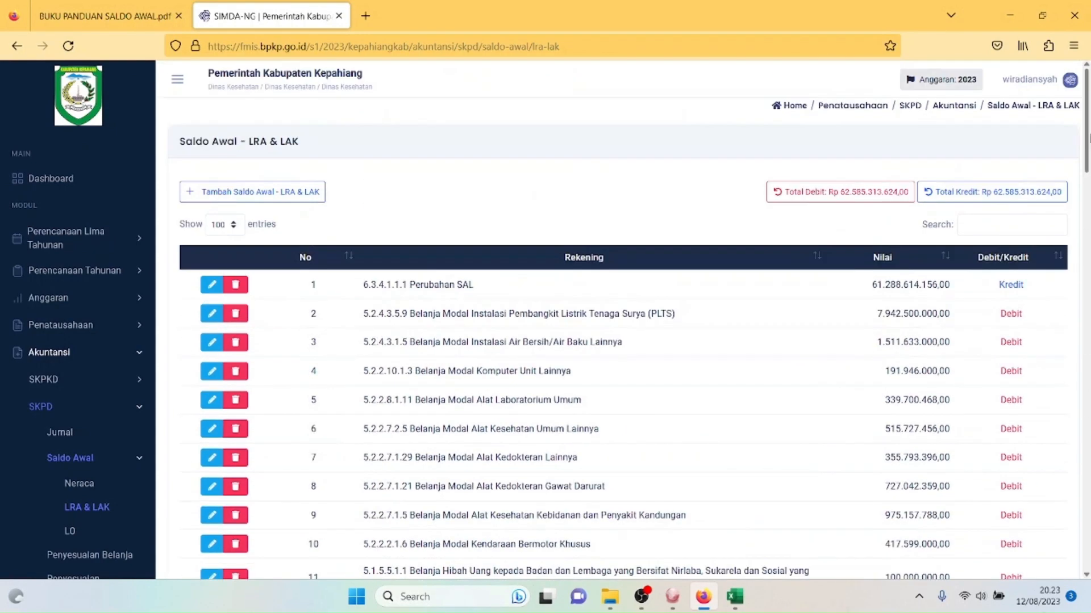
left_click(245, 196)
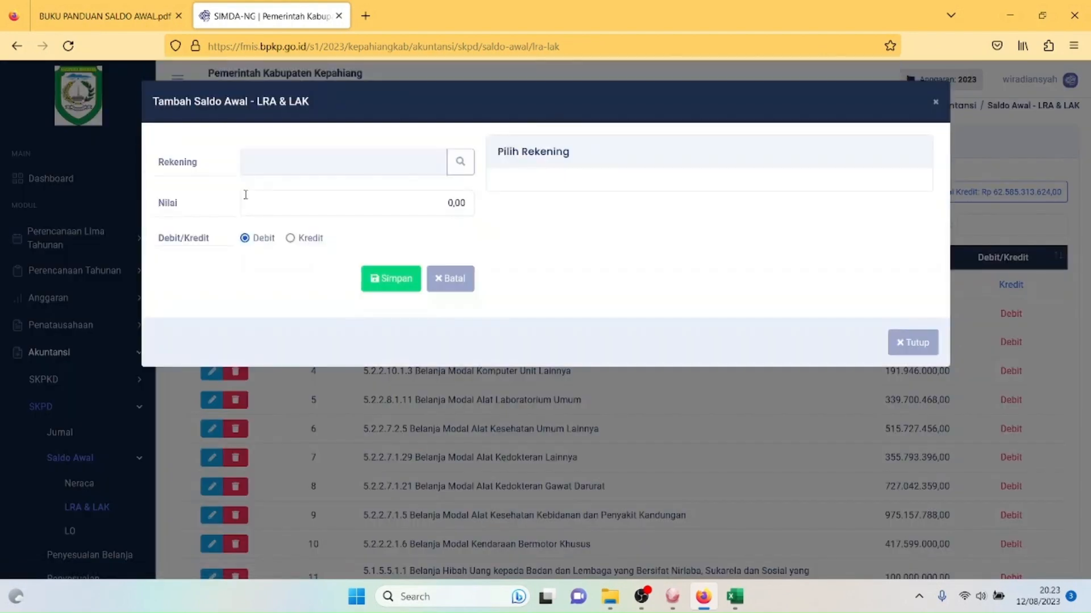
left_click(460, 163)
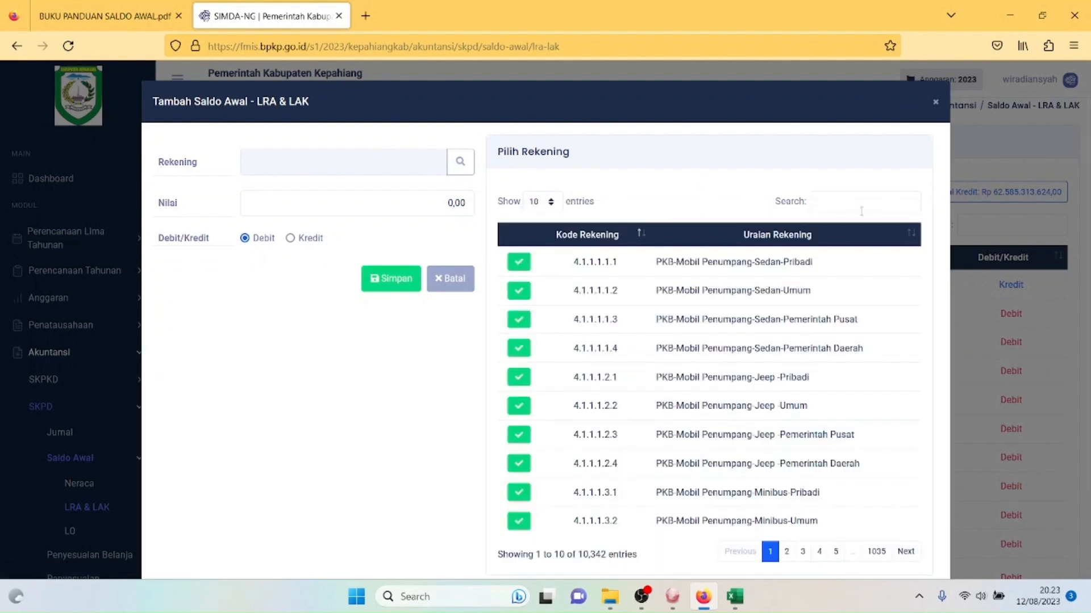
left_click(860, 211)
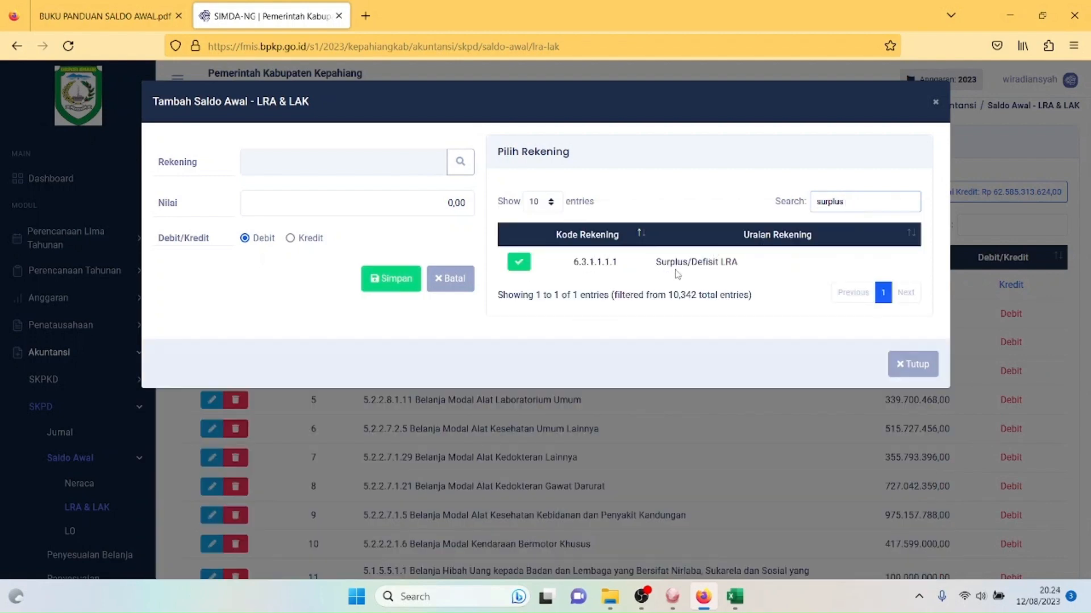
left_click(524, 265)
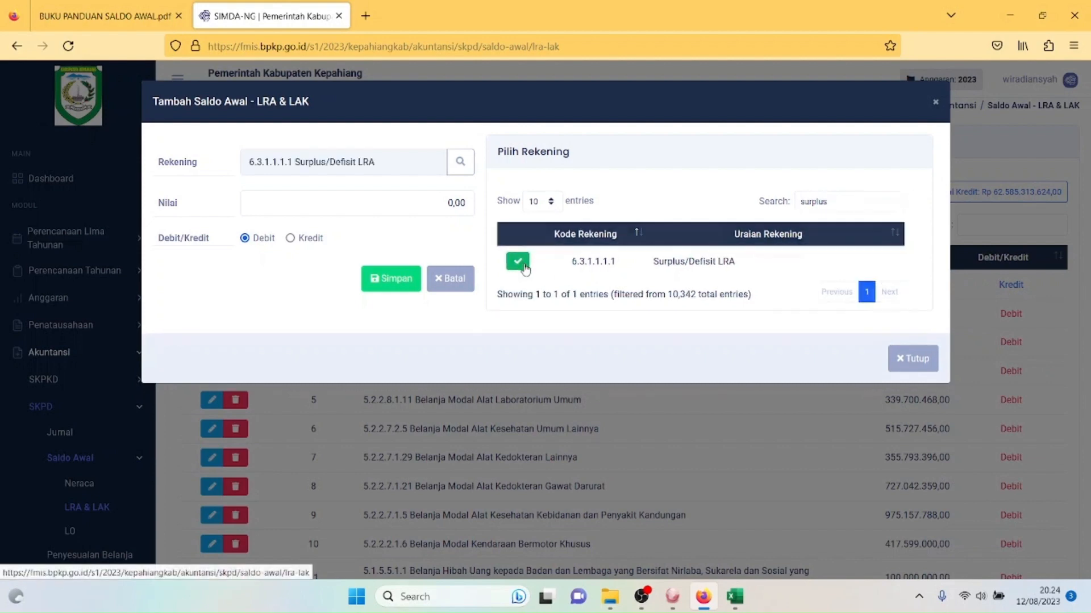
Step: Enter the copied amount 61.218.120.702,00 as Kredit for the Surplus/Defisit LRA opening balance and save the entry
left_click(432, 209)
key("ctrl+v")
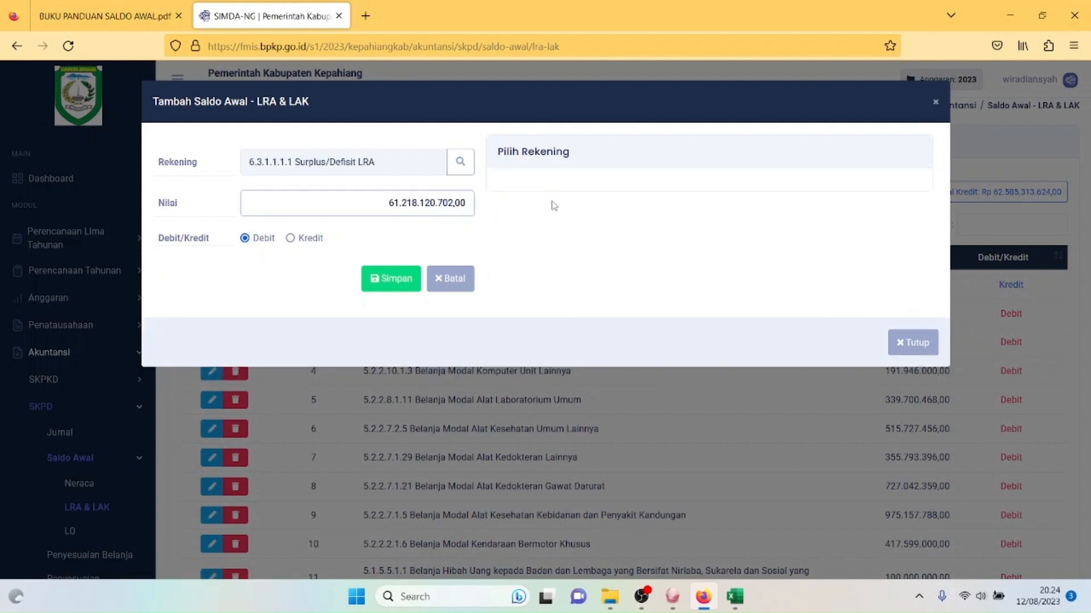
left_click(306, 239)
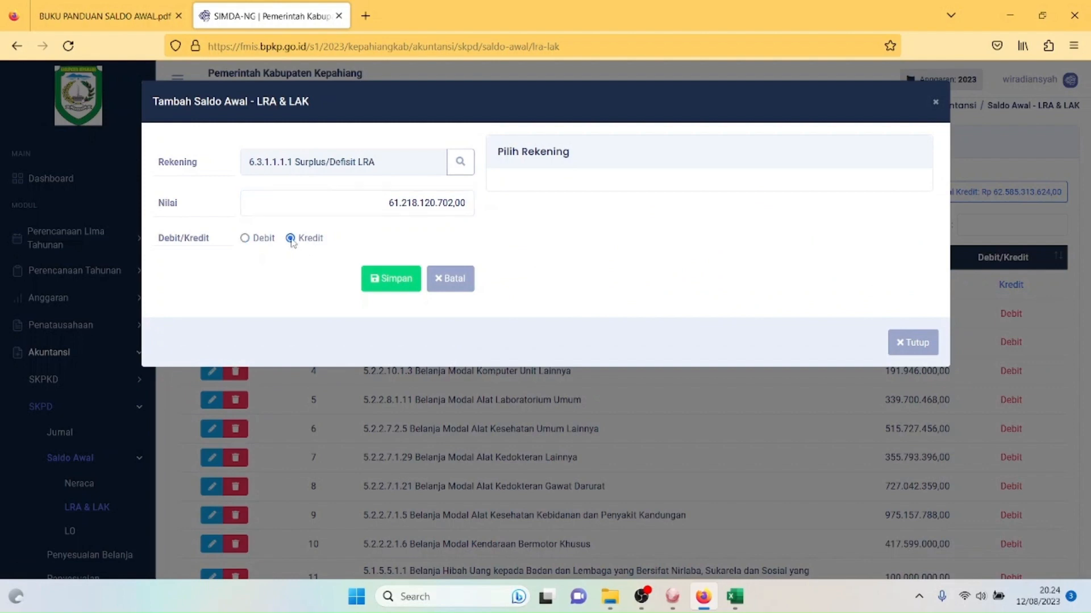
left_click(396, 285)
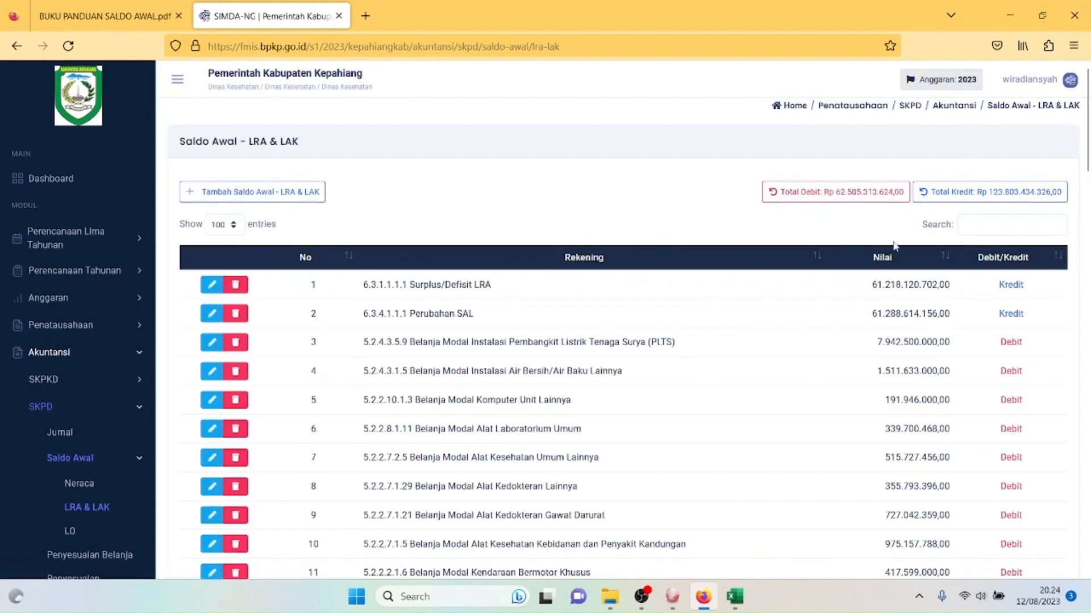
left_click_drag(1088, 164, 1071, 313)
scroll(1073, 301, "up", 10)
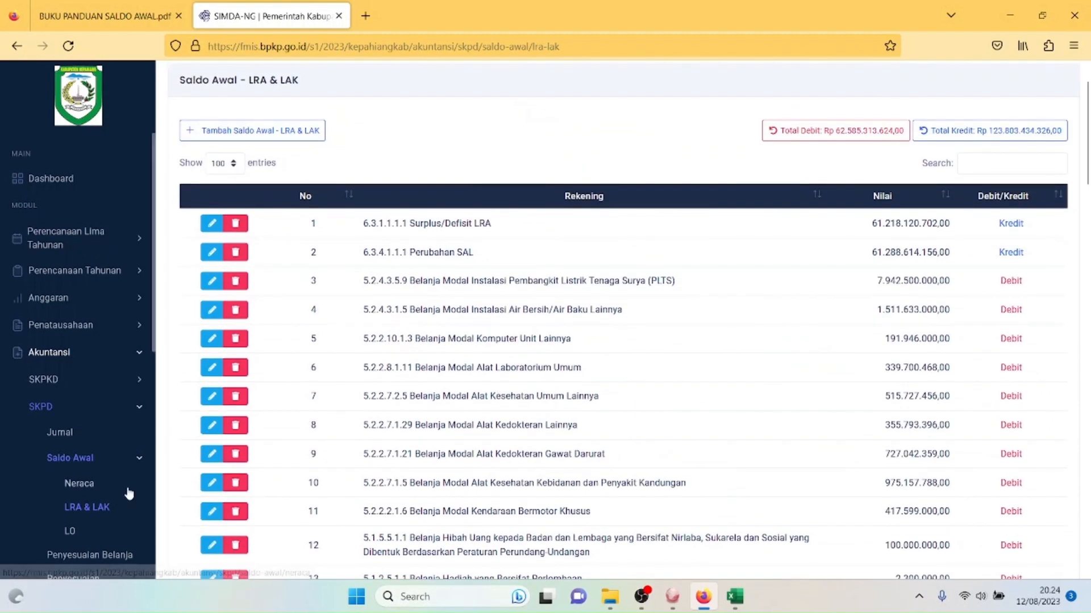
Step: Open the SKPD Saldo Awal list for LO and review its entries and debit and credit totals
right_click(75, 539)
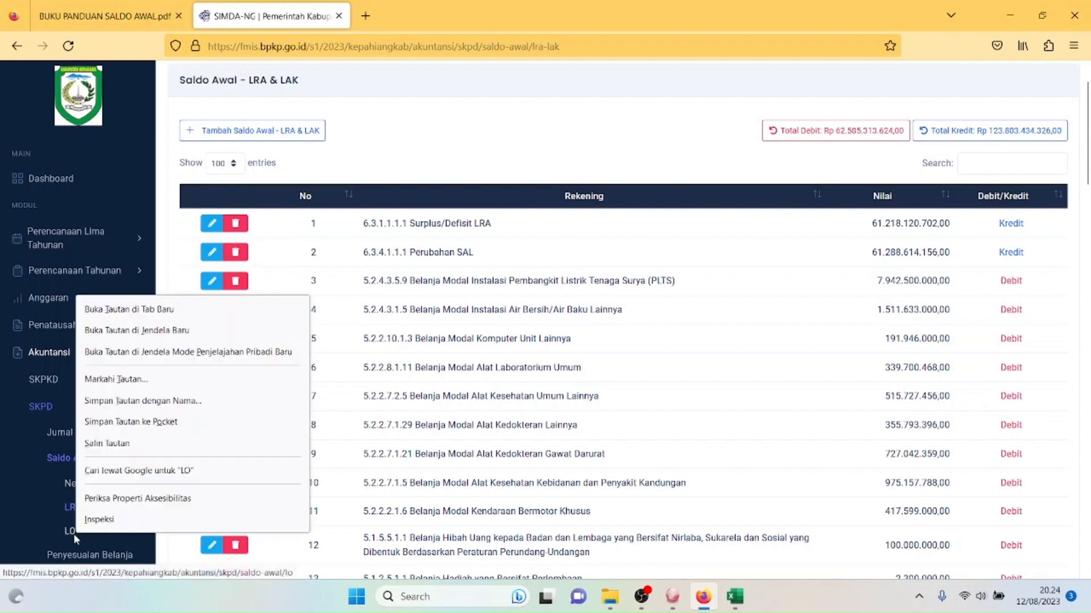
left_click(60, 535)
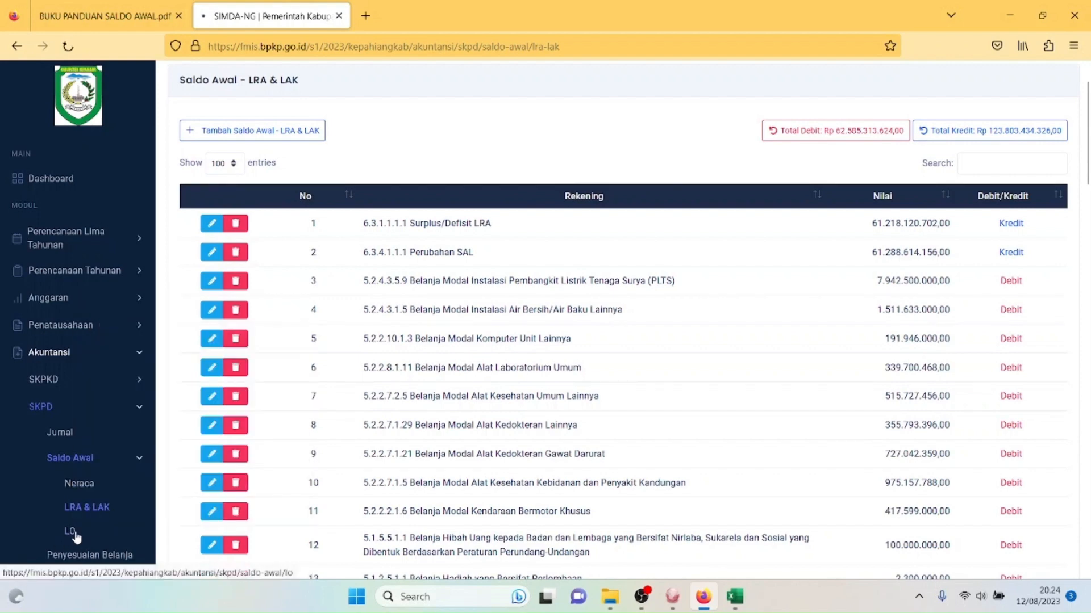
left_click(73, 533)
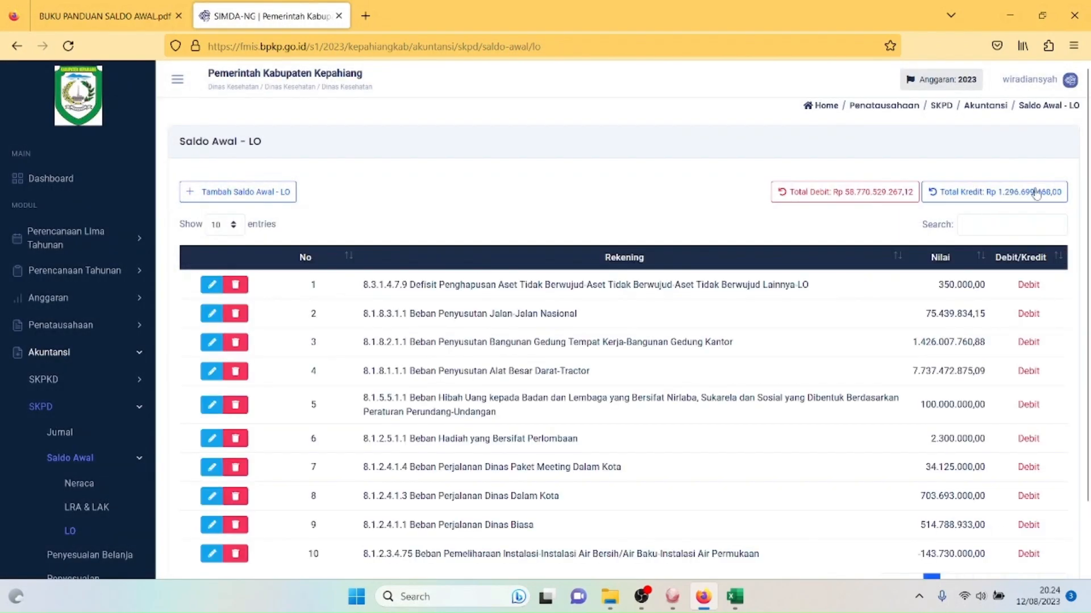
scroll(1078, 291, "down", 3)
scroll(1078, 291, "up", 3)
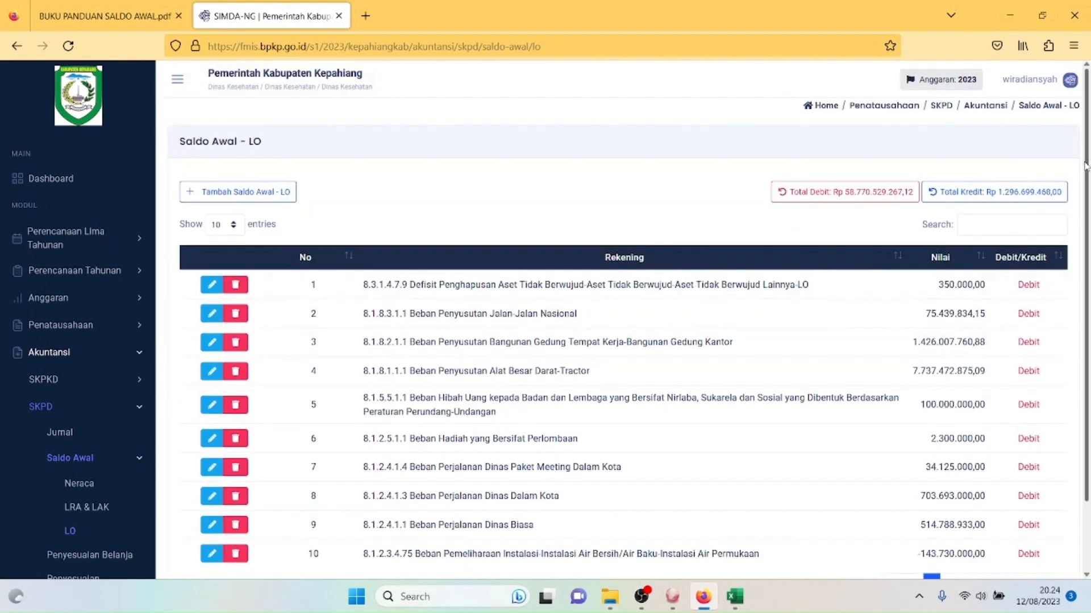
scroll(1084, 165, "down", 3)
scroll(1084, 165, "up", 3)
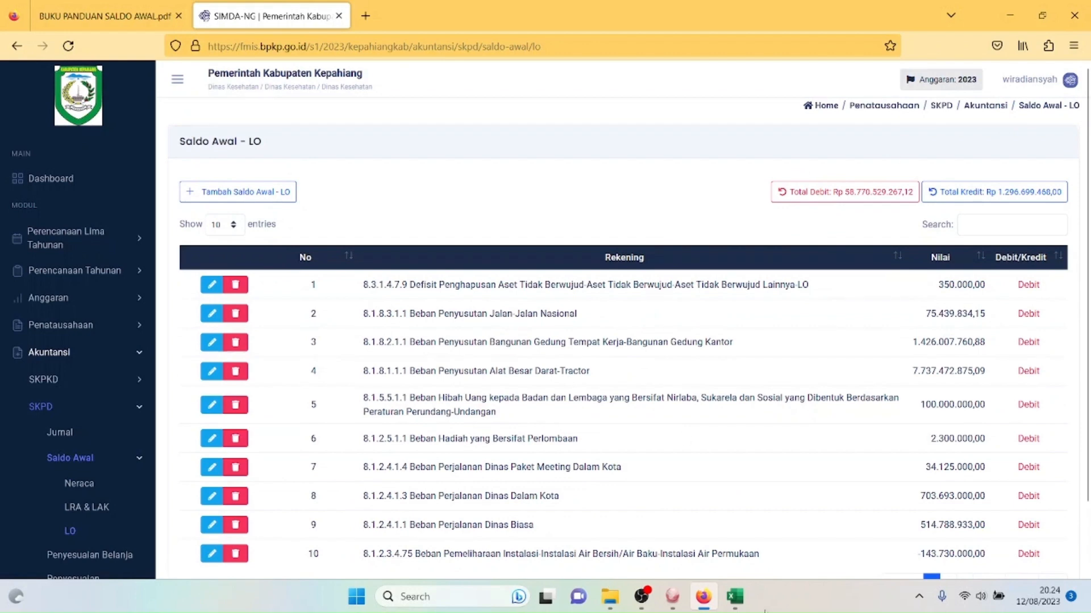
Step: Switch to Excel and close lpe.xls without saving the changes
left_click(734, 597)
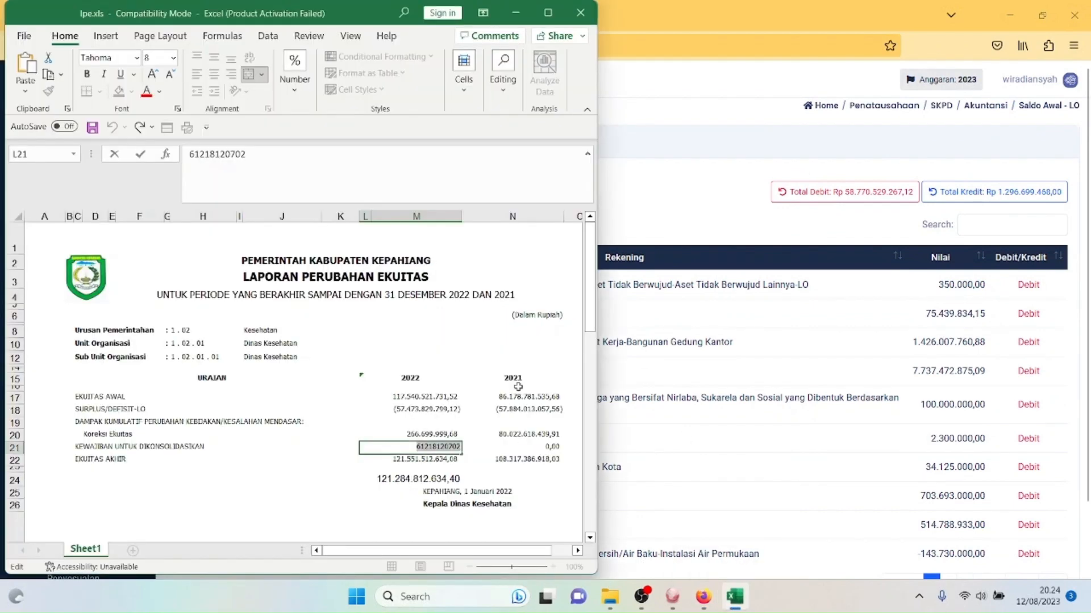
left_click(414, 347)
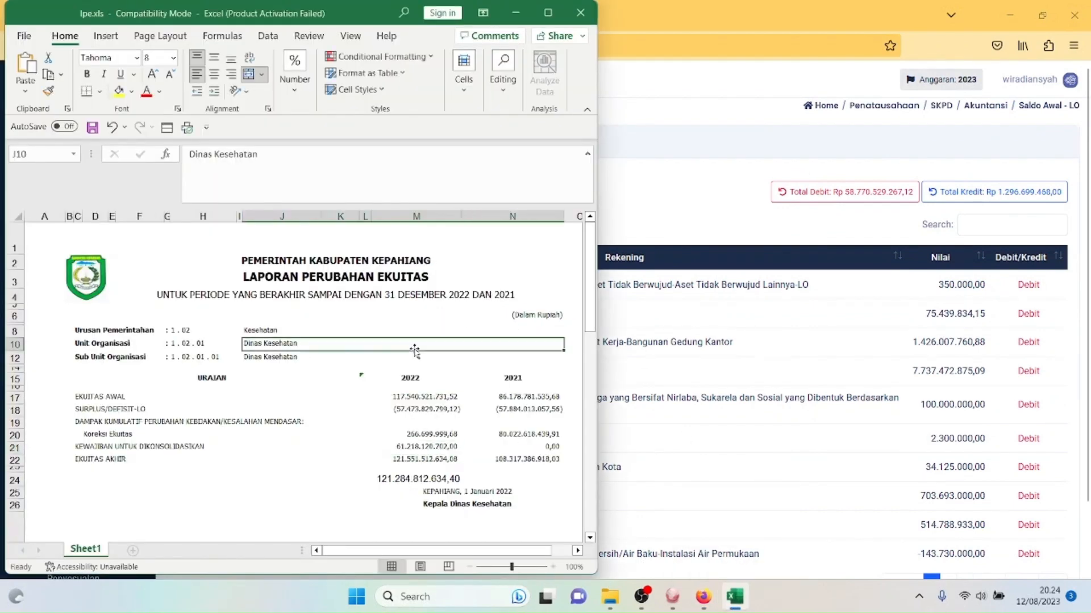
left_click(580, 12)
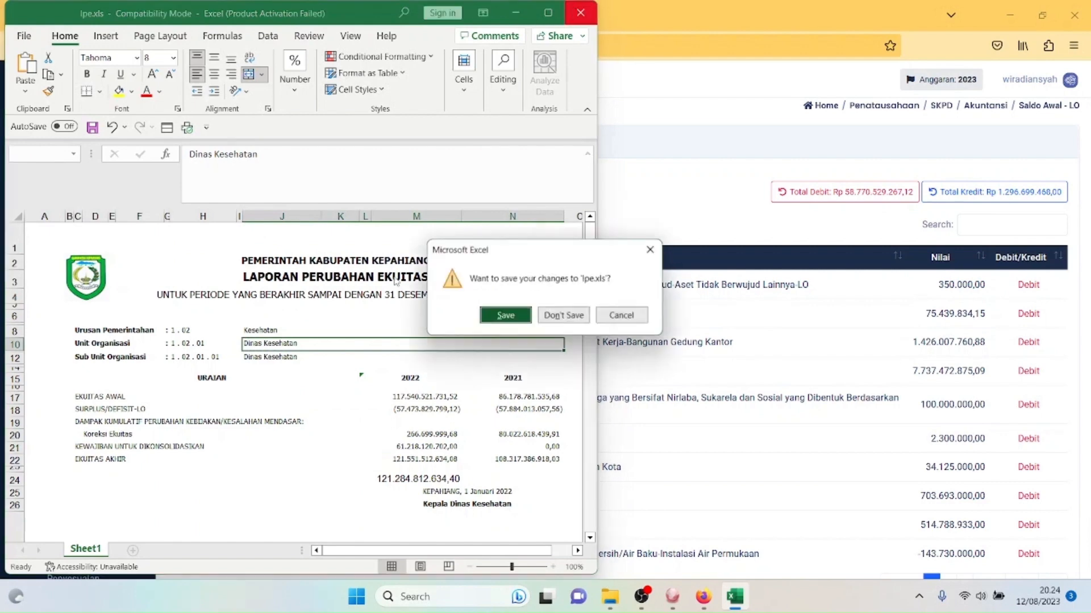
left_click(542, 316)
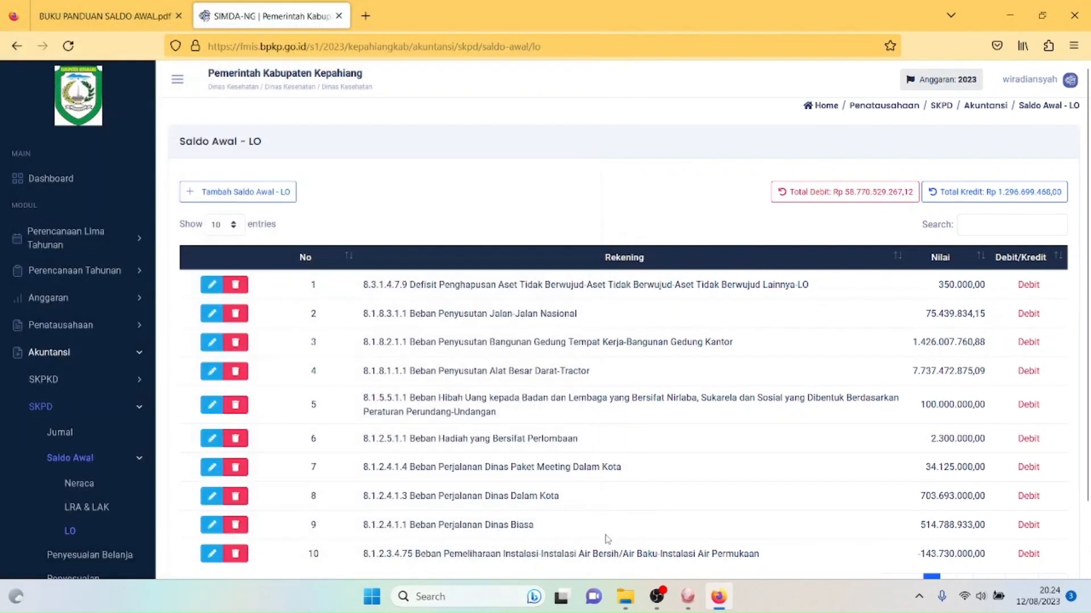
Step: Open aset.xls from the neraca folder in File Explorer and dismiss the Office activation wizard
mouse_move(625, 597)
left_click(625, 597)
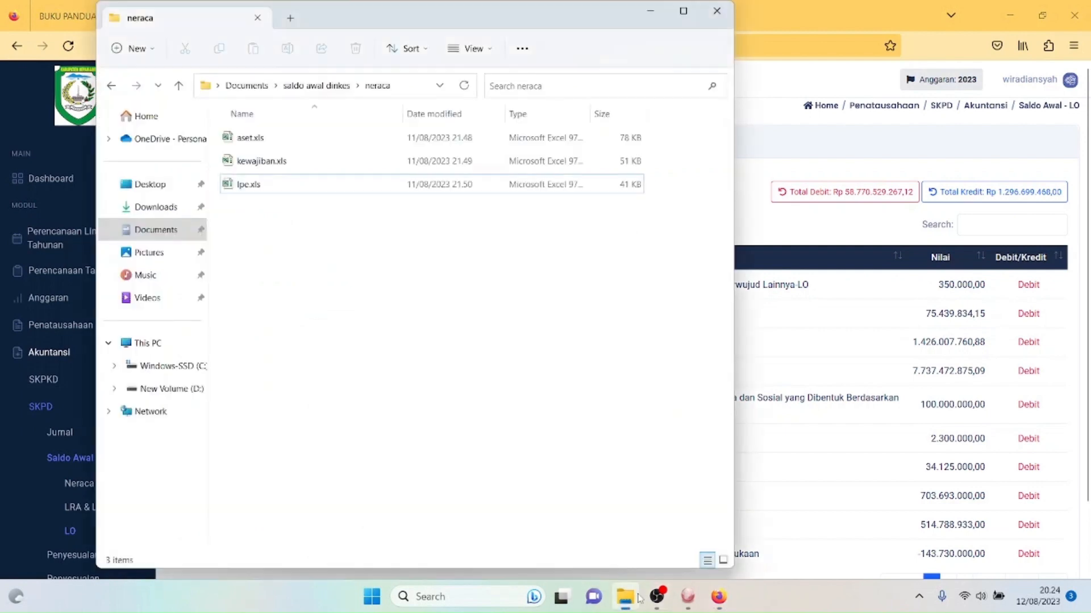
double_click(266, 147)
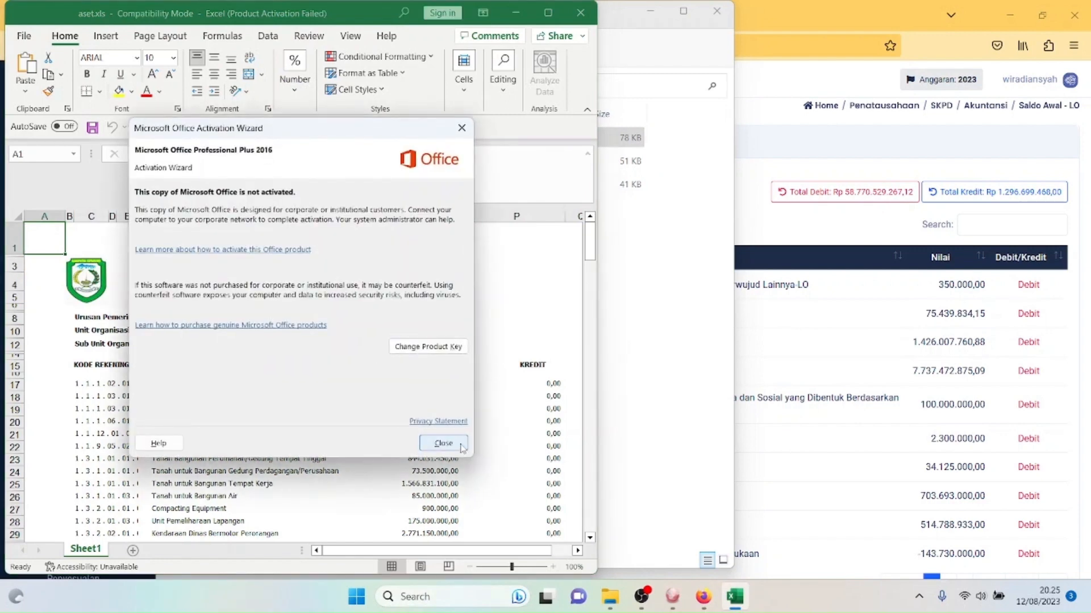
left_click(446, 444)
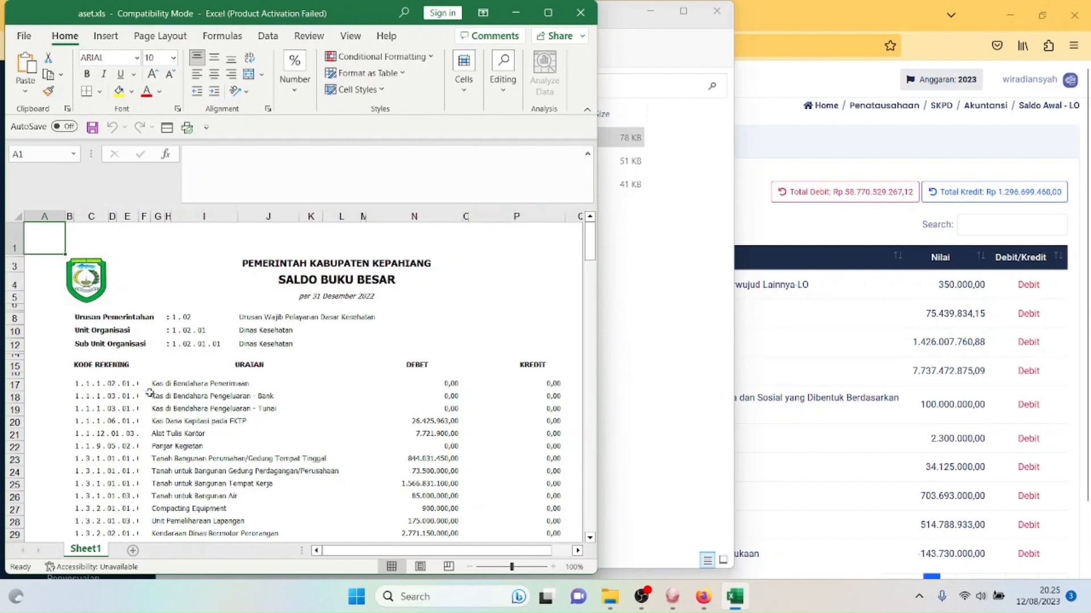
left_click(116, 387)
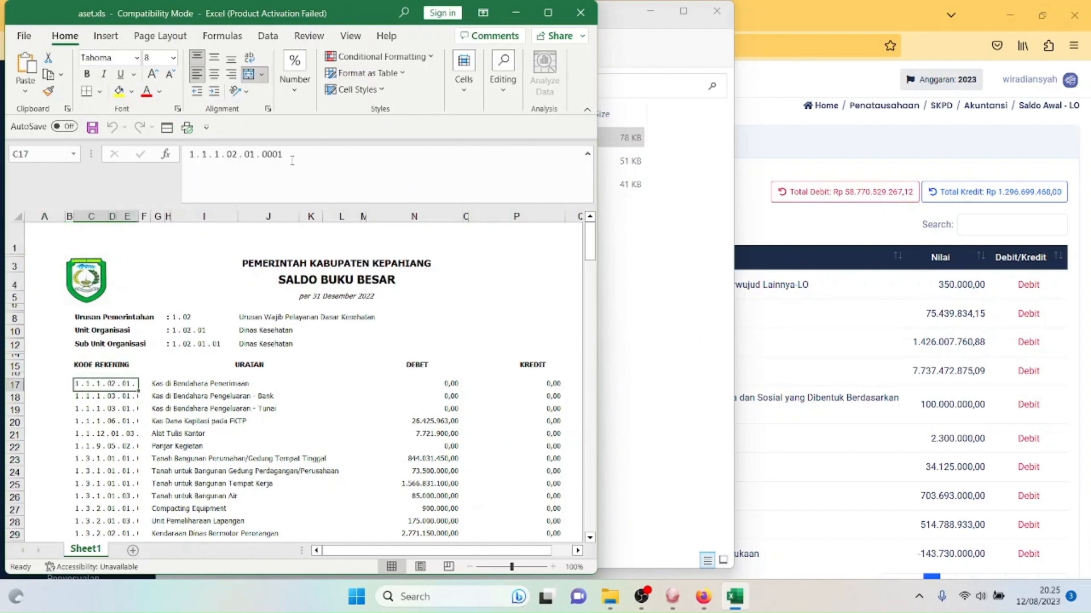
left_click_drag(292, 157, 173, 155)
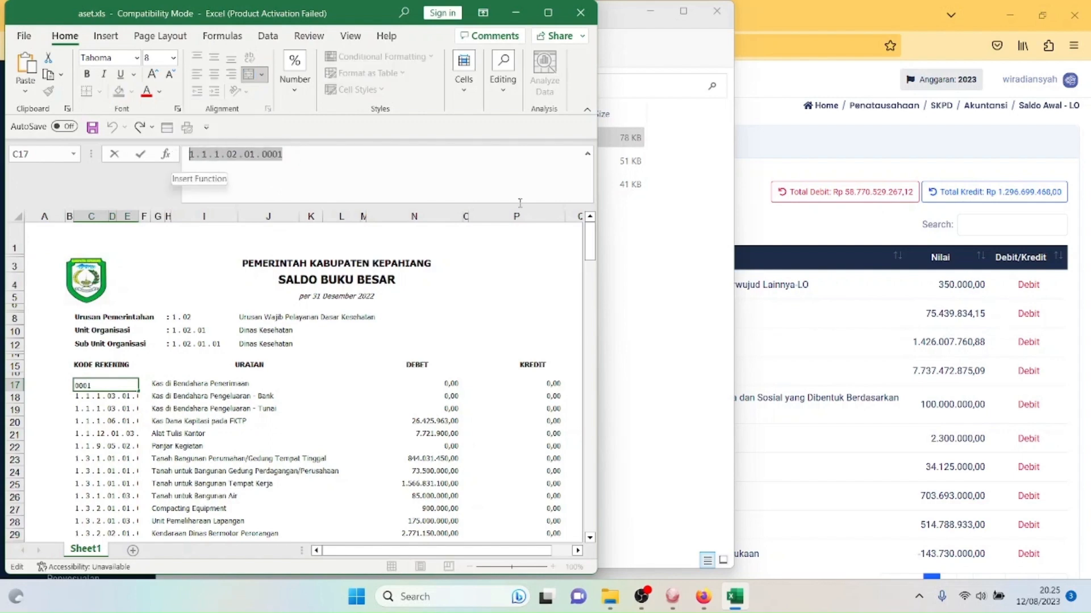
left_click(806, 233)
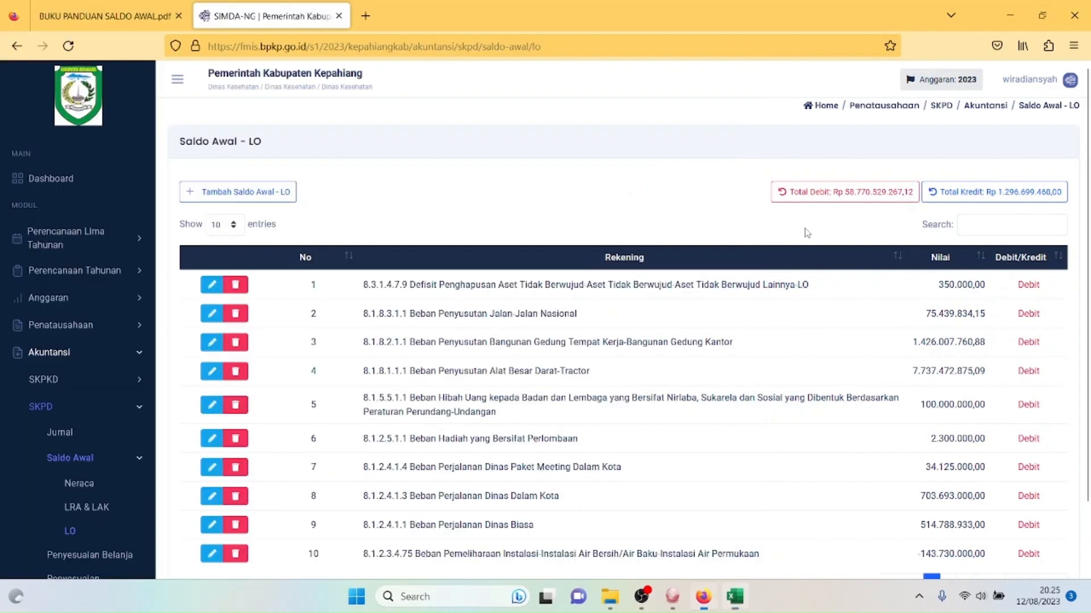
left_click(261, 194)
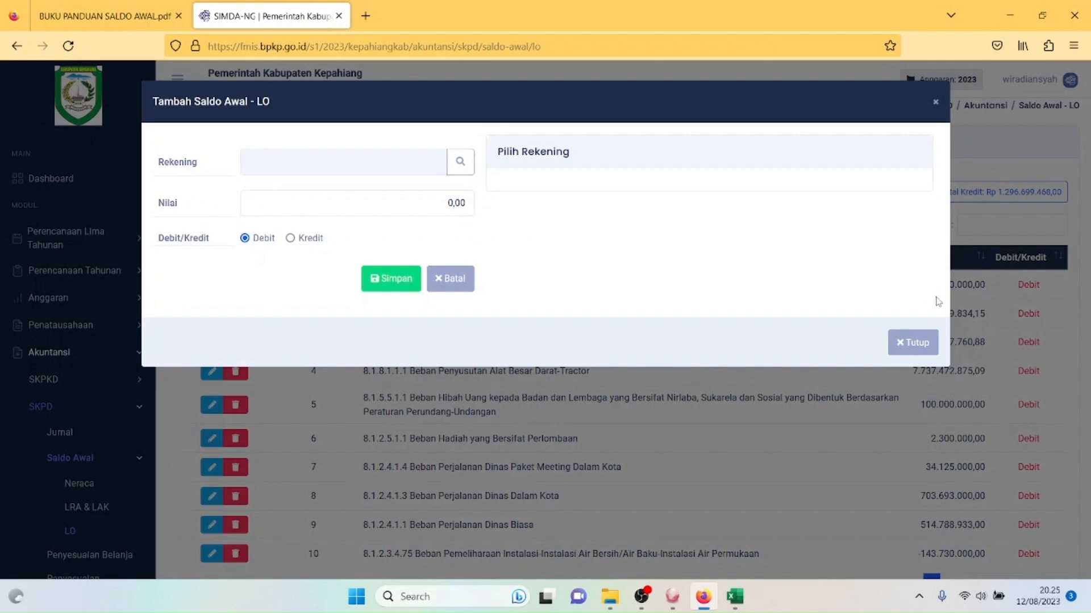
left_click(911, 342)
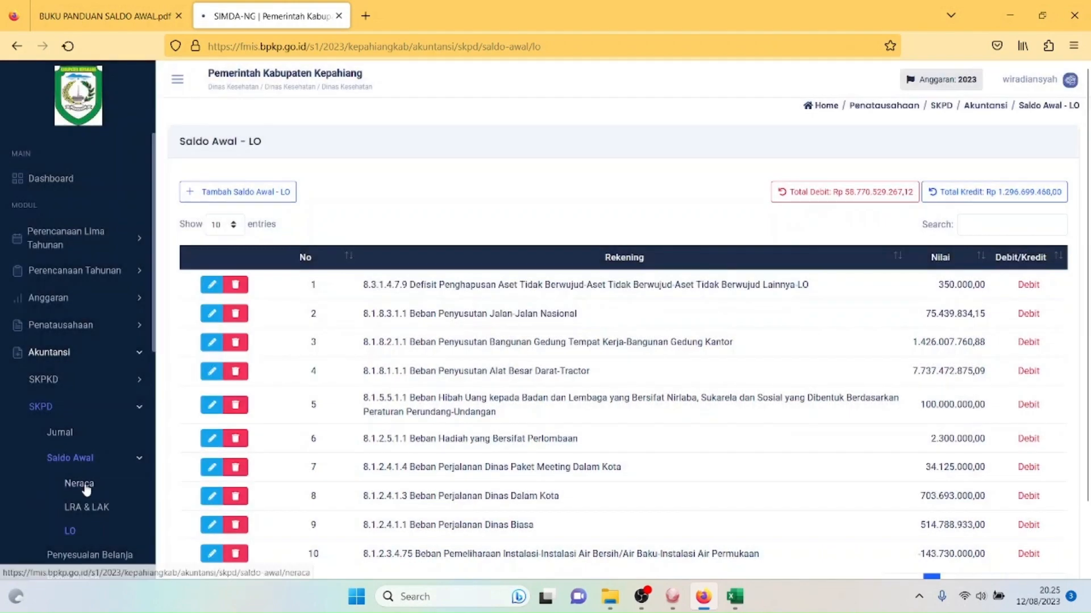
Step: Open the SKPD Saldo Awal list for Neraca and start a new opening balance entry with its account search
left_click(86, 483)
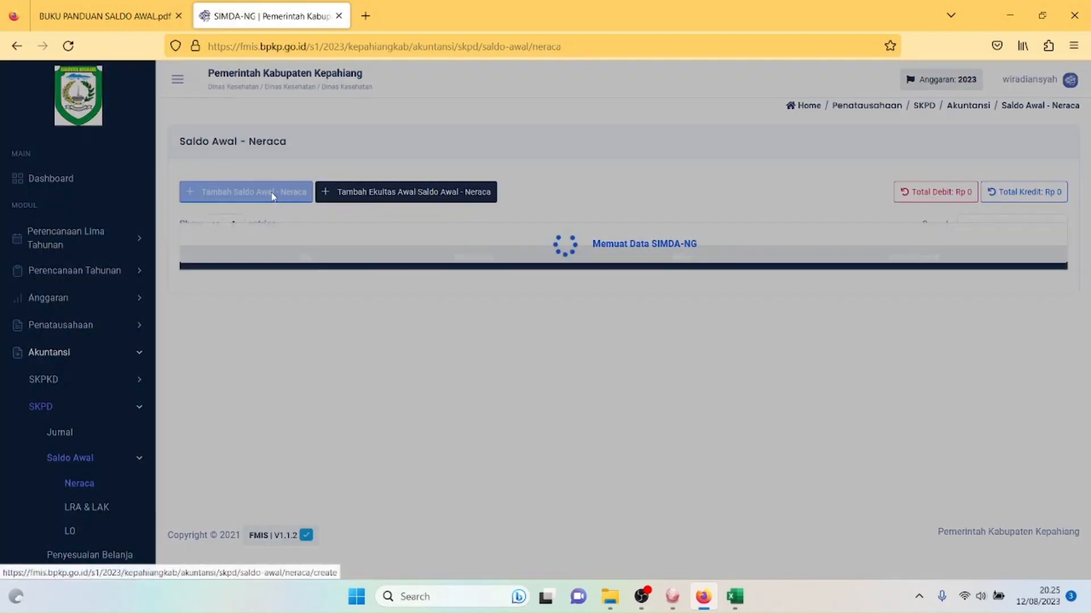
left_click(274, 193)
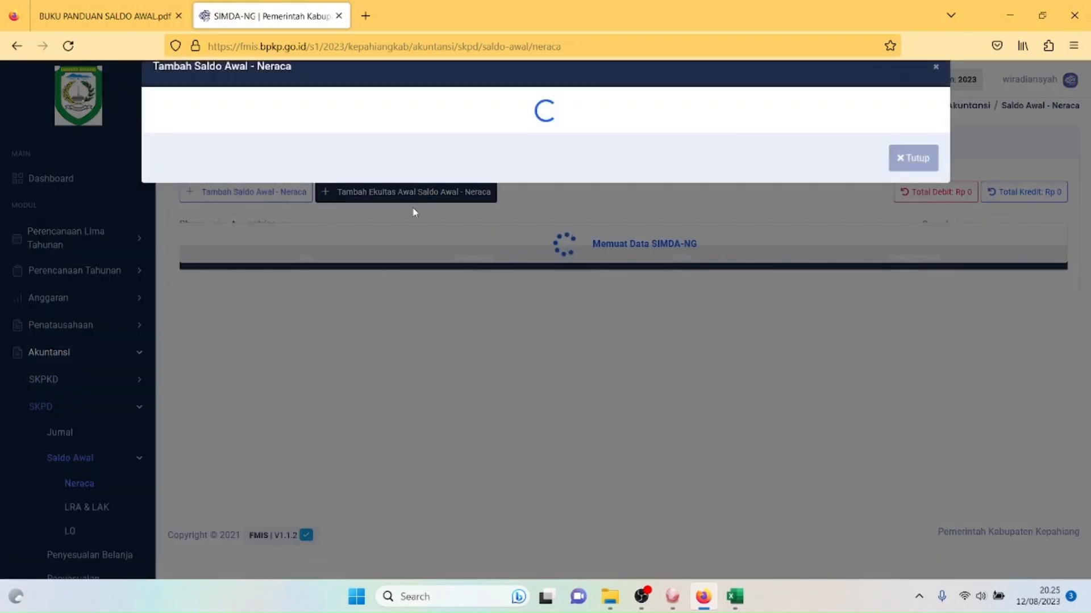
left_click(460, 164)
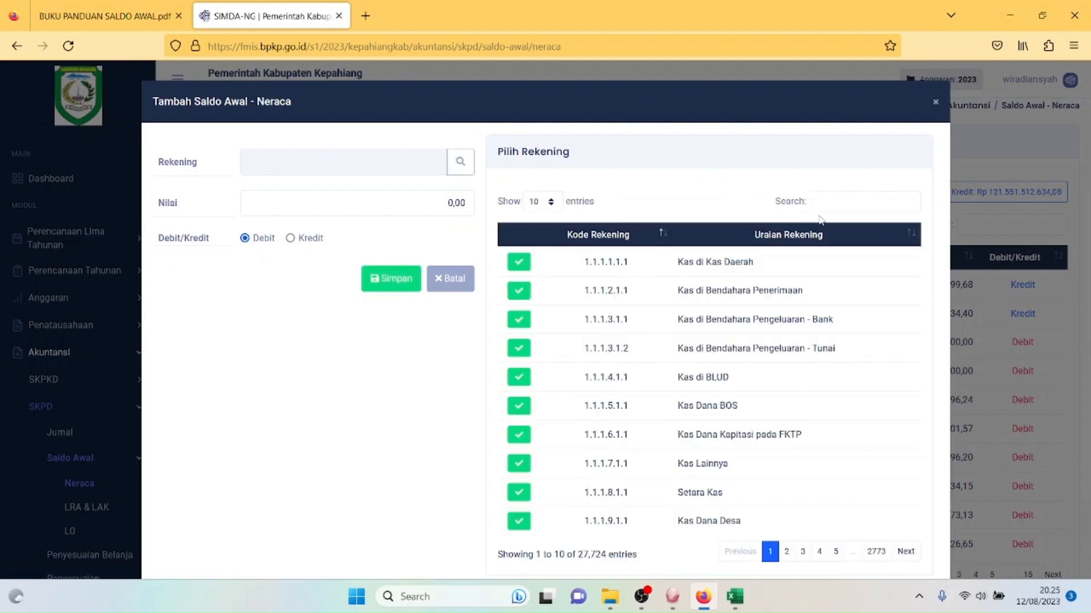
left_click(828, 205)
key("ctrl+v")
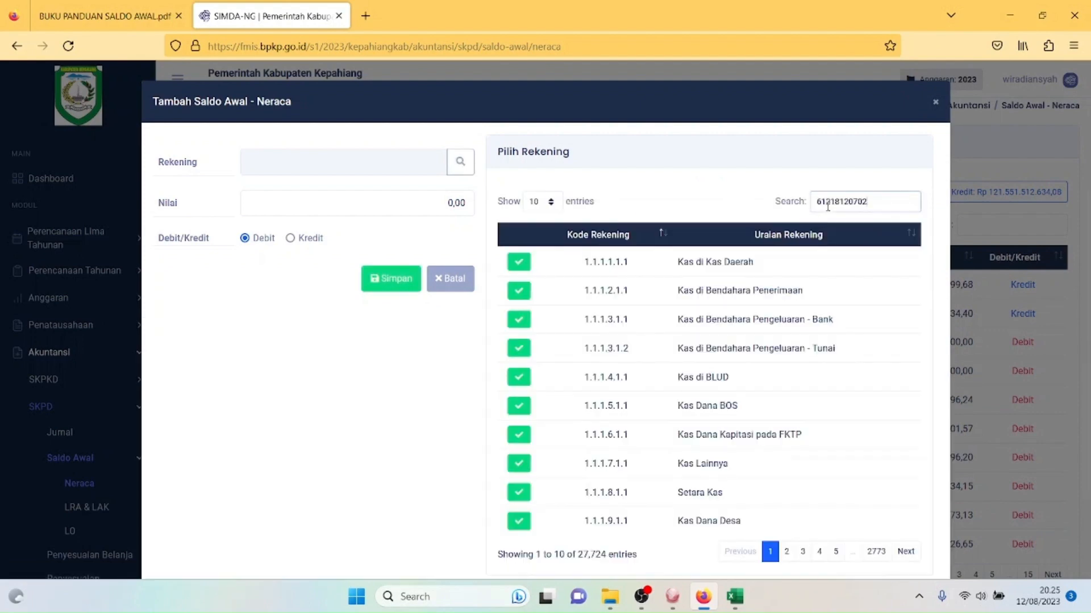
Step: Copy the account code 1.1.1.02.01.0001 of Kas di Bendahara Penerimaan from cell C17 of aset.xls in Excel
left_click(734, 596)
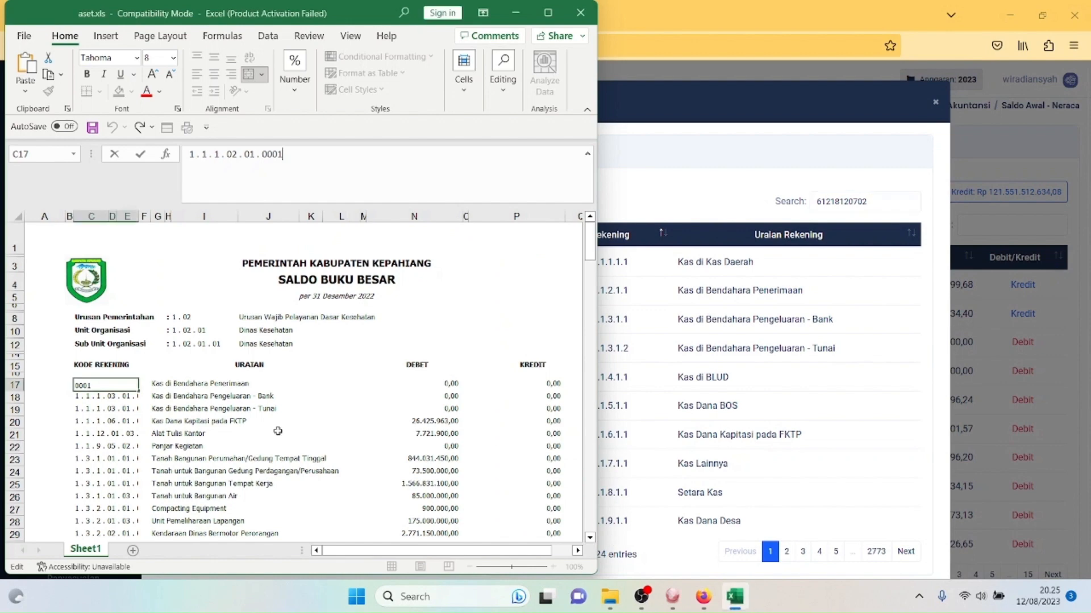
left_click(161, 415)
left_click(117, 384)
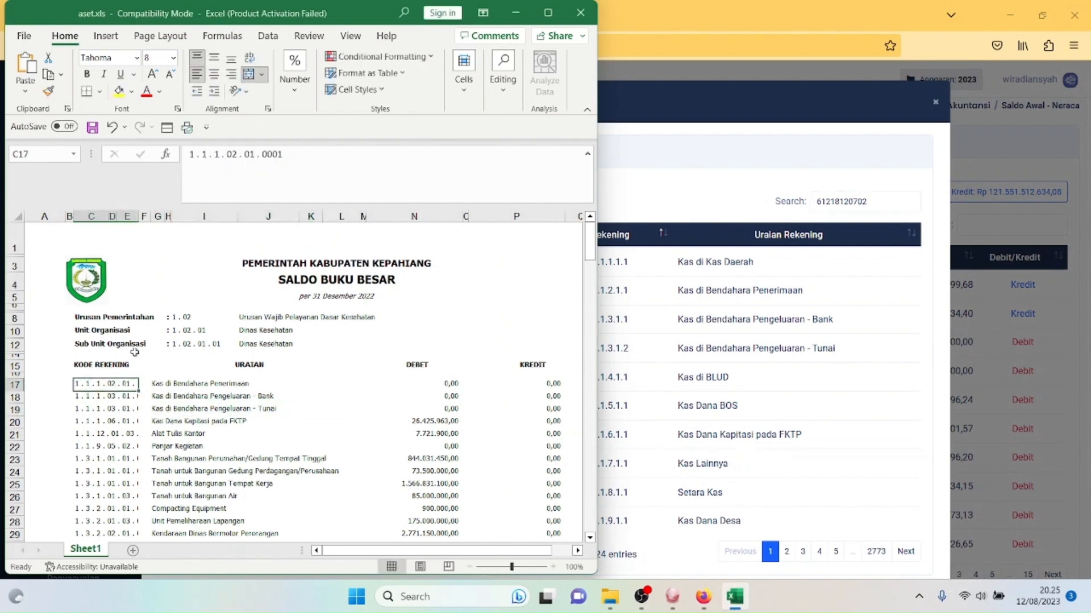
triple_click(308, 165)
key("ctrl+c")
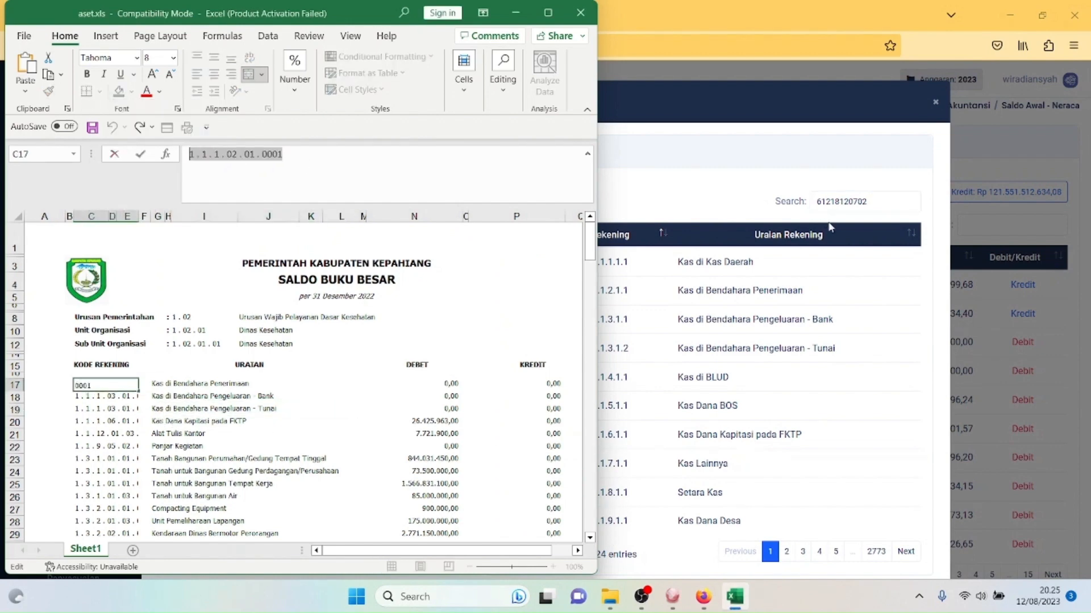
Step: Search the Neraca account list in Firefox for the copied code 1.1.1.02.01.0001, and clear the search
left_click(870, 209)
key("ctrl+a")
key("ctrl+v")
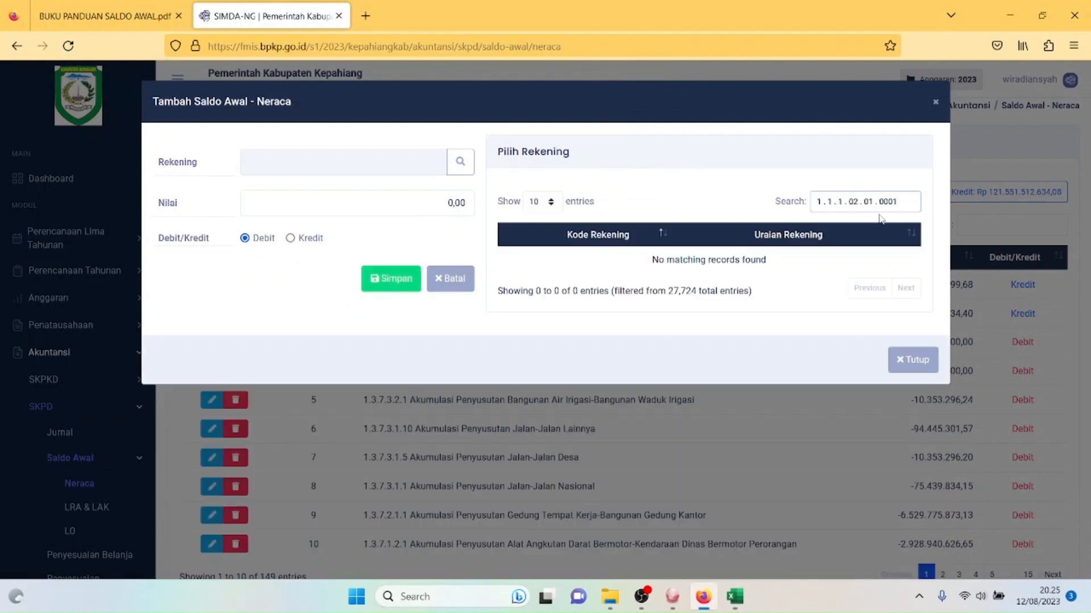
left_click_drag(900, 205, 770, 209)
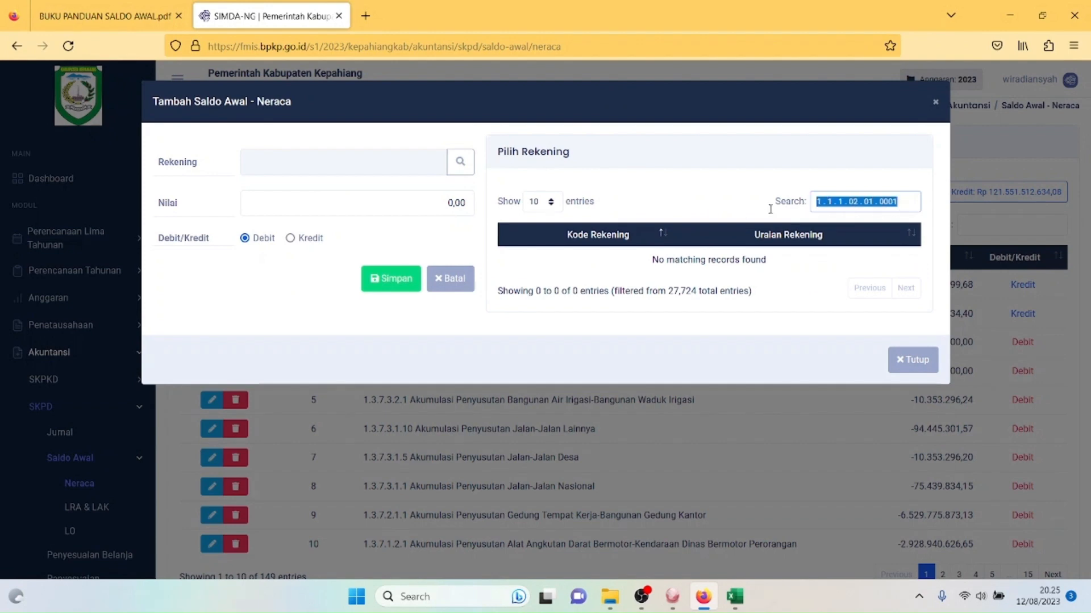
key("BackSpace")
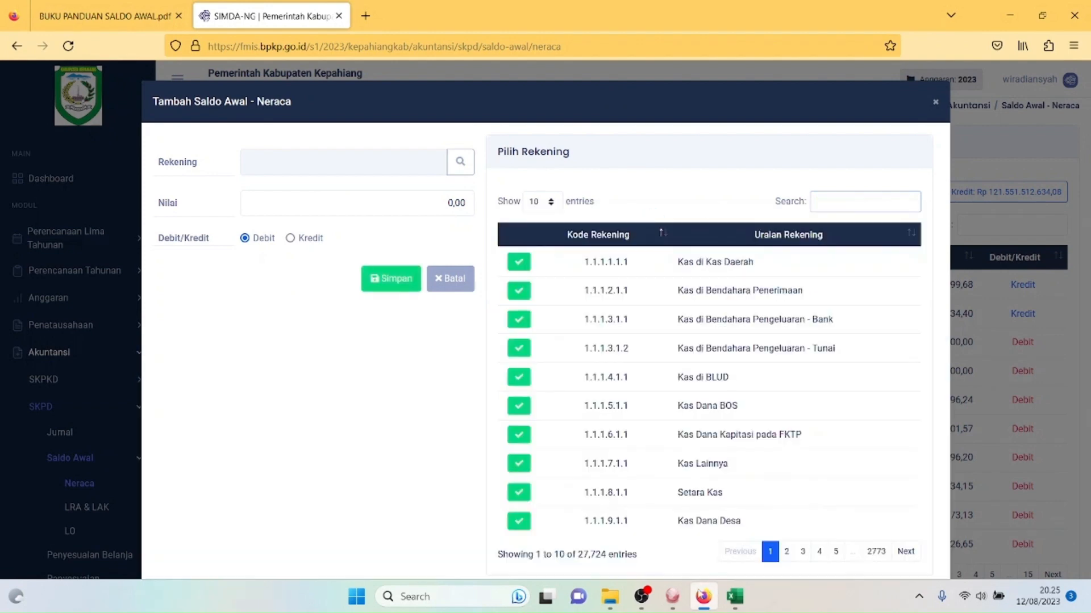
Step: Return to aset.xls in Excel and select the first account code in cell C17
left_click(734, 597)
left_click(159, 398)
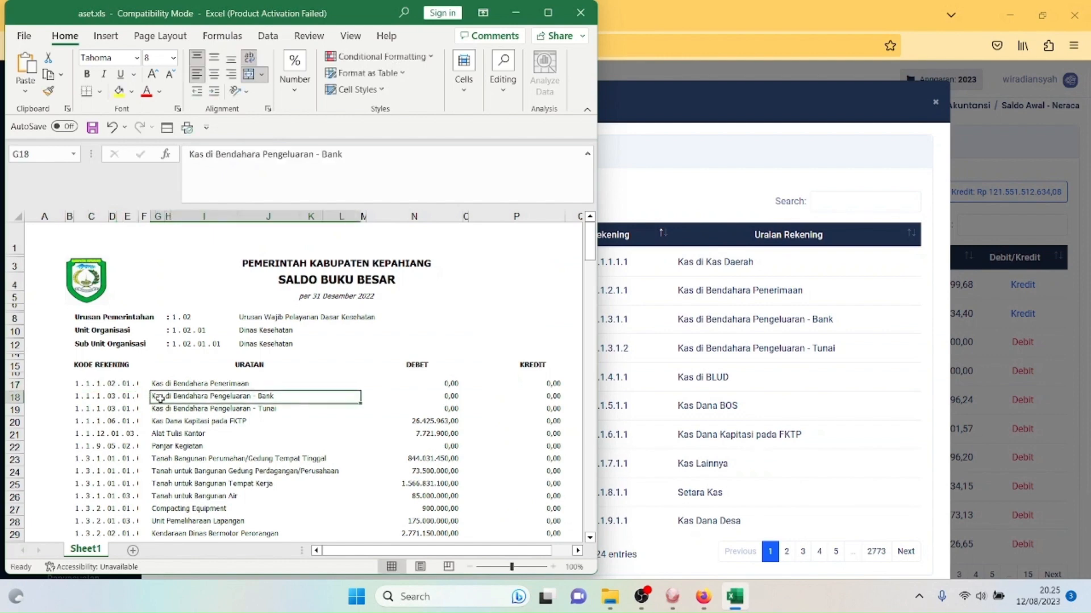
left_click(107, 383)
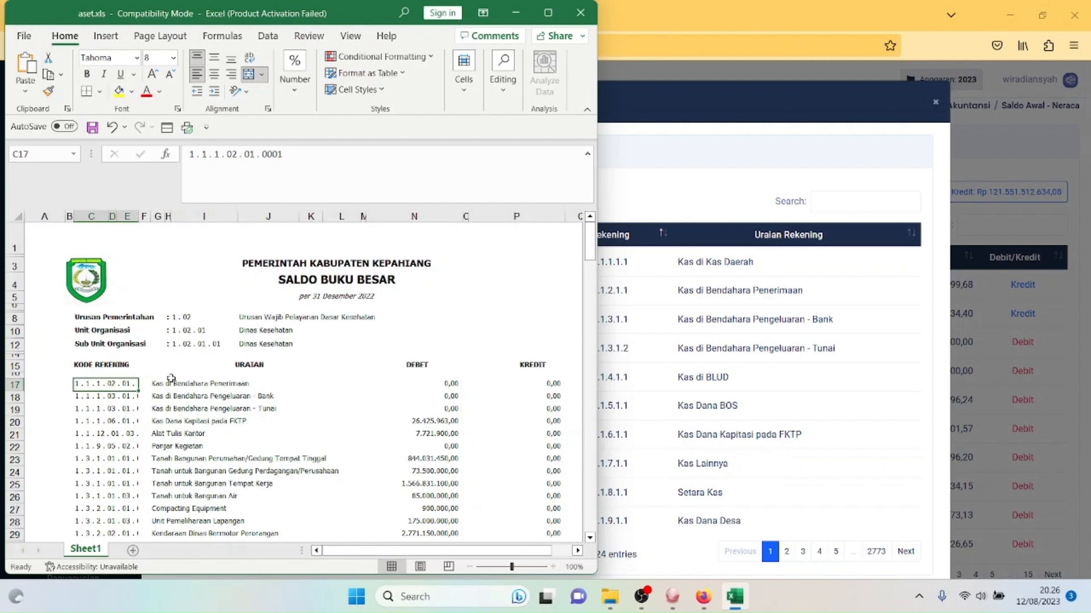
left_click_drag(108, 387, 103, 519)
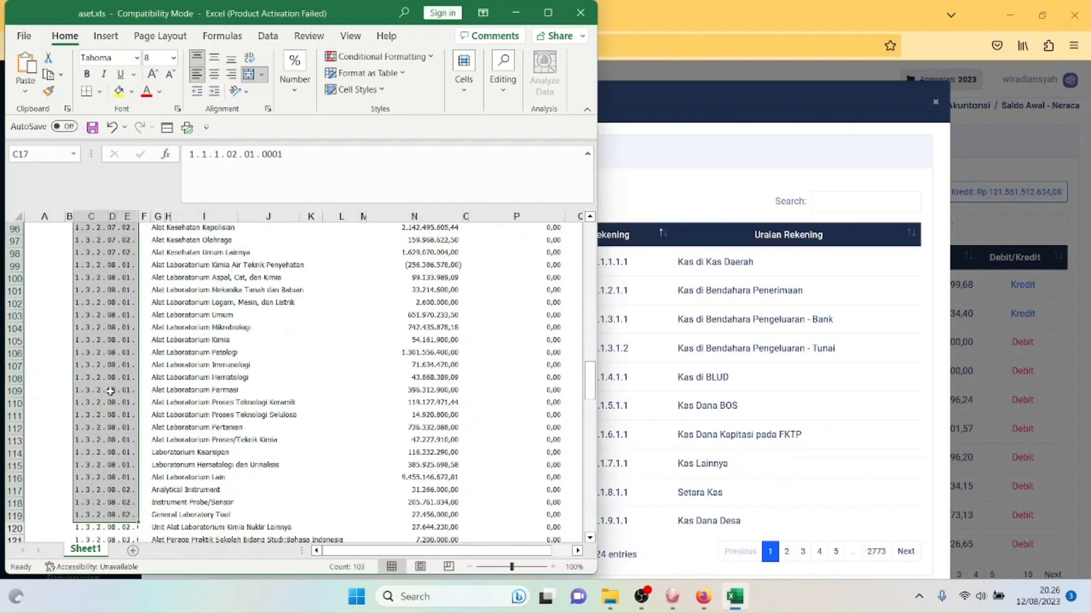
key("Up")
key("Up")
key("Up")
key("Up")
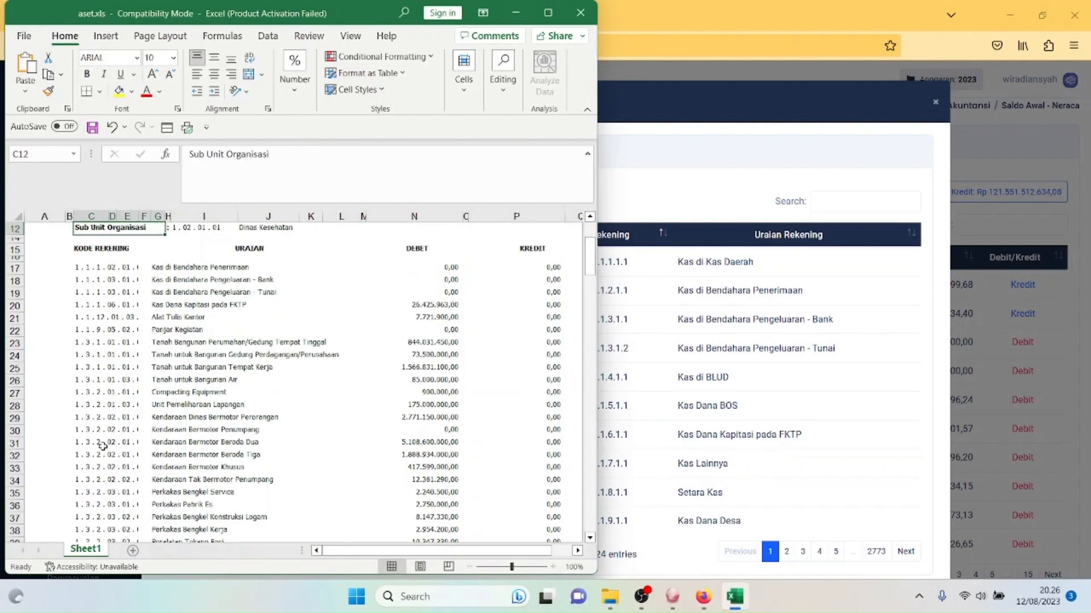
Step: Select the KODE REKENING codes from row 17 through row 132 and open Find and Replace for them
left_click(108, 269)
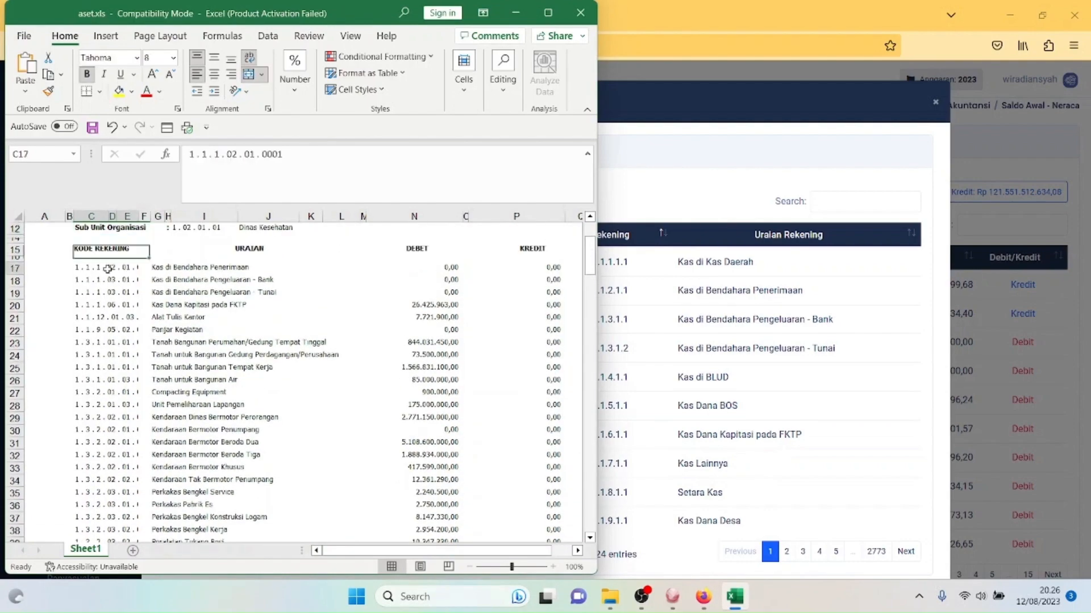
left_click_drag(107, 269, 125, 526)
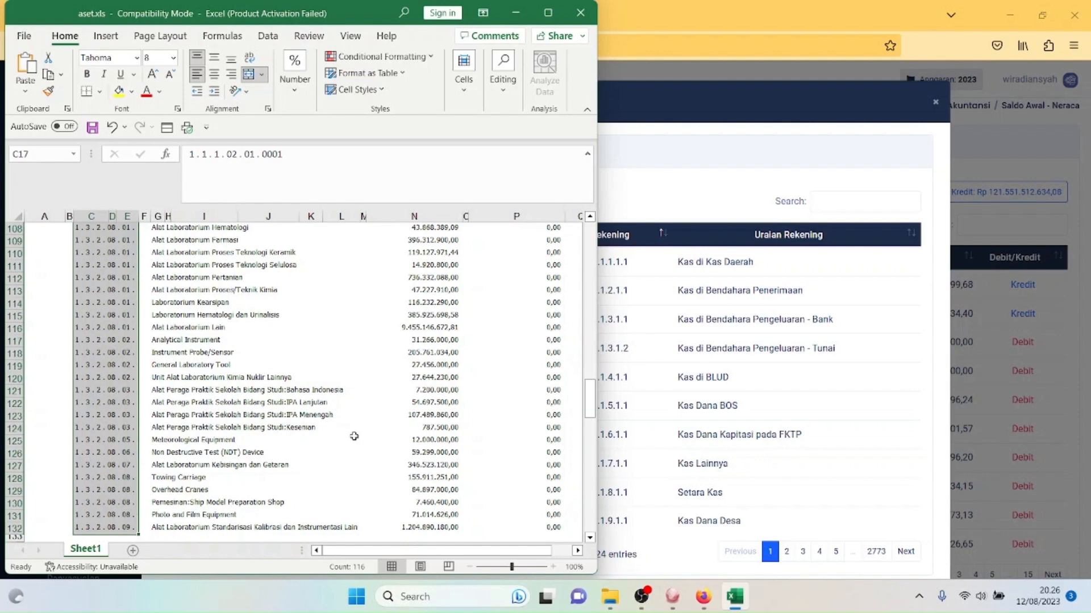
key("ctrl+h")
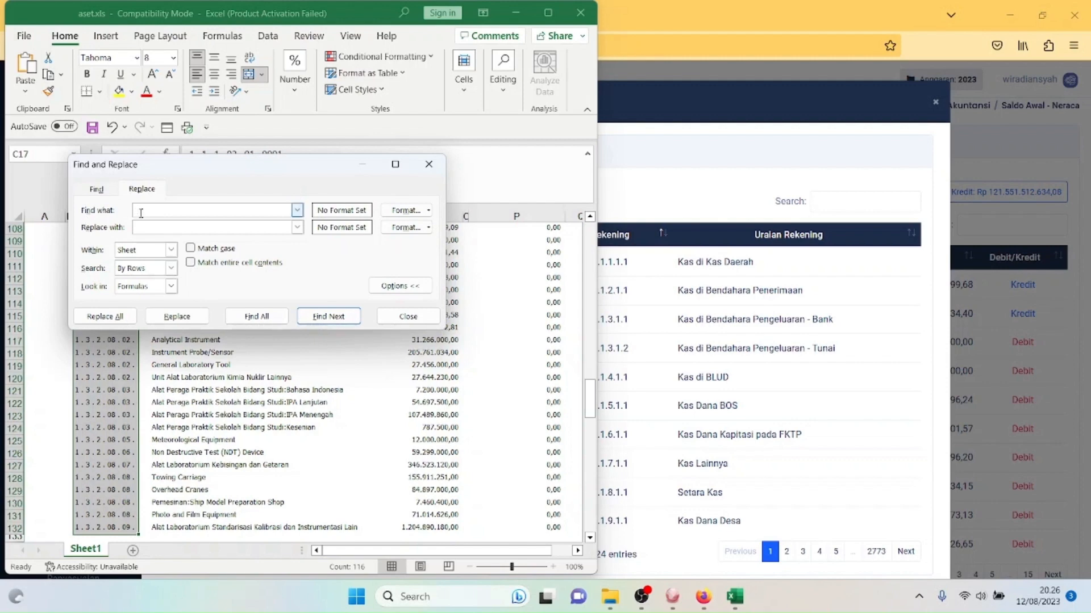
Step: Replace all spaces, and all 0 digits, with nothing in the selected KODE REKENING cells
left_click(110, 321)
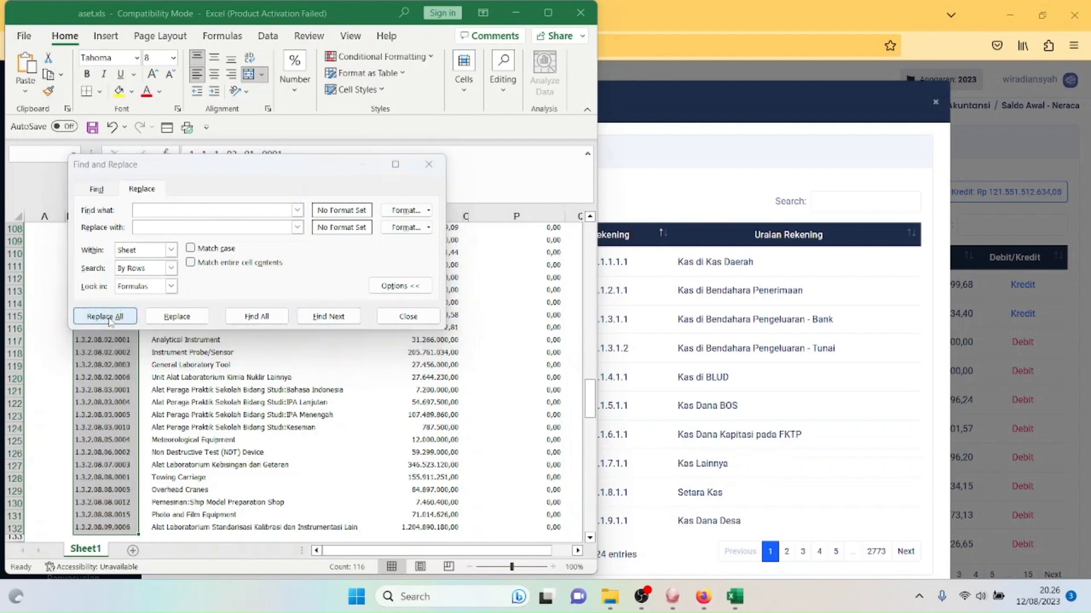
left_click(549, 336)
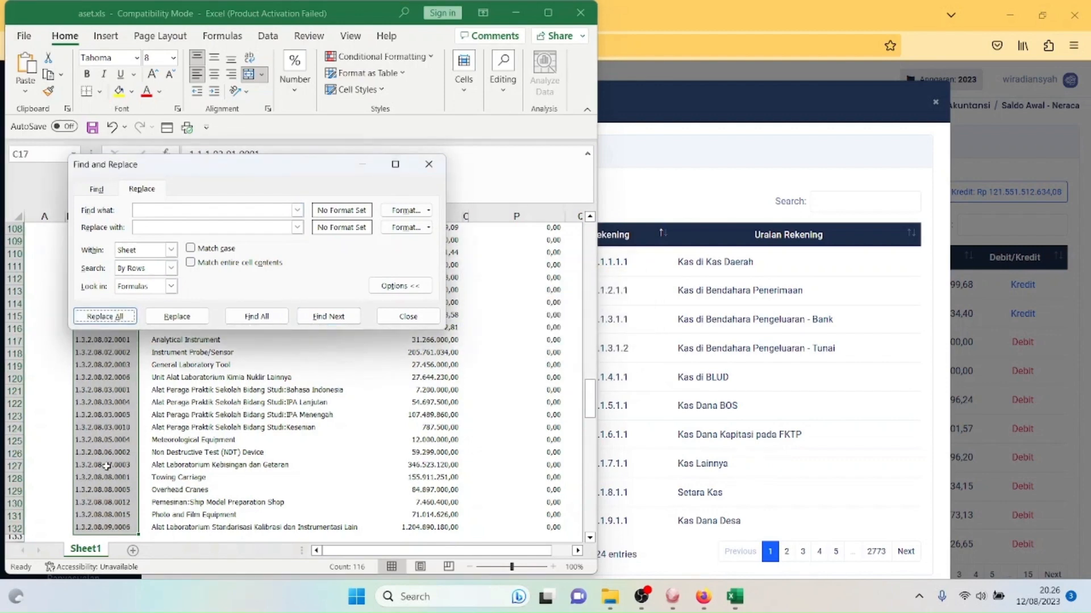
left_click(152, 208)
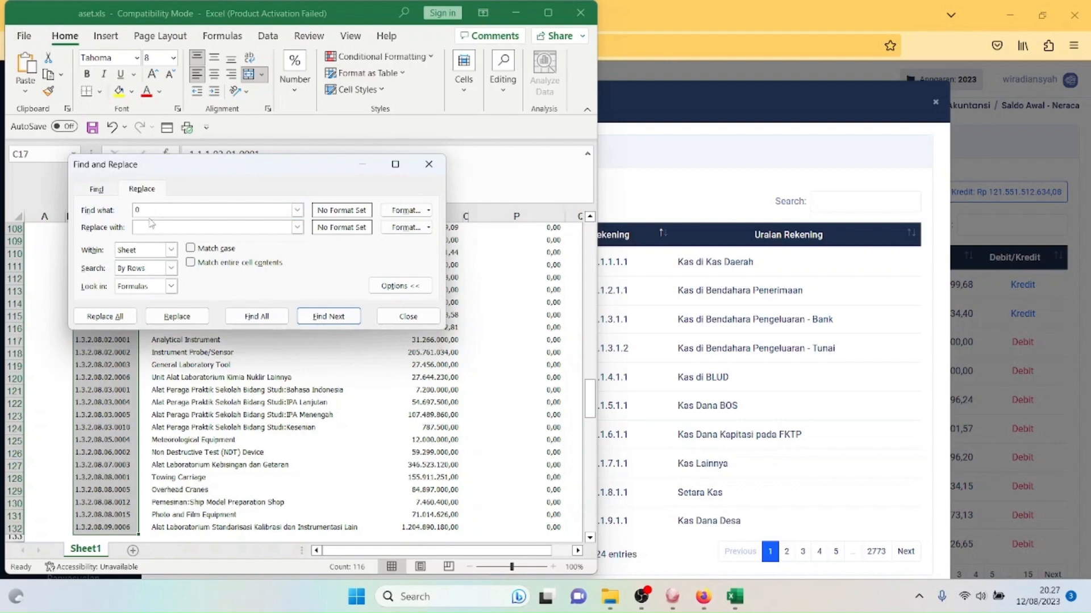
left_click(106, 318)
left_click(550, 335)
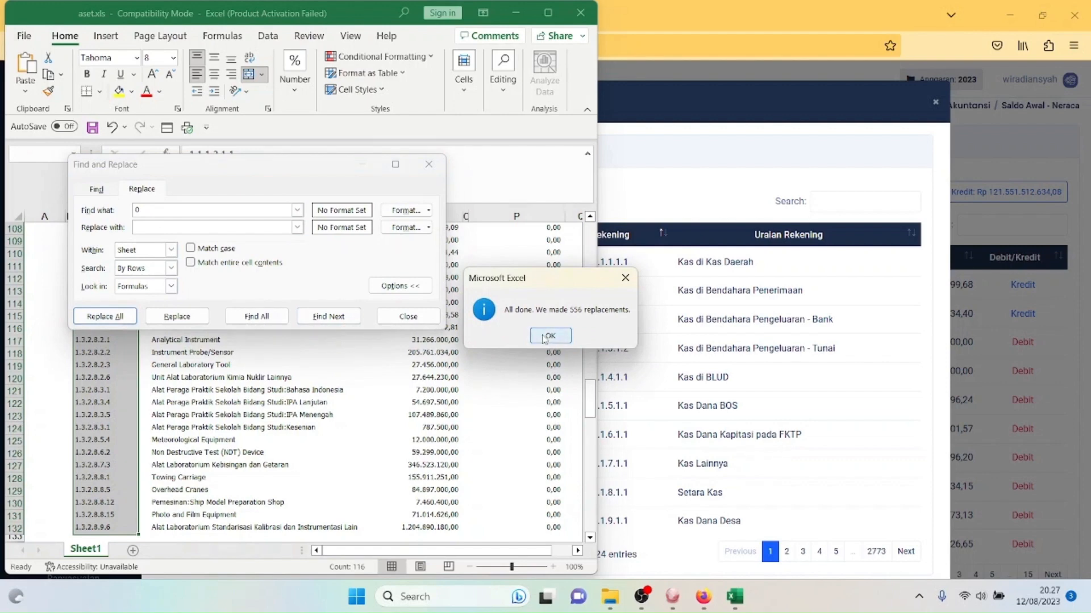
left_click(420, 317)
Step: Review the cleaned account codes in the KODE REKENING column, from row 115 up to the first entry in row 17
left_click(98, 322)
key("Up")
key("Up")
key("Up")
key("Up")
key("Up")
key("Up")
key("Up")
key("Up")
key("Up")
key("Up")
key("Up")
key("Up")
key("Up")
key("Up")
key("Up")
key("Up")
key("Up")
key("Up")
key("Up")
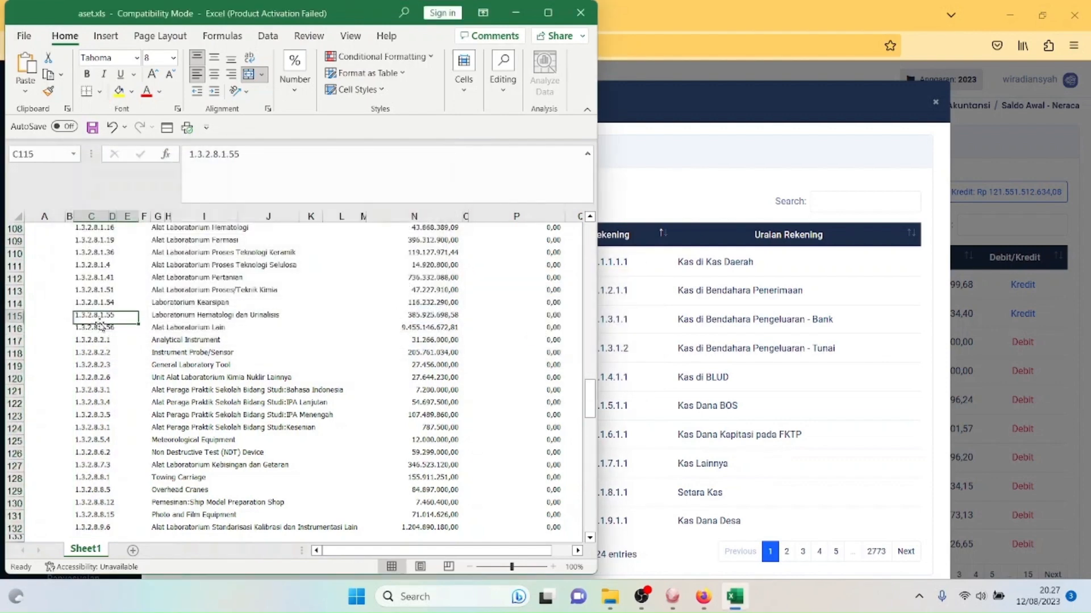
key("Up")
key("Up")
key("Up")
key("Up")
key("Up")
key("Up")
key("Up")
key("Up")
key("Up")
key("Up")
key("Up")
key("Up")
key("Up")
key("Up")
key("Up")
key("Up")
key("Up")
key("Up")
key("Up")
key("Up")
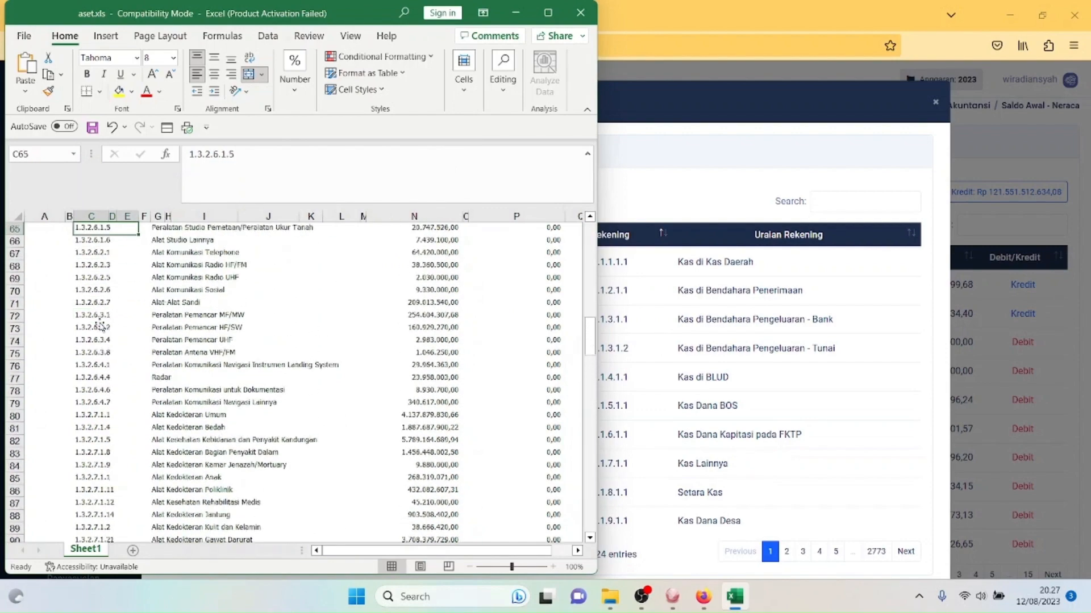
key("Up")
key("Up")
key("Up")
key("Up")
key("Up")
key("Up")
key("Up")
key("Up")
key("Up")
key("Up")
key("Up")
key("Up")
key("Up")
key("Up")
key("Up")
key("Up")
key("Up")
key("Up")
key("Up")
key("Up")
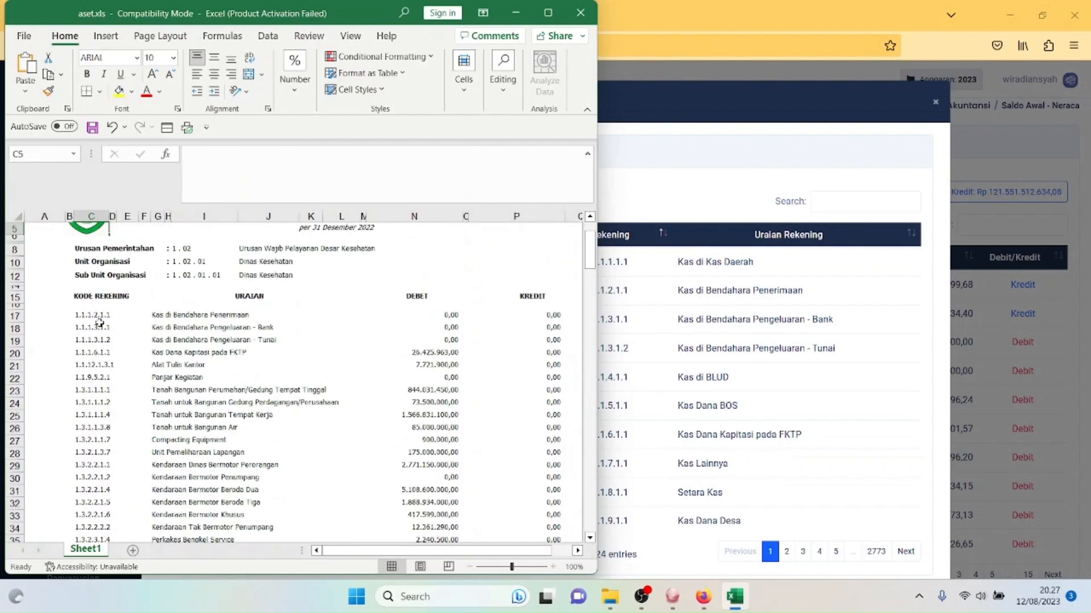
key("Down")
key("Down")
key("Down")
key("Down")
key("Down")
key("Down")
key("Down")
key("Down")
key("Down")
key("Down")
key("Down")
key("Down")
key("Down")
key("Up")
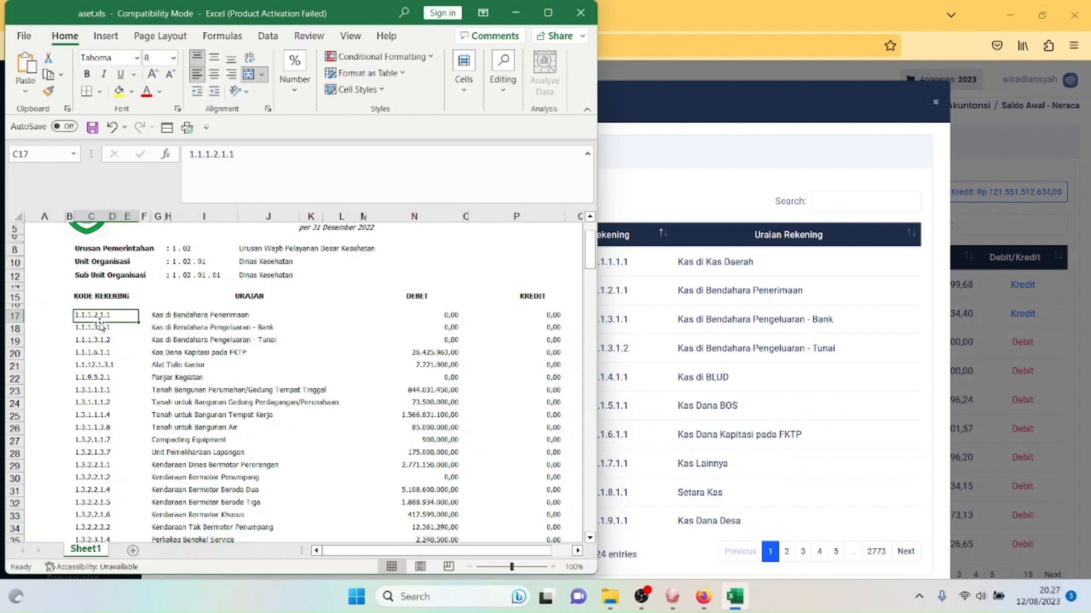
Step: Shrink the browser window and place the aset.xls workbook beside it so both are visible
left_click(1043, 16)
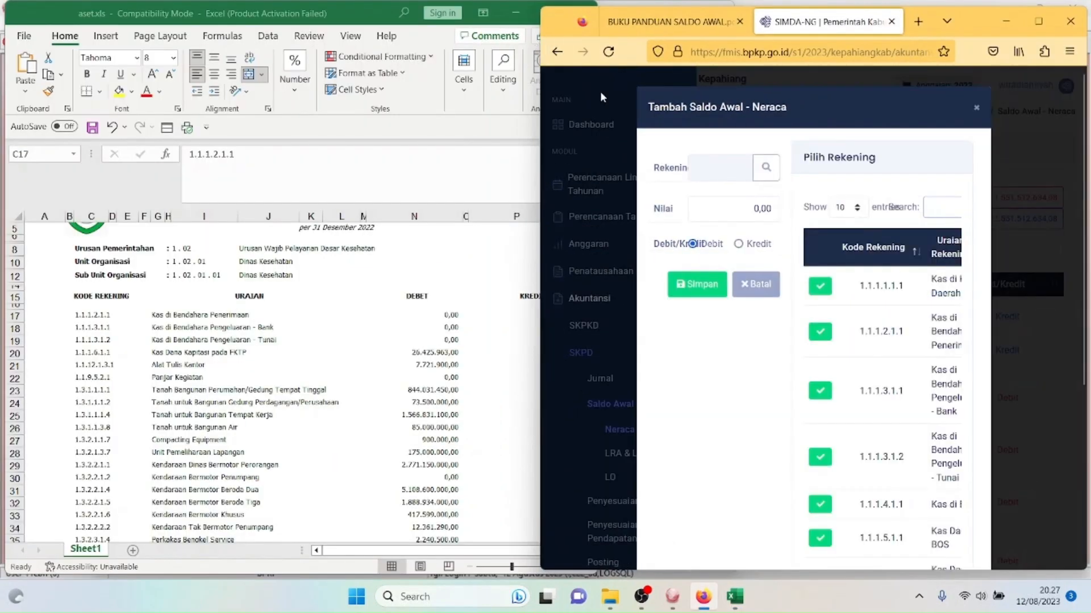
left_click(902, 208)
left_click_drag(328, 11, 277, 23)
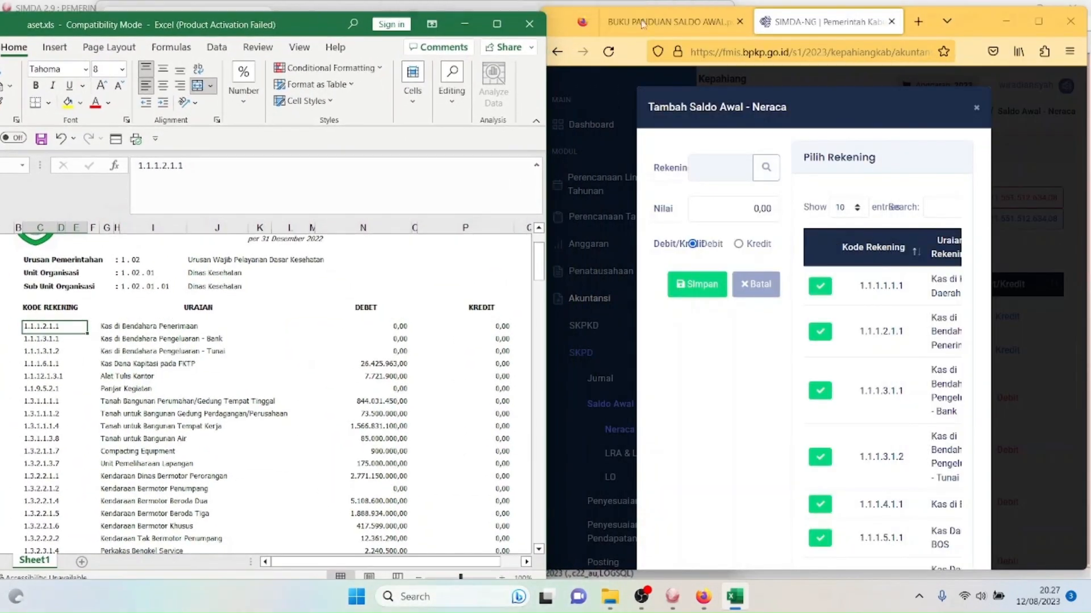
left_click(967, 30)
Step: Examine the account code, URAIAN, DEBET and KREDIT cells of the Kas di Bendahara Penerimaan row
left_click(343, 304)
left_click(385, 339)
left_click(384, 328)
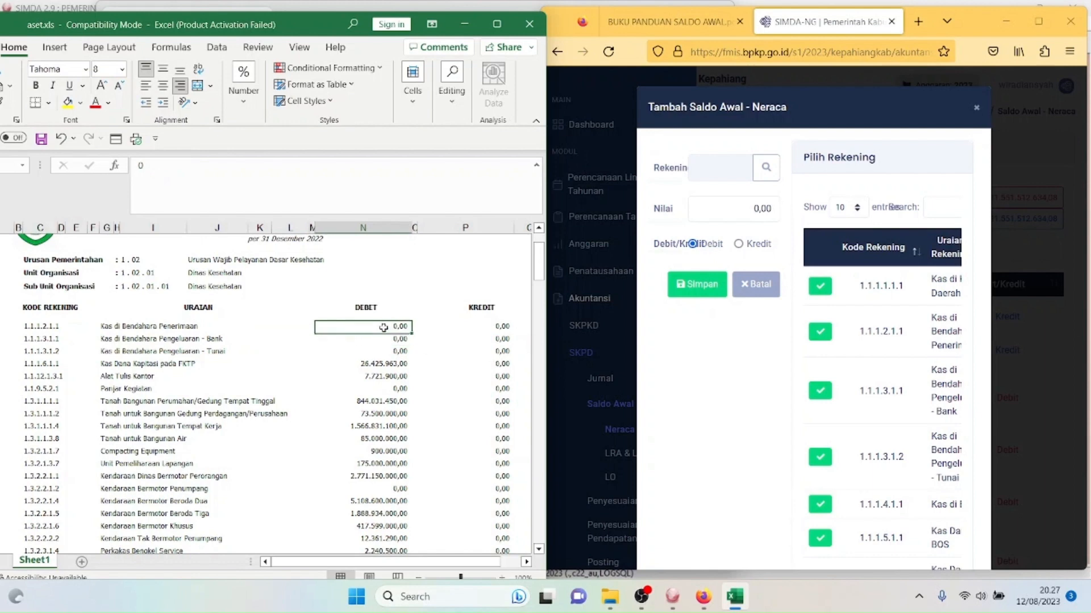
key("Right")
key("Right")
key("Right")
key("Left")
key("Left")
key("Left")
key("Left")
key("Left")
key("Left")
key("Left")
key("Left")
key("Left")
key("Left")
key("Left")
key("Left")
key("Left")
key("Left")
key("Left")
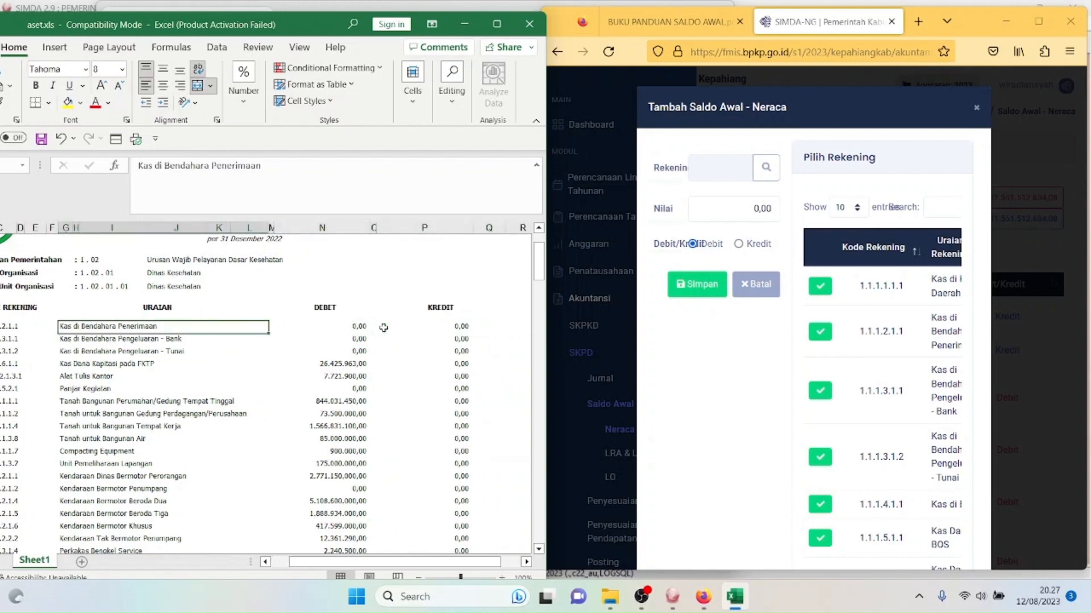
key("Right")
key("Right")
key("Right")
key("Right")
key("Right")
key("Right")
key("Right")
key("Right")
key("Right")
key("Right")
key("Right")
key("Right")
key("Right")
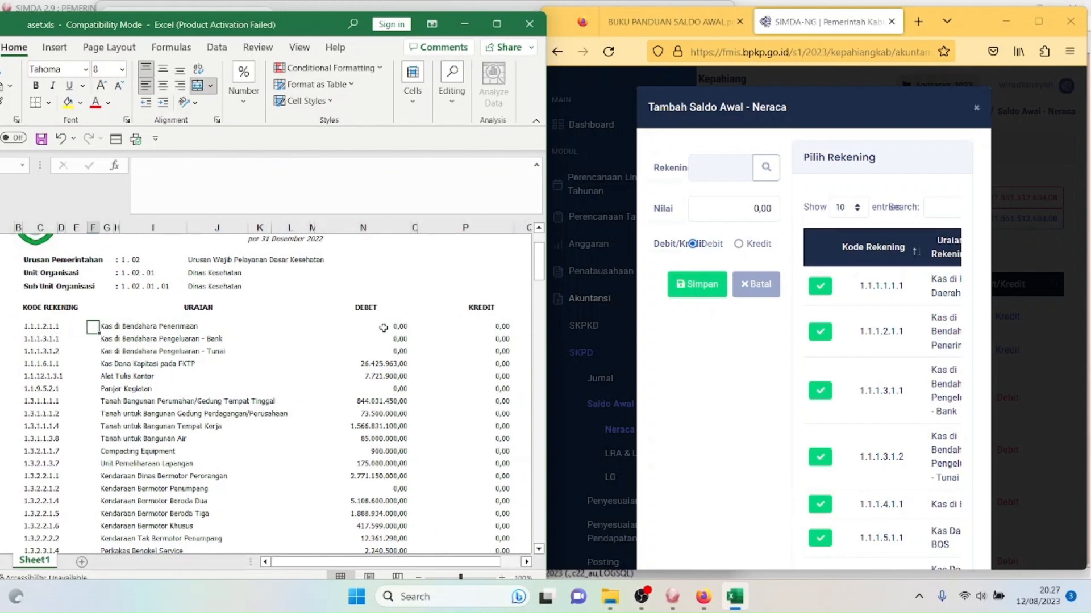
key("Left")
key("Left")
key("Left")
key("Left")
key("Left")
key("Left")
key("Left")
key("Left")
key("Left")
key("Left")
key("Left")
key("Left")
key("Left")
key("Left")
key("Left")
key("Left")
key("Left")
key("Left")
key("Left")
key("Left")
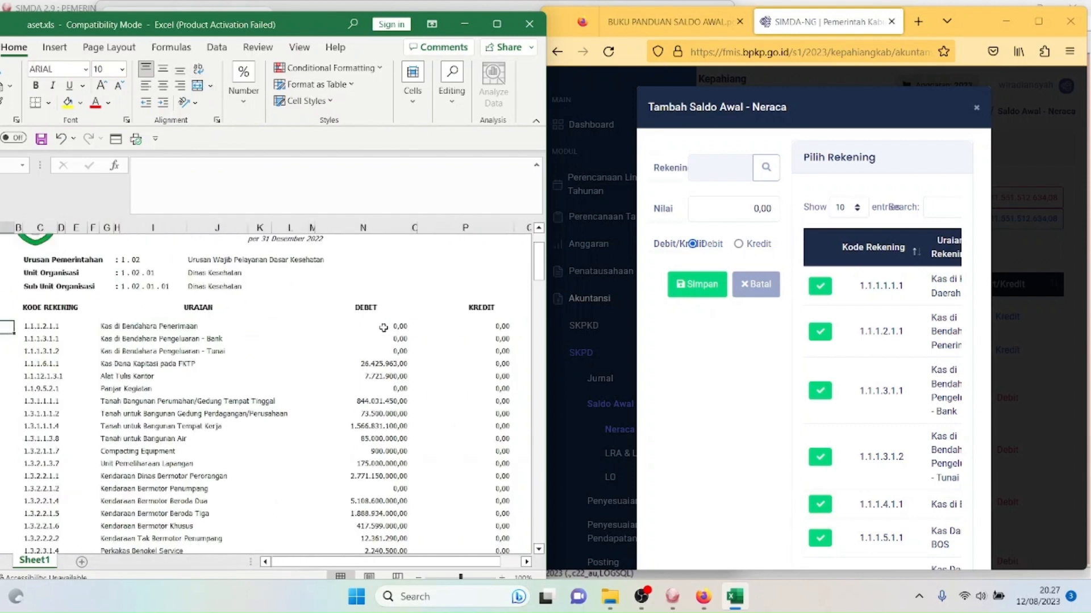
Step: Copy the account code 1.1.1.6.1.1 of Kas Dana Kapitasi pada FKTP from the worksheet
key("Right")
key("Down")
key("Down")
key("Down")
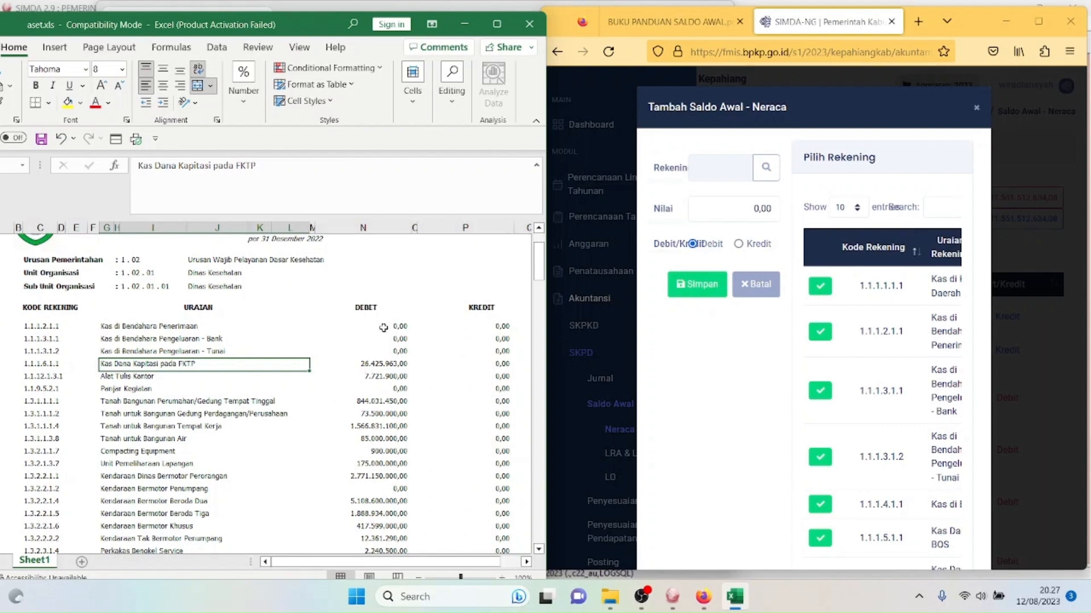
key("Left")
key("Left")
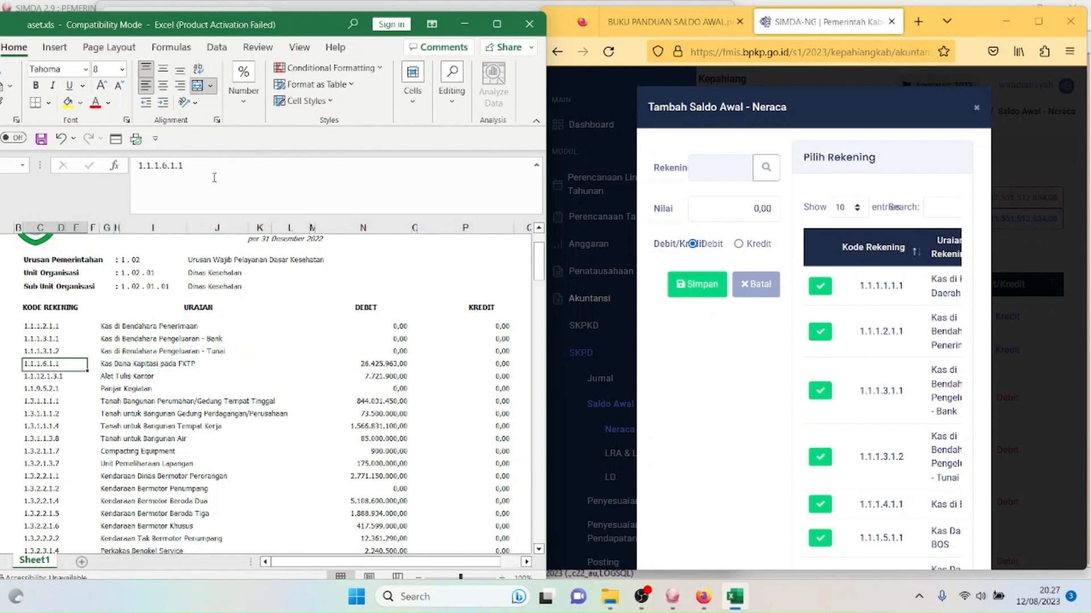
left_click_drag(215, 178, 99, 189)
key("ctrl+c")
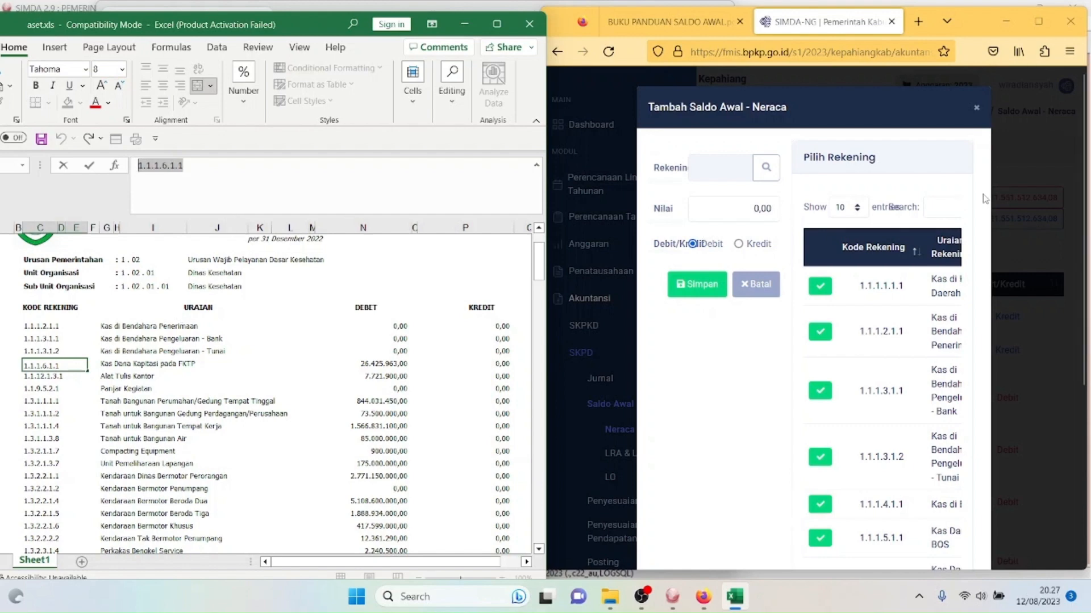
Step: Search the Pilih Rekening list in the browser for 1.1.1.6.1.1 and select that account for the new opening balance
left_click(939, 205)
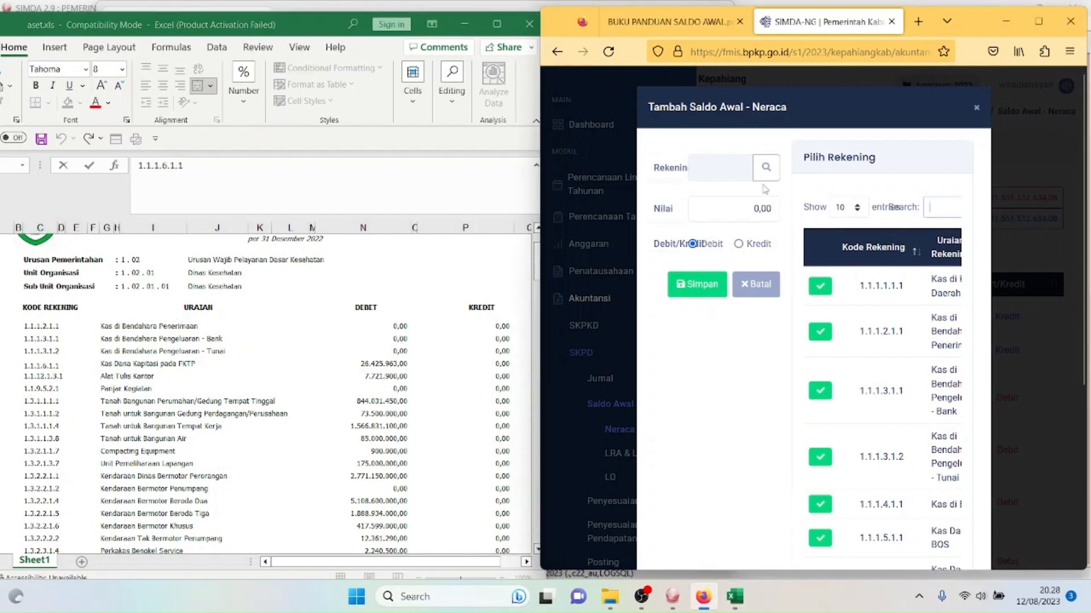
left_click(766, 167)
left_click(939, 208)
key("ctrl+v")
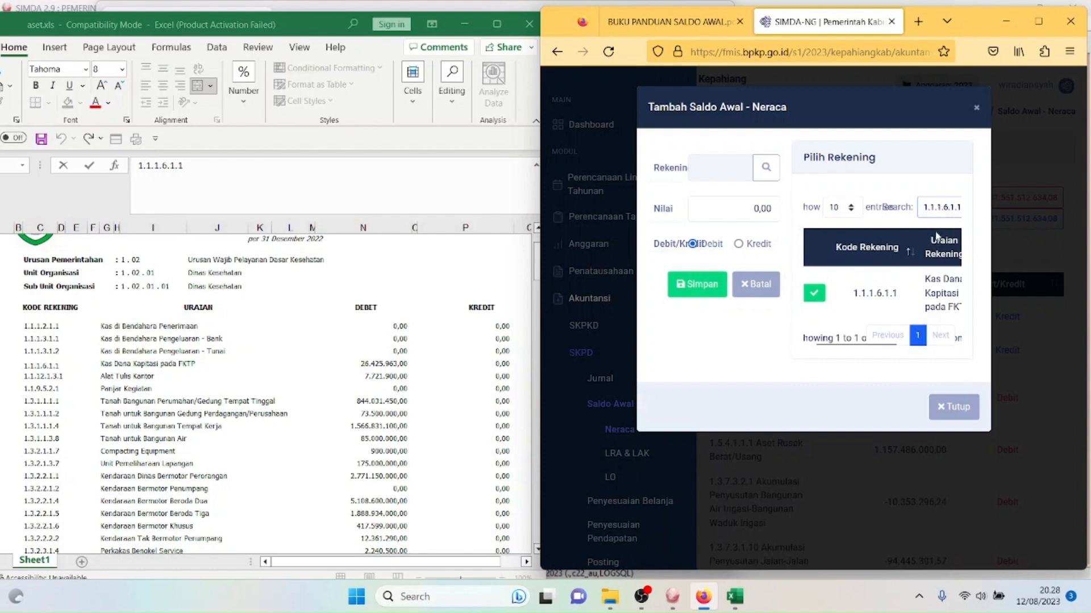
left_click(888, 299)
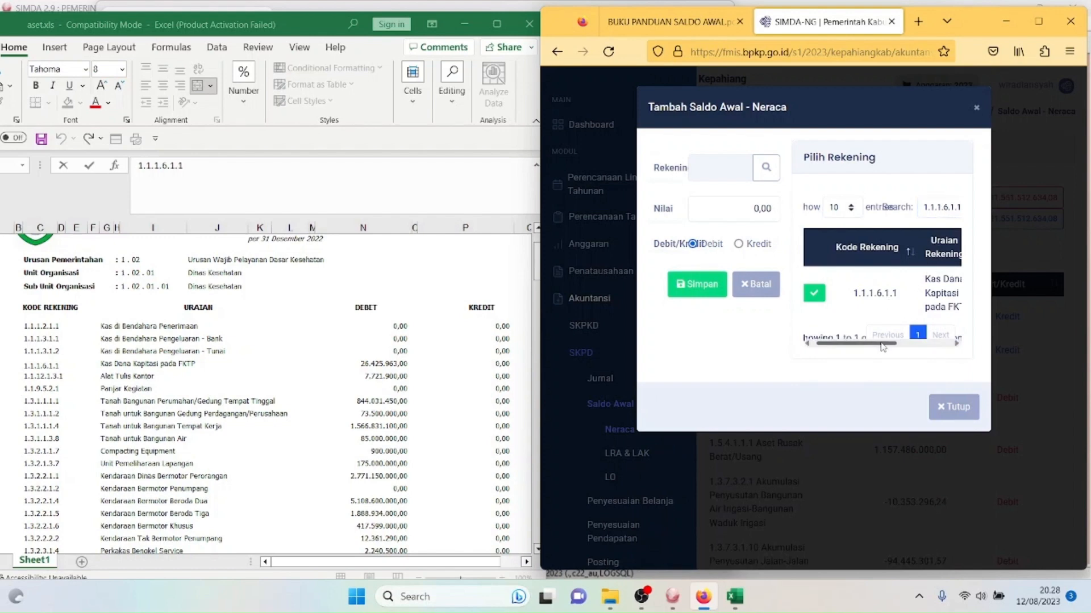
mouse_move(882, 344)
left_mouse_down()
mouse_move(896, 344)
mouse_move(868, 347)
left_mouse_up()
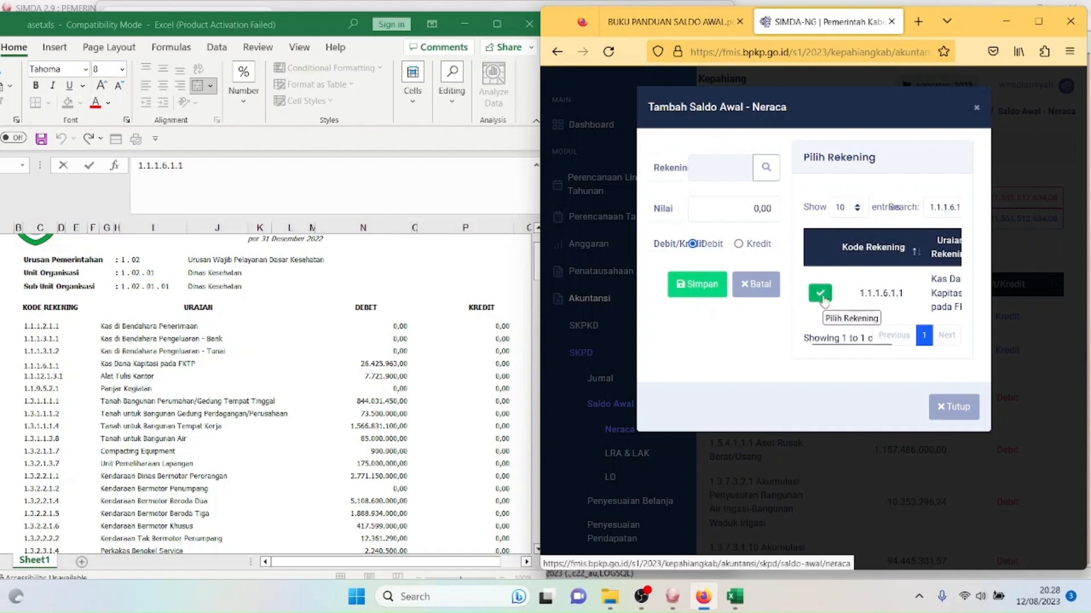
left_click(821, 294)
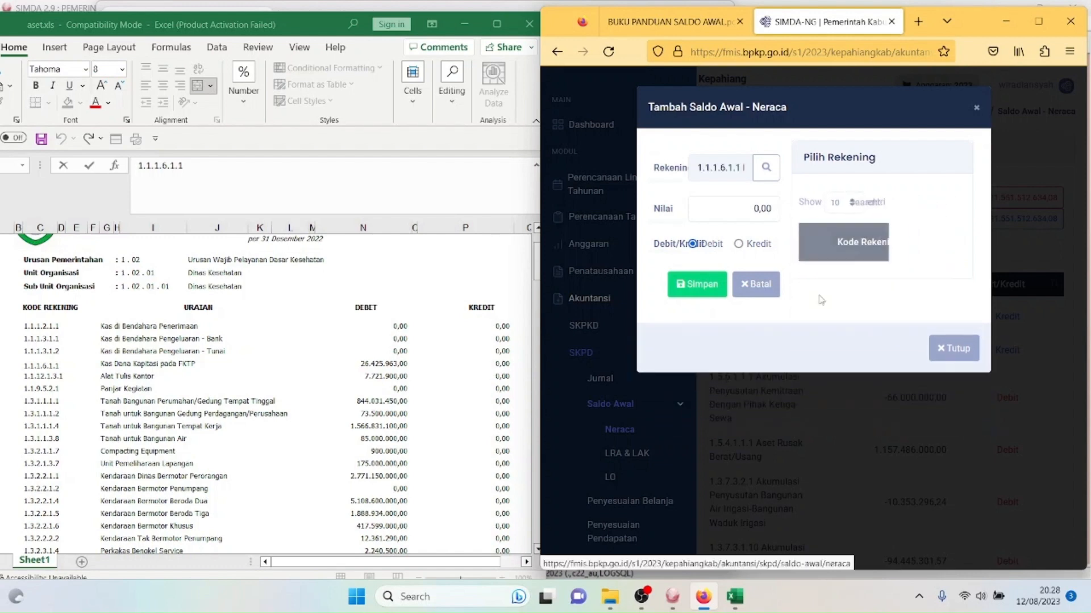
Step: Copy the DEBET amount of Kas Dana Kapitasi pada FKTP and enter 26.425.963,00 as the Nilai, classified as Debit
left_click(139, 378)
left_click(365, 362)
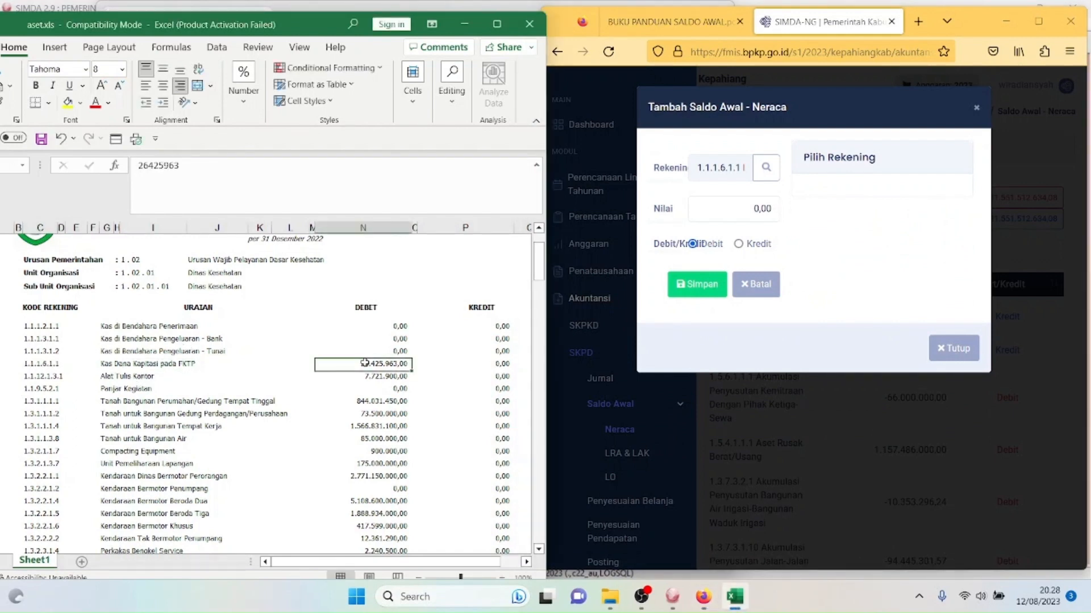
double_click(361, 363)
left_click_drag(364, 363, 475, 368)
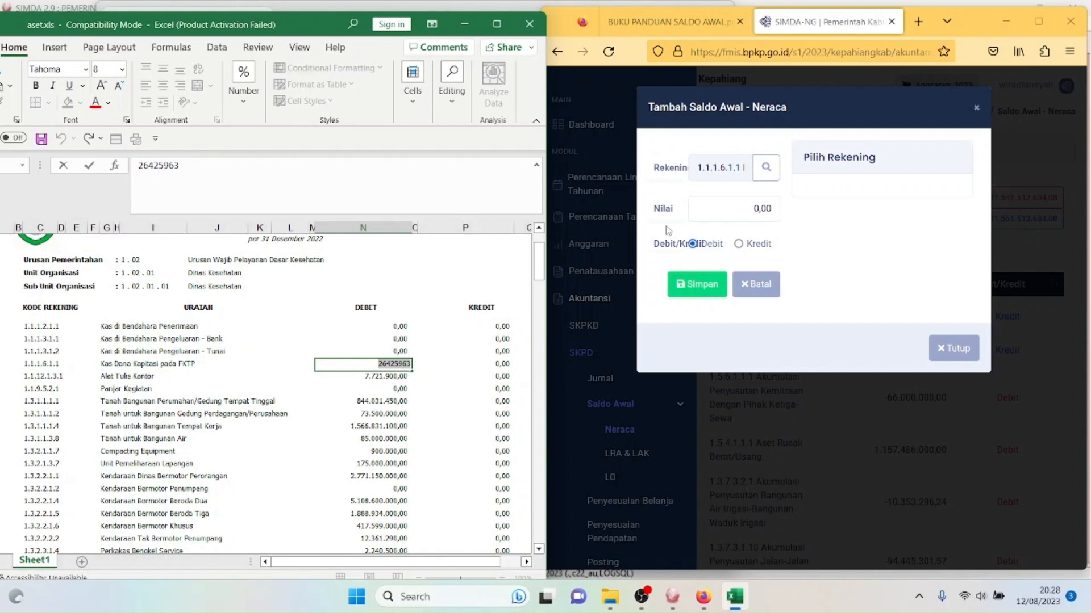
left_click(735, 212)
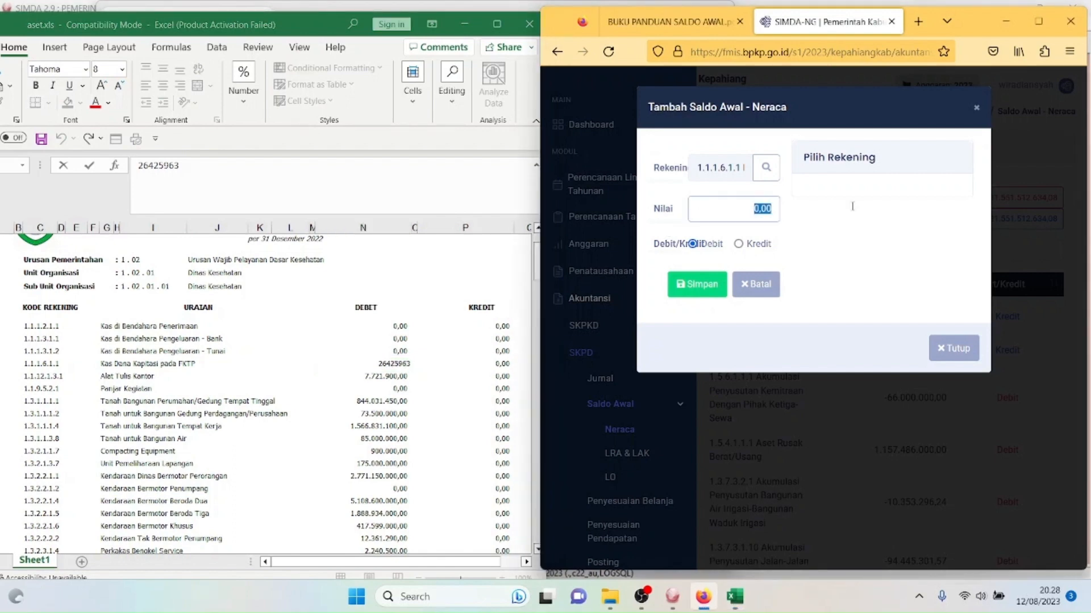
type("26.425.963,00")
left_click(739, 244)
left_click(694, 245)
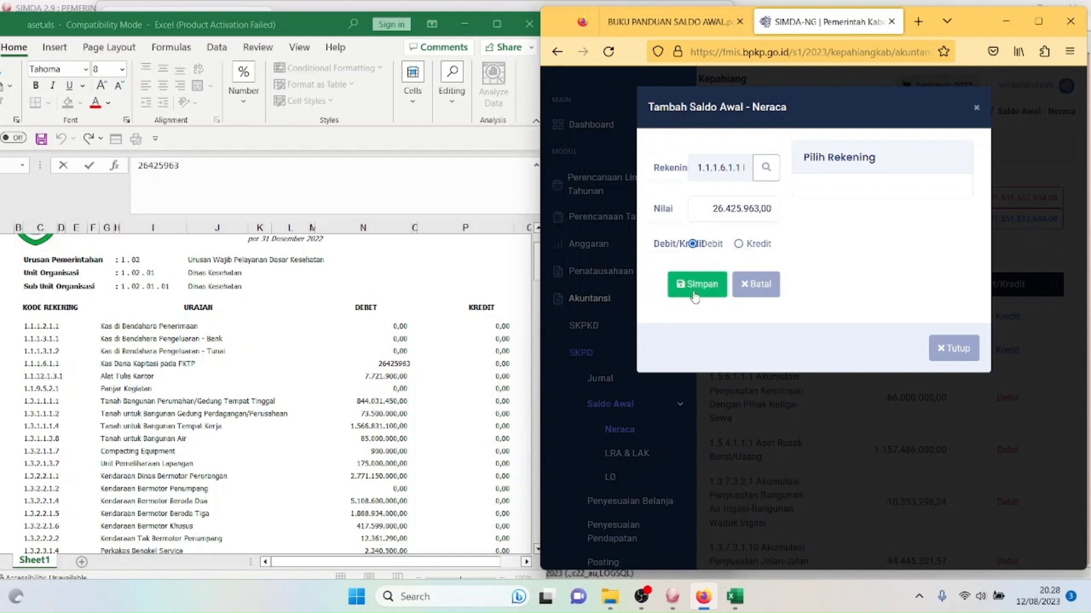
Step: Try to save the opening balance for account 1.1.1.6.1.1 and close the Tambah Saldo Awal - Neraca form
left_click(695, 288)
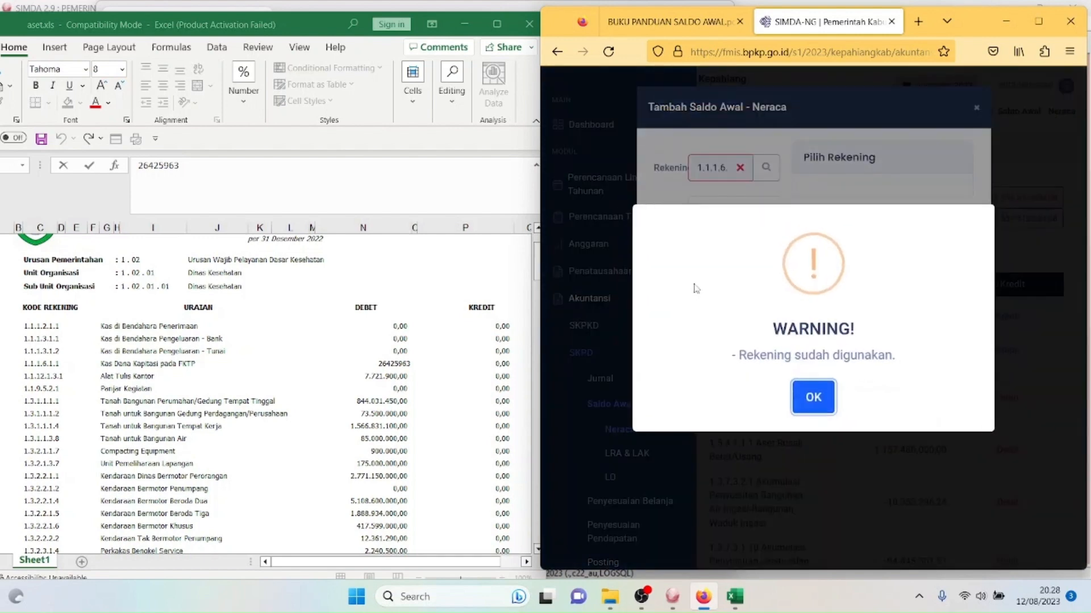
left_click(816, 399)
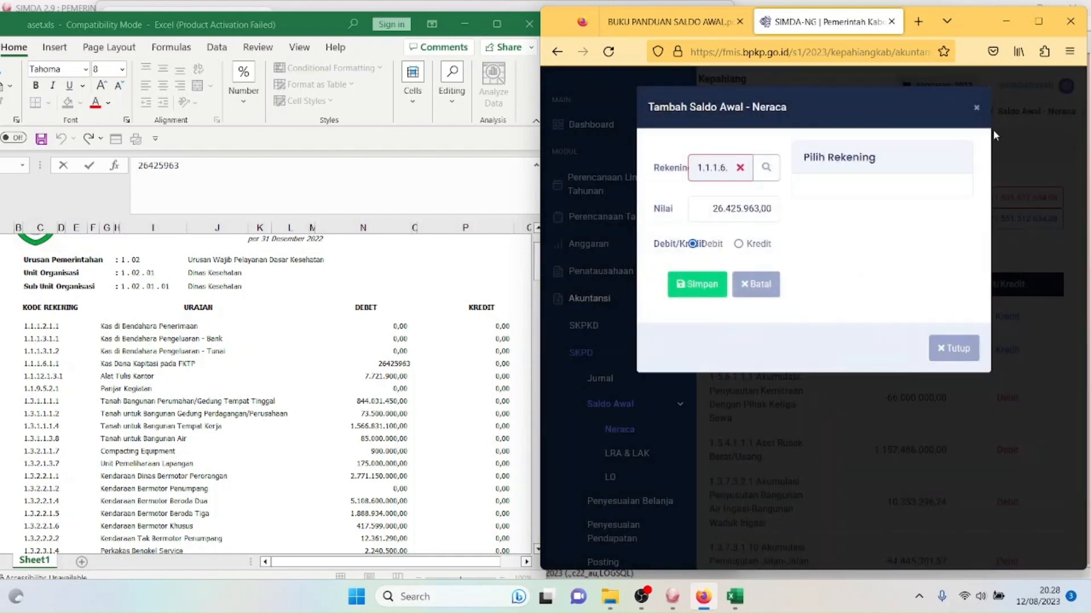
left_click(977, 110)
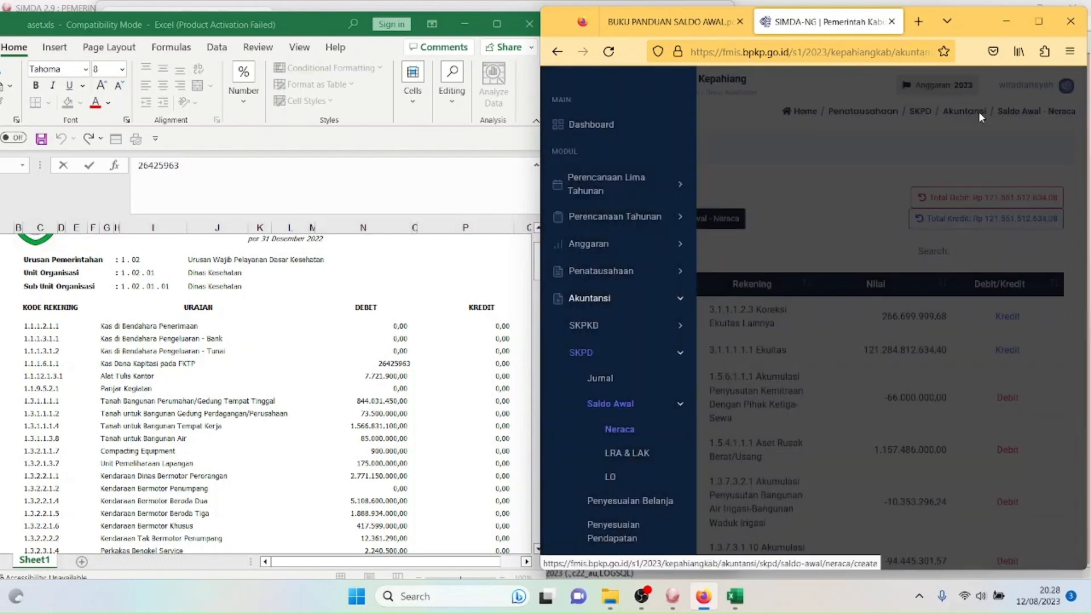
Step: Review the Excel files in the neraca folder and the KODE REKENING cells in aset.xls against the Saldo Awal - Neraca list
left_click(403, 361)
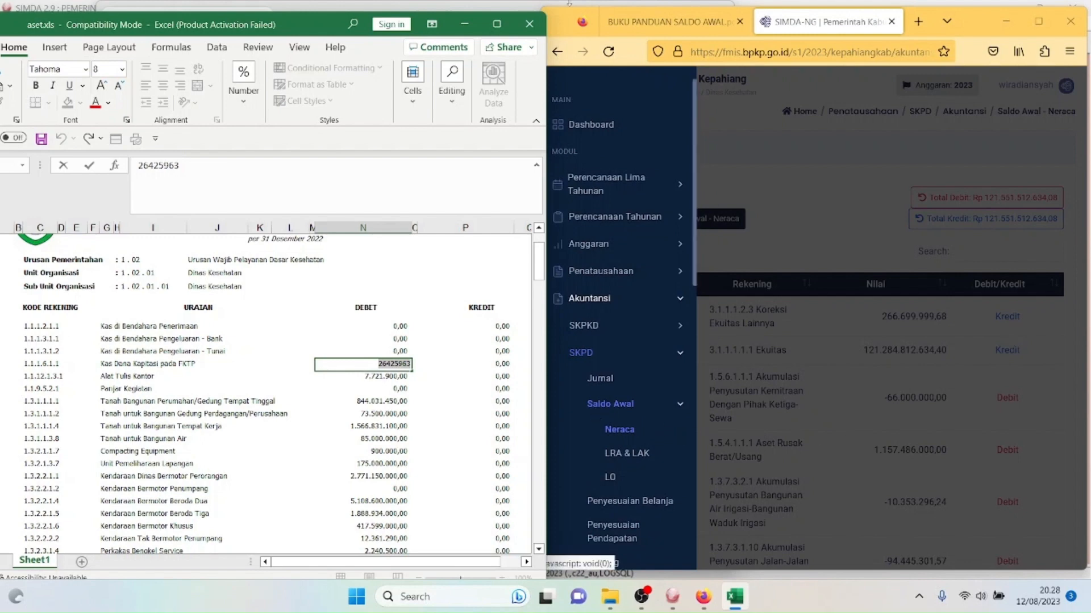
left_click(610, 596)
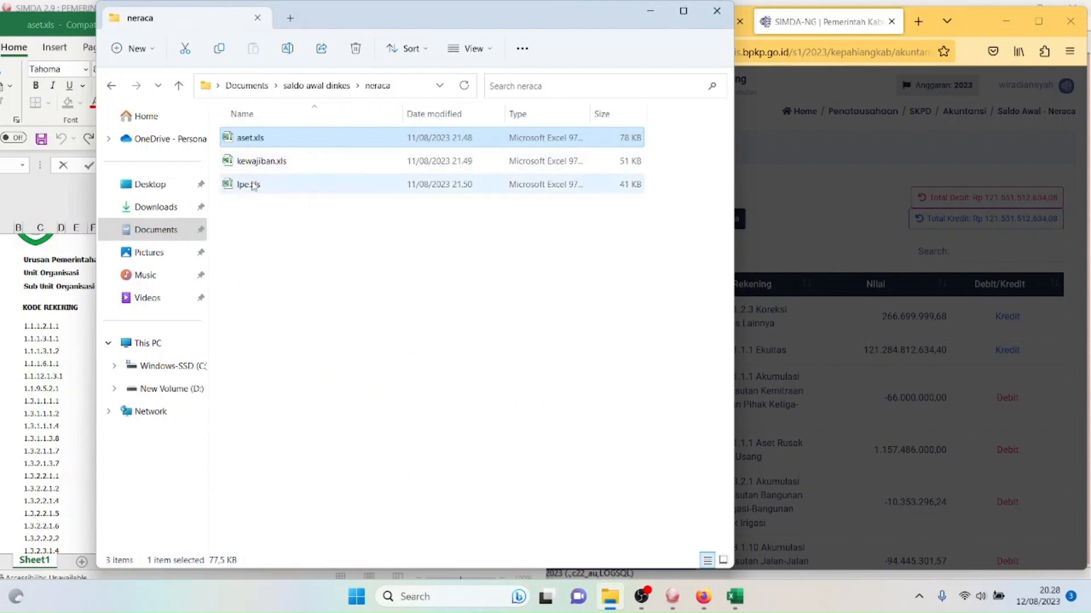
left_click(51, 336)
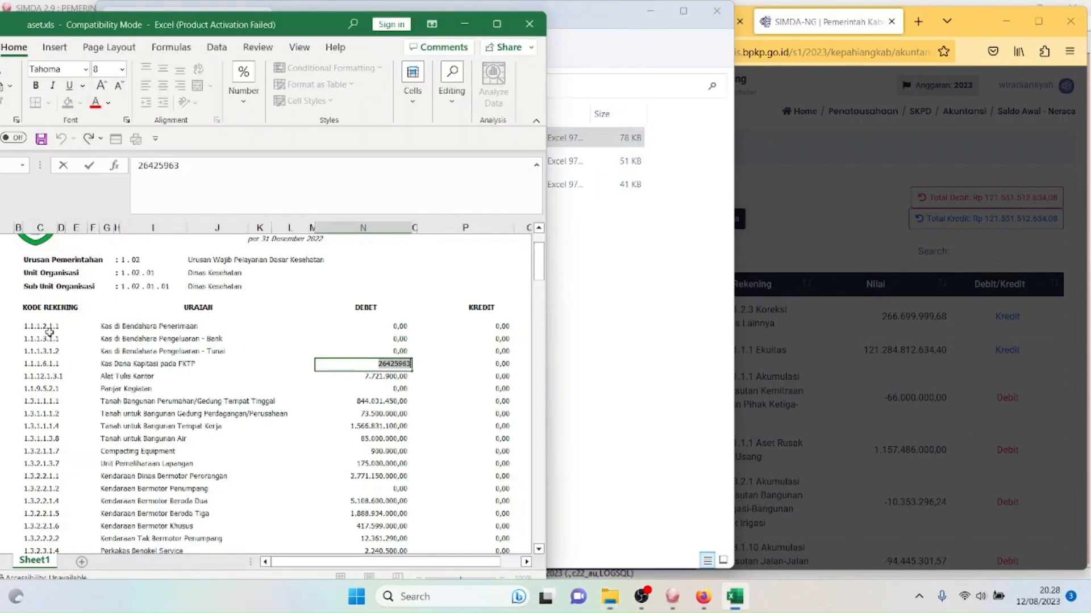
left_click_drag(48, 326, 50, 453)
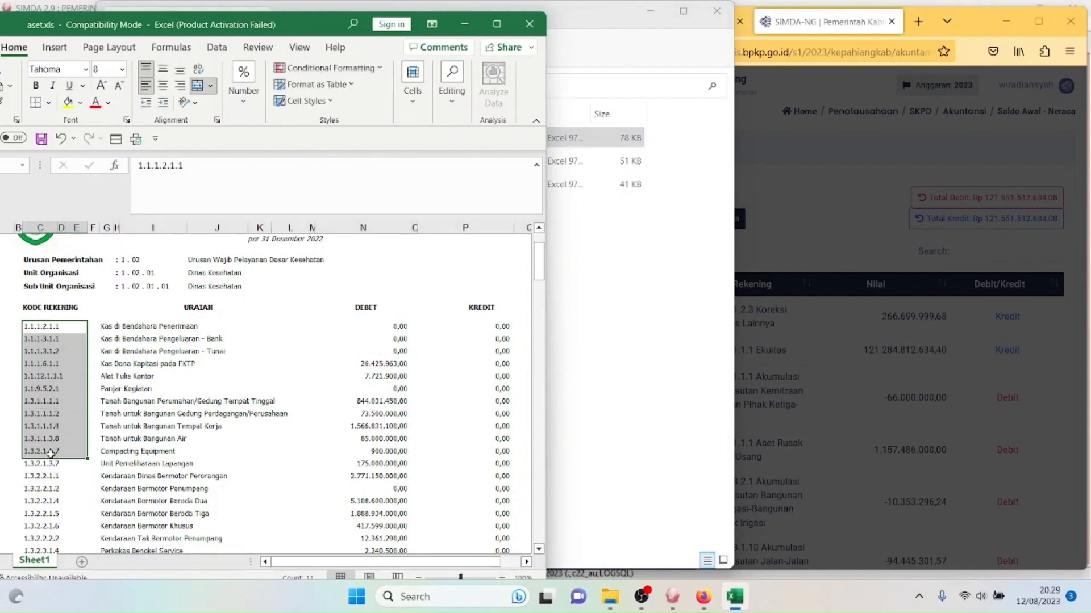
left_click(883, 272)
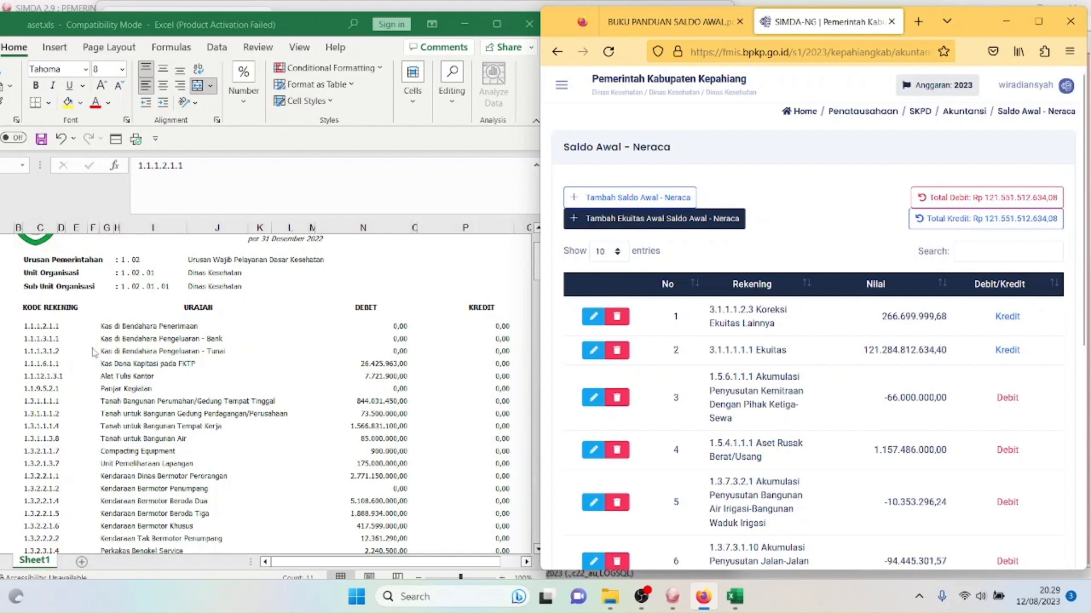
left_click(144, 320)
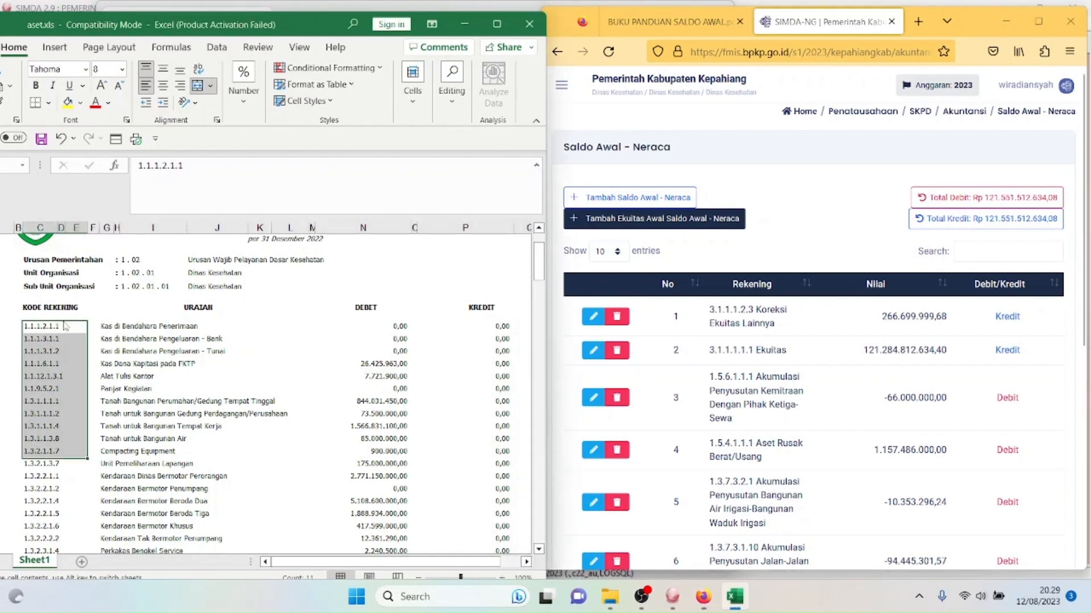
Step: Bring the workbook's row numbers into view and fill row 20, Kas Dana Kapitasi pada FKTP, with yellow
left_click_drag(238, 26, 299, 29)
key("Up")
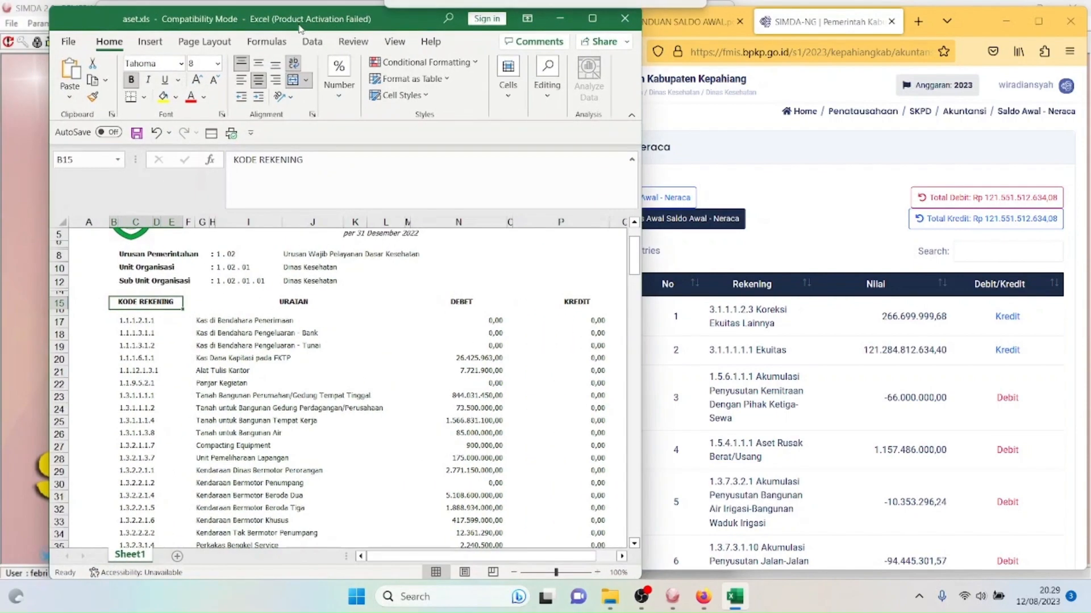
left_click(57, 359)
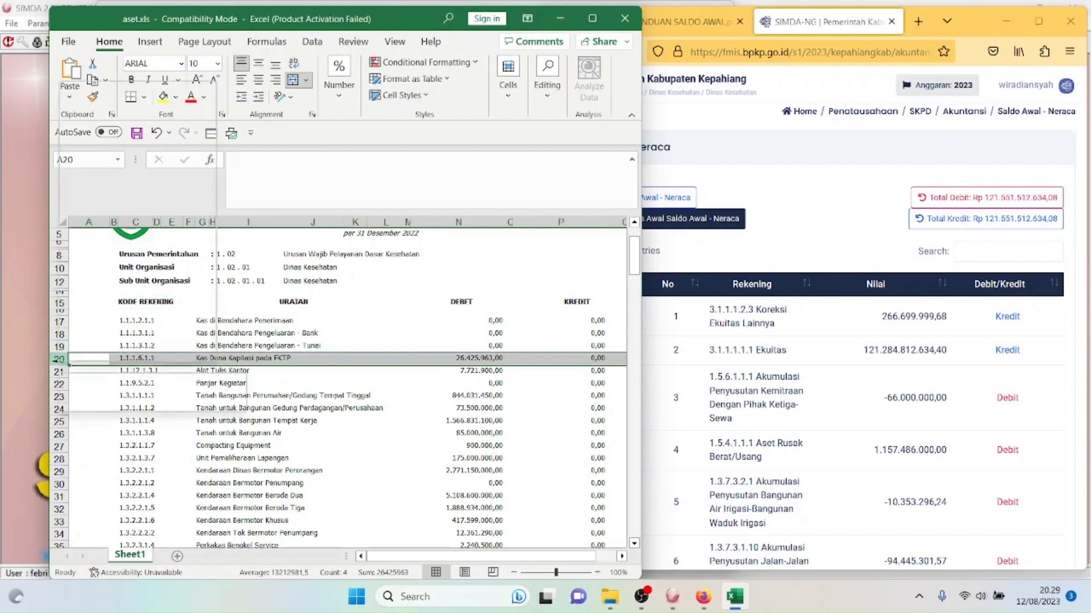
right_click(56, 359)
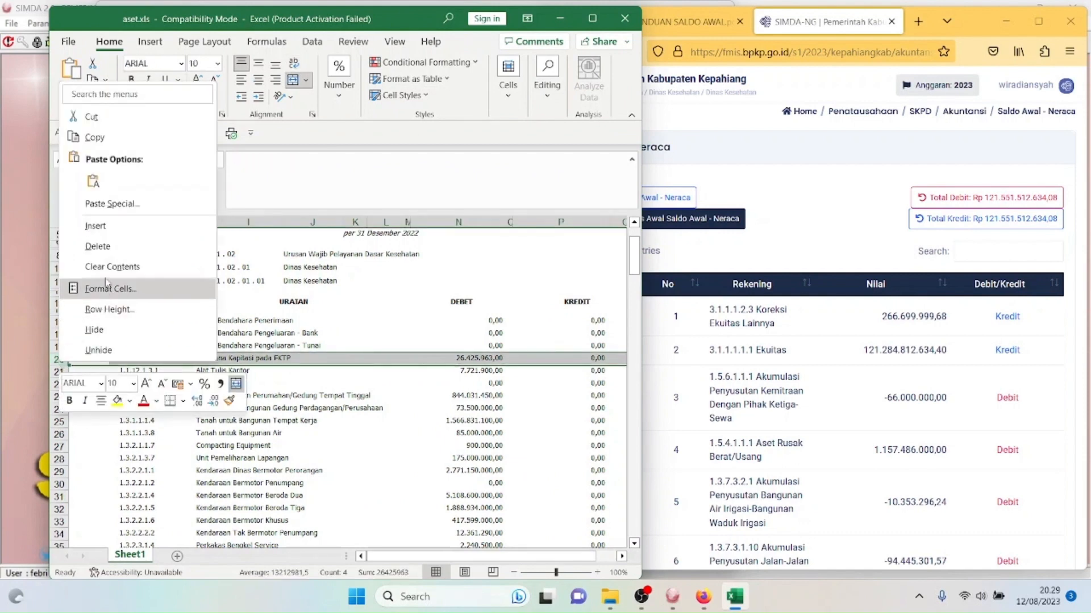
key("Escape")
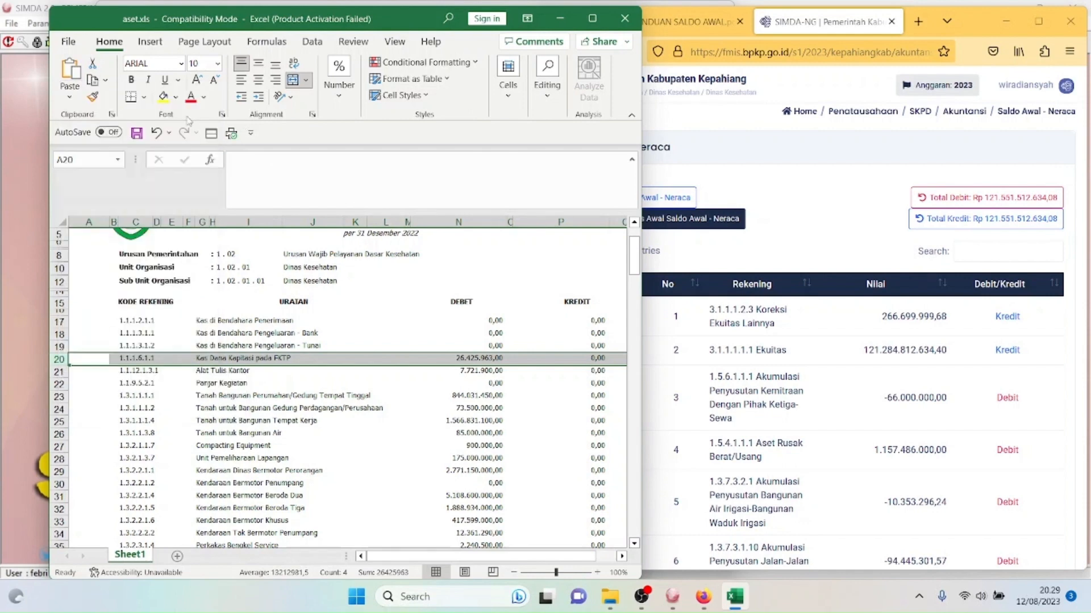
left_click(164, 102)
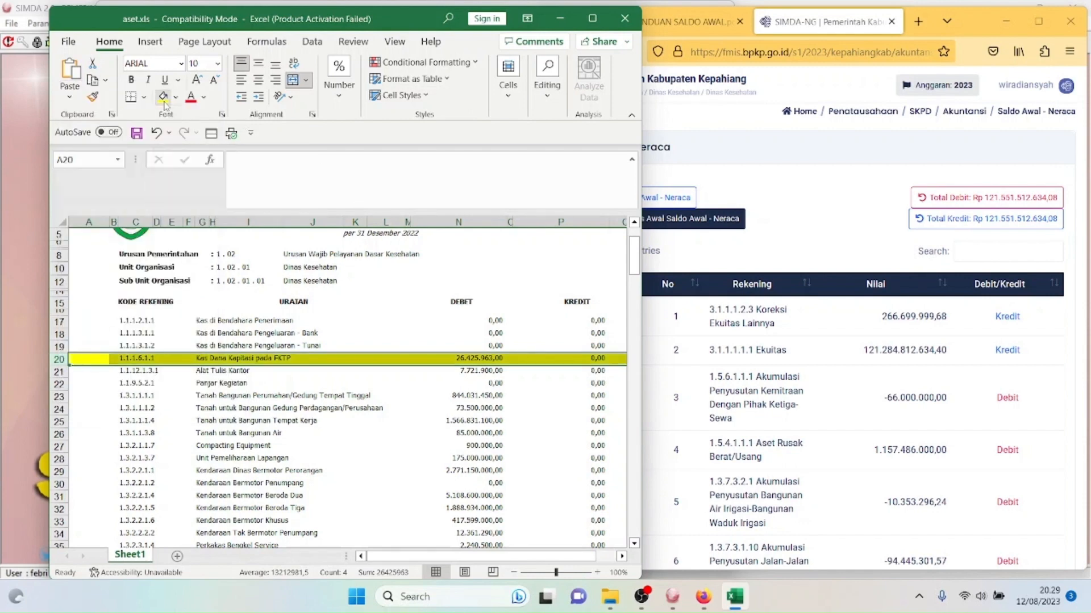
Step: Fill the entire Alat Tulis Kantor row, row 21, with yellow
left_click(491, 381)
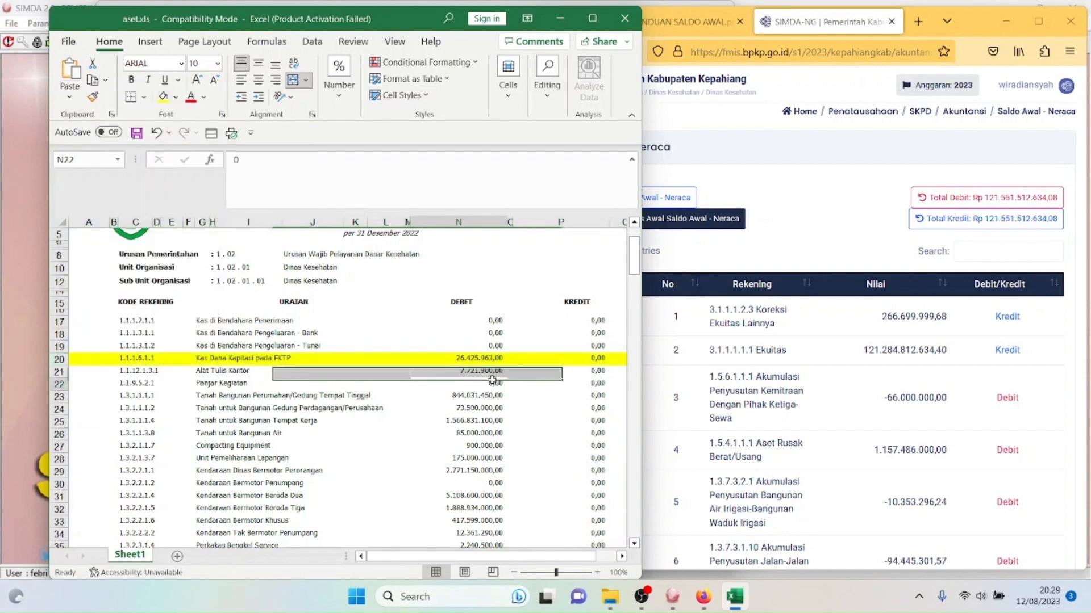
left_click(58, 371)
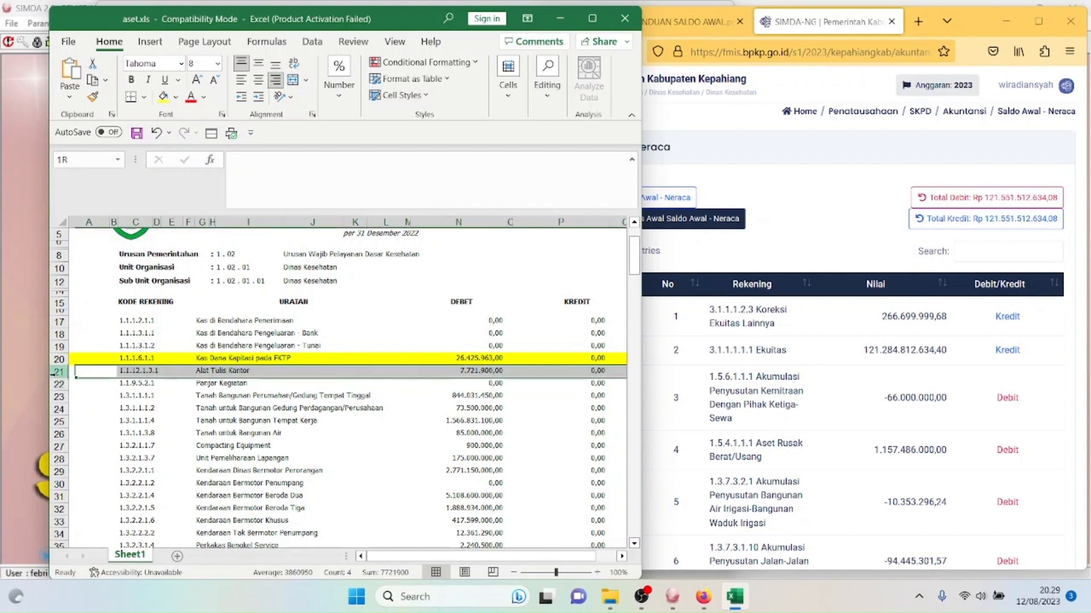
right_click(58, 372)
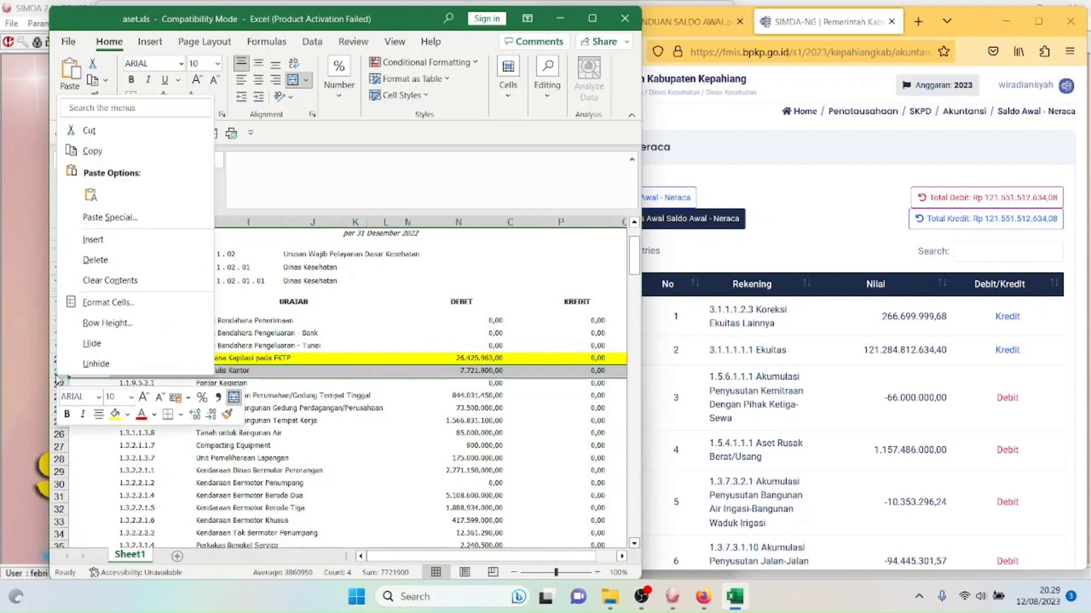
left_click(114, 414)
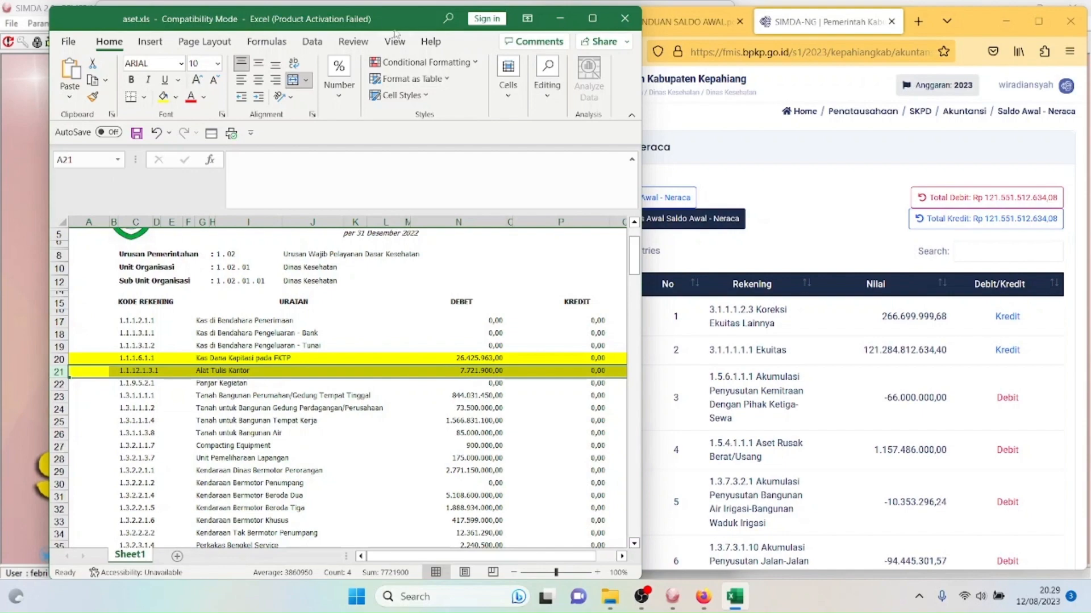
Step: Move the aset.xls workbook back beside the browser and compare its rows with the Saldo Awal - Neraca list
left_click_drag(388, 27, 300, 24)
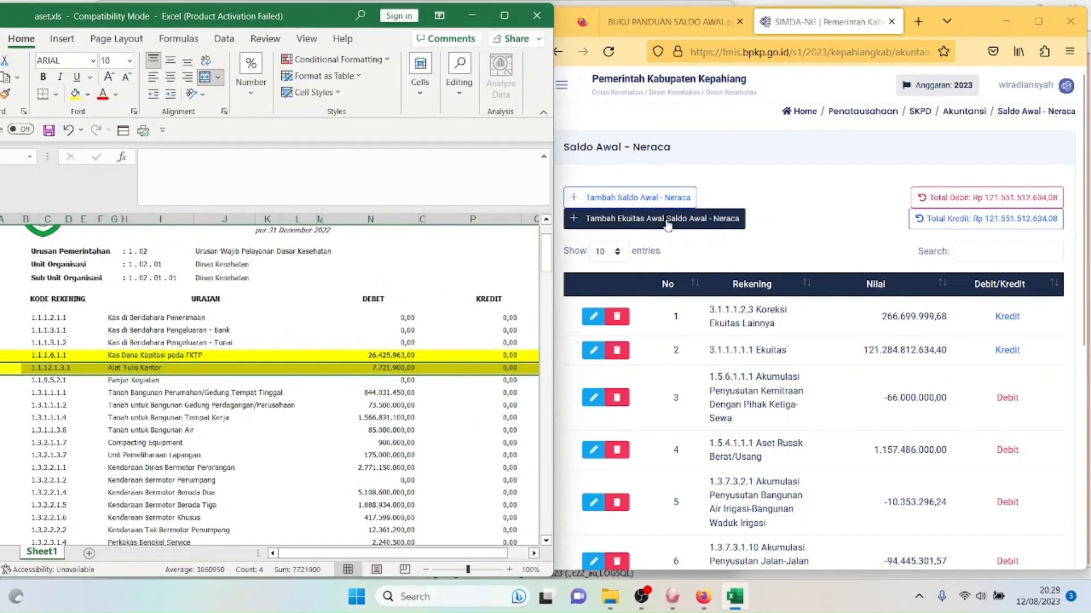
left_click(859, 267)
left_click(383, 314)
left_click(910, 376)
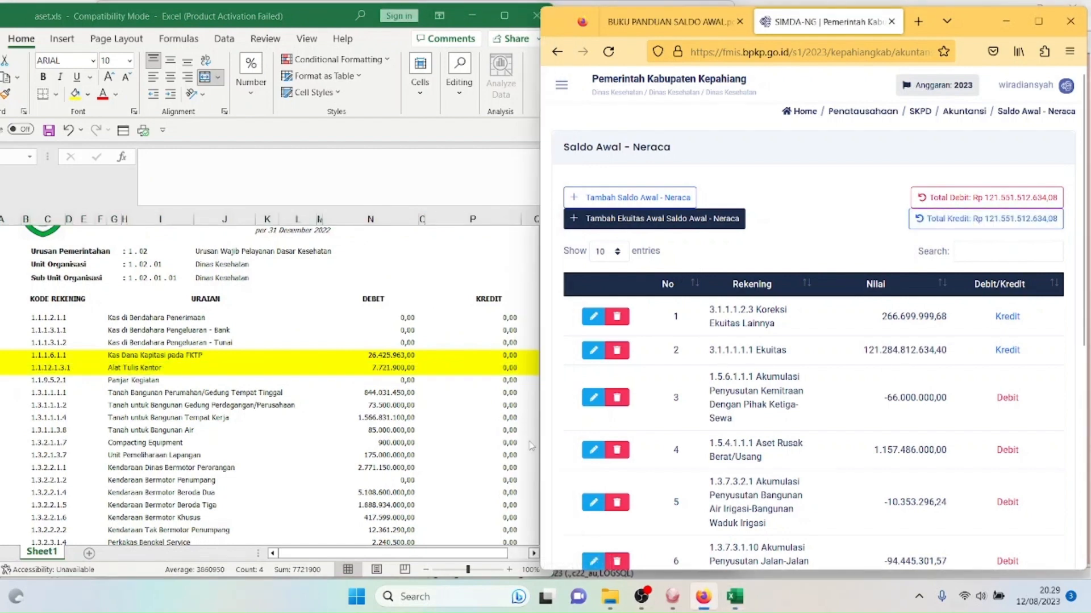
left_click(298, 25)
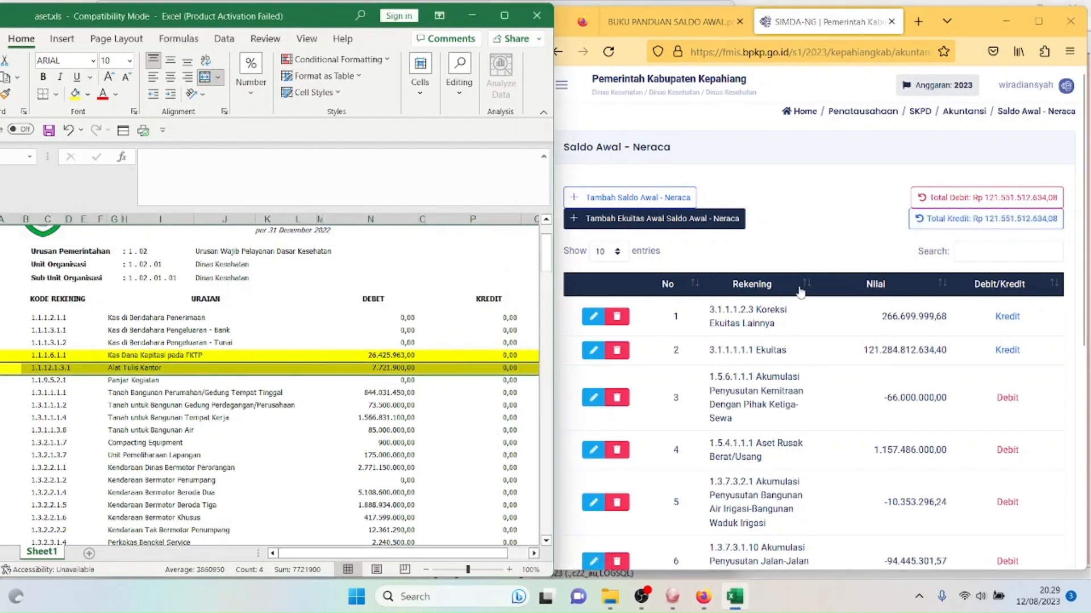
left_click(856, 262)
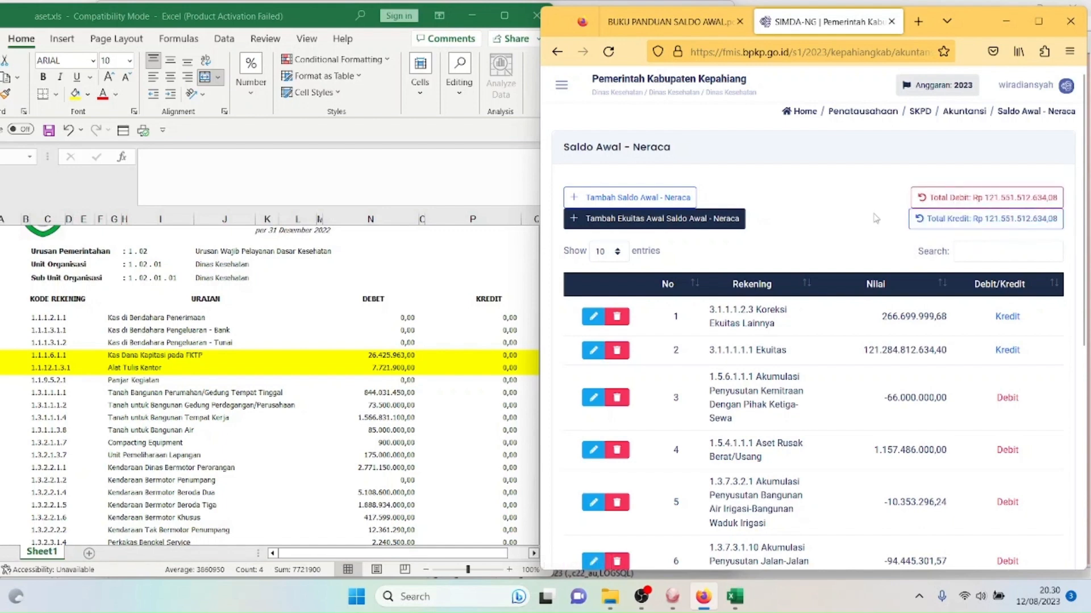
left_click(313, 22)
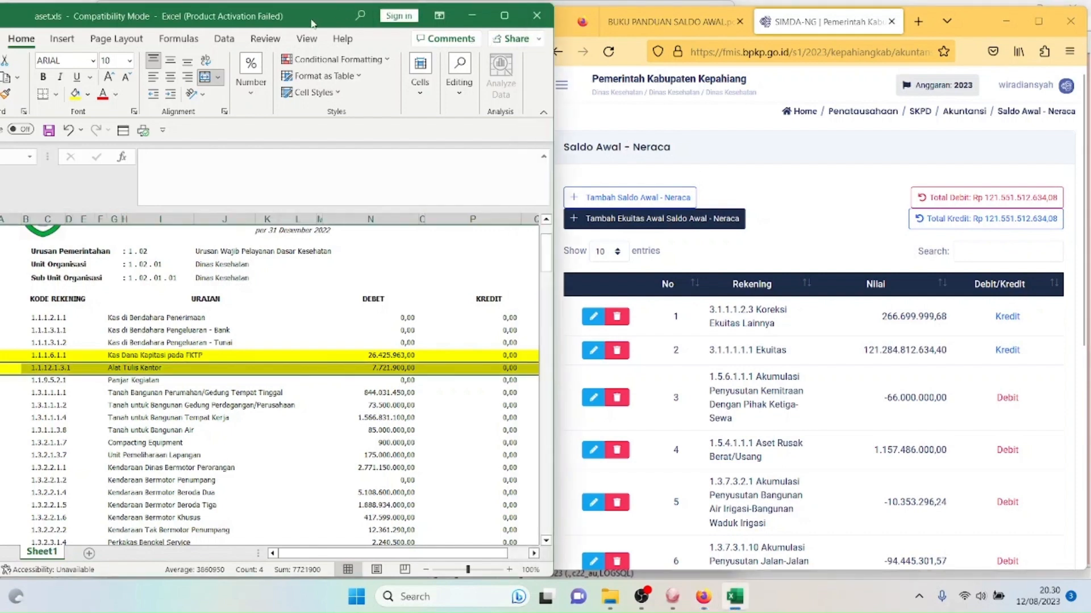
Step: Minimize the aset.xls workbook and maximize the browser with its navigation sidebar shown
left_click(471, 15)
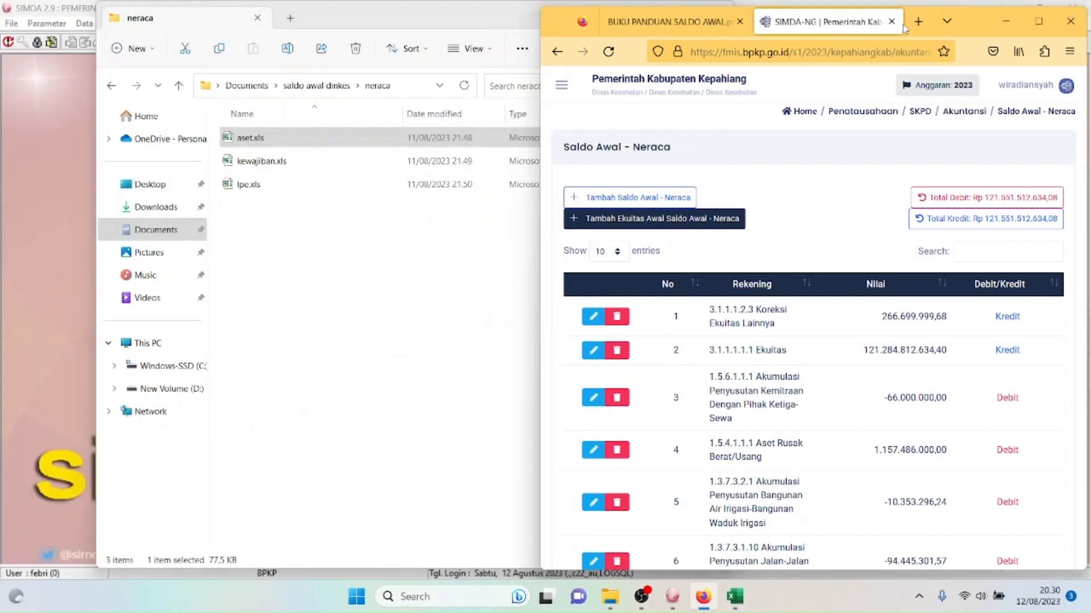
left_click(1038, 21)
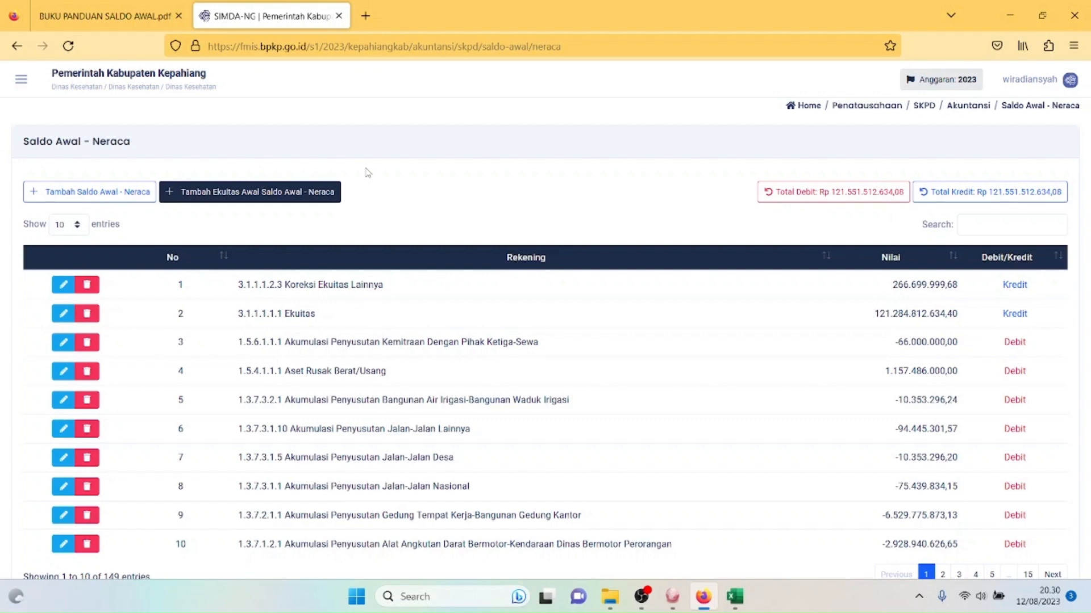
left_click(25, 83)
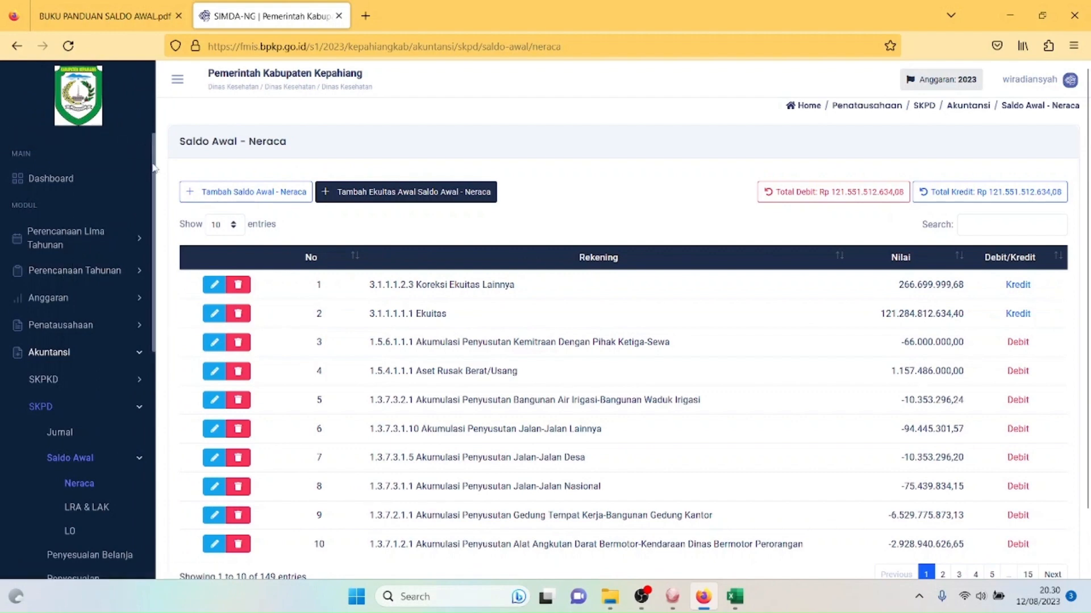
Step: Open the Akuntansi report form for SKPD reports within the Penatausahaan module
scroll(154, 170, "down", 2)
left_click_drag(153, 180, 153, 164)
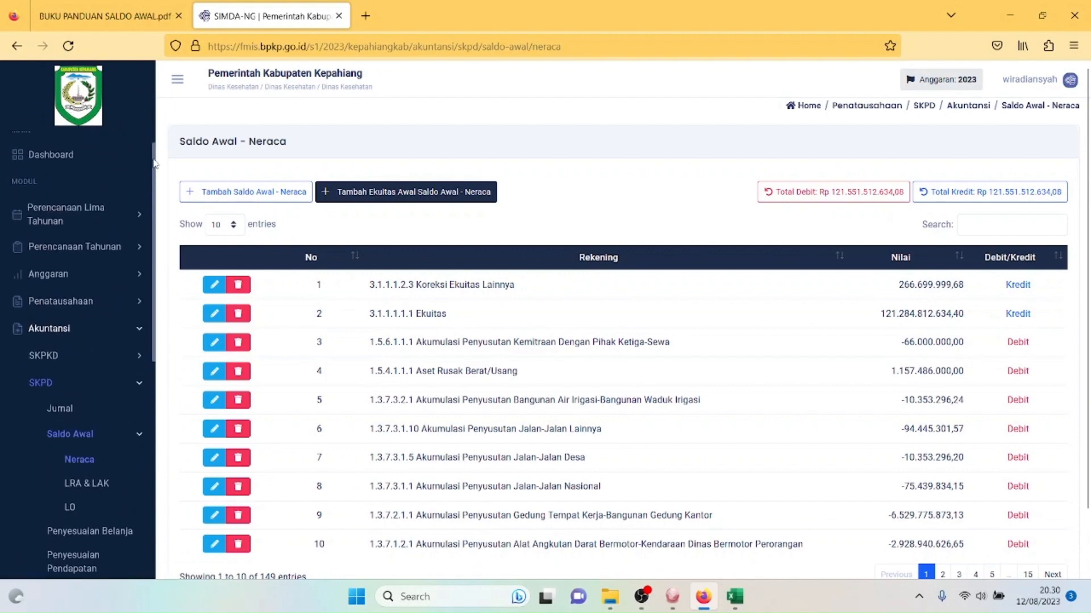
left_click(54, 311)
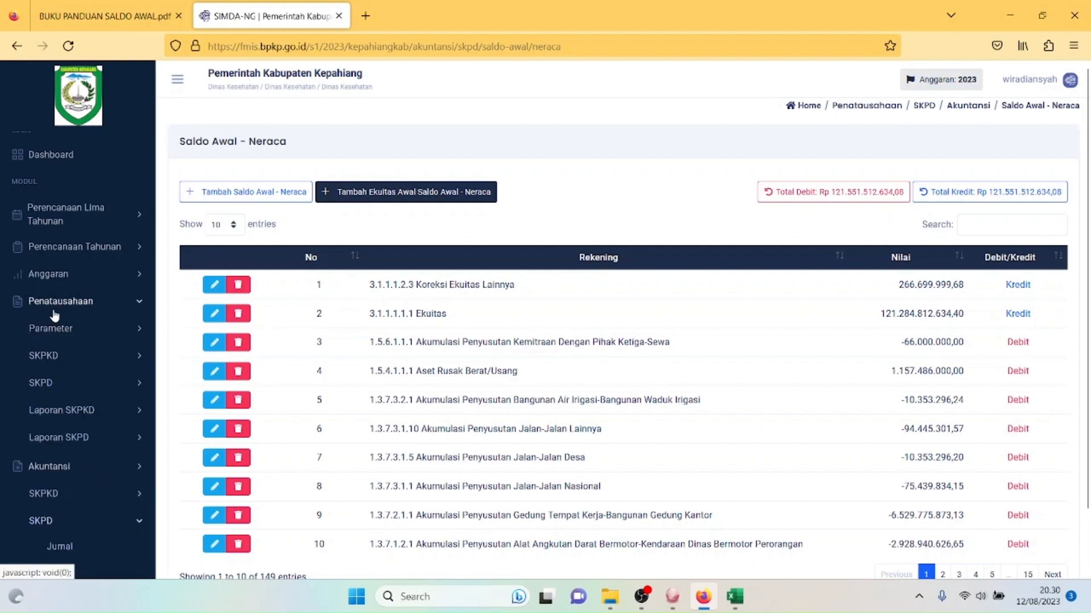
left_click(68, 442)
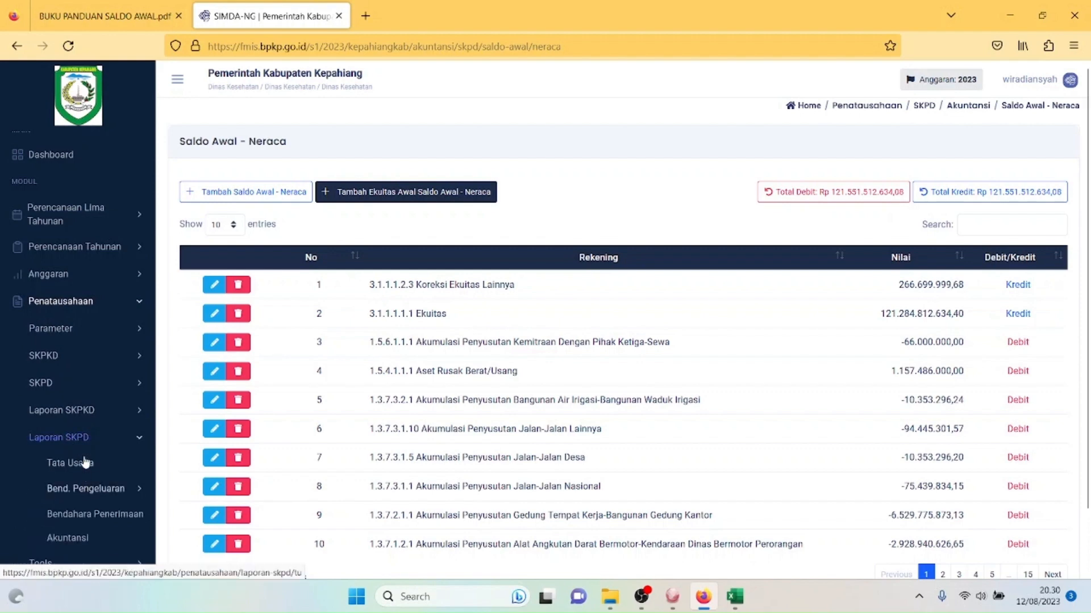
left_click(73, 539)
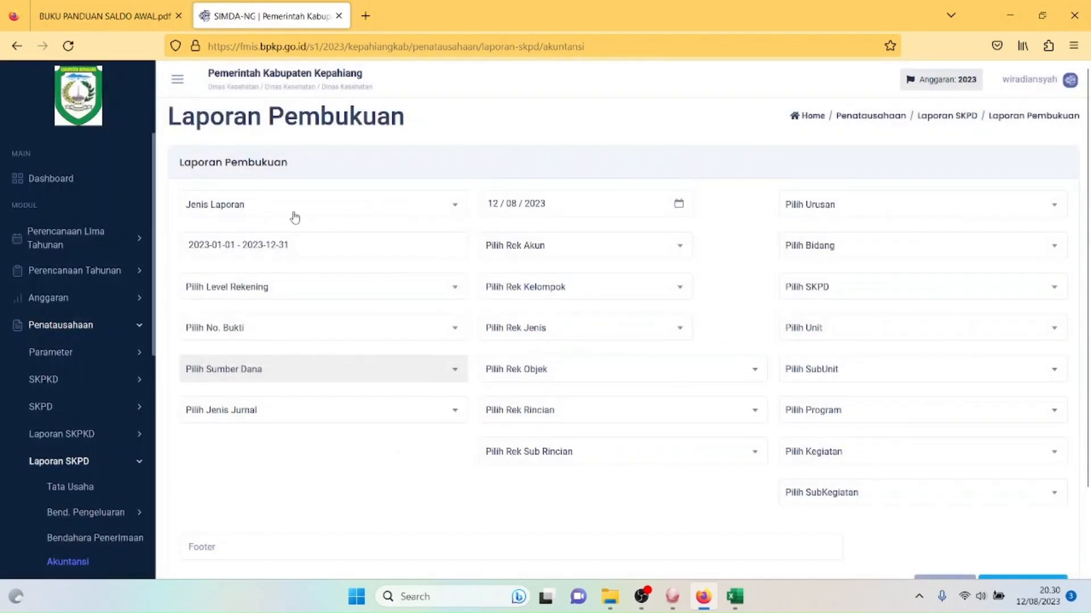
Step: Set the report type to Laporan Perubahan Ekuitas
left_click(345, 209)
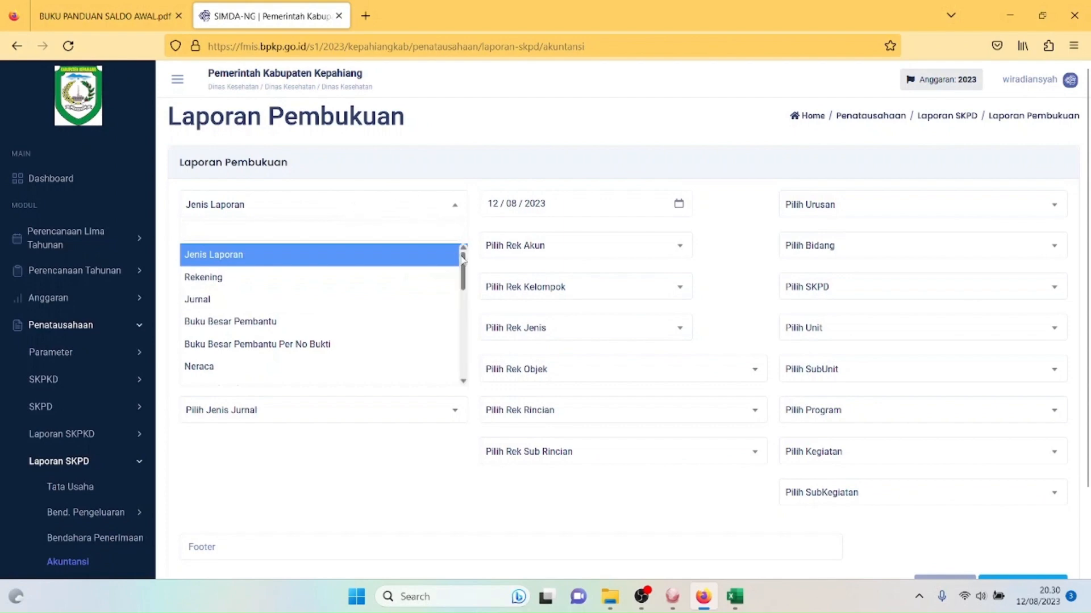
left_click_drag(463, 260, 463, 337)
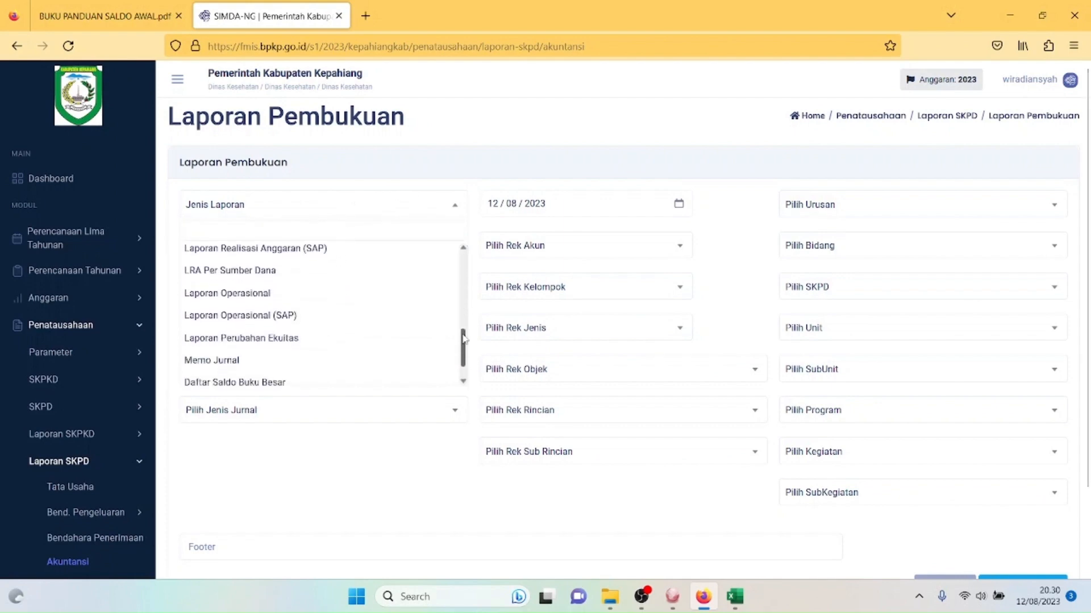
left_click(360, 347)
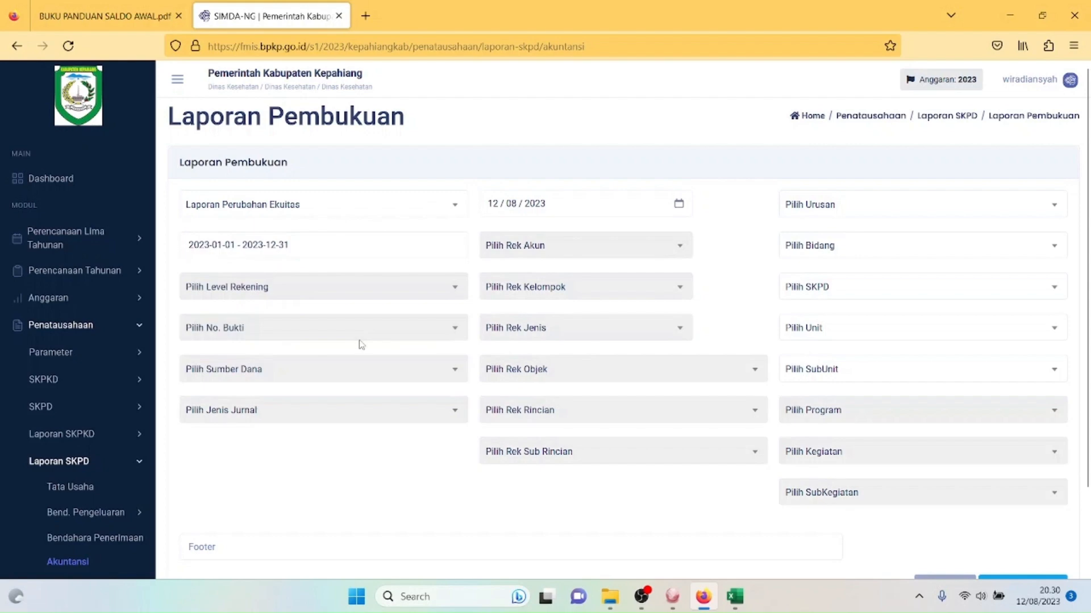
Step: Generate the report for Urusan 1, Bidang 1.02 KESEHATAN, with Dinas Kesehatan as SKPD, Unit and SubUnit
left_click(832, 212)
left_click(856, 277)
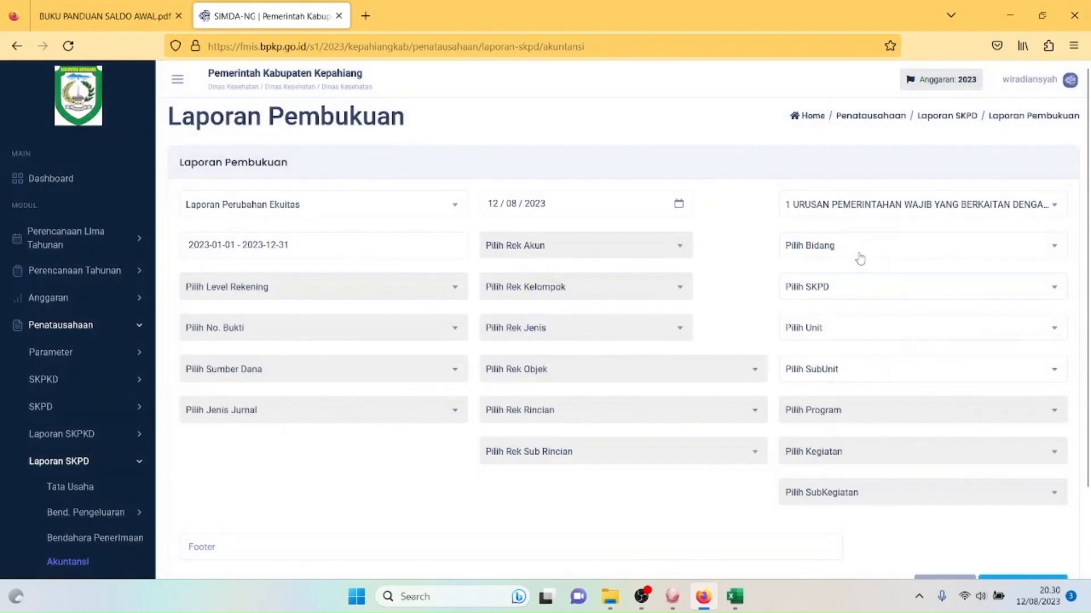
left_click(857, 253)
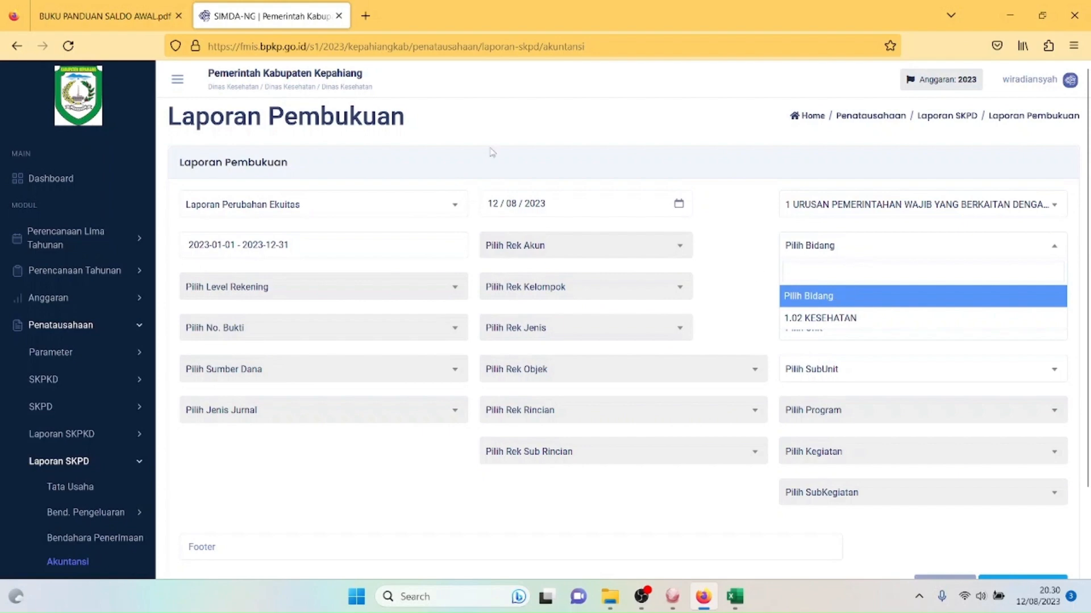
left_click(856, 319)
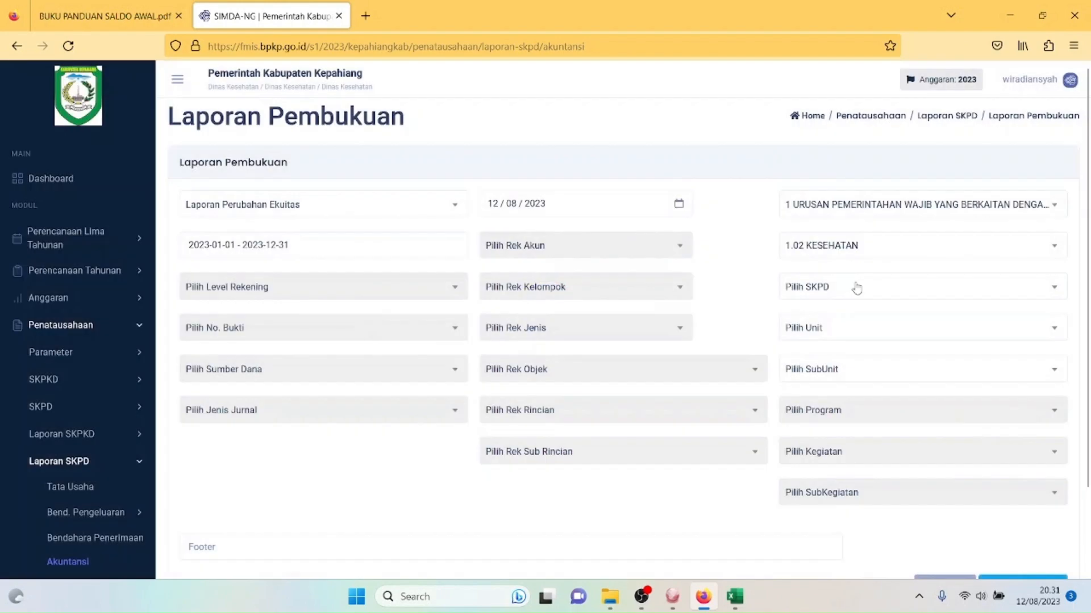
left_click(855, 288)
left_click(856, 364)
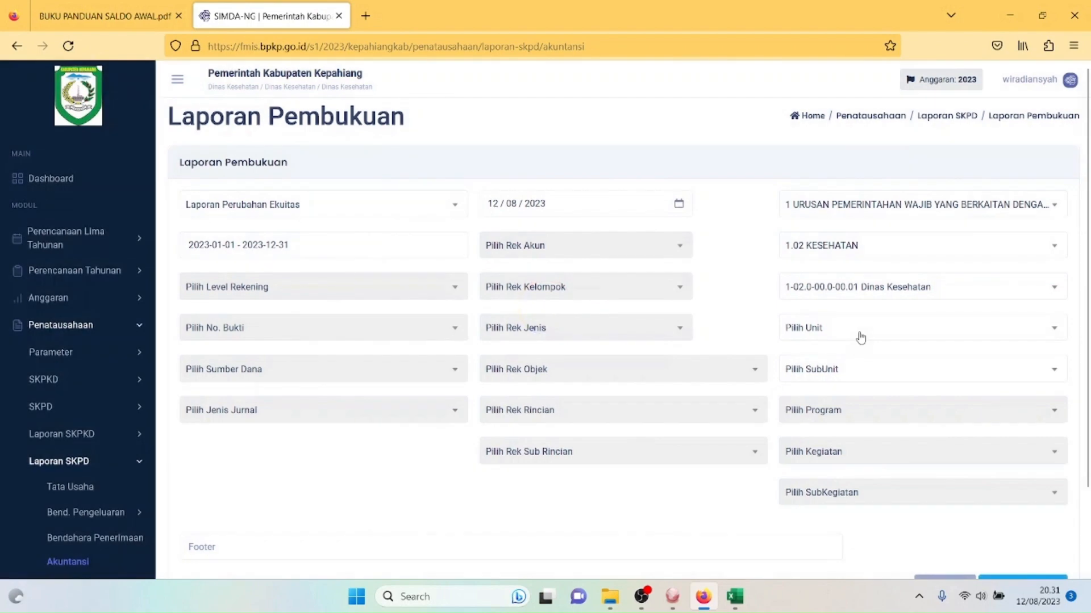
left_click(861, 335)
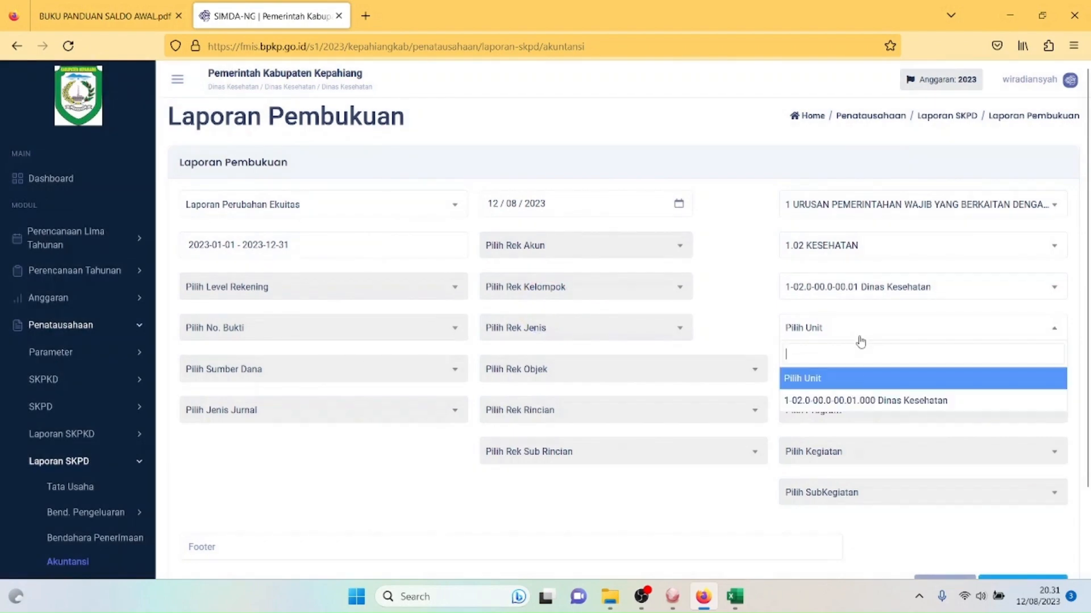
left_click(863, 400)
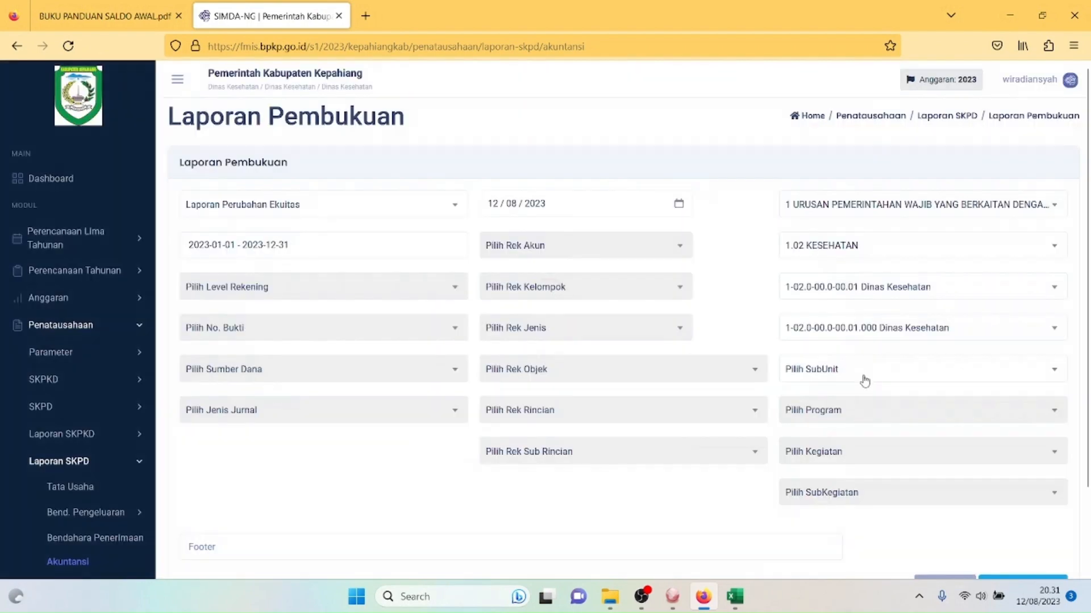
left_click(865, 381)
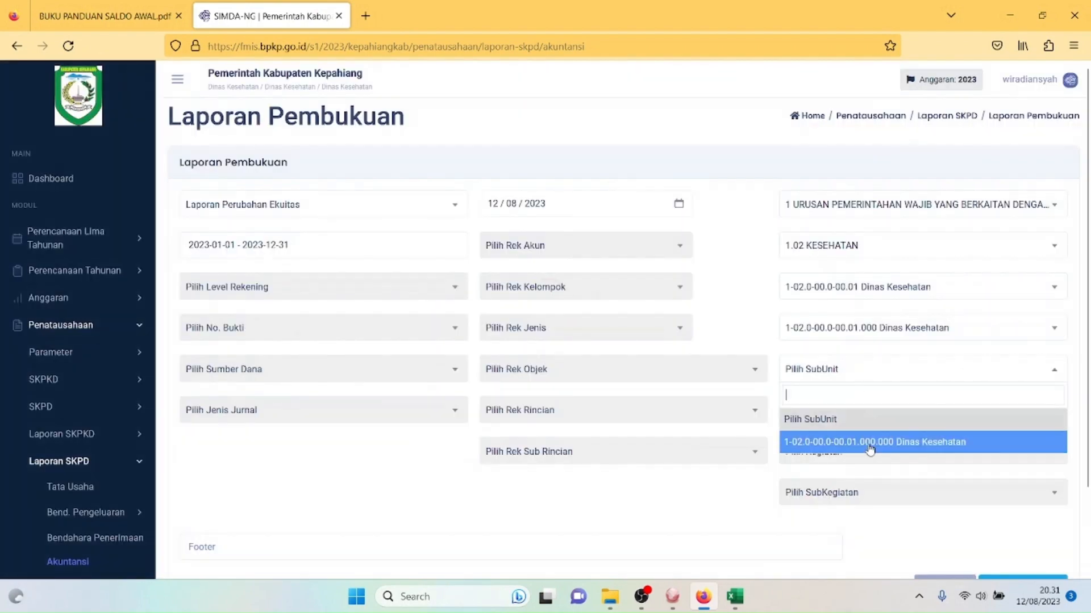
left_click(869, 449)
scroll(1039, 466, "down", 2)
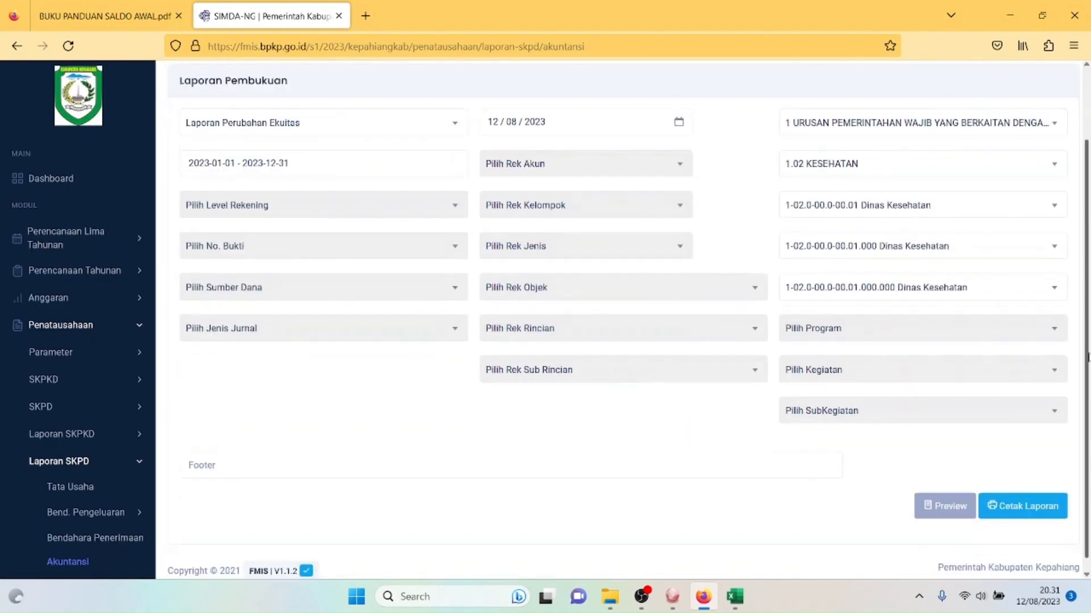
left_click(1017, 494)
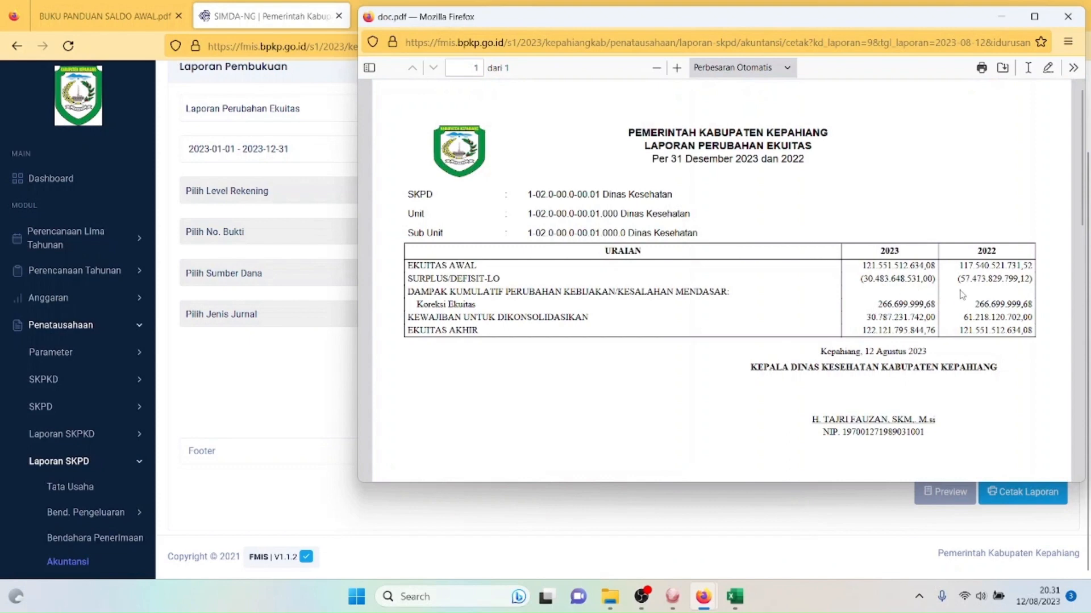
Step: Switch to SIMDA 2.9 and preview its Laporan Perubahan Ekuitas for Dinas Kesehatan
left_click(683, 599)
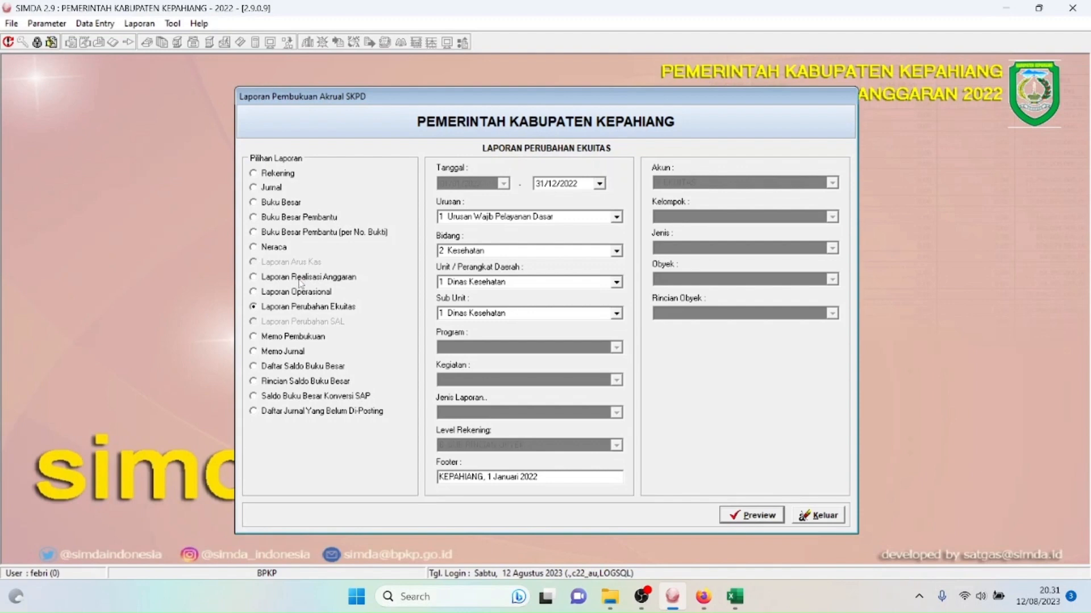
left_click(272, 293)
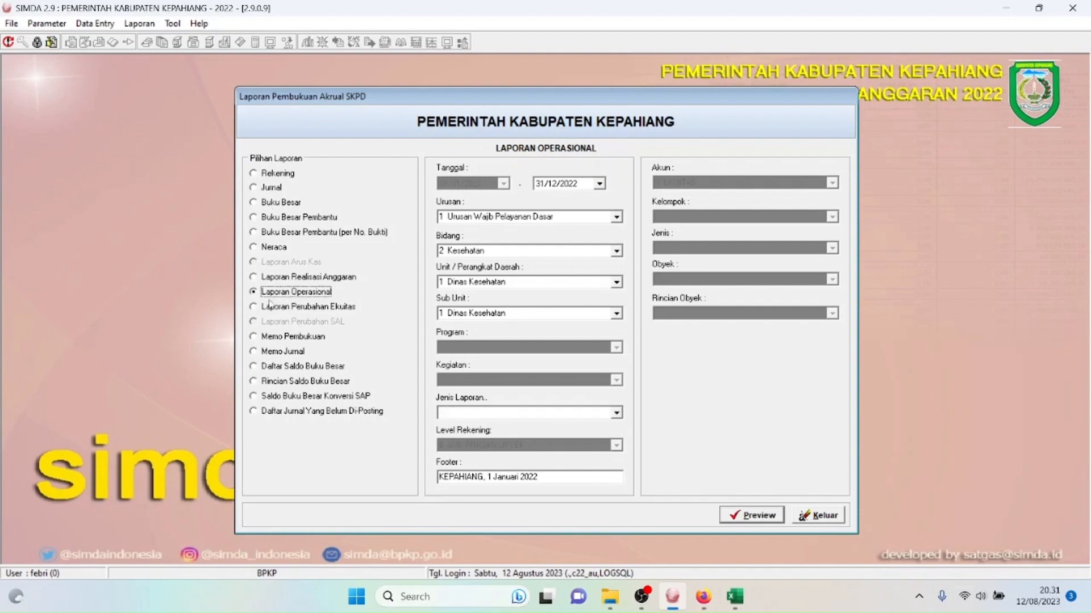
left_click(266, 308)
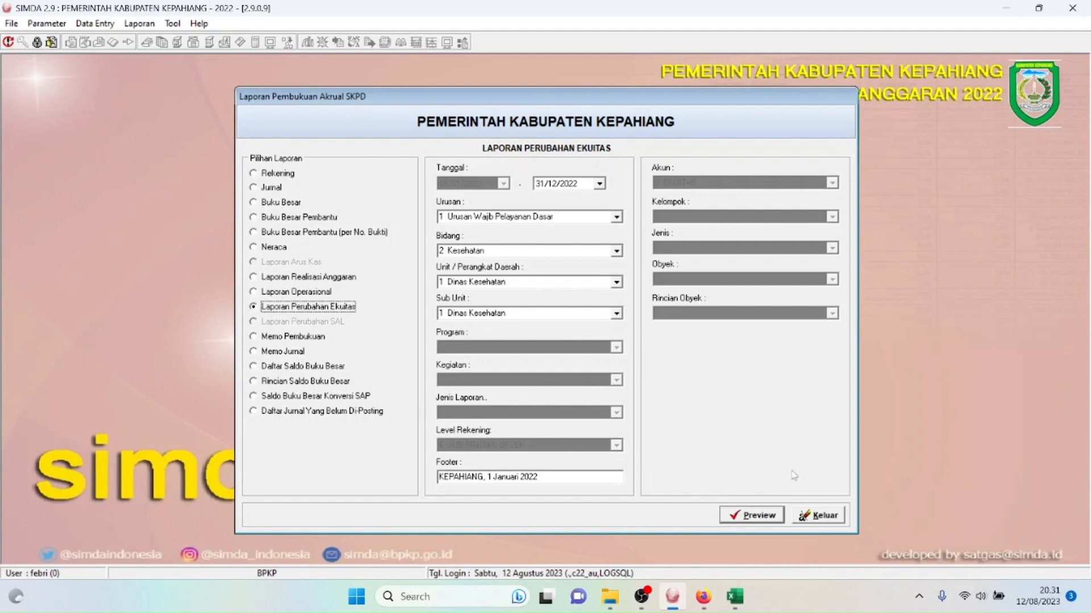
left_click(749, 517)
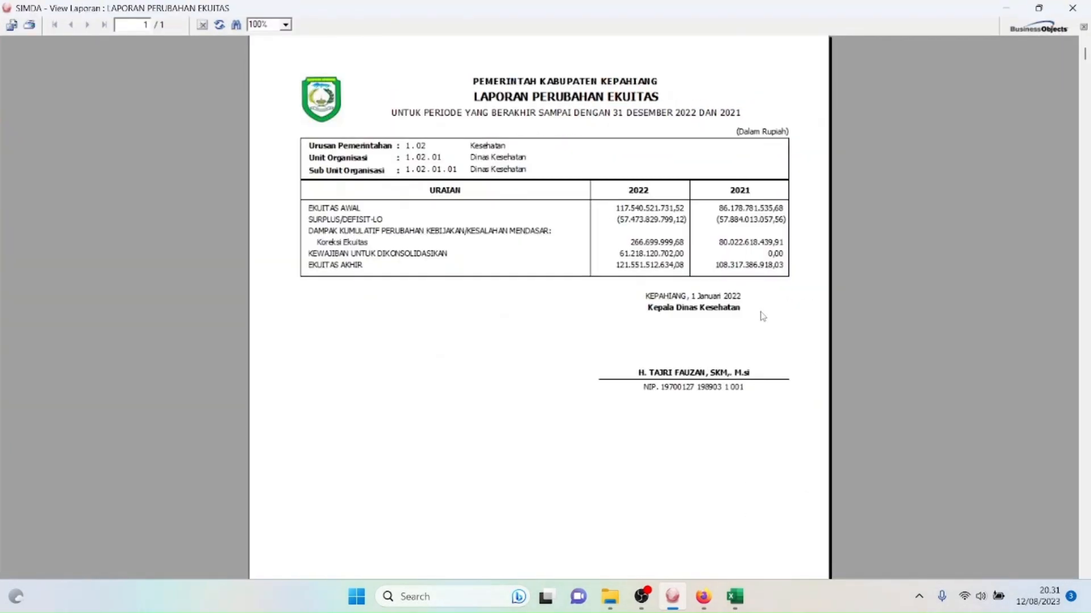
Step: Bring the doc.pdf report window beside the SIMDA preview and compare the 2022 equity figures in both reports
left_click(707, 585)
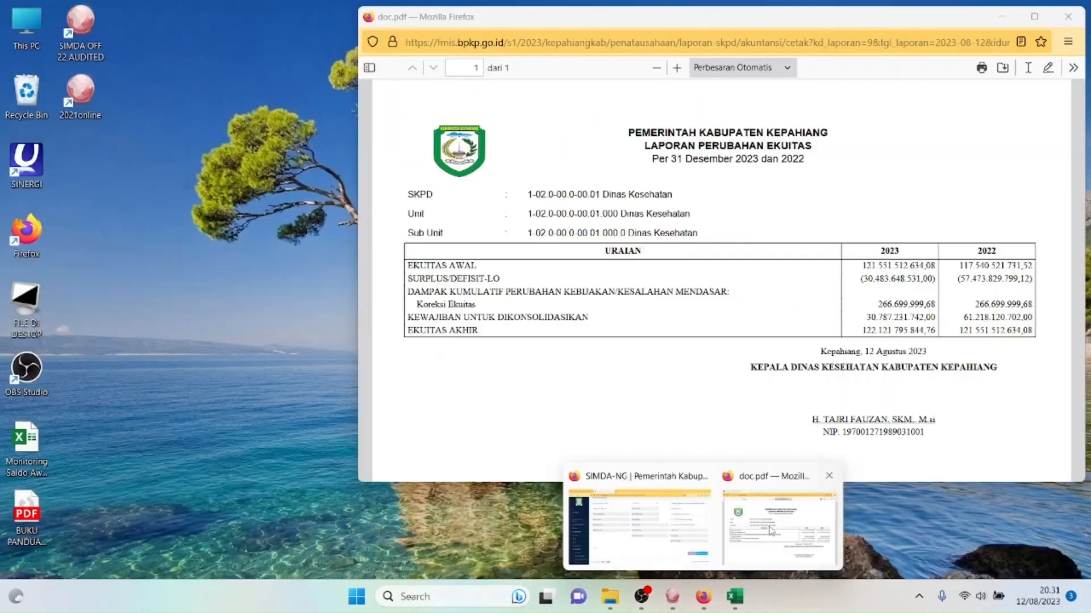
left_click(764, 528)
left_click_drag(844, 23, 330, 36)
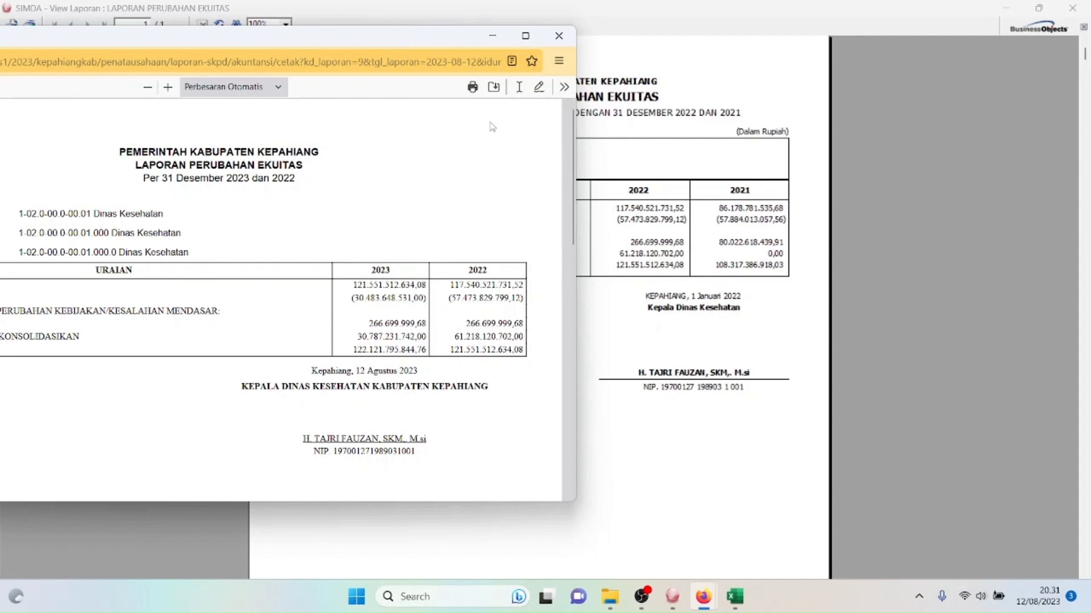
mouse_move(386, 39)
left_mouse_down()
mouse_move(505, 37)
mouse_move(373, 31)
left_mouse_up()
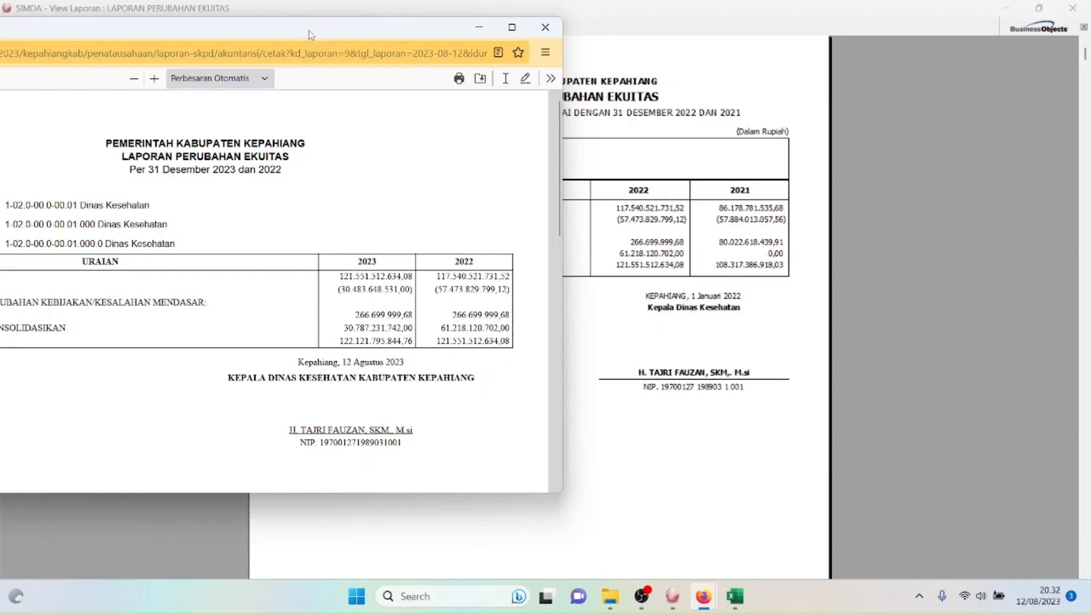
Step: Bring the whole doc.pdf equity table into view and examine the Koreksi Ekuitas values for 2022 and 2023
left_click_drag(311, 35, 628, 28)
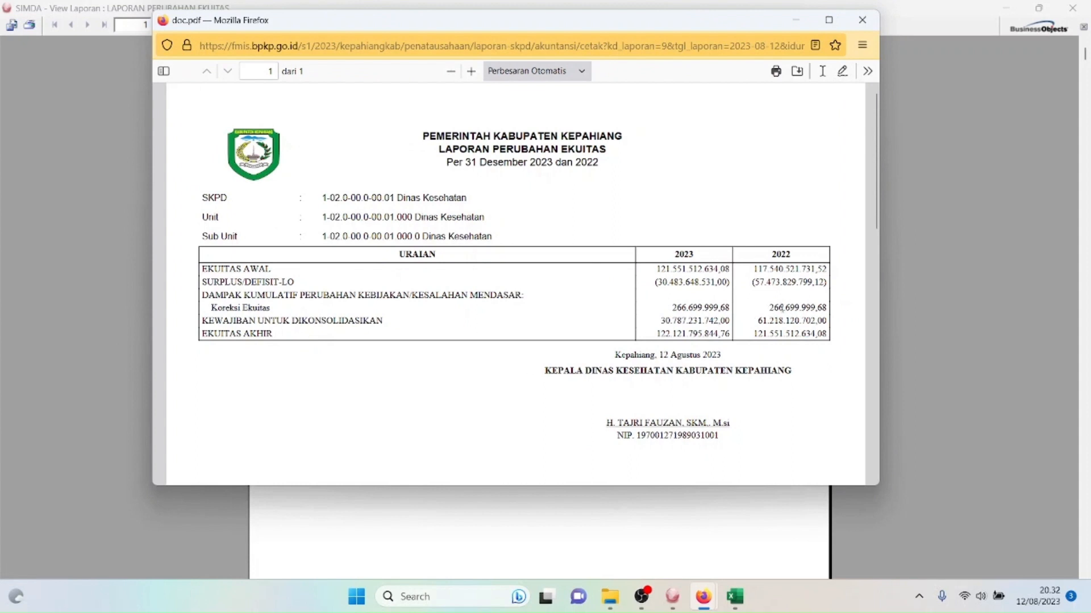
left_click_drag(770, 309, 848, 315)
left_click(790, 307)
left_click_drag(675, 311, 733, 308)
left_click(689, 295)
left_click_drag(671, 310, 734, 313)
left_click(734, 312)
left_click_drag(672, 312, 769, 310)
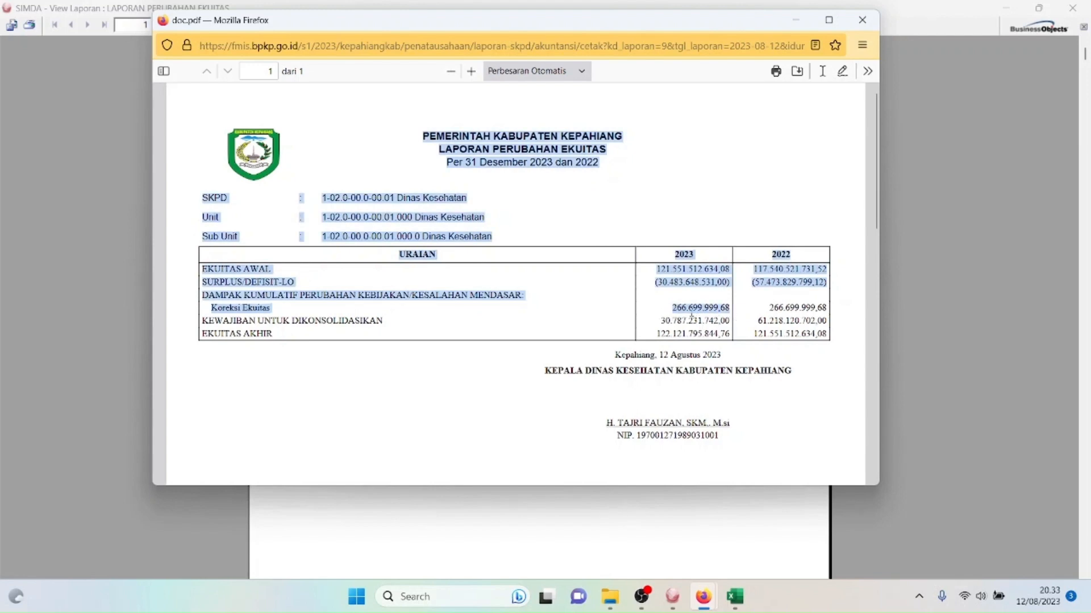
left_click(691, 316)
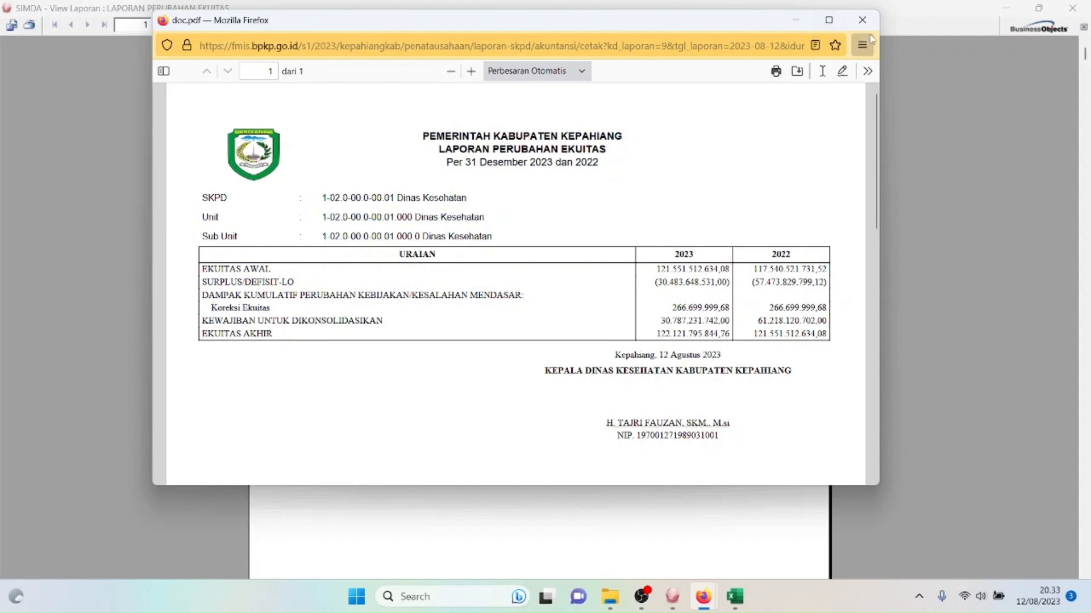
Step: Close the doc.pdf report and the SIMDA preview, and return to SIMDA-NG in the browser
left_click(863, 20)
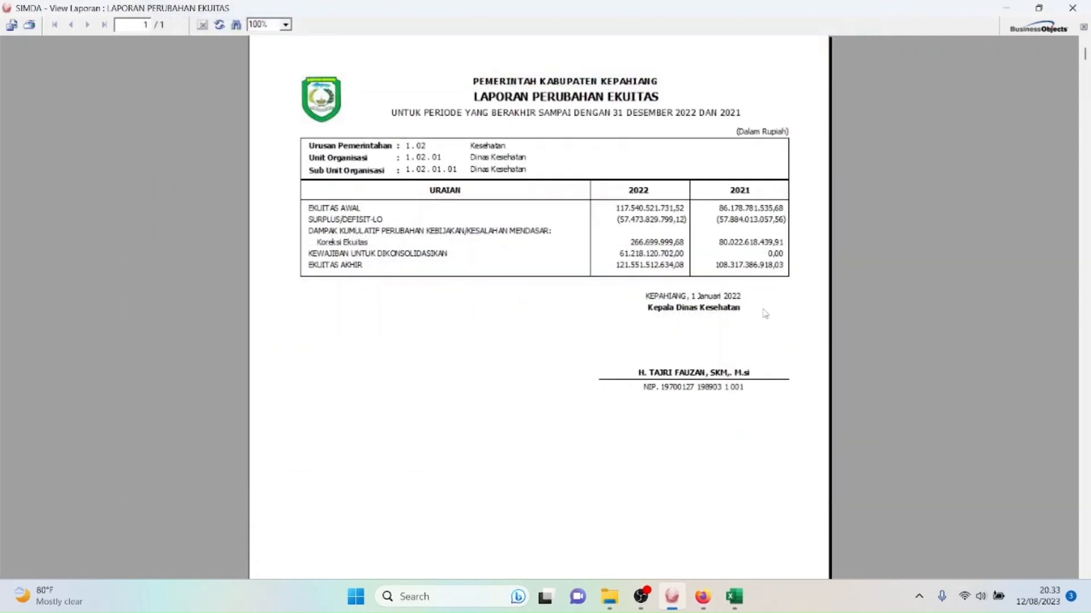
mouse_move(706, 607)
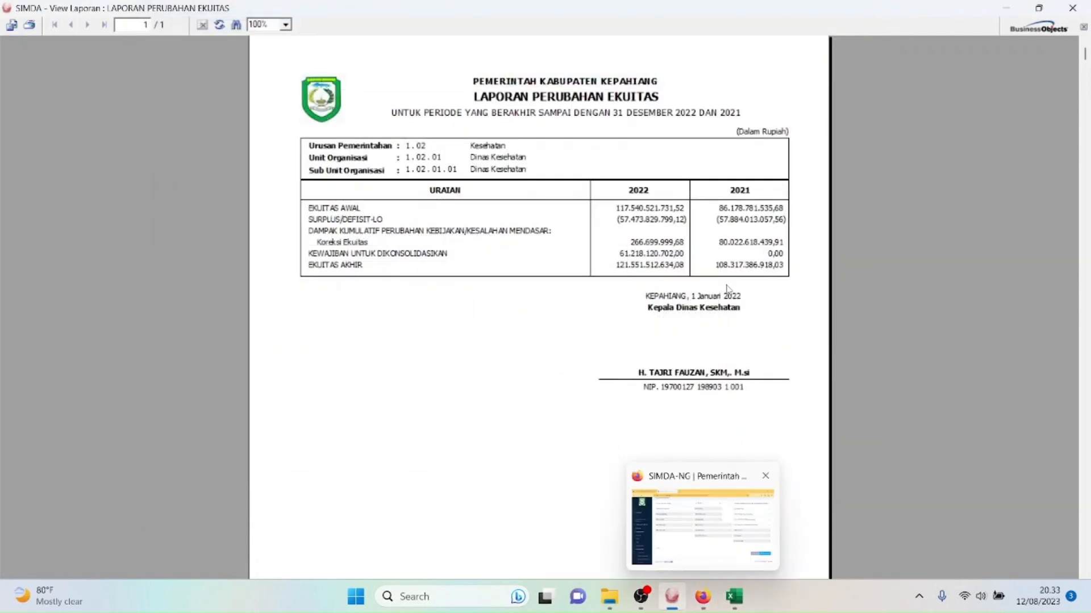
left_click(1072, 8)
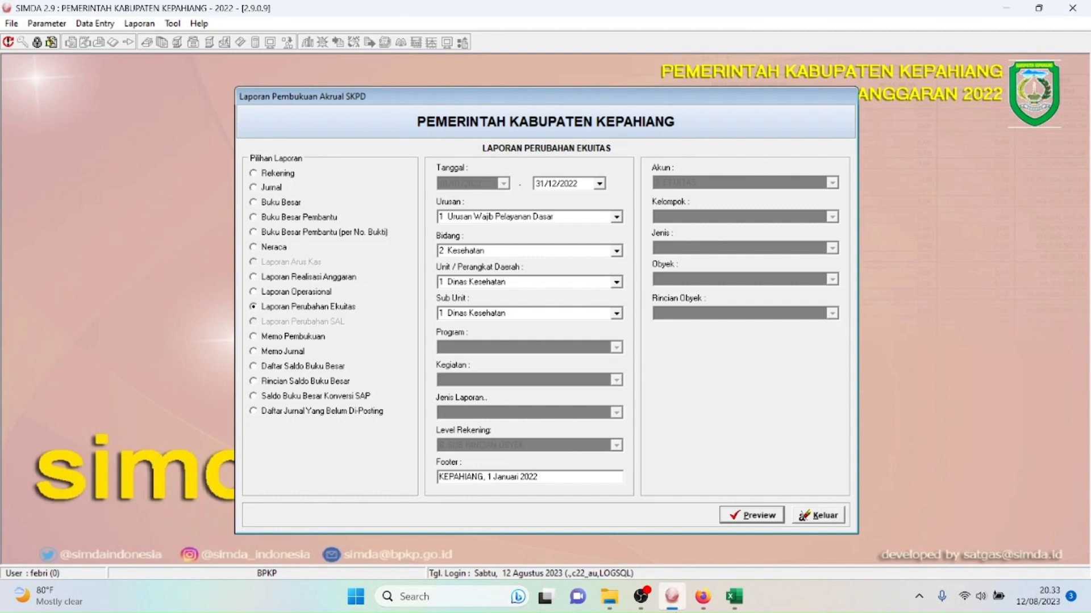
left_click(703, 597)
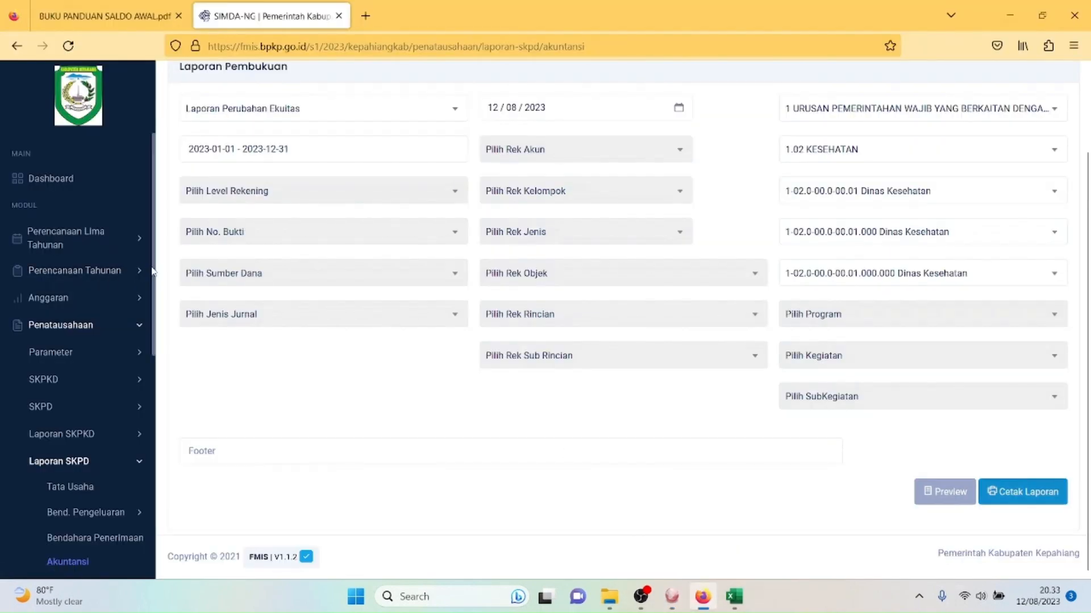
Step: Open the Jurnal page for SKPD within the Akuntansi module
scroll(152, 272, "down", 8)
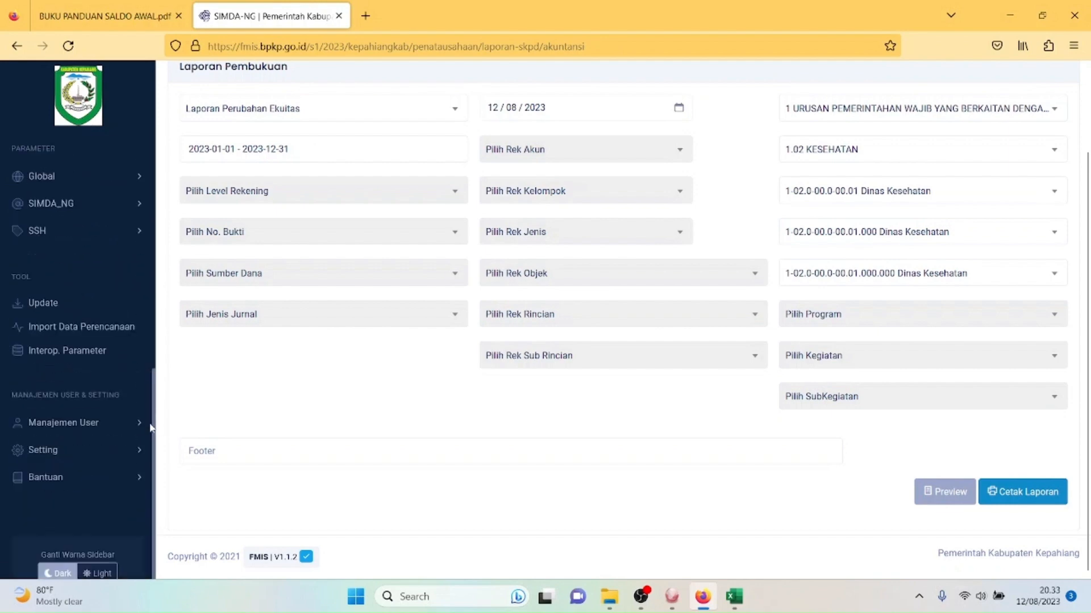
left_click_drag(154, 427, 155, 284)
left_click(117, 297)
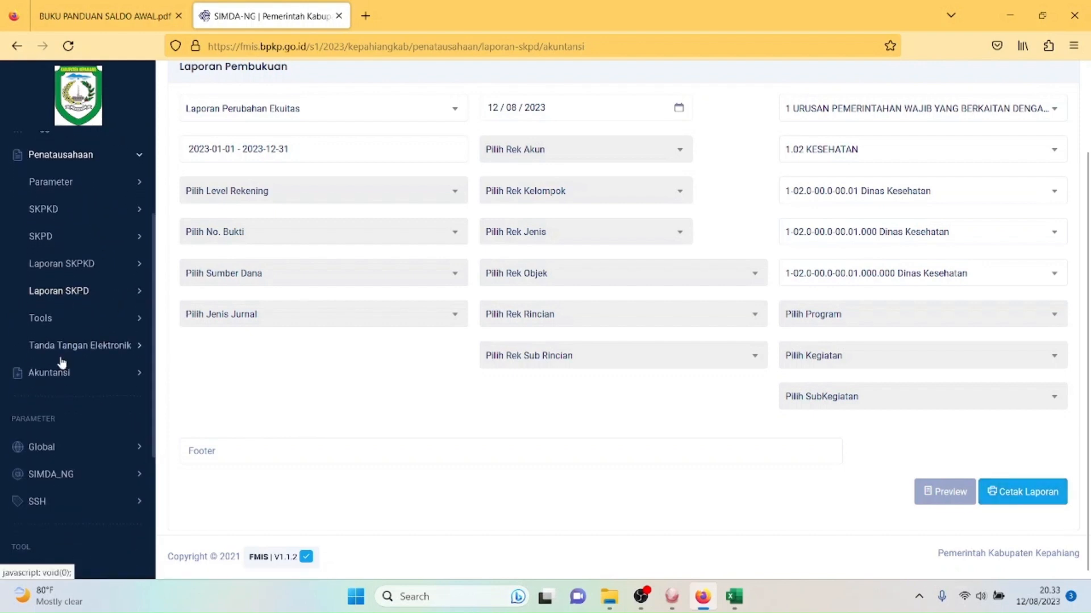
left_click(49, 370)
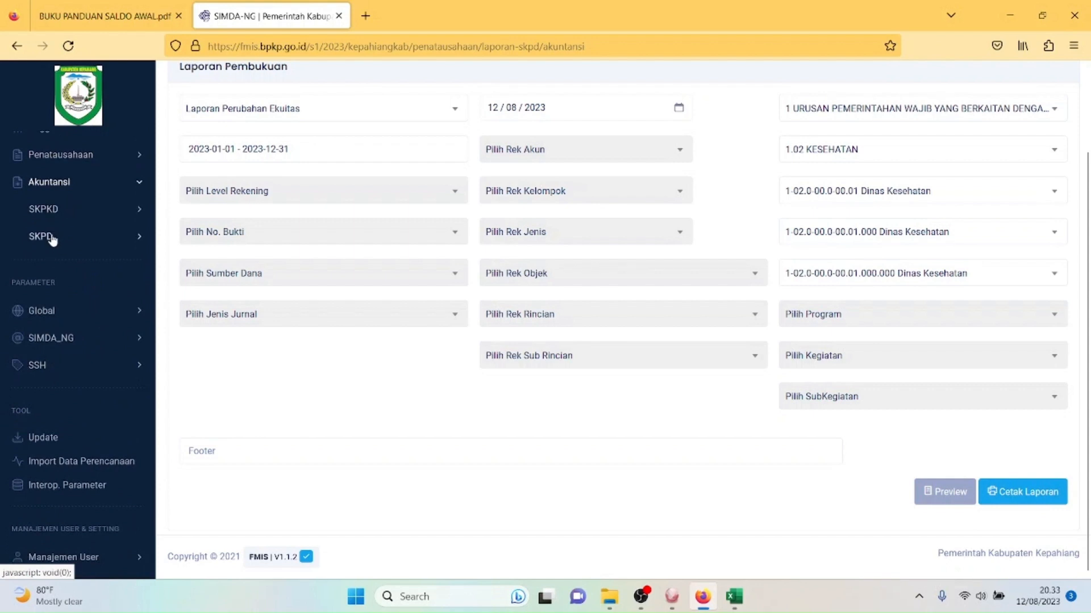
left_click(51, 238)
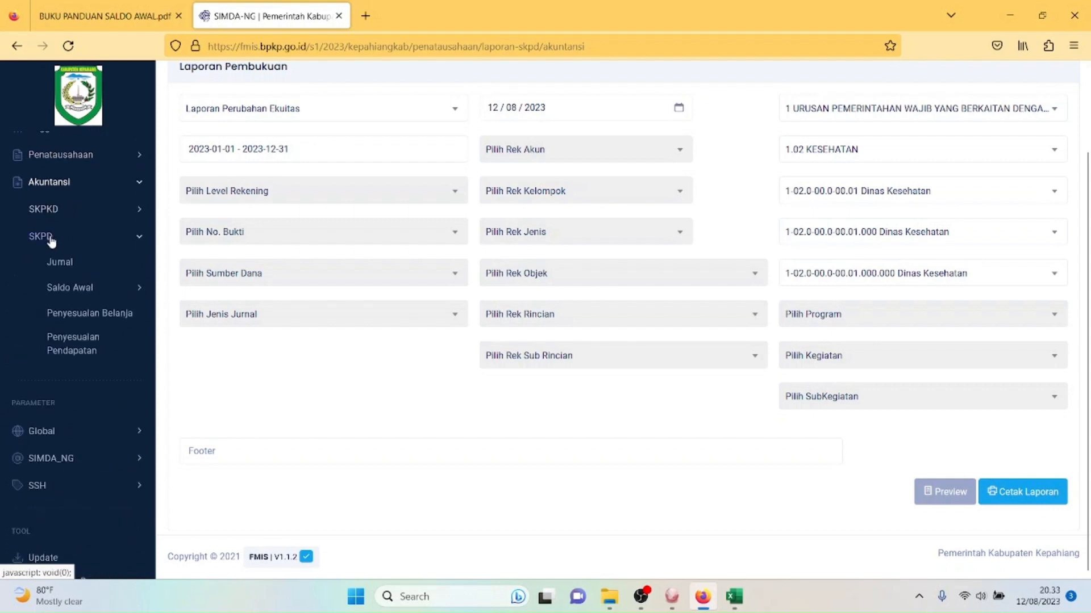
left_click(78, 268)
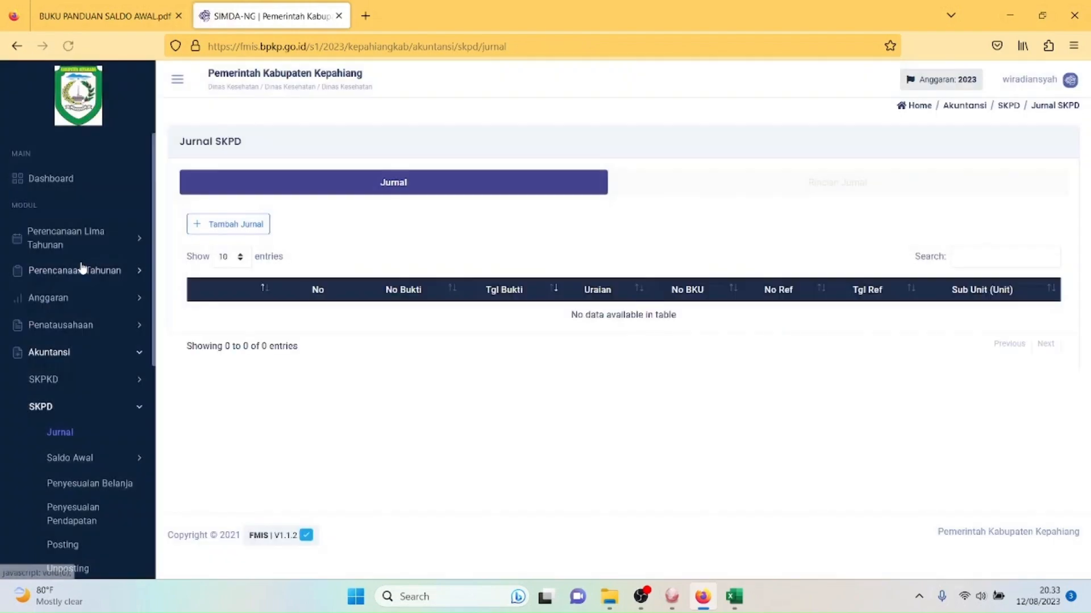
Step: Start a new SKPD journal with No Bukti 0001/JB-LPE/DINKES/2023 and Tgl Bukti 01/01/2023
left_click(237, 223)
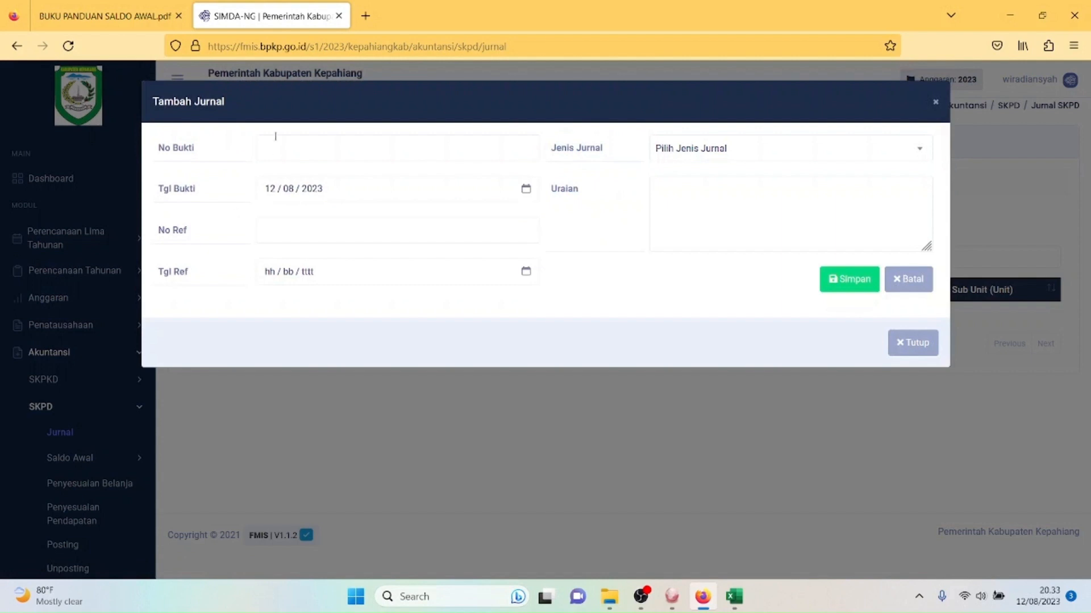
left_click(305, 149)
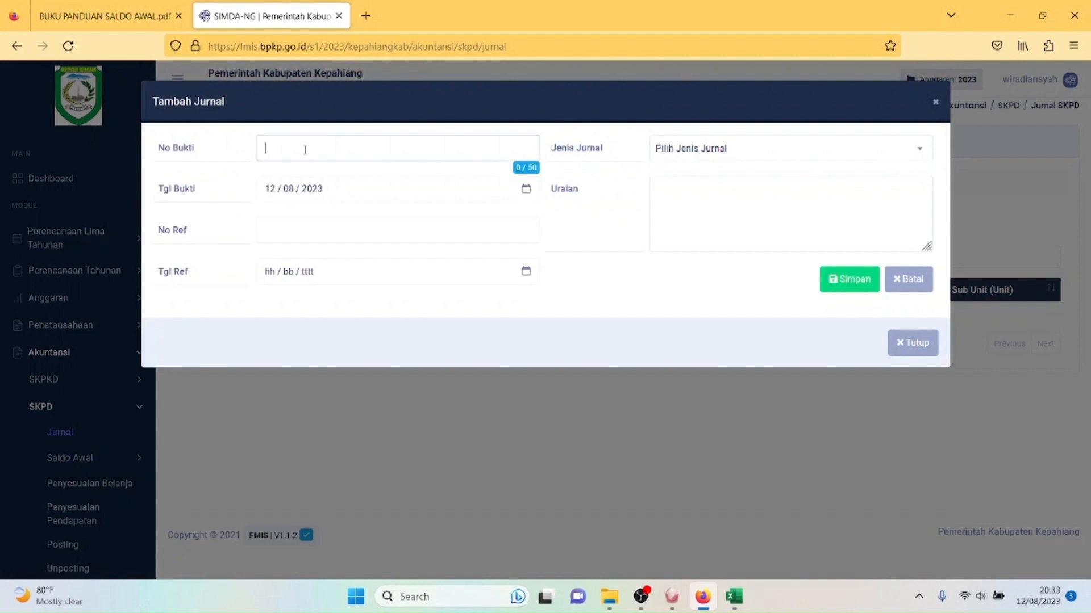
type("0002")
type("/J")
key("Caps_Lock")
type("B")
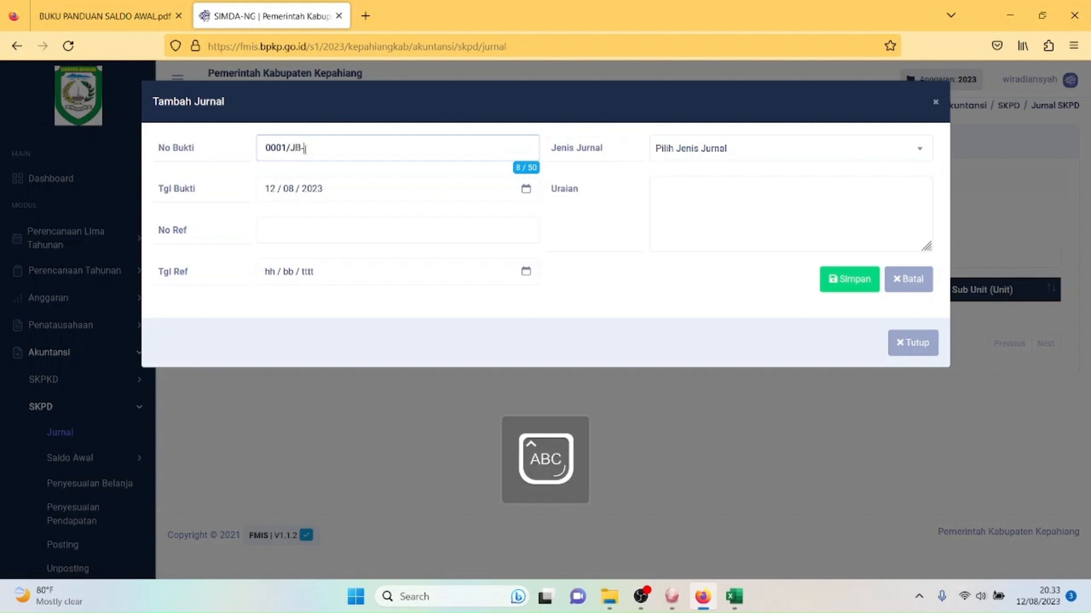
type("-LPE/")
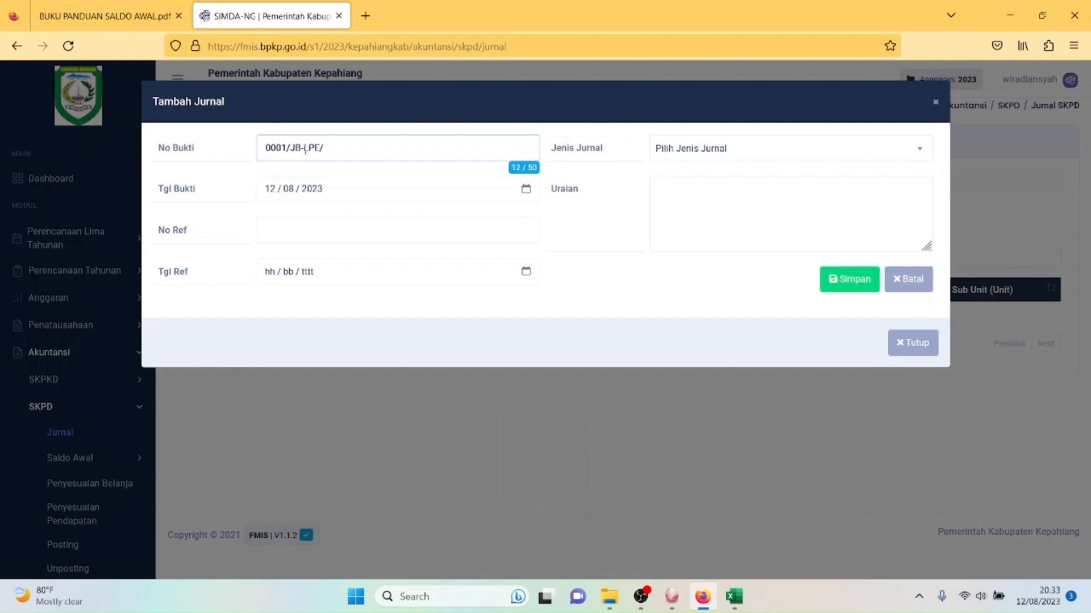
type("DINKES/2023")
left_click(271, 190)
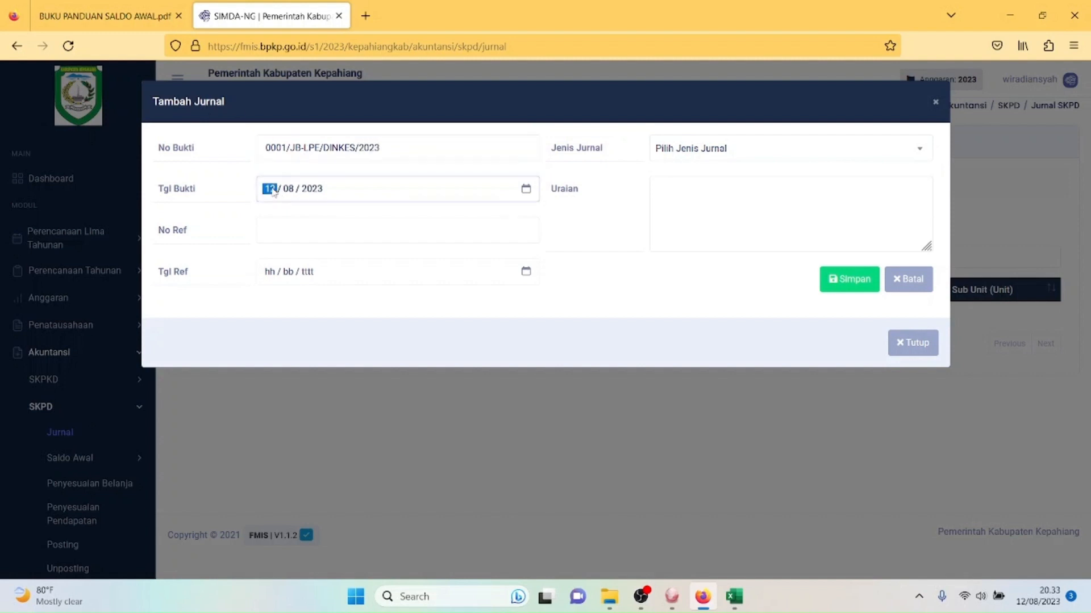
type("01 / 01")
Step: Copy the No Bukti value into No Ref and set Tgl Ref to 01/01/2023
left_click_drag(418, 148, 254, 132)
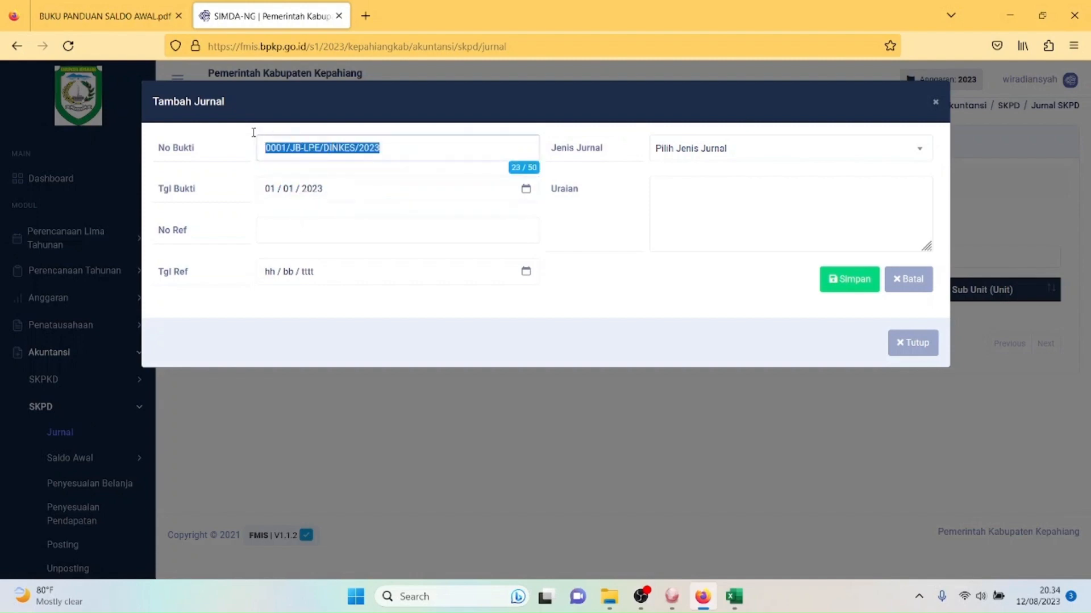
key("ctrl+c")
left_click(285, 221)
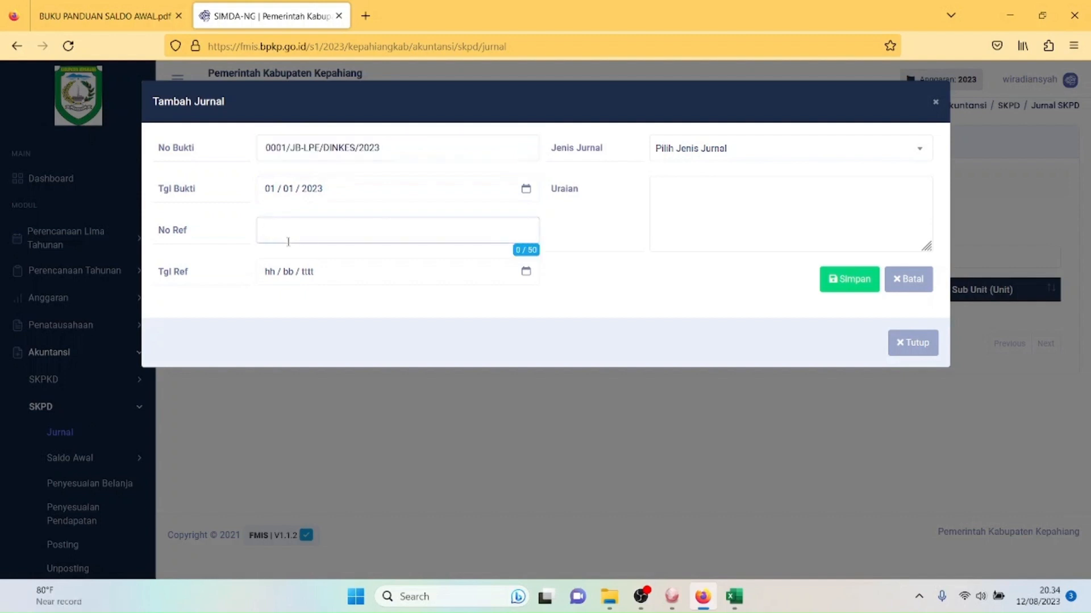
key("ctrl+v")
left_click(290, 283)
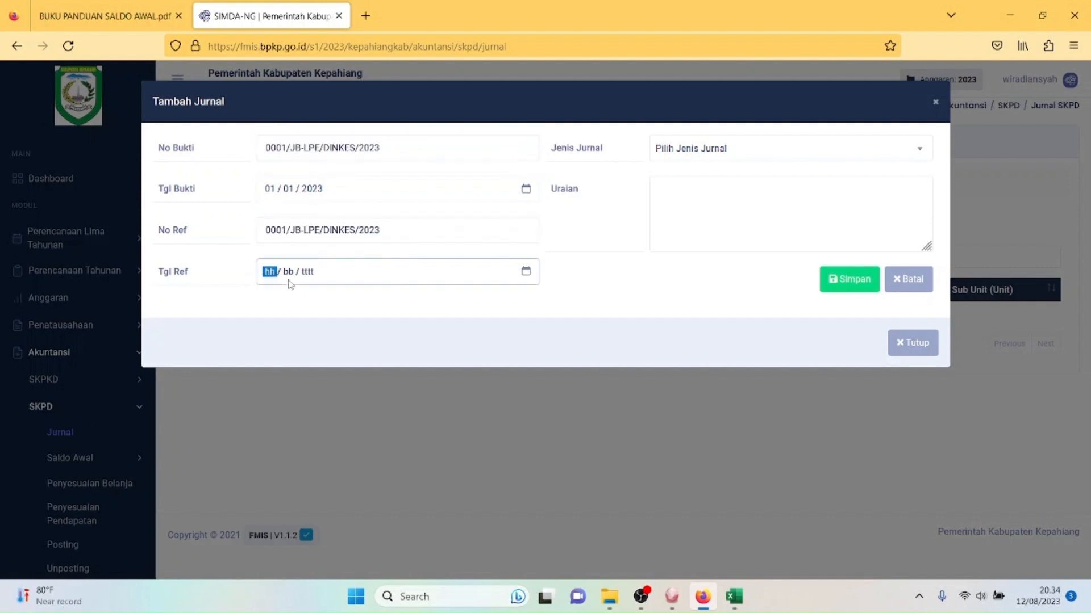
type("01 / 01 / 02023")
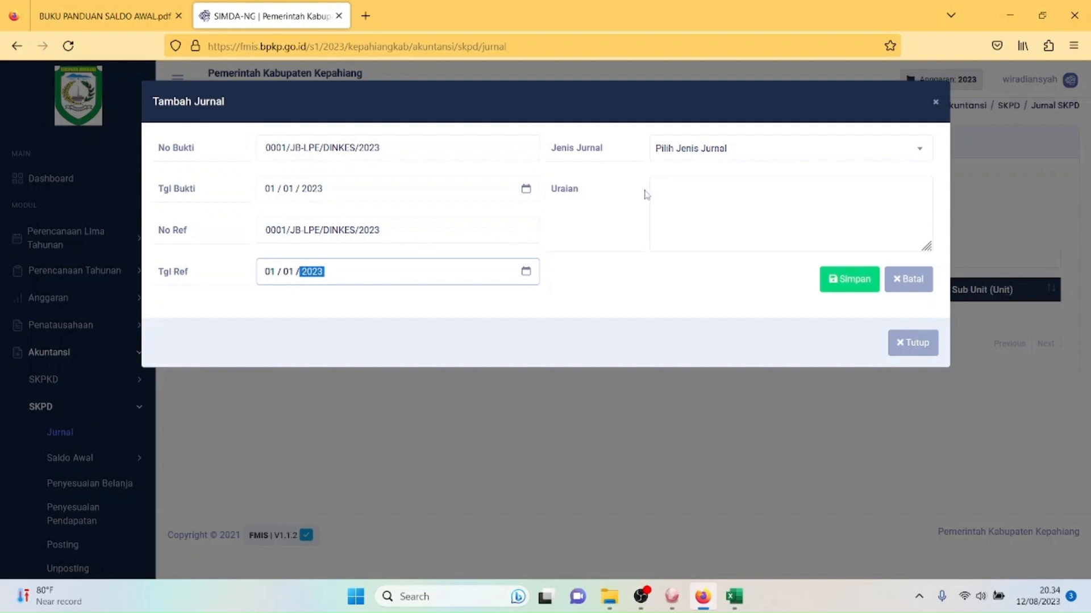
Step: Set the journal type to Jurnal Umum - Balik, describe it as "JURNAL BALIK KOREKSI EKUITAS DINKES 2023", and save the journal
left_click(732, 150)
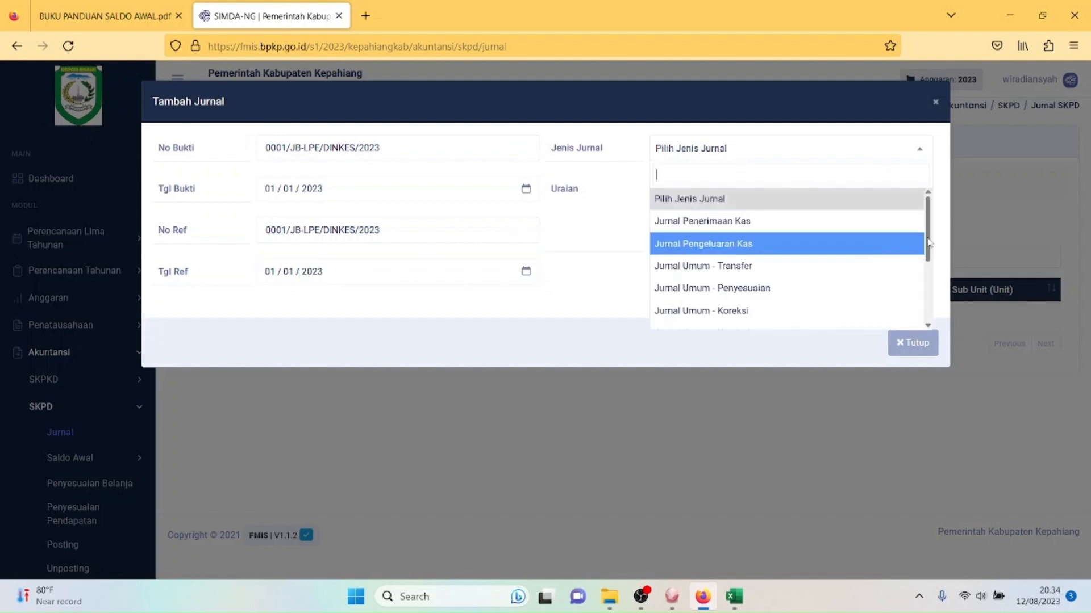
left_click_drag(929, 242, 923, 291)
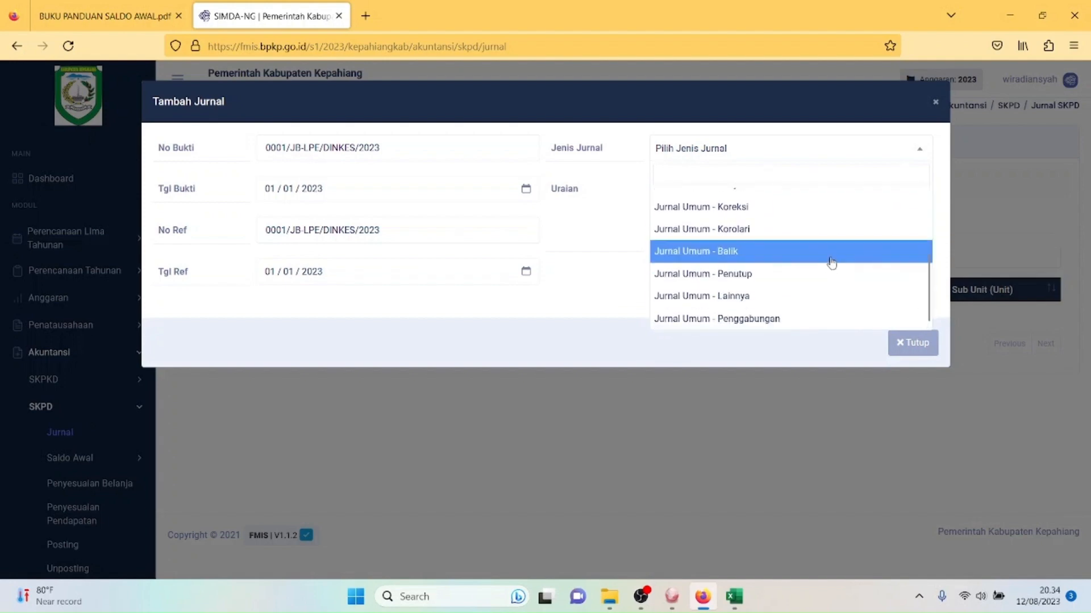
left_click(830, 258)
left_click(734, 210)
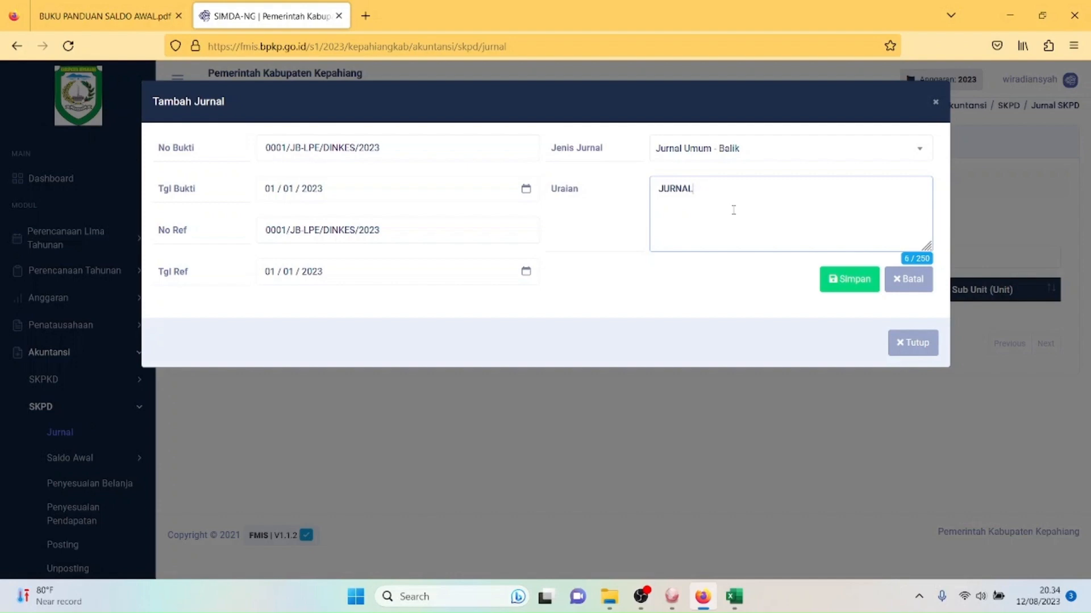
type("JURNAL BALIK KOREKSI EKUITAS DINKES 2023")
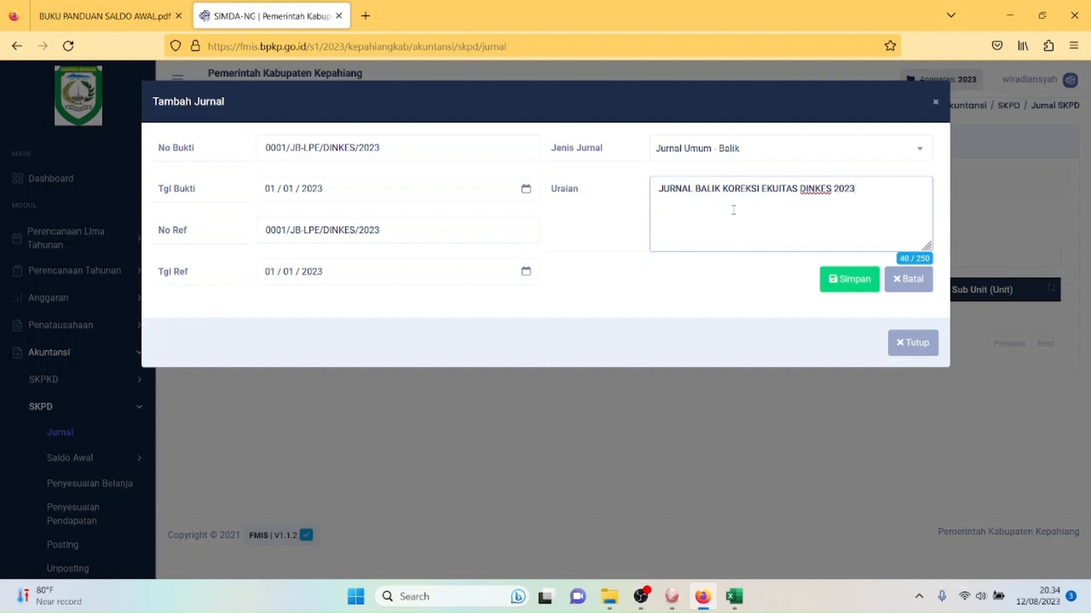
left_click(838, 282)
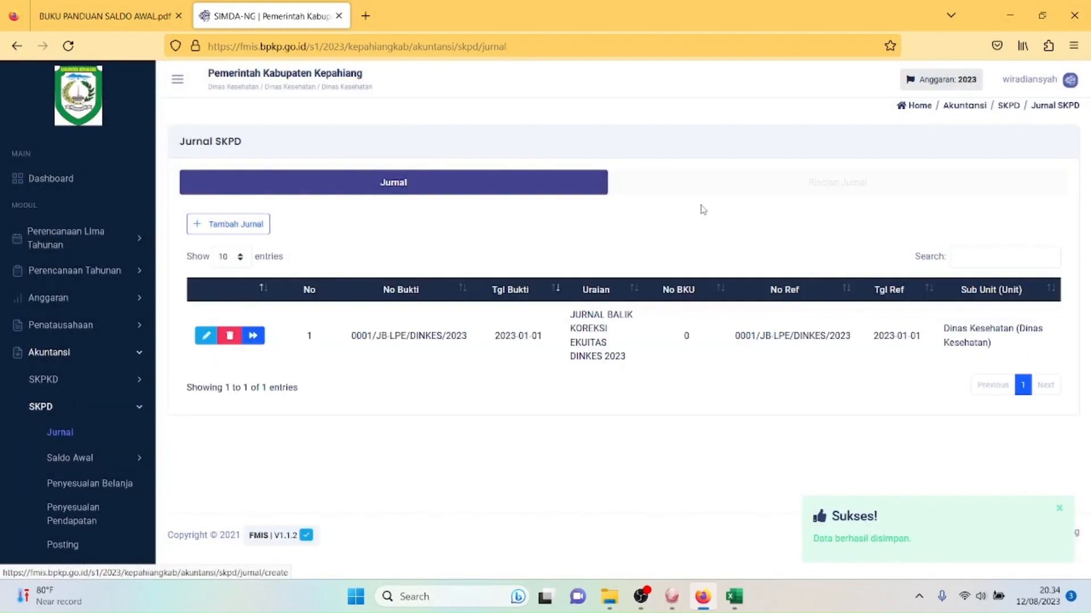
Step: Open the saved journal's Rincian and start a new detail line with its account chosen from Parameter
left_click(253, 337)
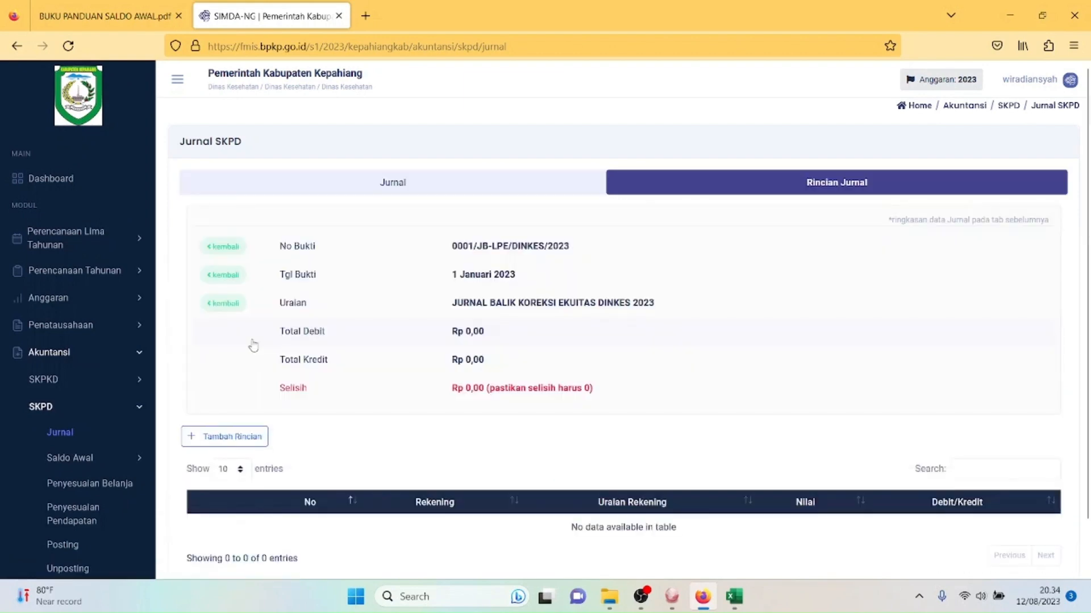
scroll(1082, 341, "down", 2)
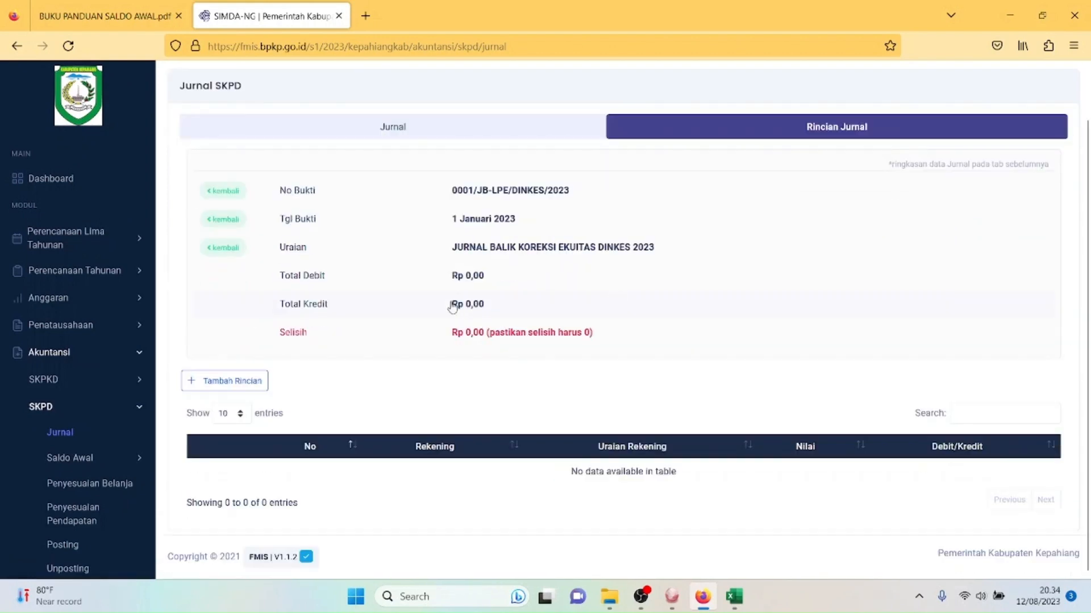
left_click(223, 386)
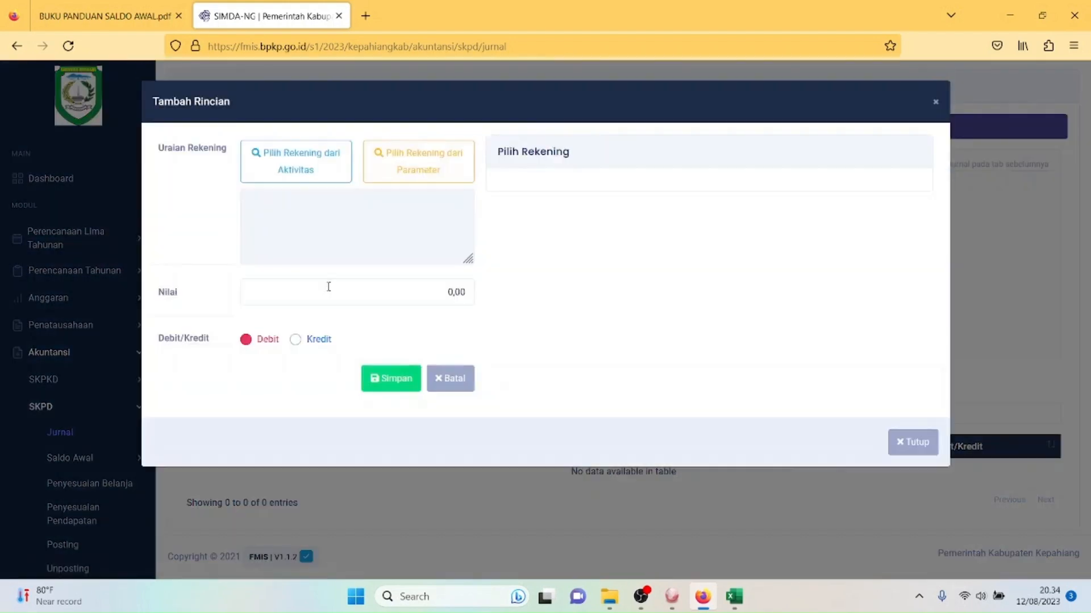
left_click(406, 175)
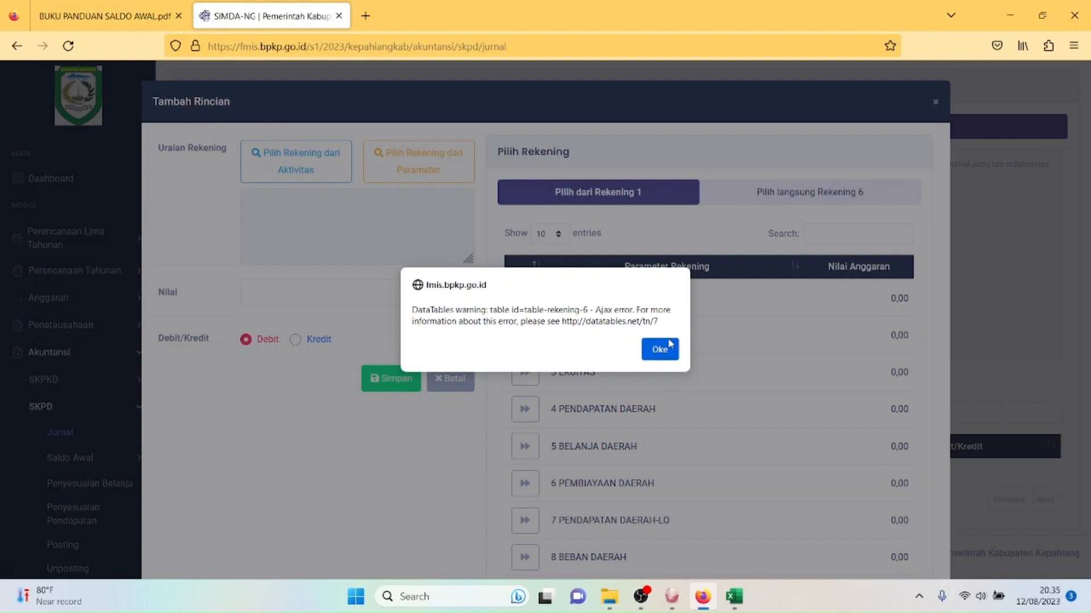
left_click(660, 349)
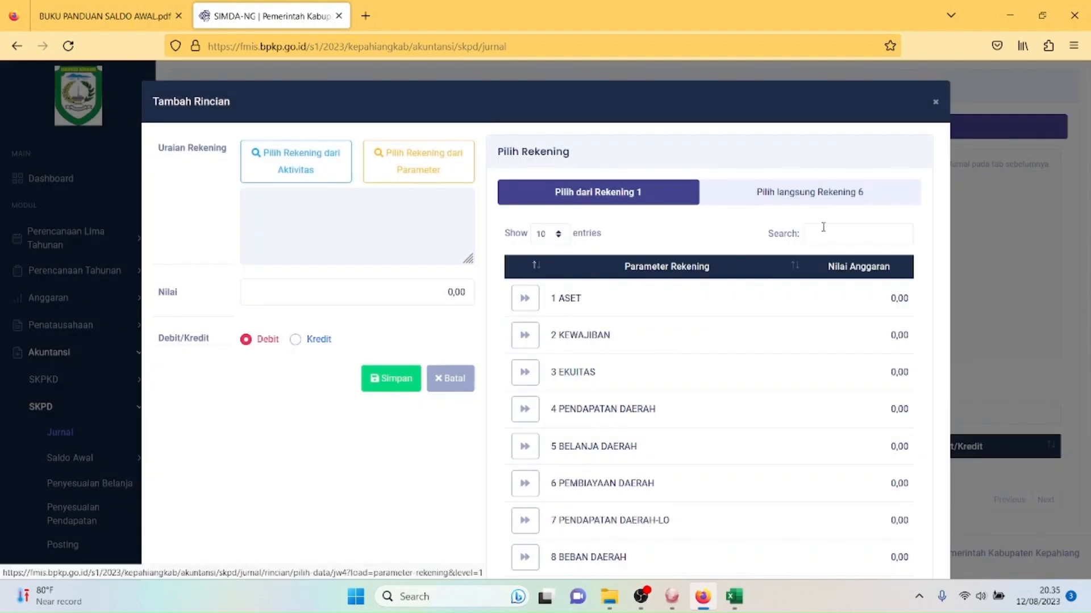
Step: Drill down through Ekuitas to Koreksi Ekuitas and select account 3.1.1.1.2.3 Koreksi Ekuitas Lainnya for the detail line
left_click(525, 375)
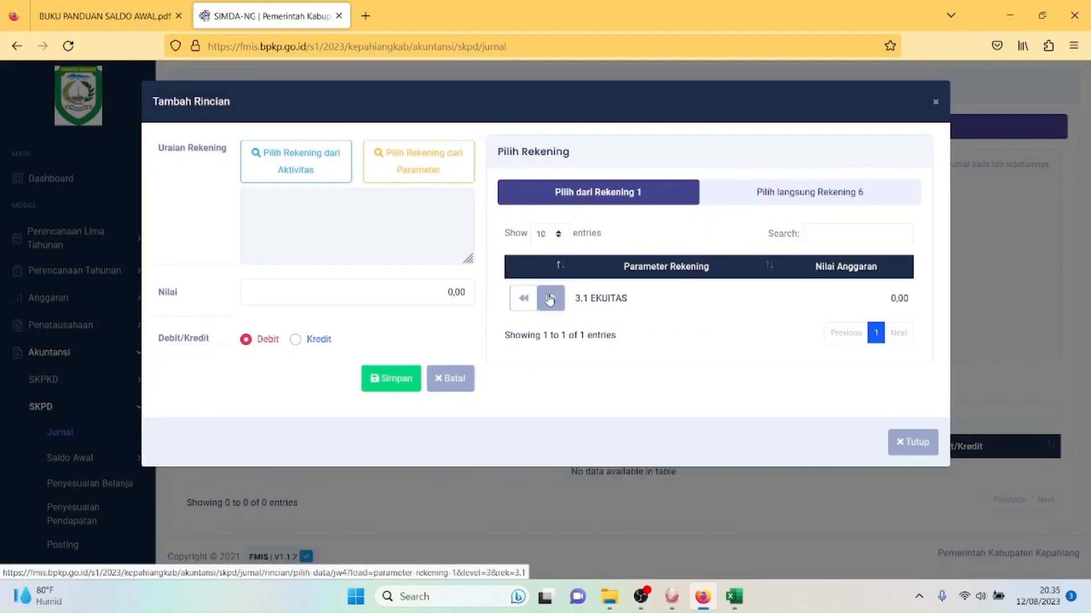
left_click(550, 300)
left_click(550, 301)
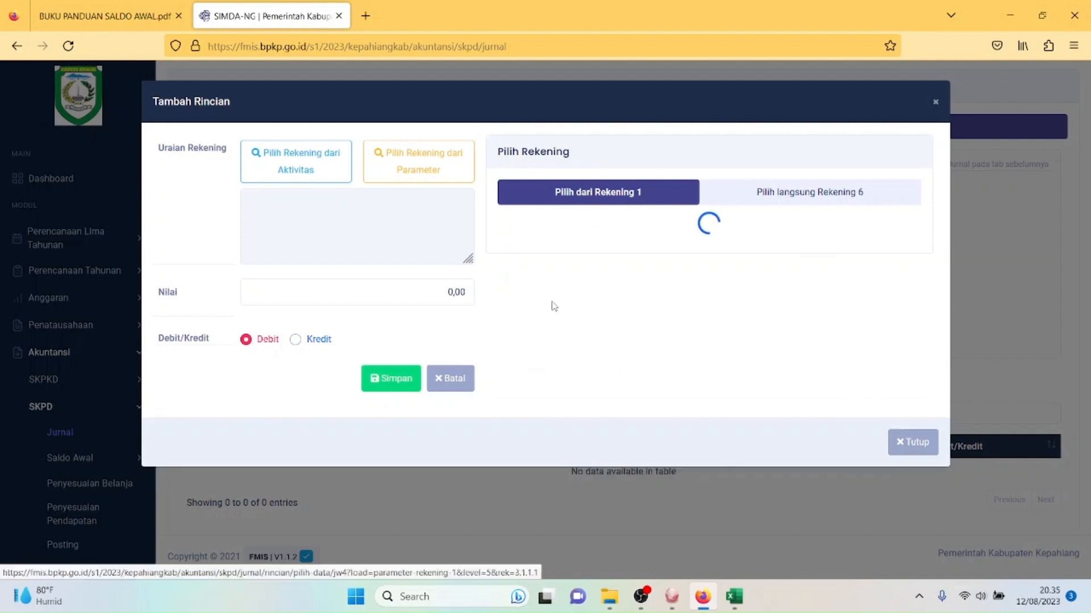
left_click(551, 301)
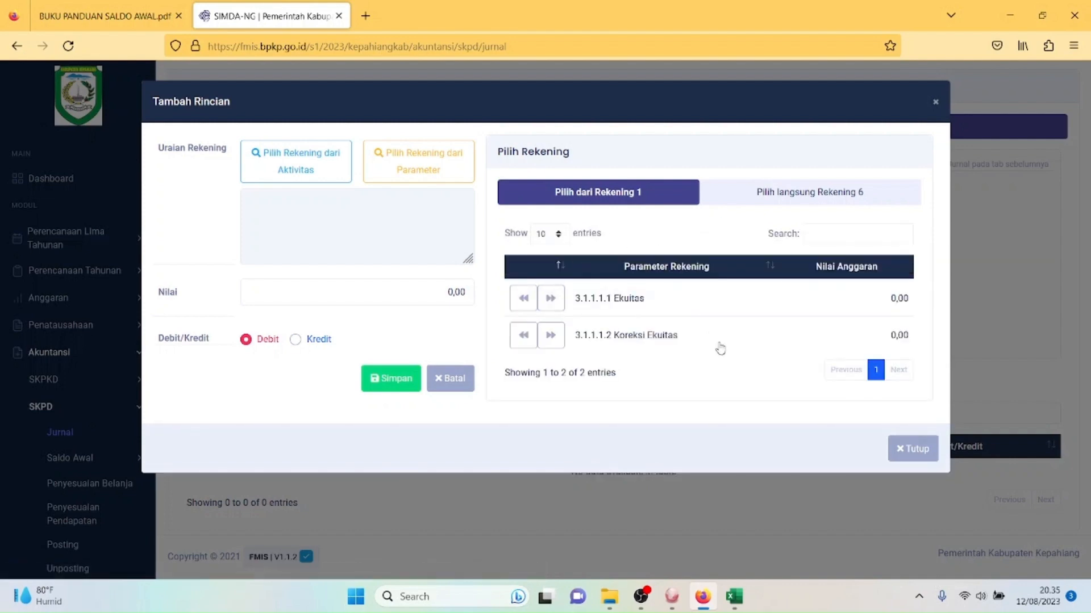
left_click(551, 336)
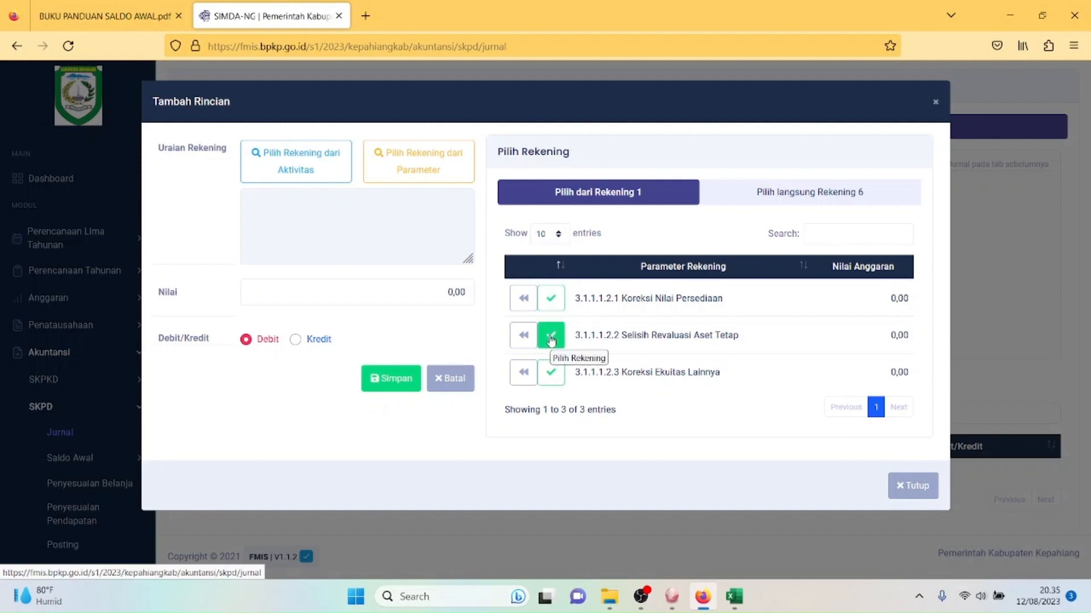
left_click(550, 374)
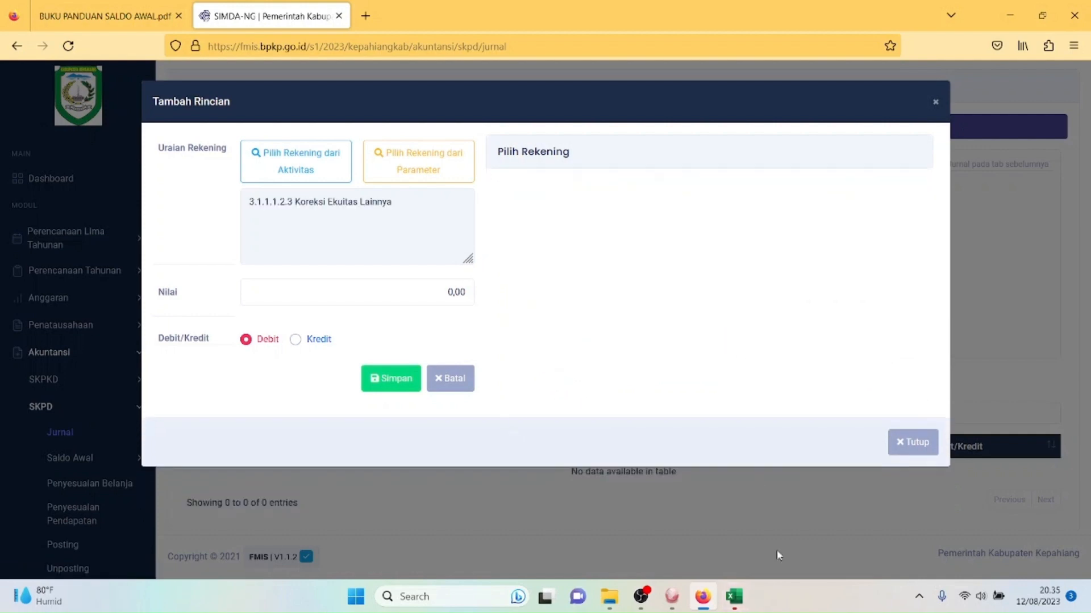
Step: Switch to Excel and close aset.xls without saving its changes
left_click(735, 599)
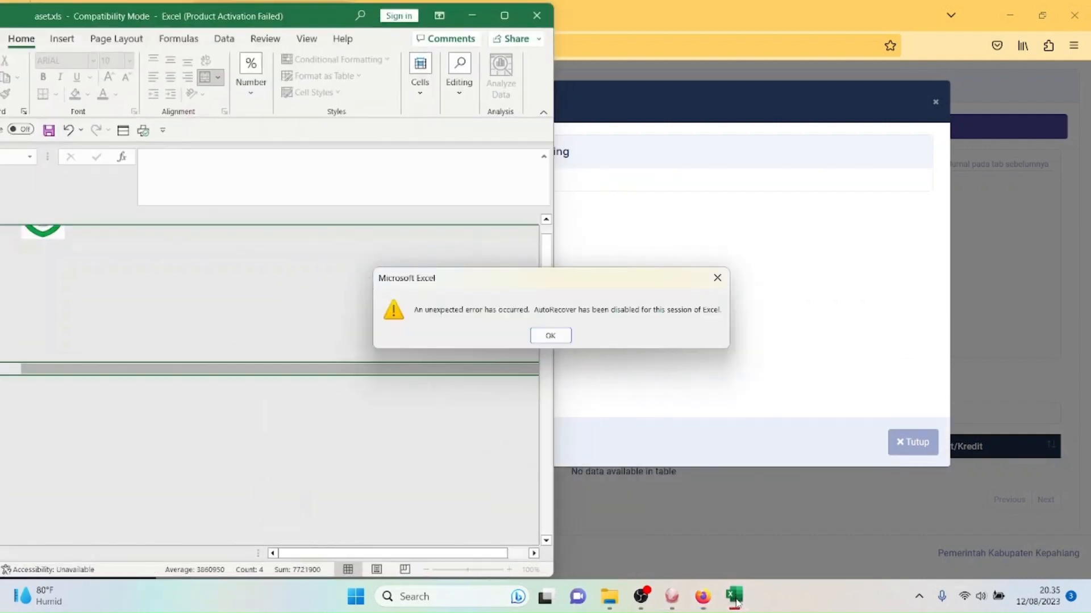
left_click(549, 337)
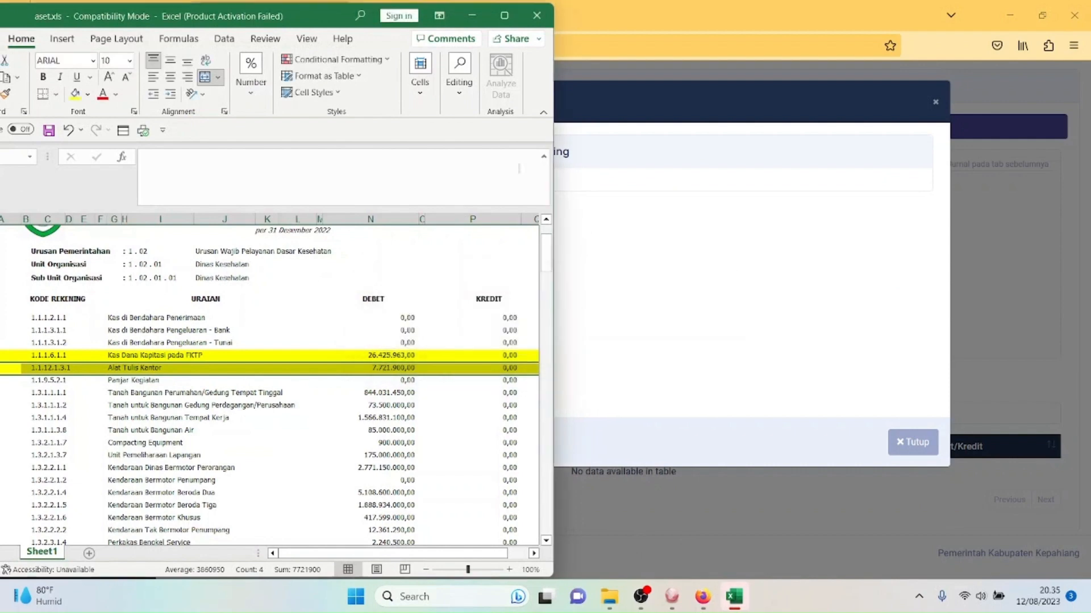
left_click(536, 13)
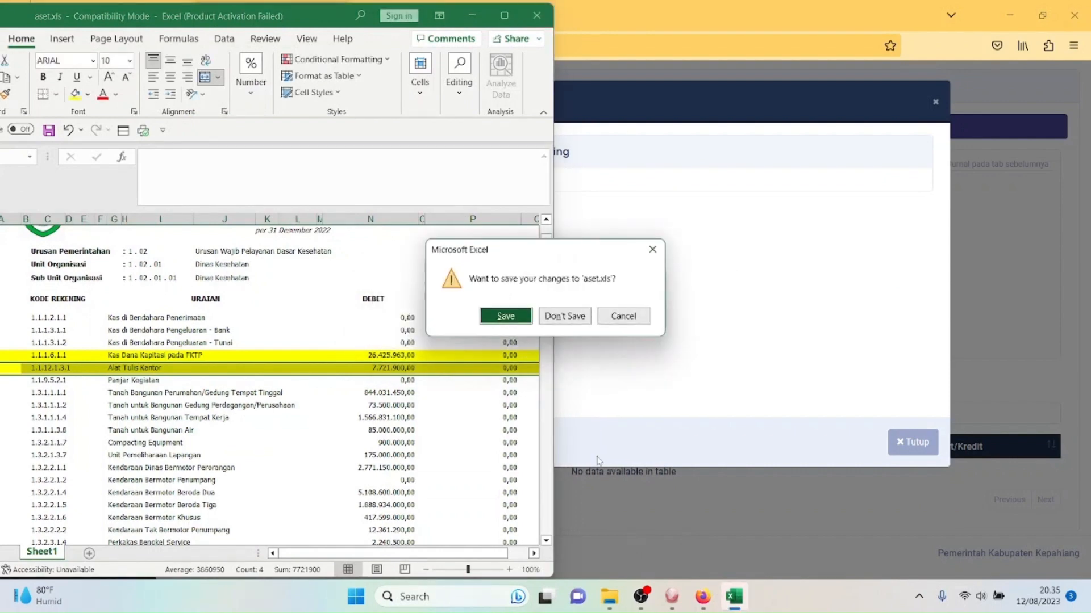
left_click(576, 316)
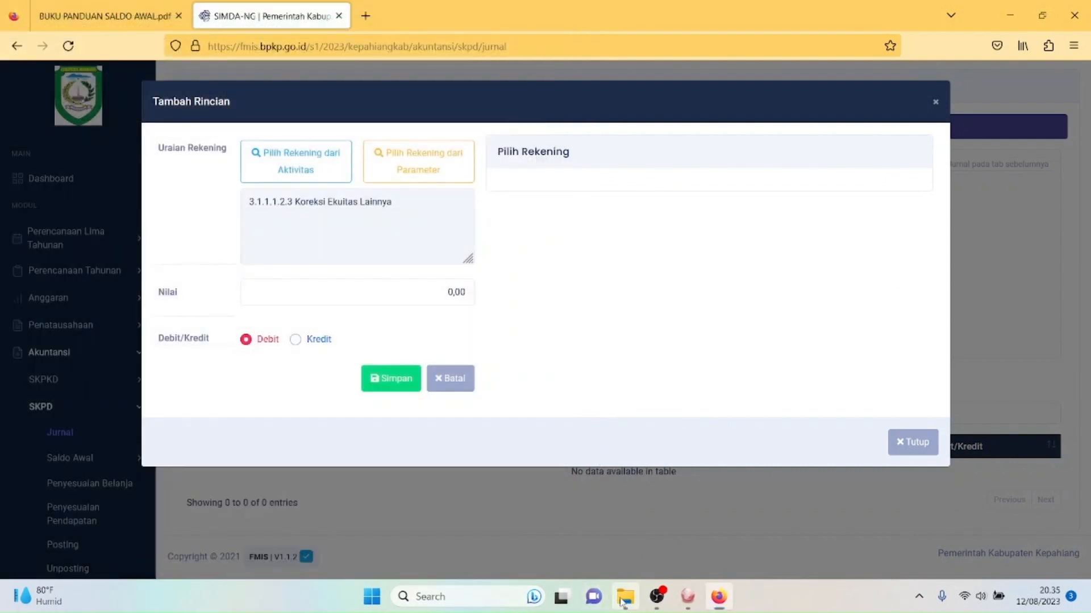
Step: Open lpe.xls from the file folder and copy the 2022 Koreksi Ekuitas value from cell L20
left_click(620, 596)
left_click(245, 185)
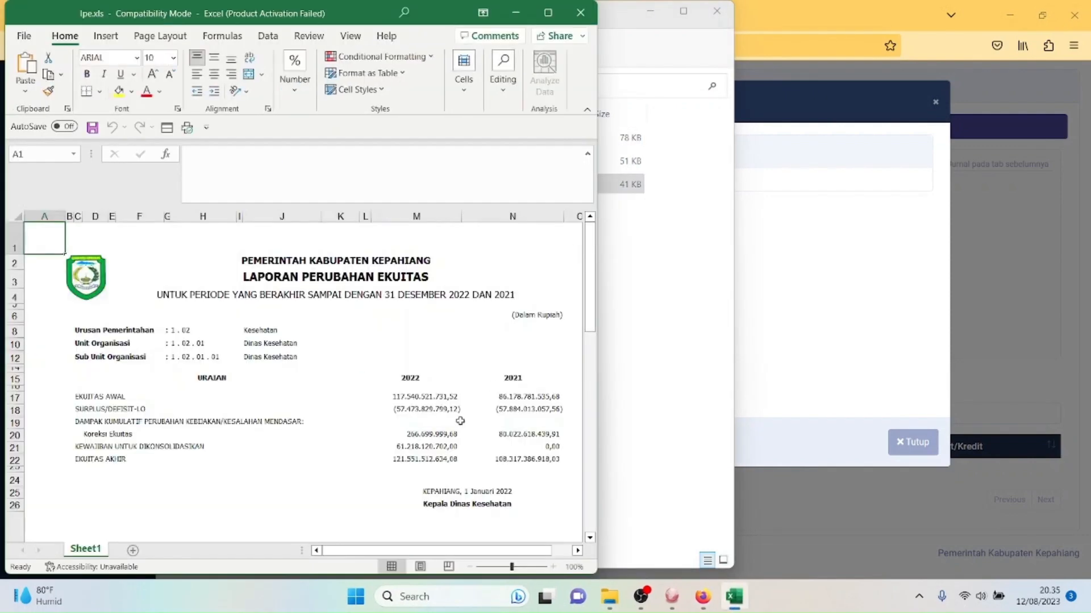
left_click(421, 432)
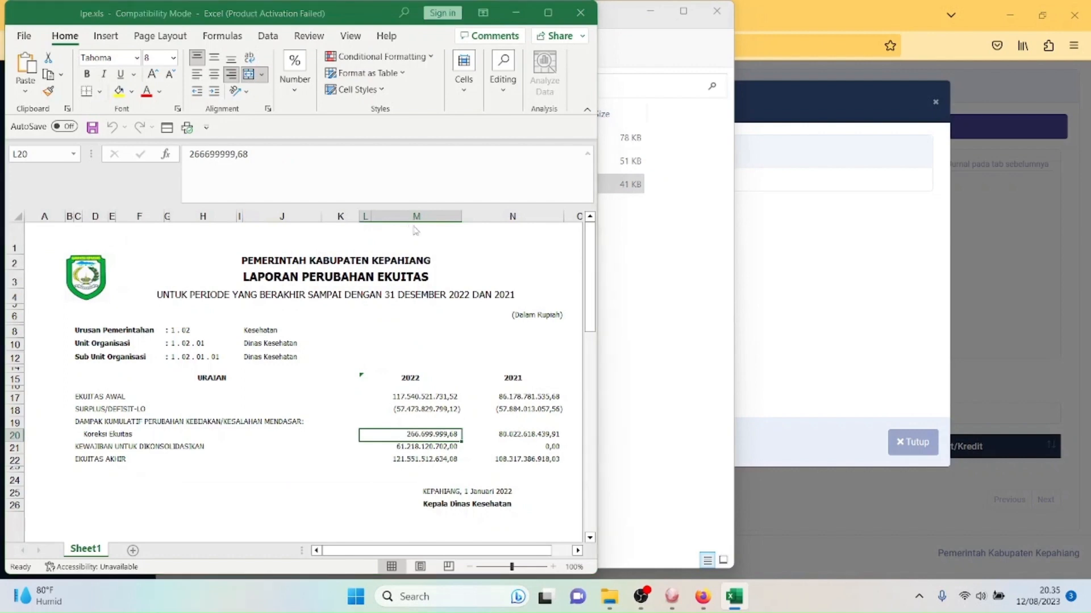
left_click(443, 443)
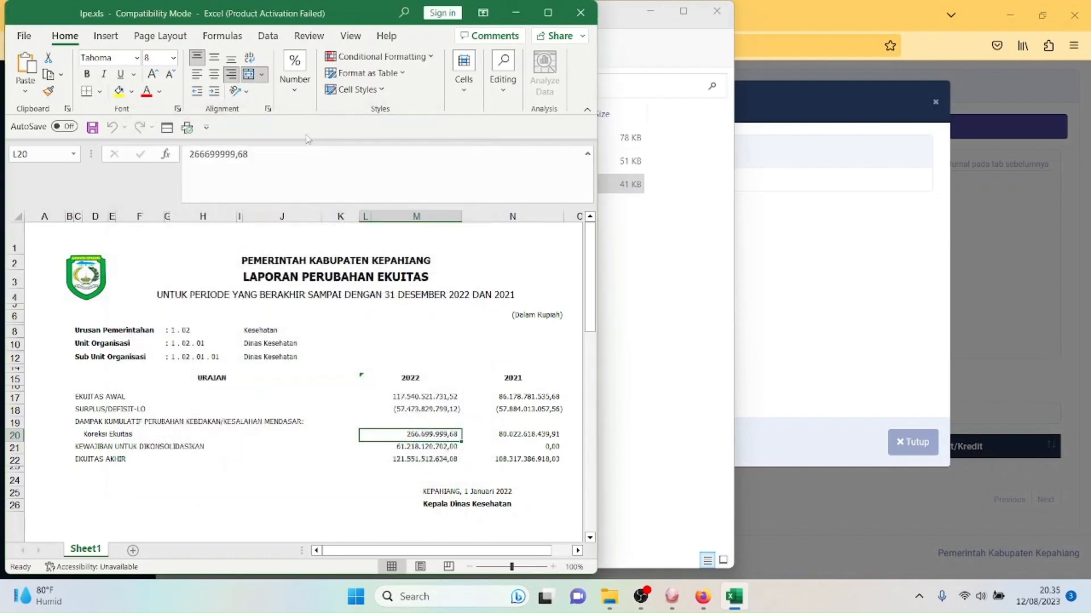
double_click(218, 154)
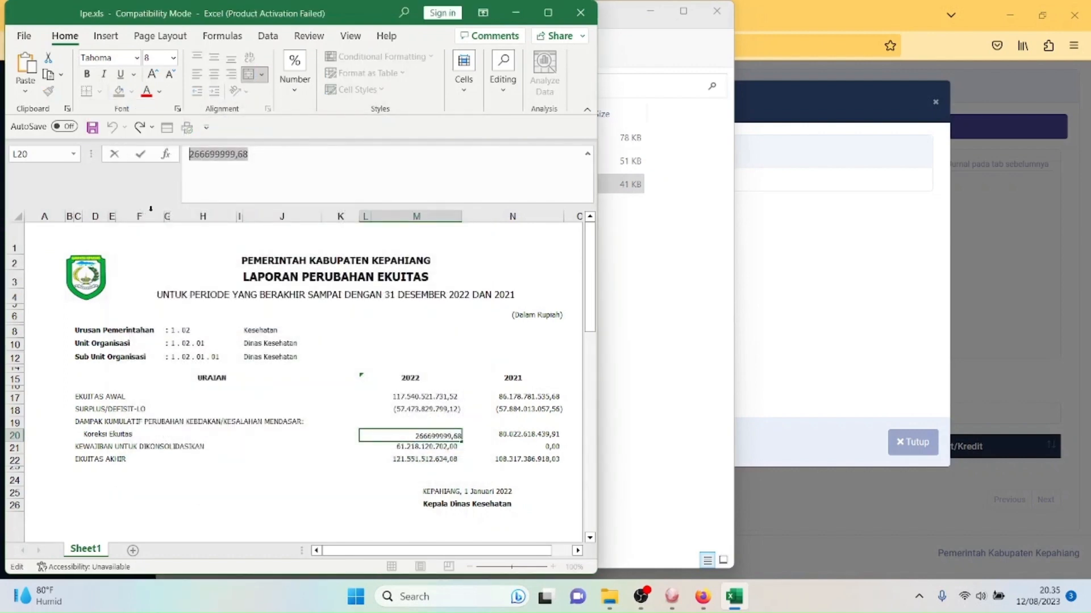
Step: Return to the SIMDA-NG detail form, set Nilai to 266.699.999,68 as Debit for Koreksi Ekuitas Lainnya, and save the line
left_click(816, 255)
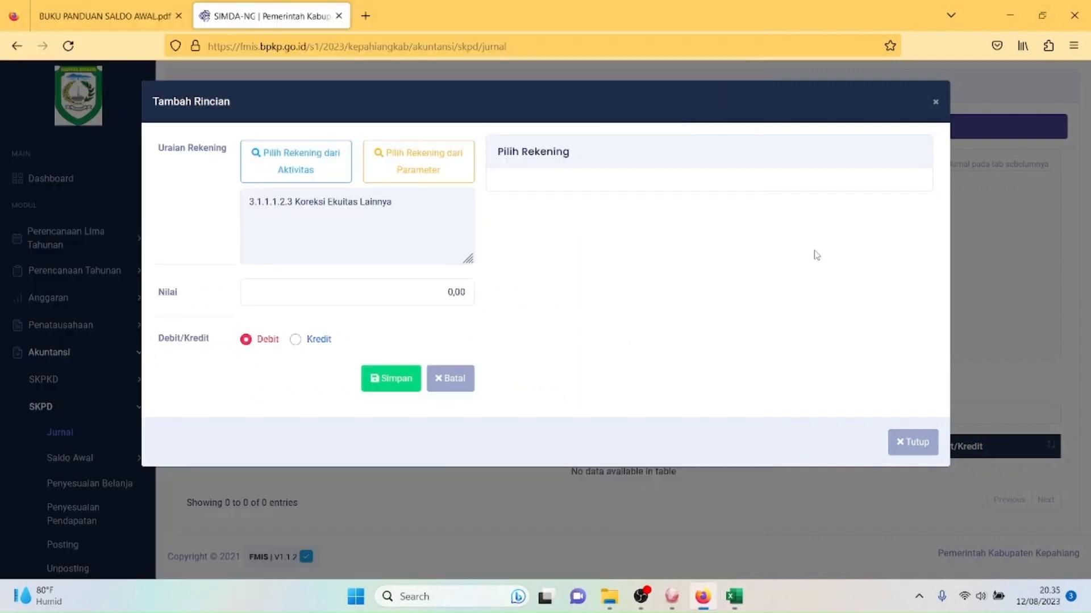
left_click(344, 300)
type("266.699.999,68")
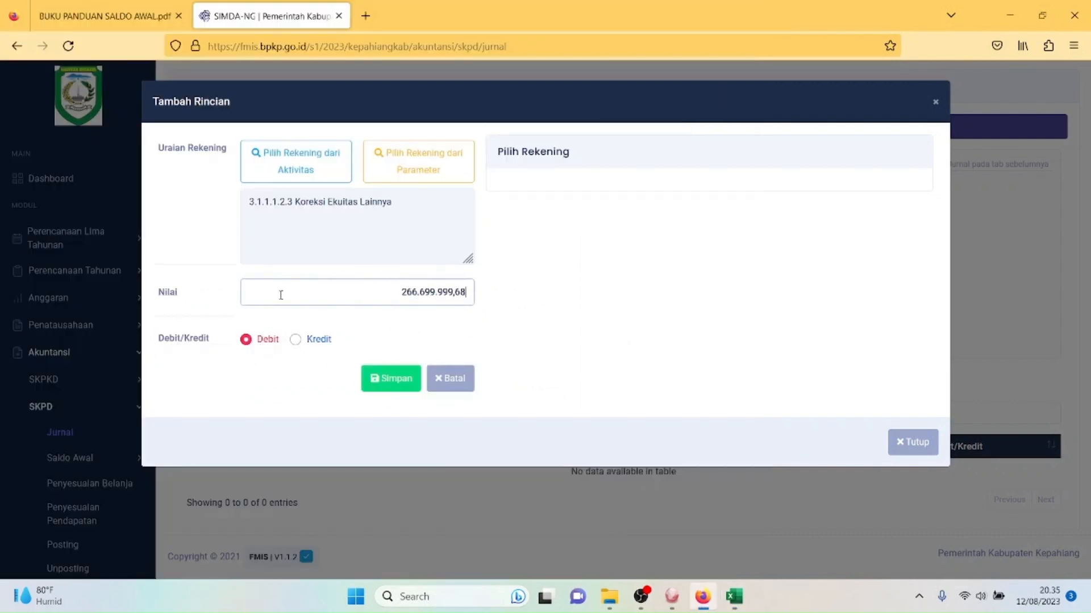
left_click(246, 343)
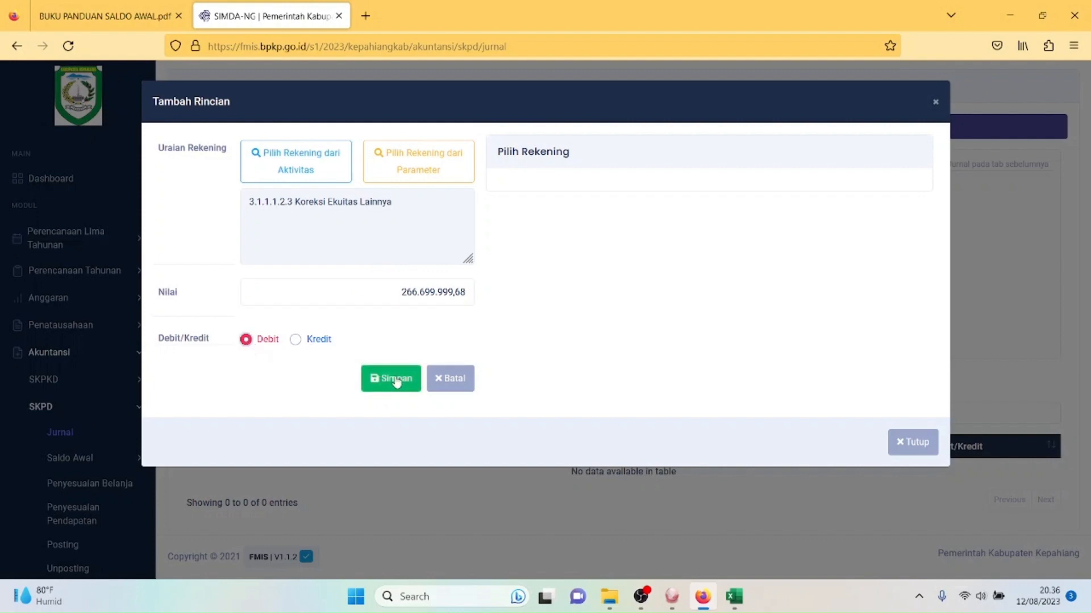
left_click(396, 379)
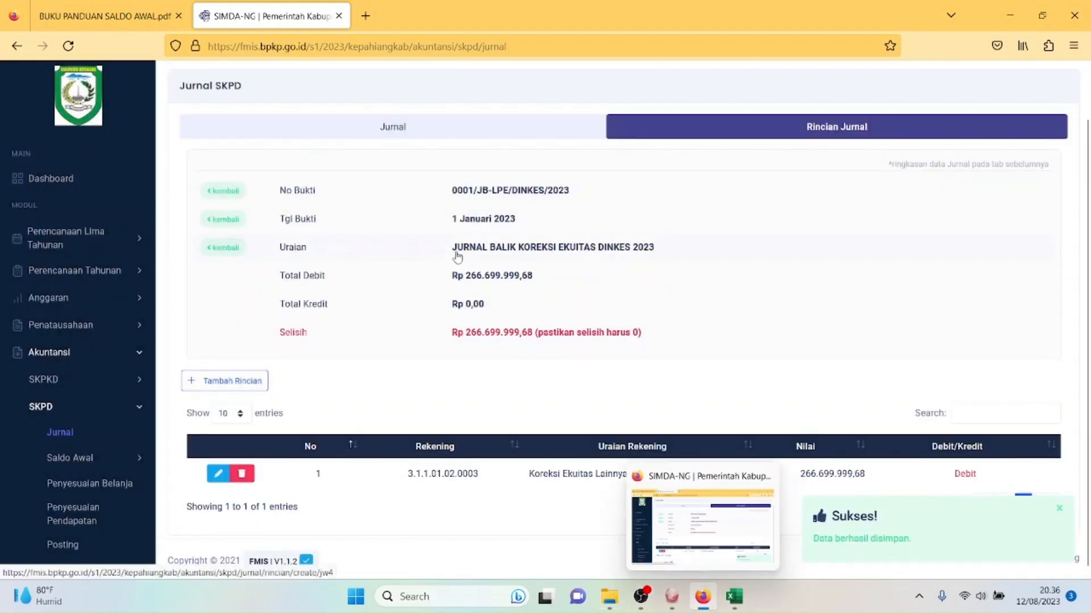
Step: Consult BUKU PANDUAN SALDO AWAL.pdf on pages 21 and 22 for how to enter the journal's detail lines
left_click(104, 16)
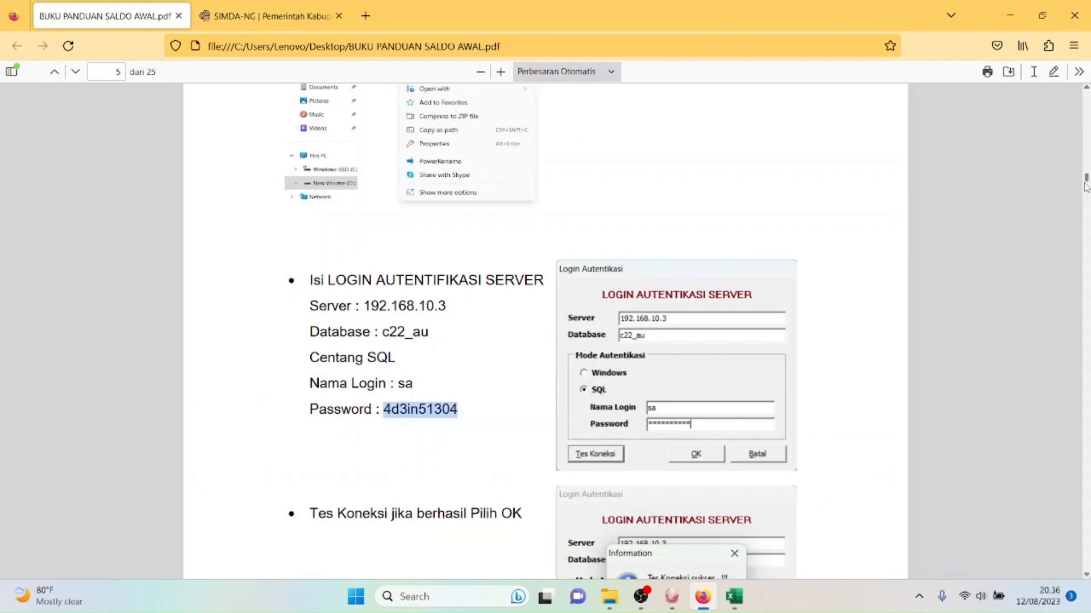
left_click_drag(1085, 185, 1081, 486)
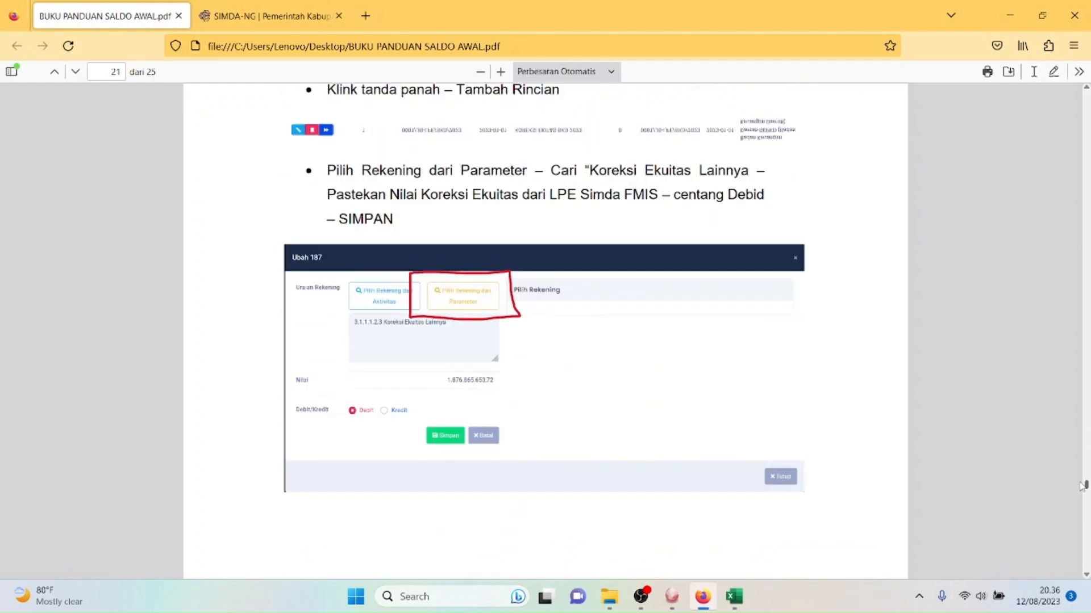
left_click_drag(1082, 486, 1082, 498)
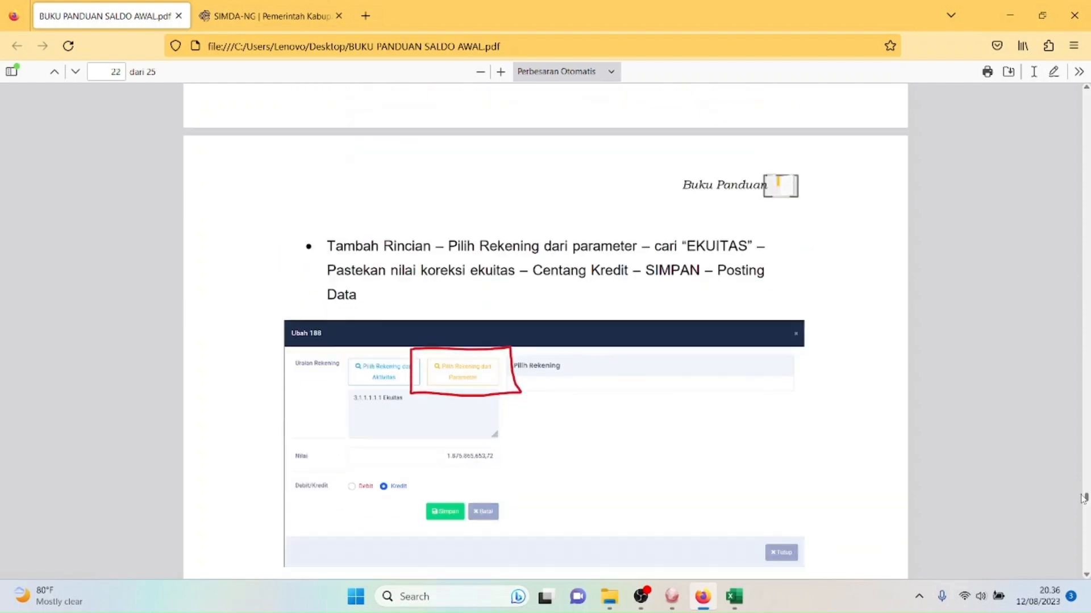
mouse_move(672, 596)
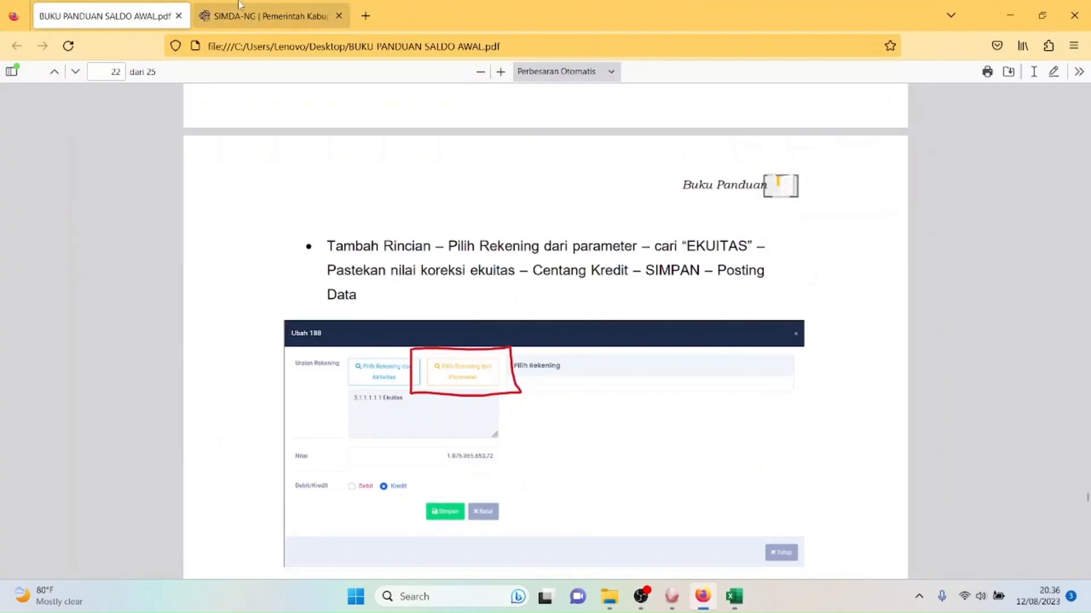
left_click(248, 17)
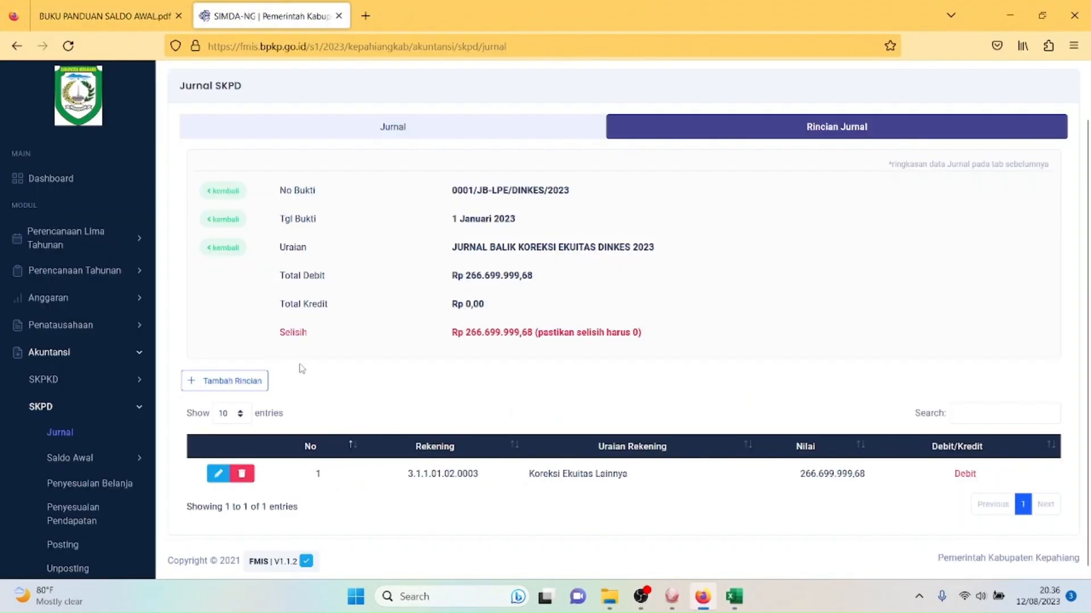
Step: Start another detail line from Parameter and drill down through Ekuitas to select account 3.1.1.1.1.1 Ekuitas
left_click(257, 385)
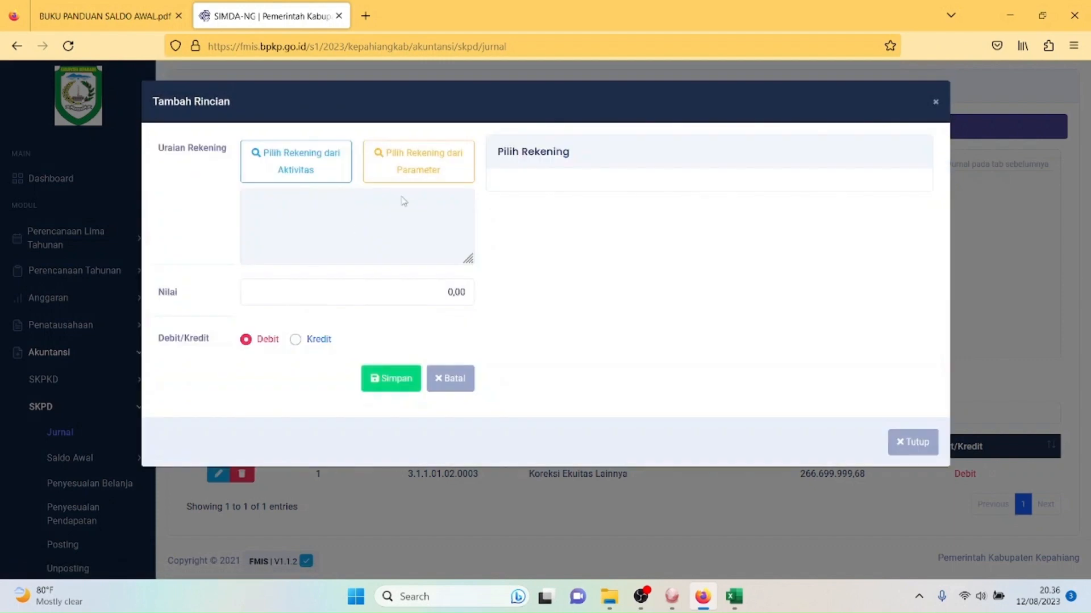
left_click(419, 167)
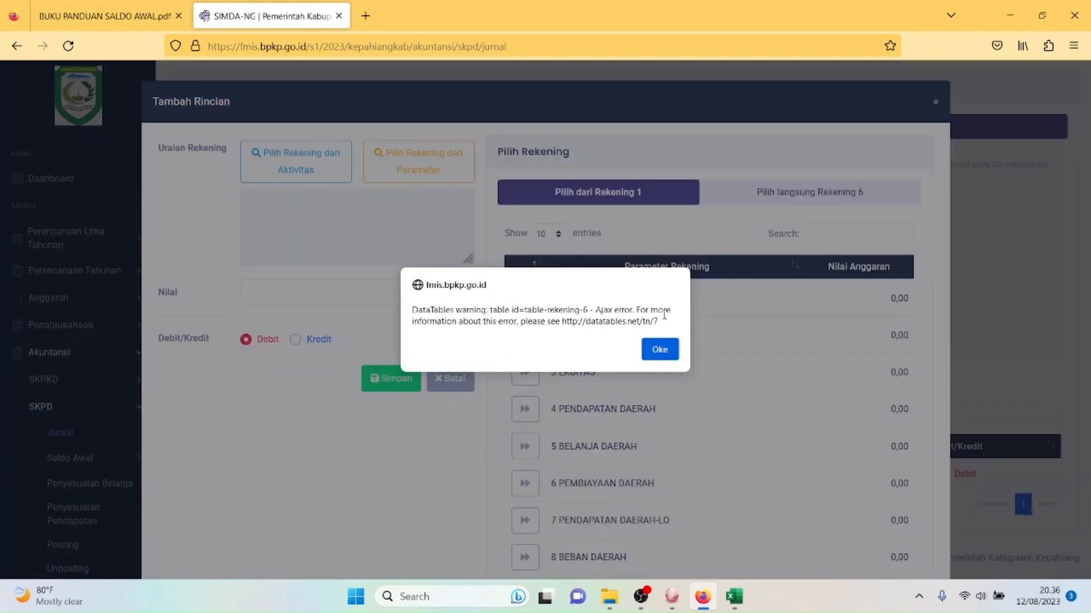
left_click(660, 349)
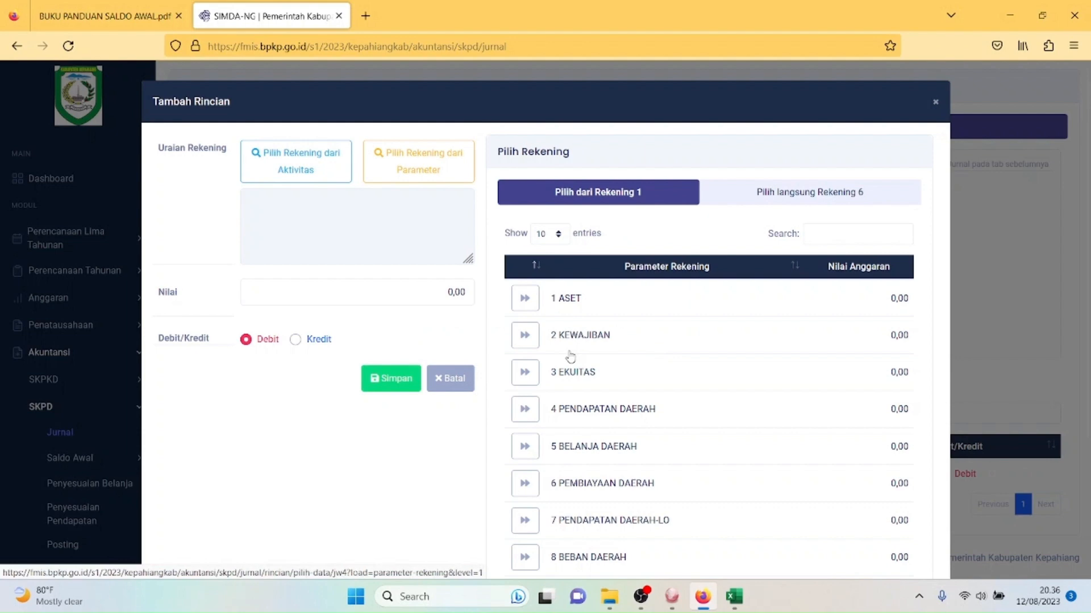
left_click(526, 375)
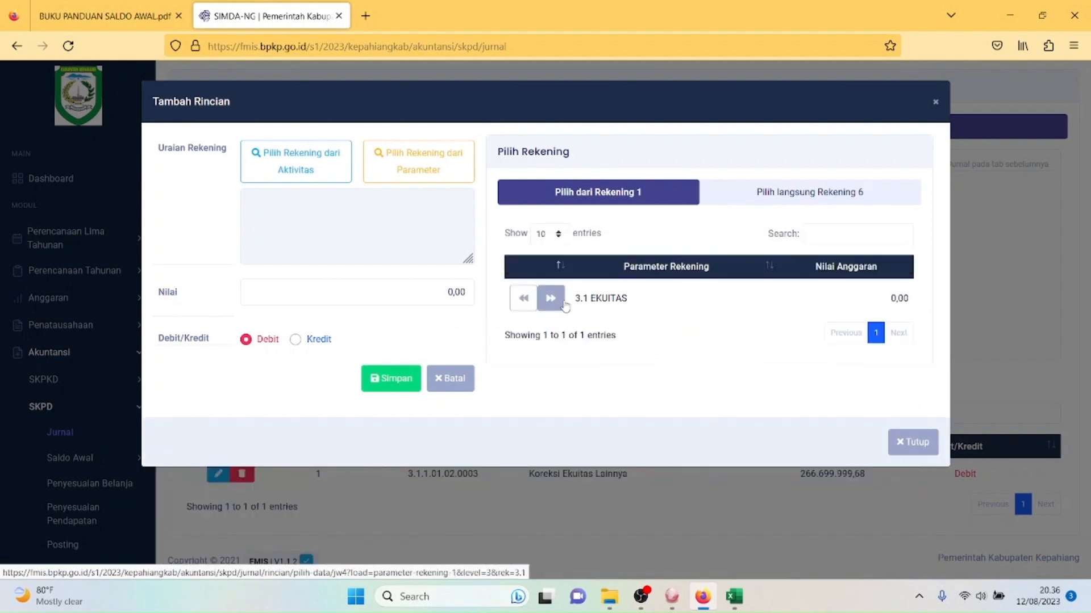
left_click(548, 297)
left_click(565, 305)
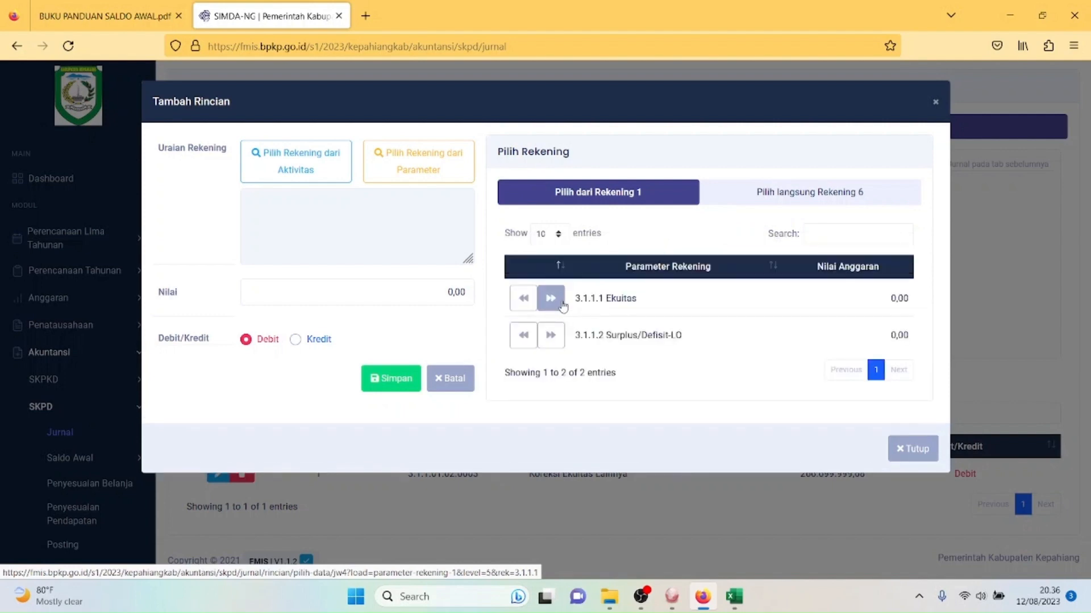
left_click(563, 305)
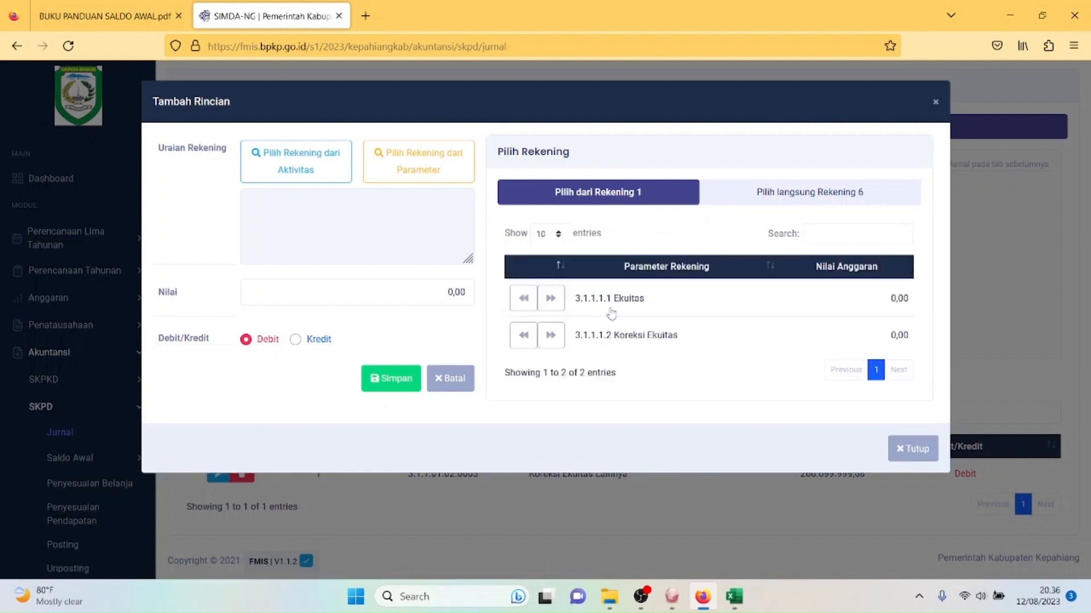
left_click(550, 298)
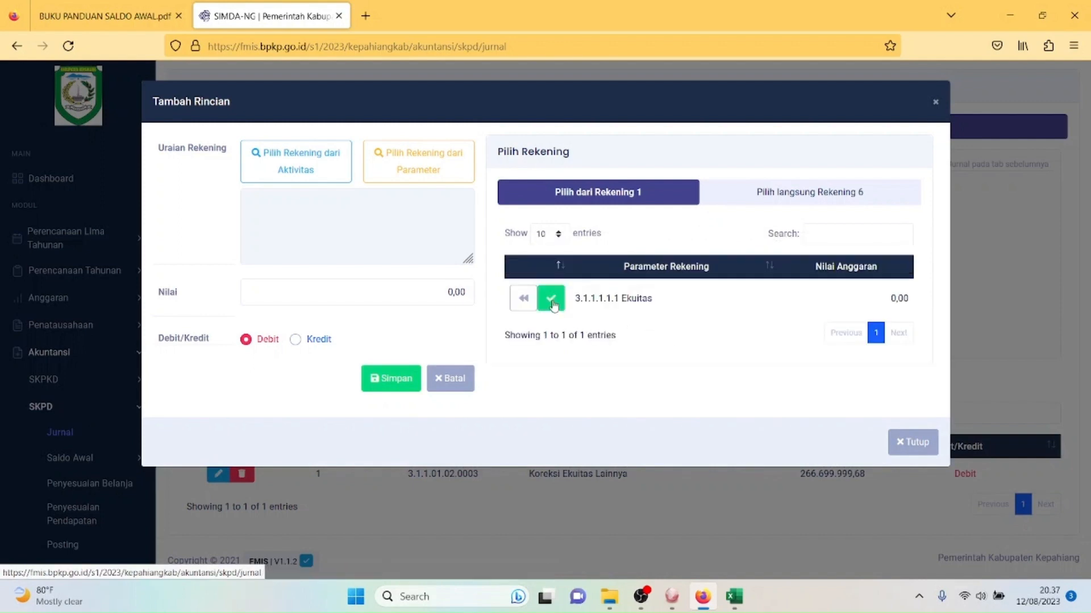
left_click(550, 299)
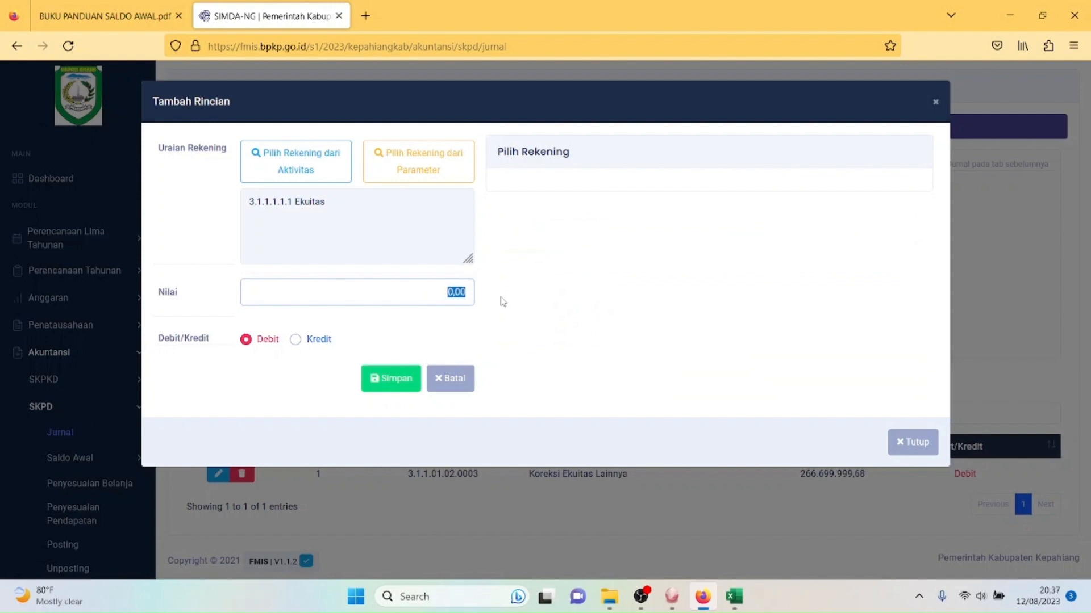
Step: Set the Ekuitas line's Nilai to 266.699.999,68 as Kredit and save it
type("266.699.999,68")
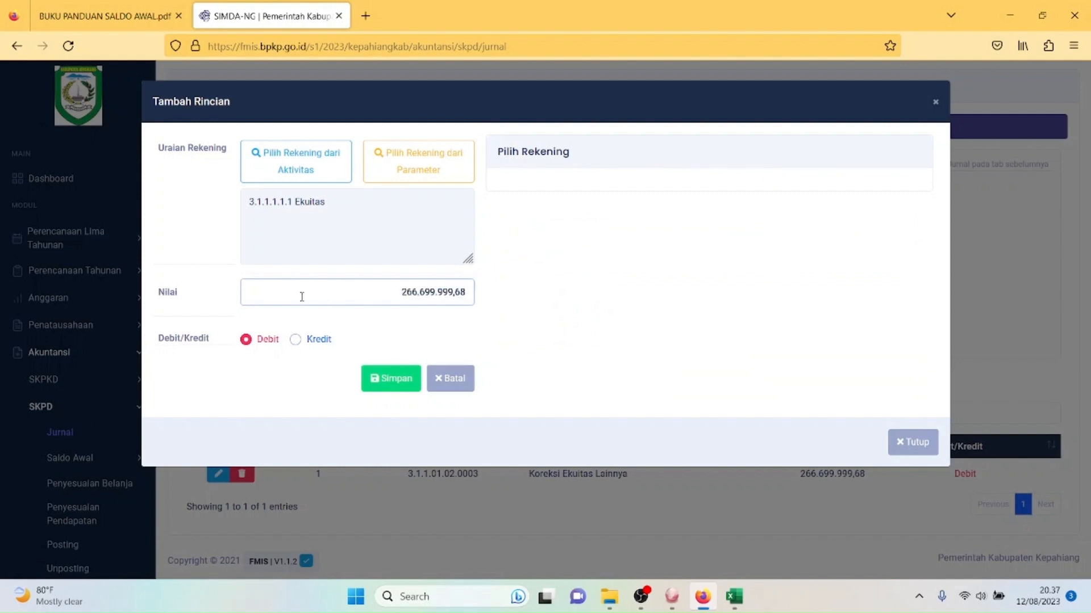
left_click(310, 343)
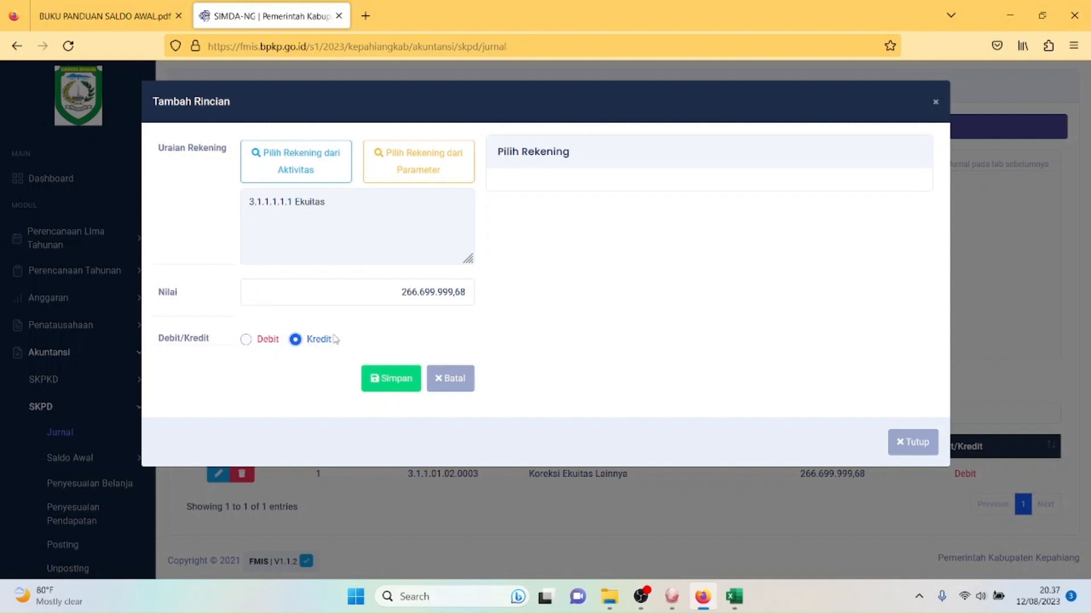
left_click(402, 373)
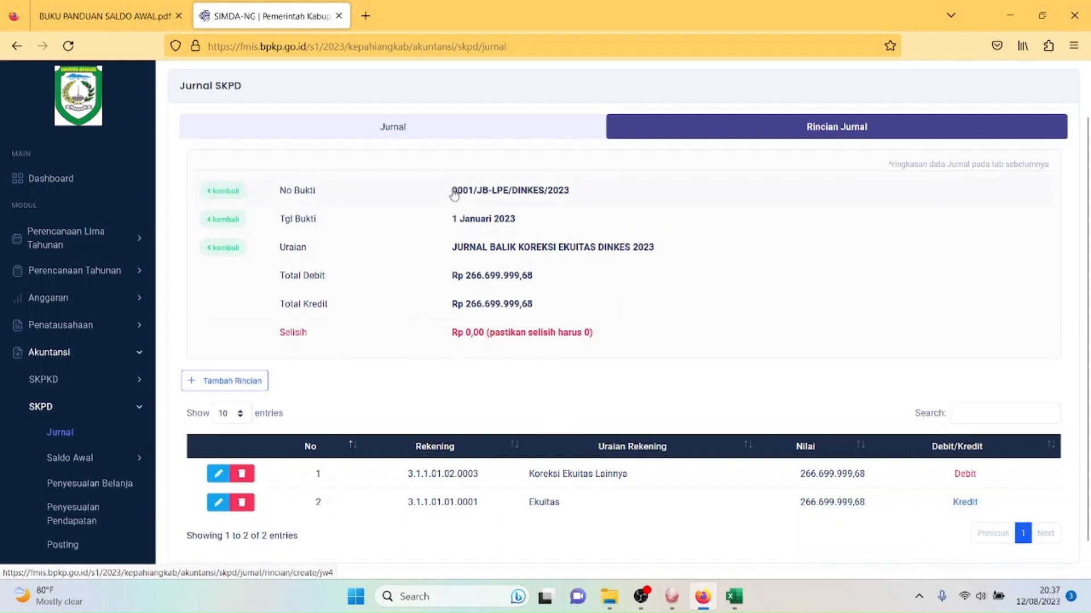
Step: Copy the journal's No Bukti and open the Posting page under Akuntansi SKPD
left_click_drag(454, 195, 579, 194)
key("ctrl+c")
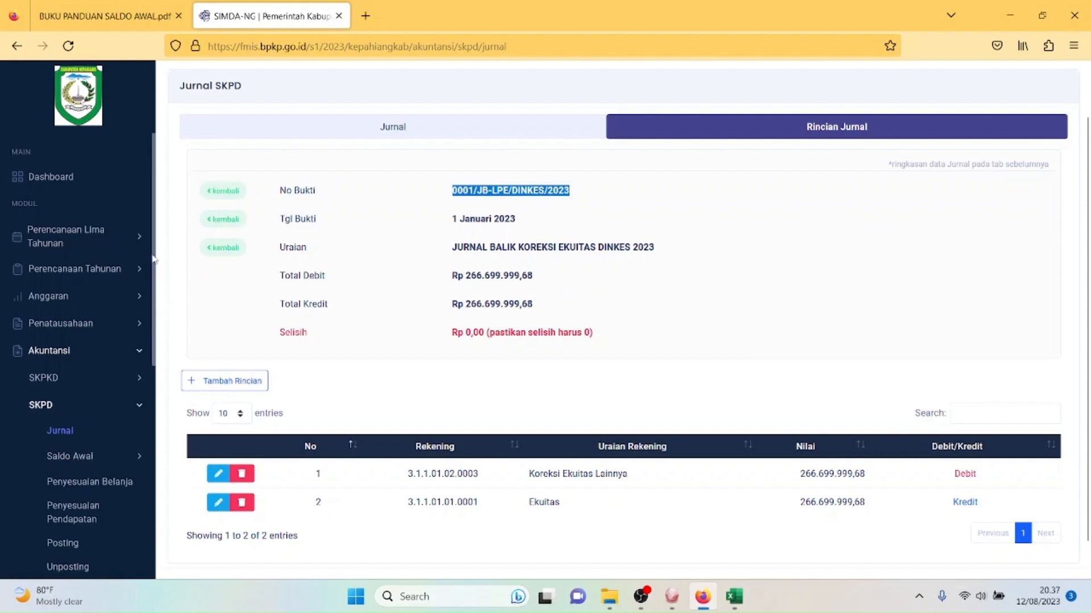
left_click_drag(154, 257, 141, 361)
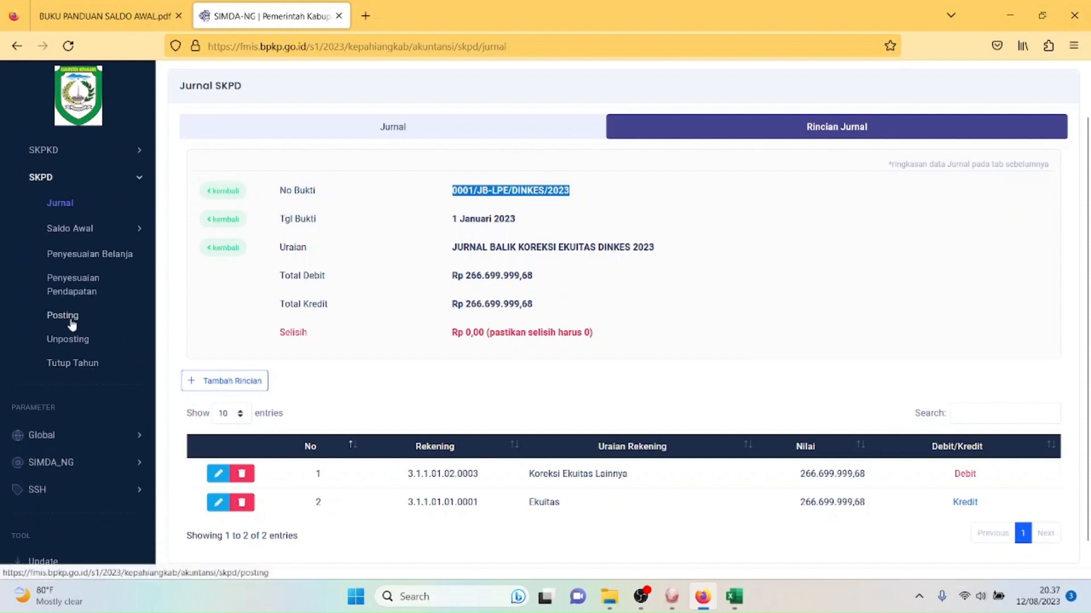
left_click(86, 181)
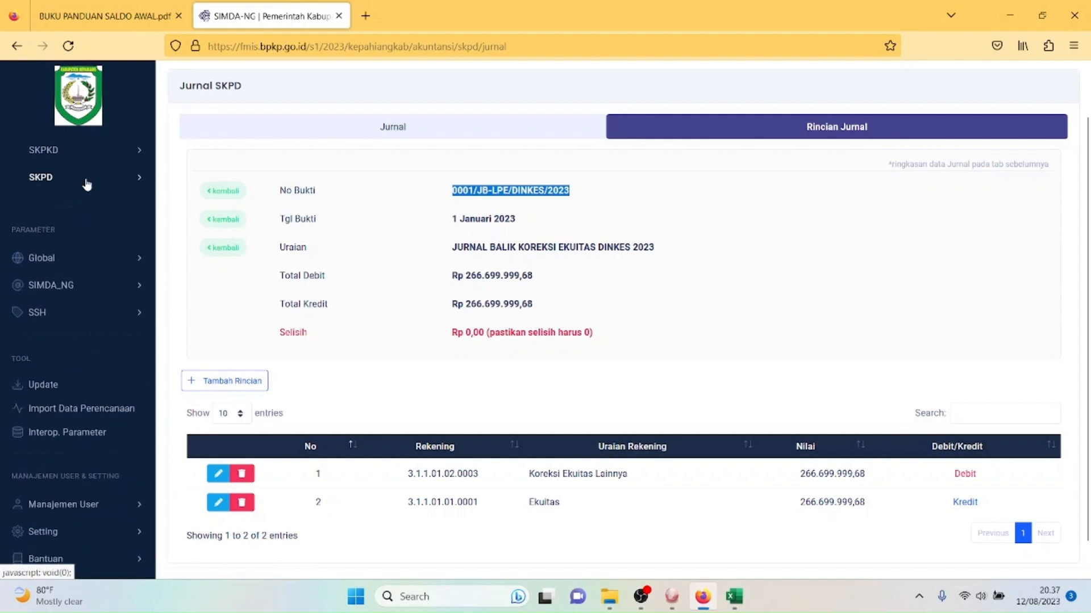
scroll(153, 274, "up", 2)
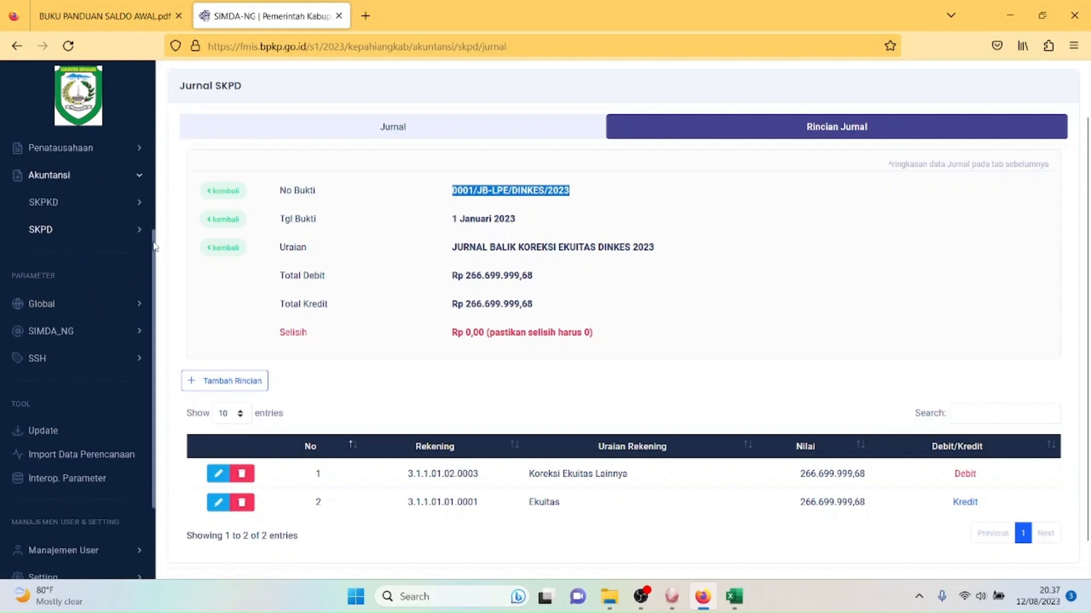
left_click(71, 237)
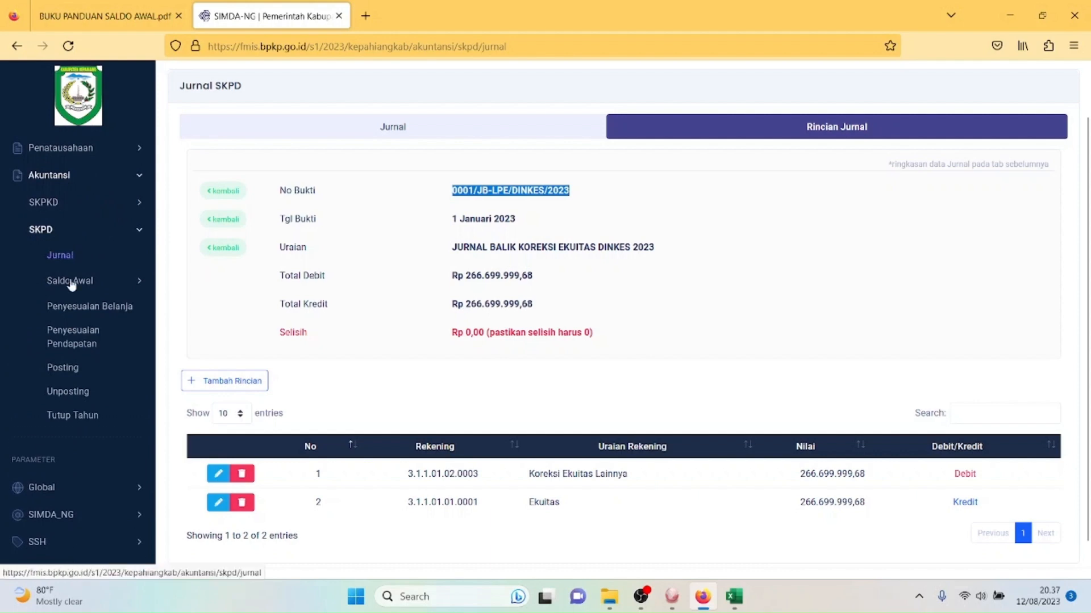
left_click(68, 369)
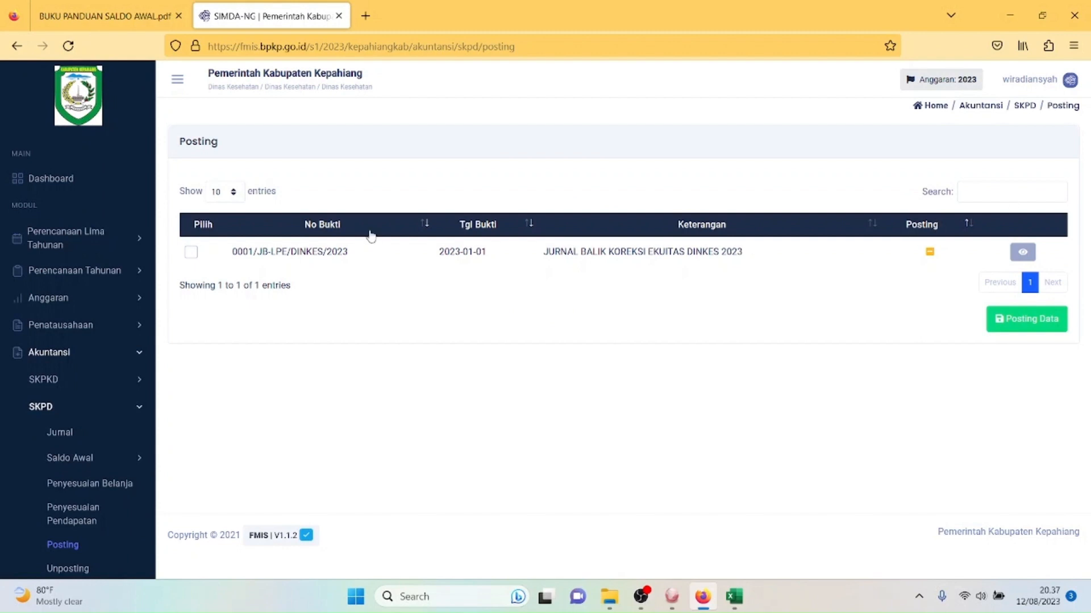
Step: Select journal 0001/JB-LPE/DINKES/2023, filter the list by its copied No Bukti, and post it
left_click(191, 254)
left_click(1030, 187)
key("ctrl+v")
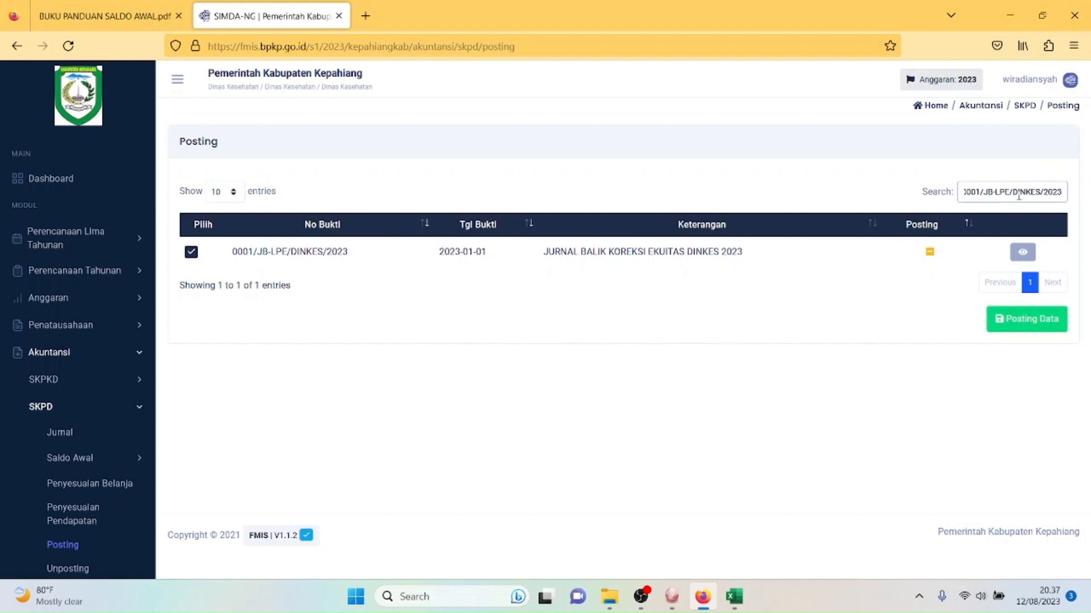
left_click(1023, 325)
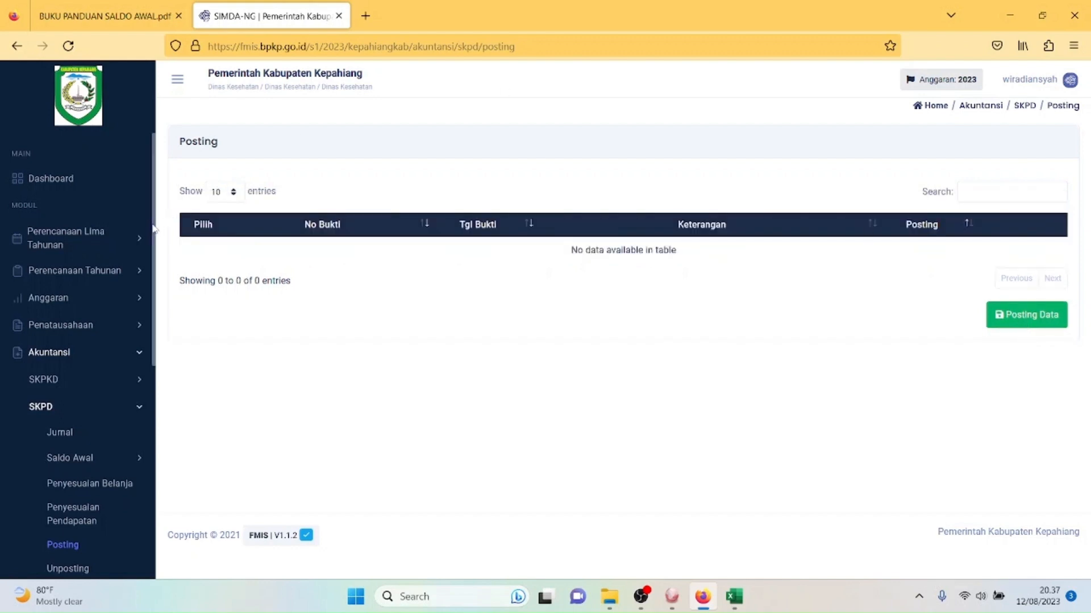
Step: Open the Akuntansi report page under Laporan SKPD in the Penatausahaan module
scroll(152, 229, "down", 10)
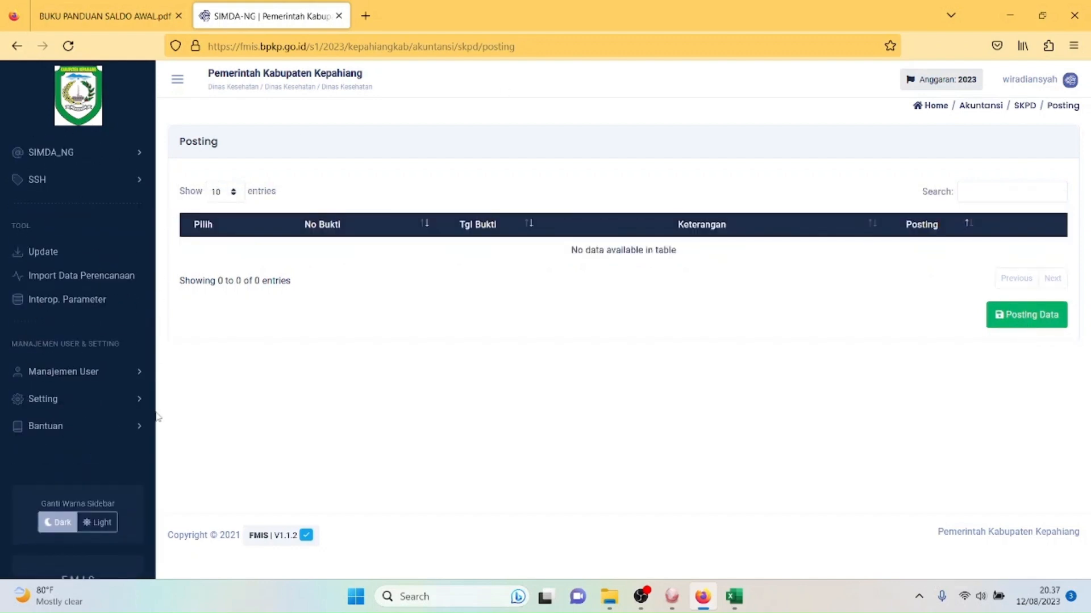
left_click_drag(154, 418, 154, 218)
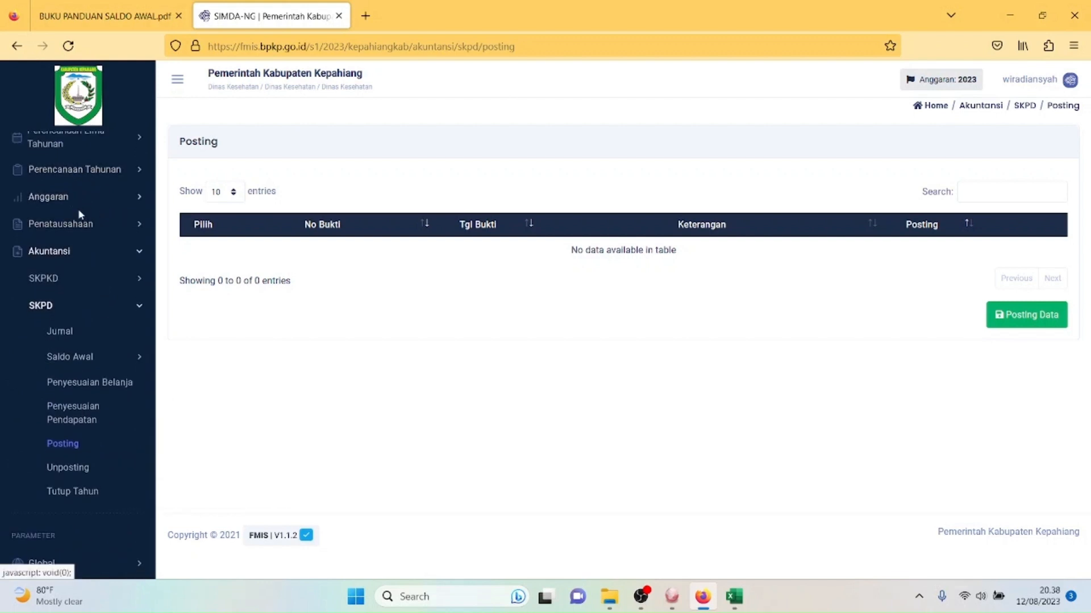
left_click(79, 225)
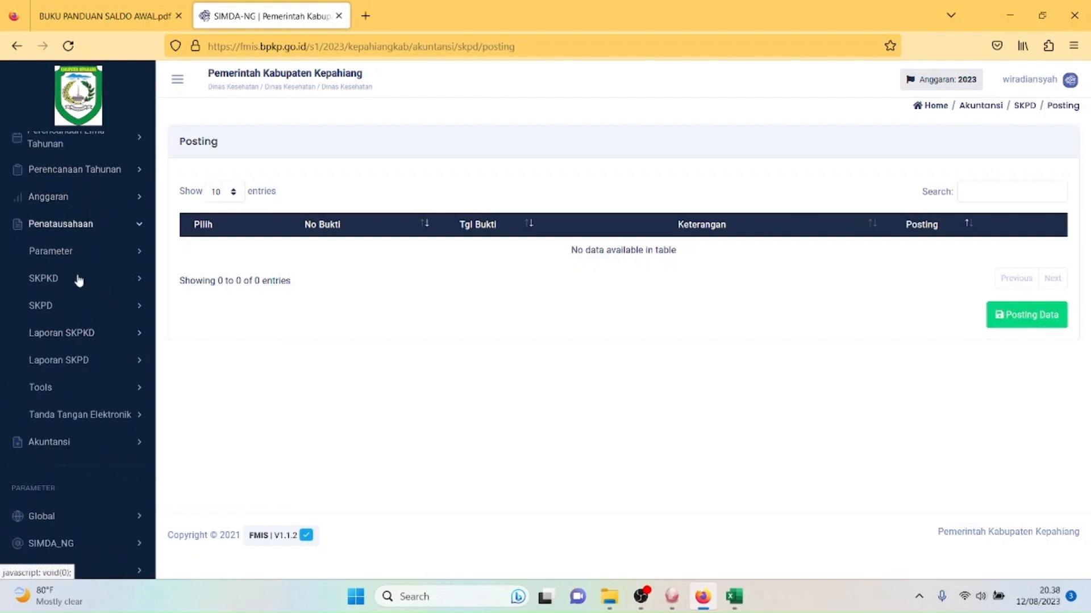
left_click(76, 360)
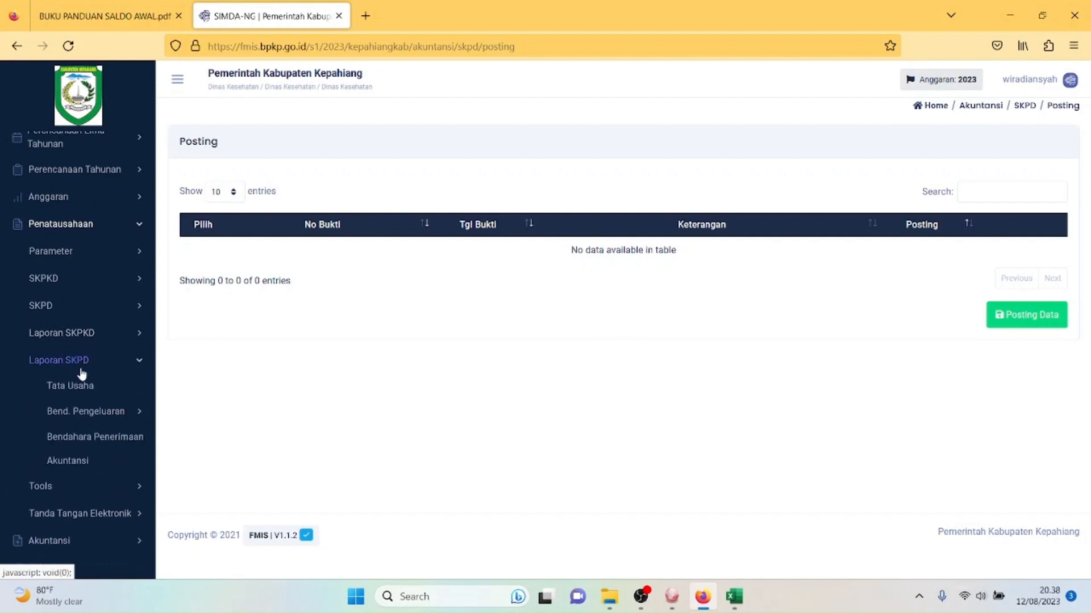
left_click(73, 460)
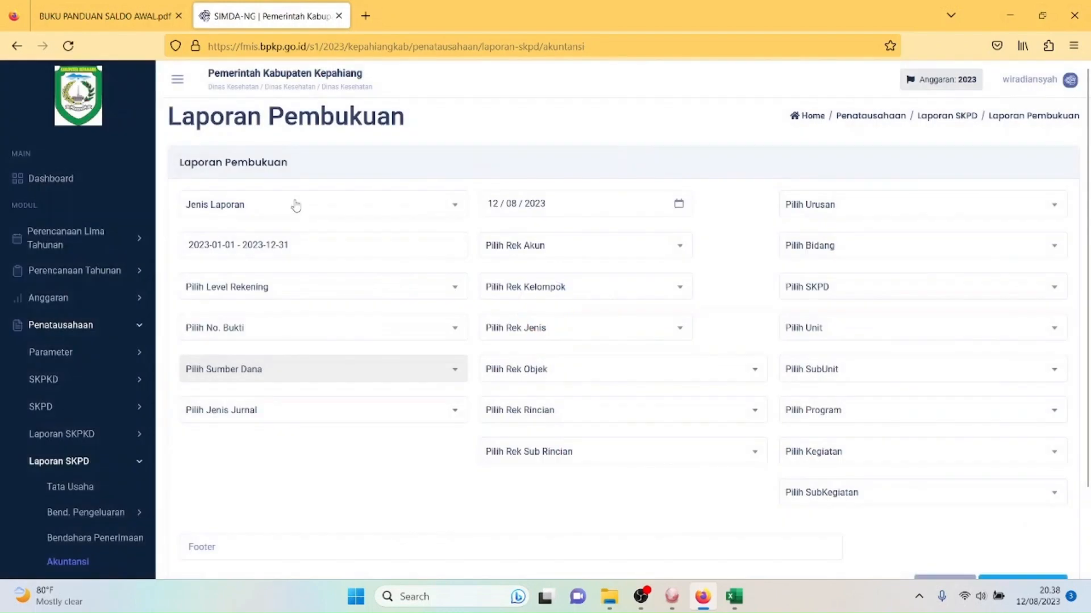
Step: Choose Laporan Perubahan Ekuitas as the report type on the Laporan Pembukuan form
left_click(297, 210)
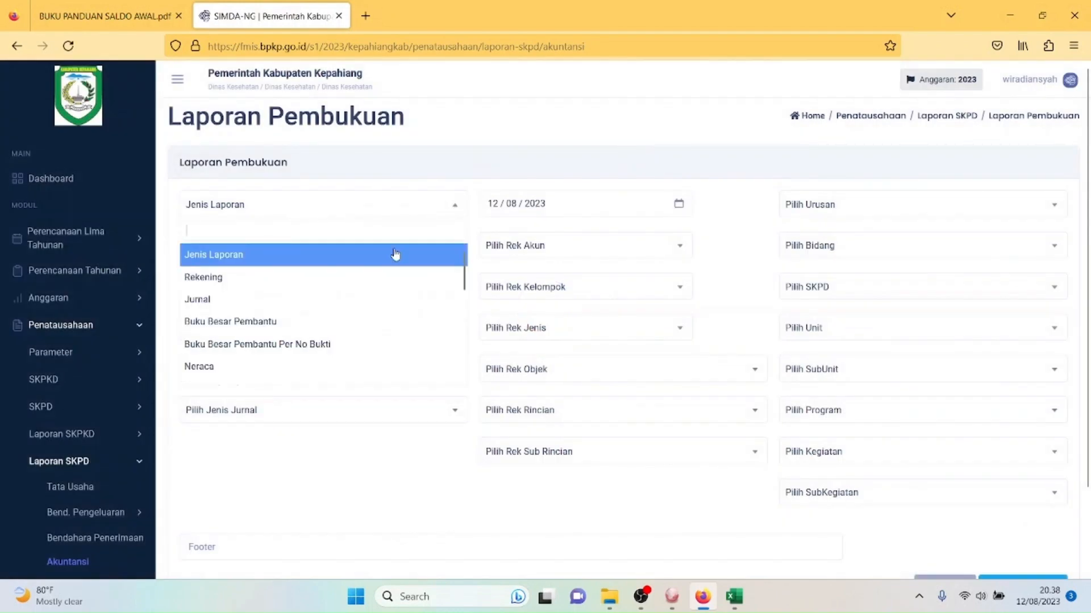
left_click_drag(463, 269, 460, 346)
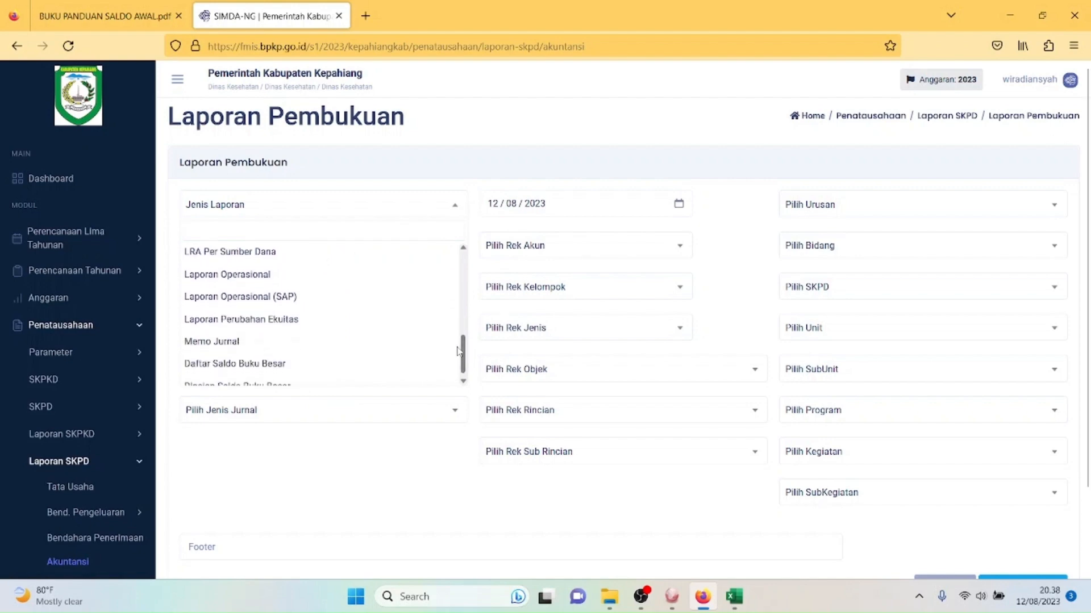
left_click(345, 326)
Step: Set the report's Urusan to 1 Urusan Pemerintahan Wajib, Bidang to 1.02 Kesehatan, and SKPD, Unit and SubUnit to Dinas Kesehatan
left_click(863, 209)
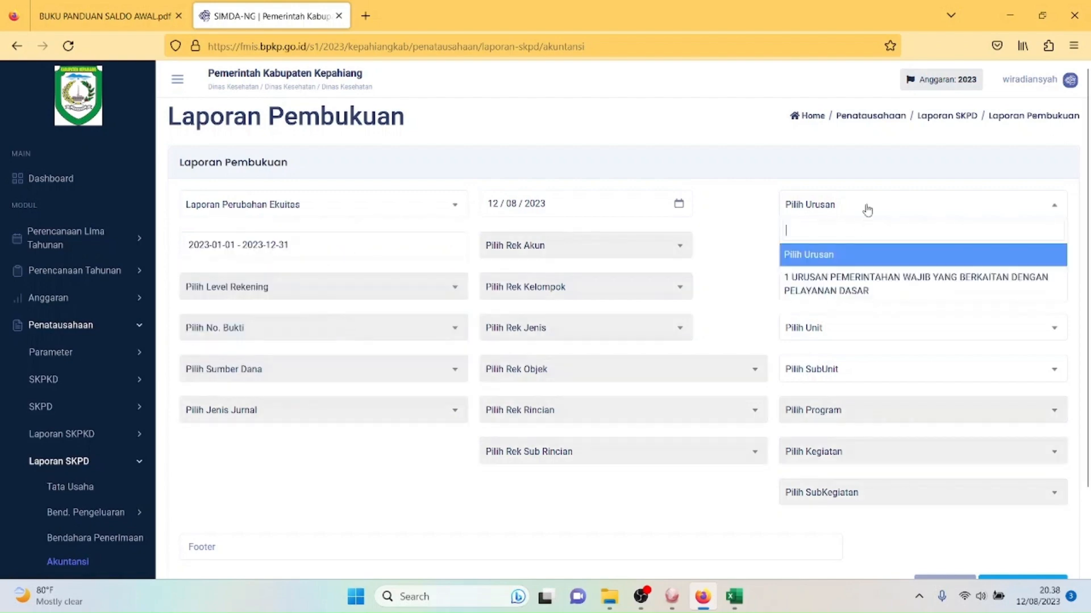
left_click(896, 284)
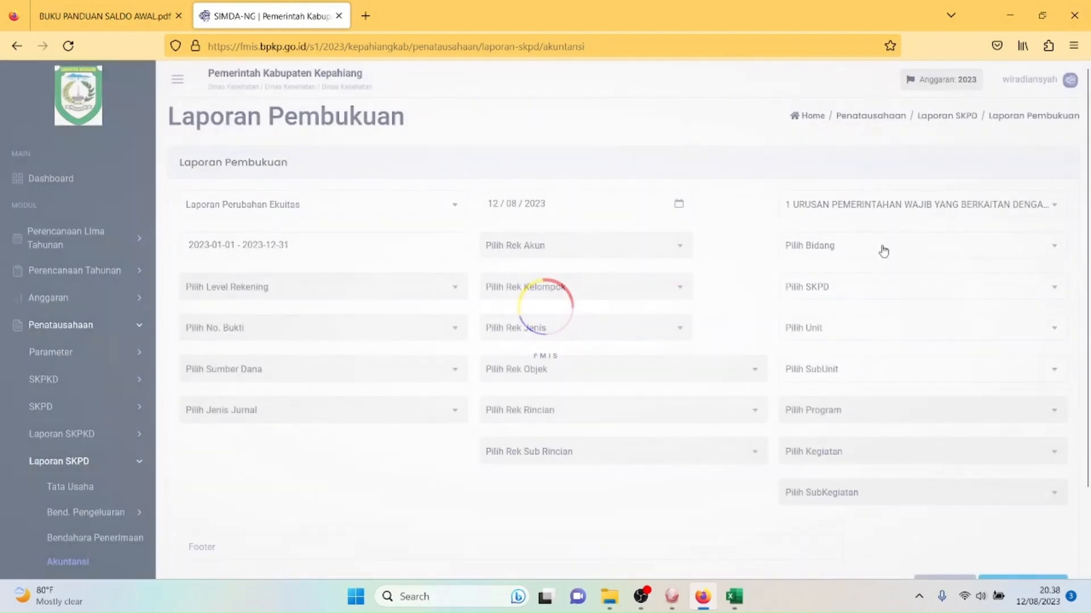
left_click(882, 247)
left_click(846, 317)
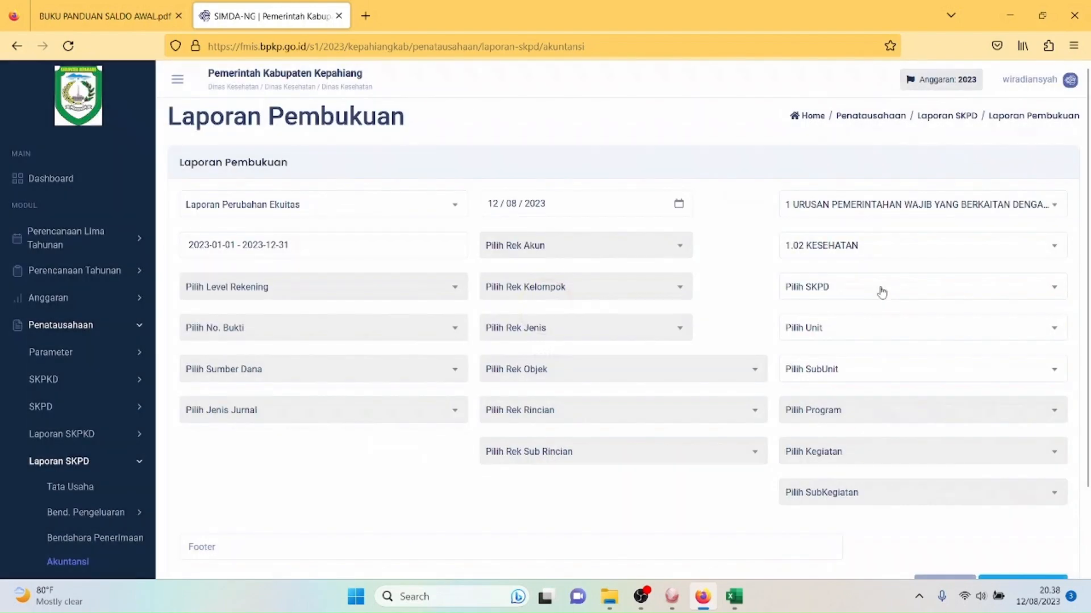
left_click(881, 290)
left_click(863, 360)
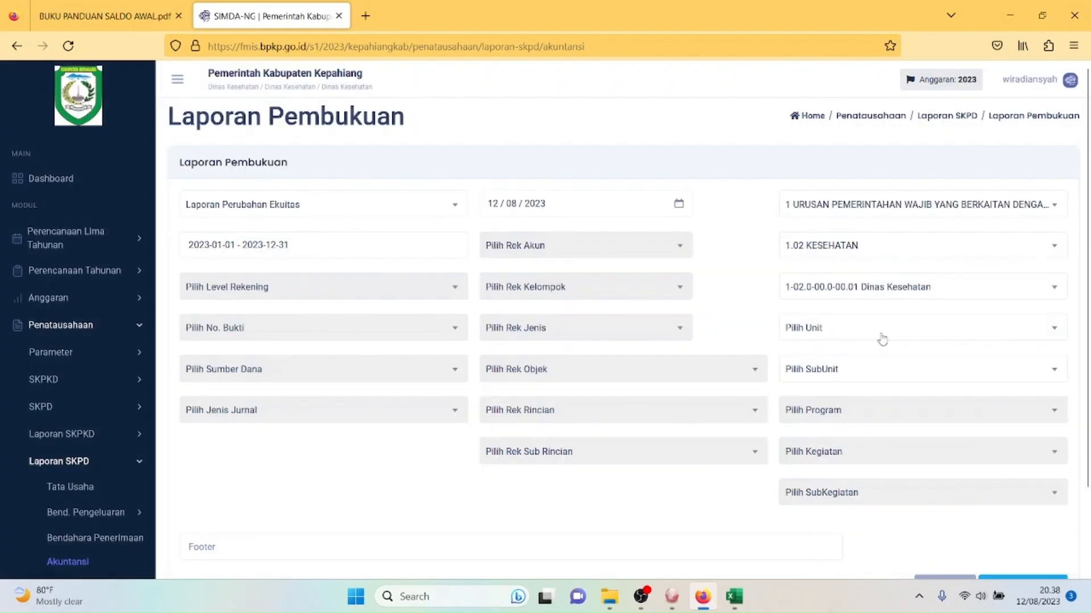
left_click(881, 335)
left_click(850, 401)
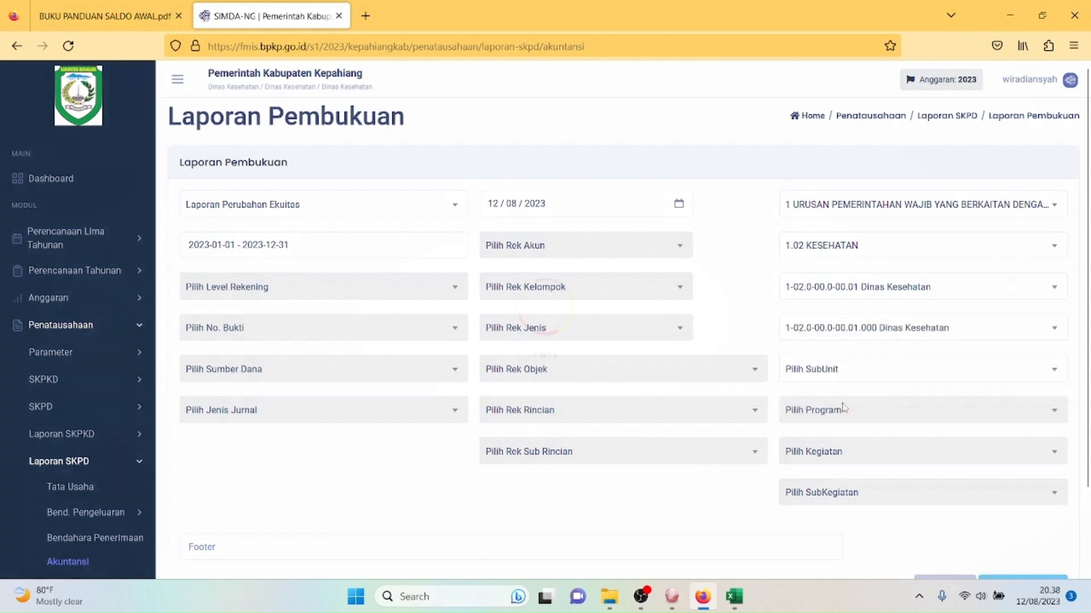
left_click(872, 375)
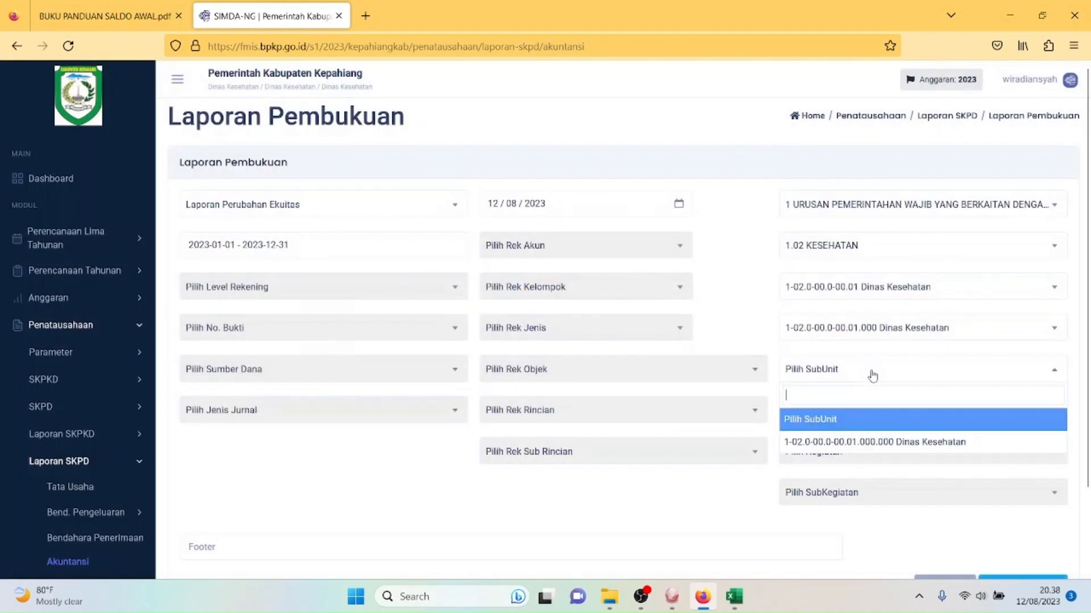
left_click(867, 438)
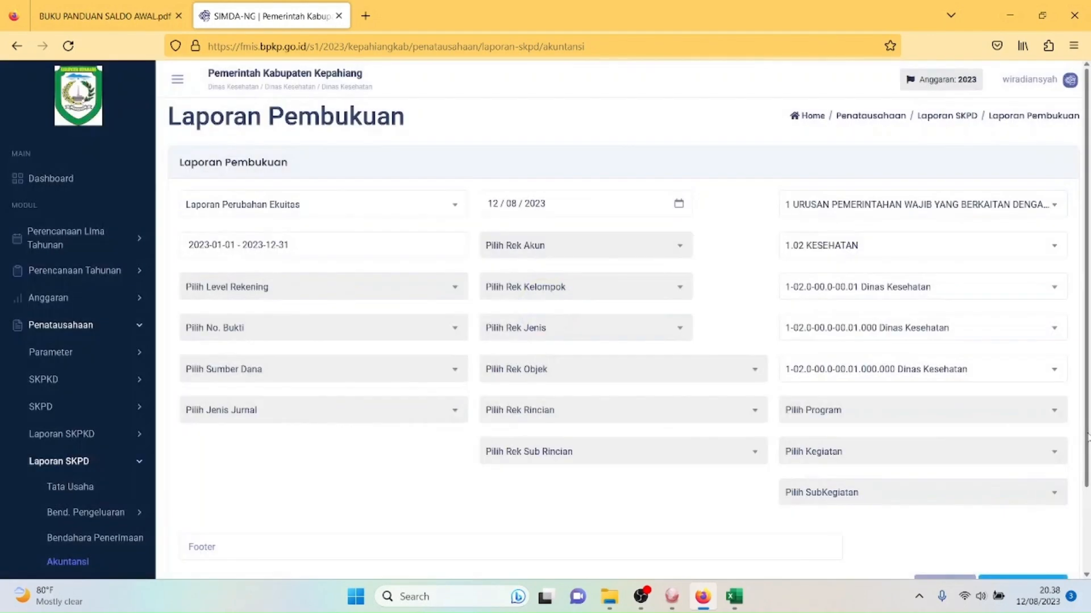
Step: Print the Laporan Perubahan Ekuitas, examine its 2023 and 2022 figures, and close the report window
scroll(1069, 493, "down", 1)
left_click(1002, 541)
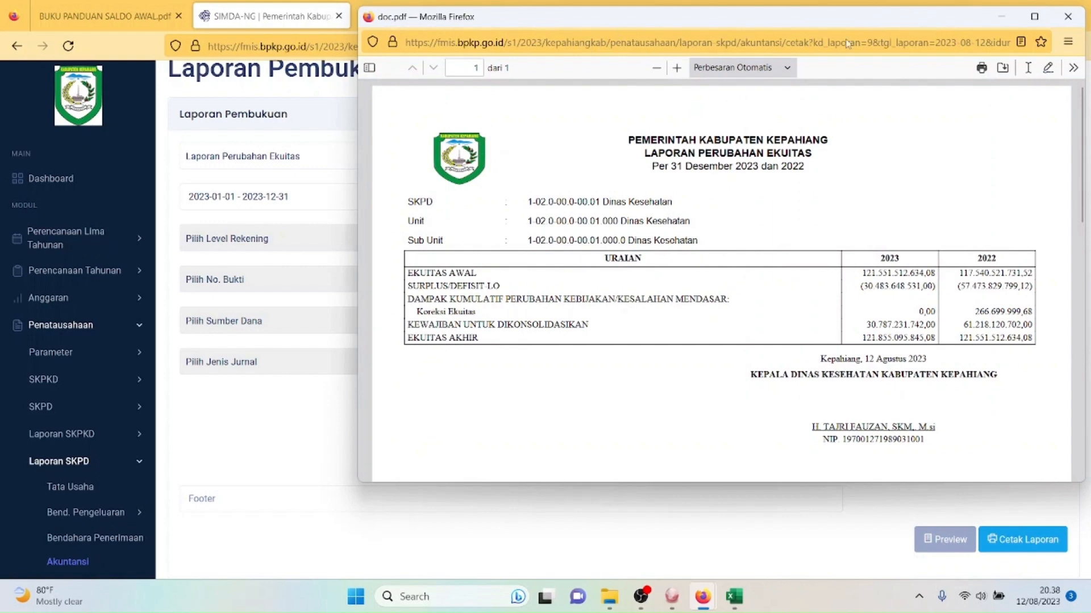
left_click_drag(623, 135, 936, 432)
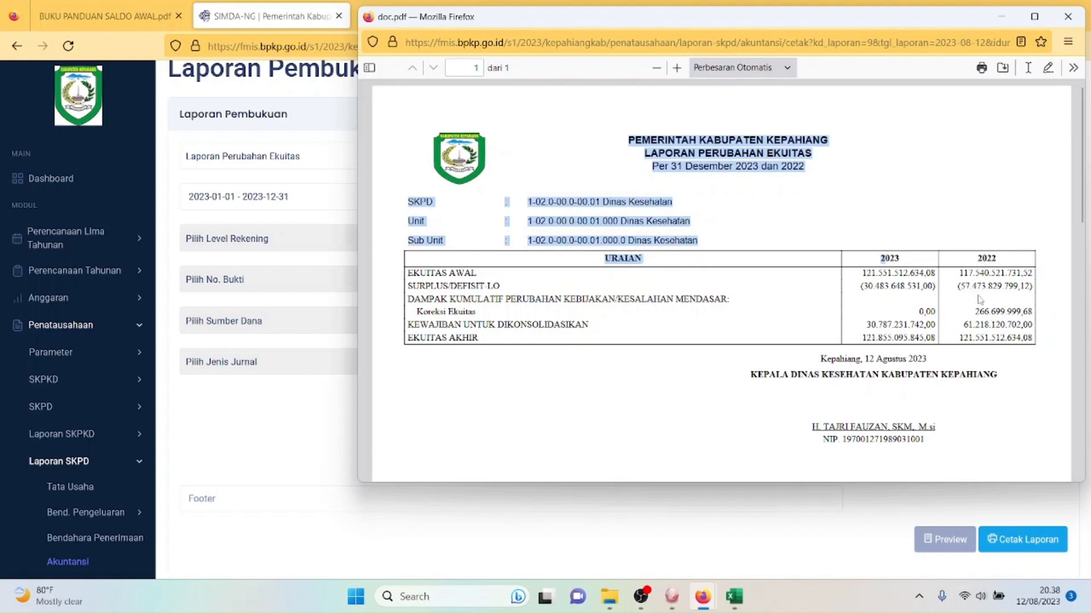
left_click(734, 597)
left_click(736, 599)
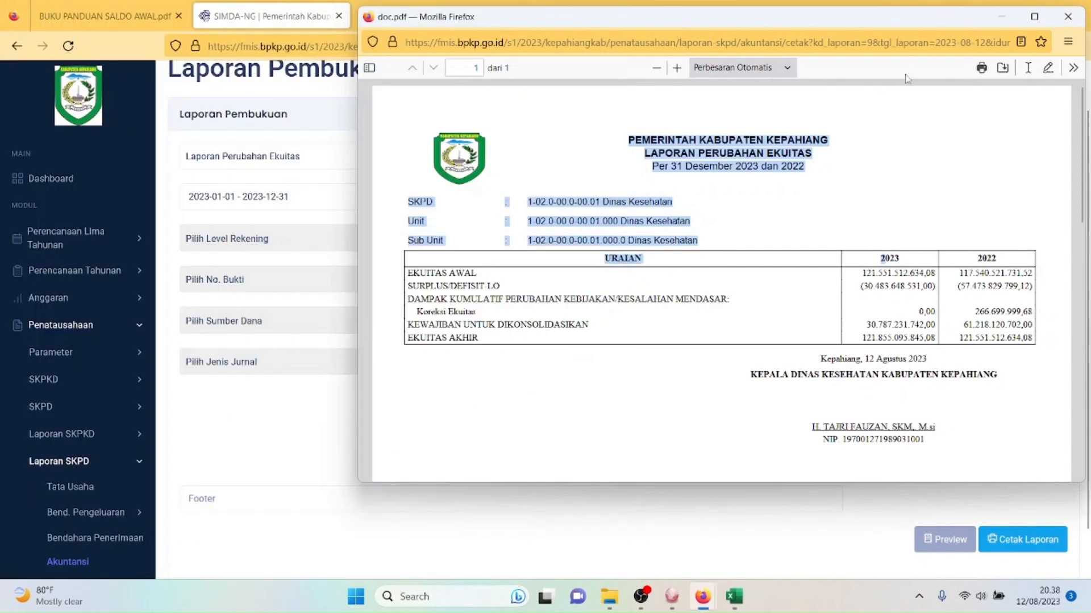
left_click(1068, 16)
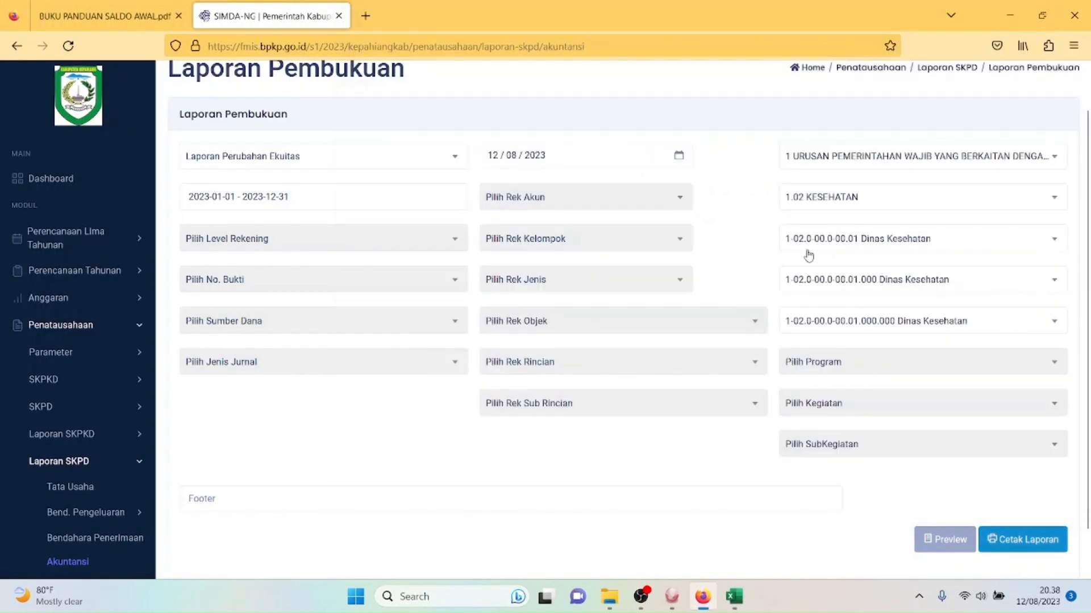
Step: Preview the Dinas Kesehatan Laporan Perubahan Ekuitas in SIMDA 2.9, then switch to SIMDA-NG and print its version again
left_click(669, 603)
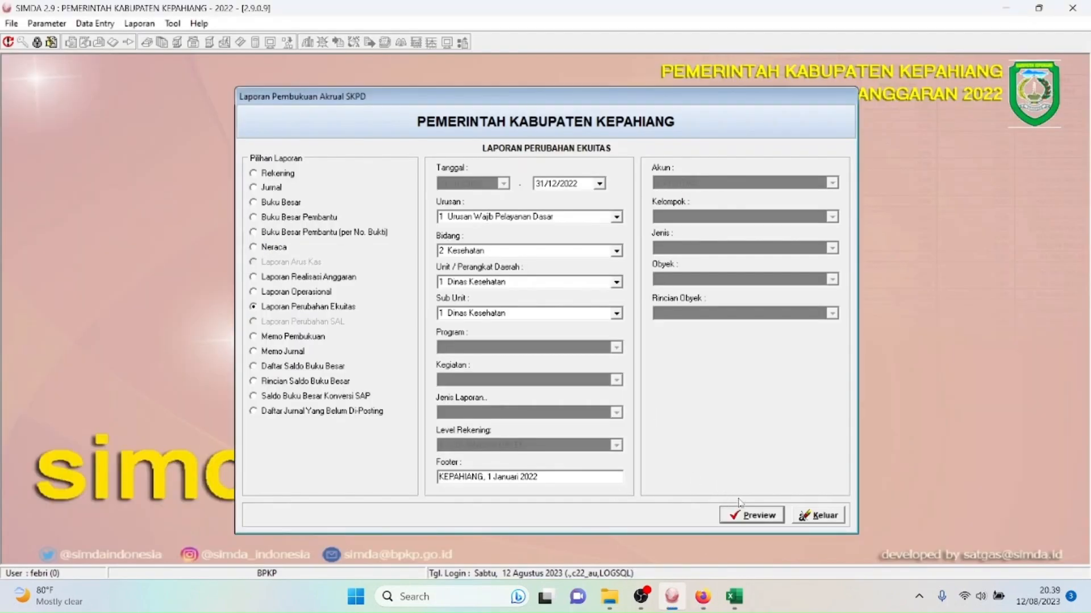
left_click(760, 515)
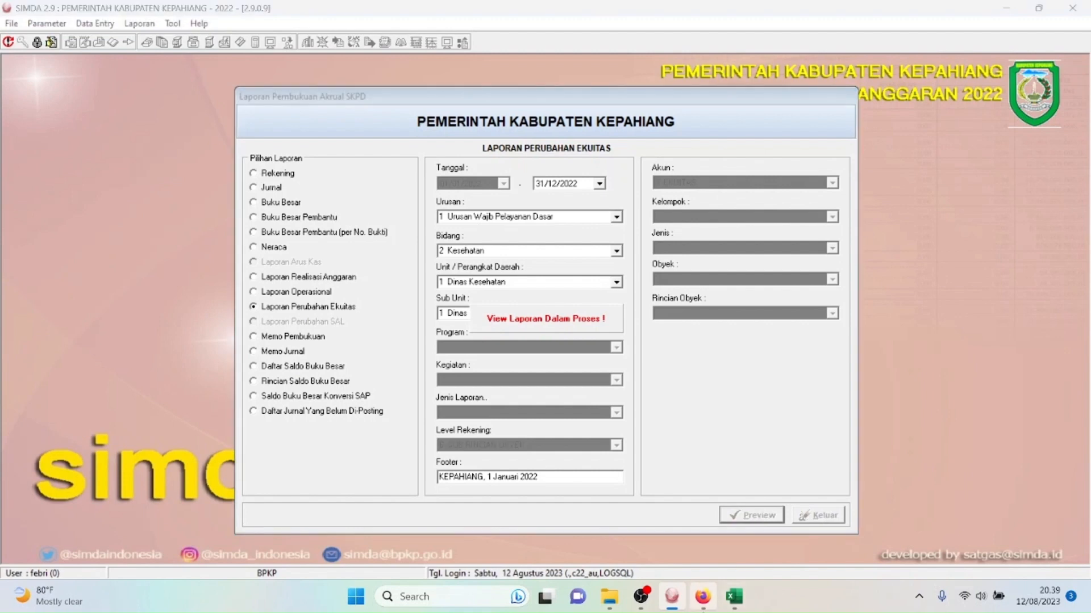
left_click(703, 597)
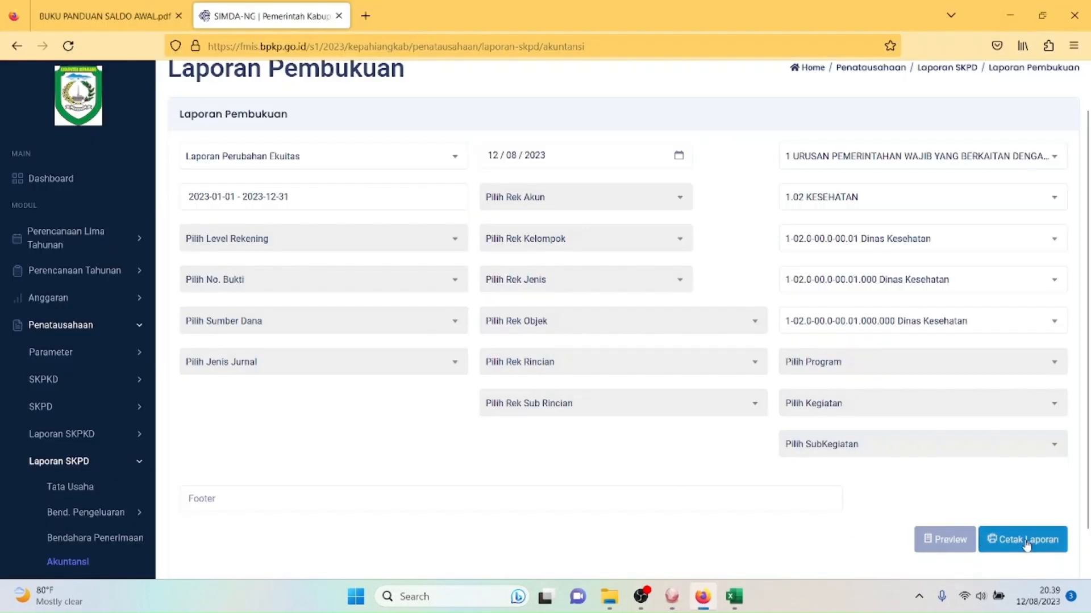
left_click(1027, 542)
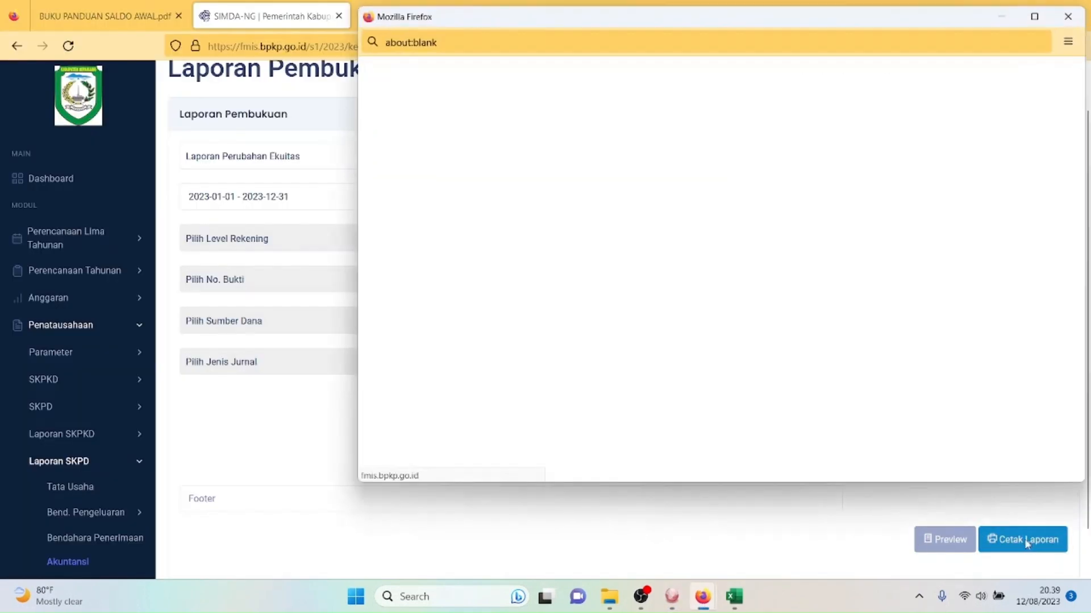
Step: Put the SIMDA-NG equity report beside the SIMDA 2.9 one, compare their 2022 columns, and close the SIMDA-NG report window
left_click(676, 597)
mouse_move(702, 596)
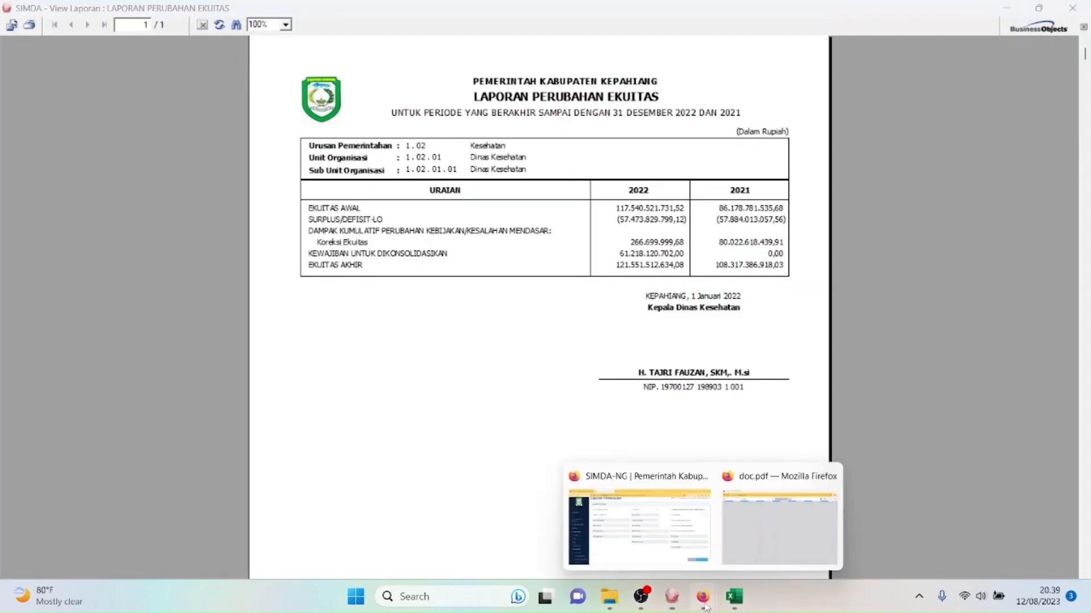
left_click(757, 533)
left_click_drag(873, 21, 393, 59)
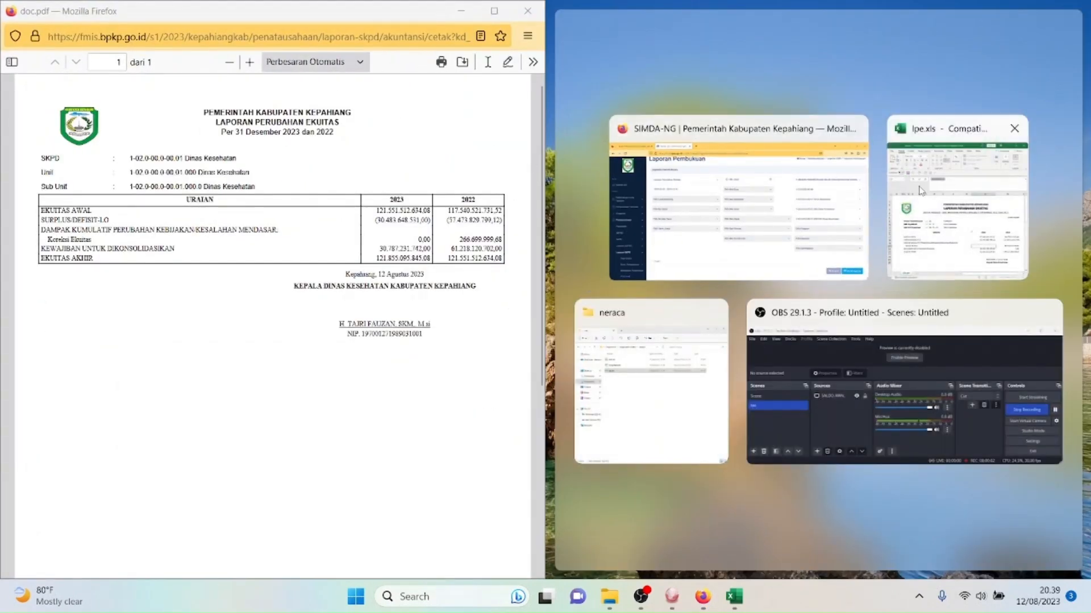
left_click(795, 262)
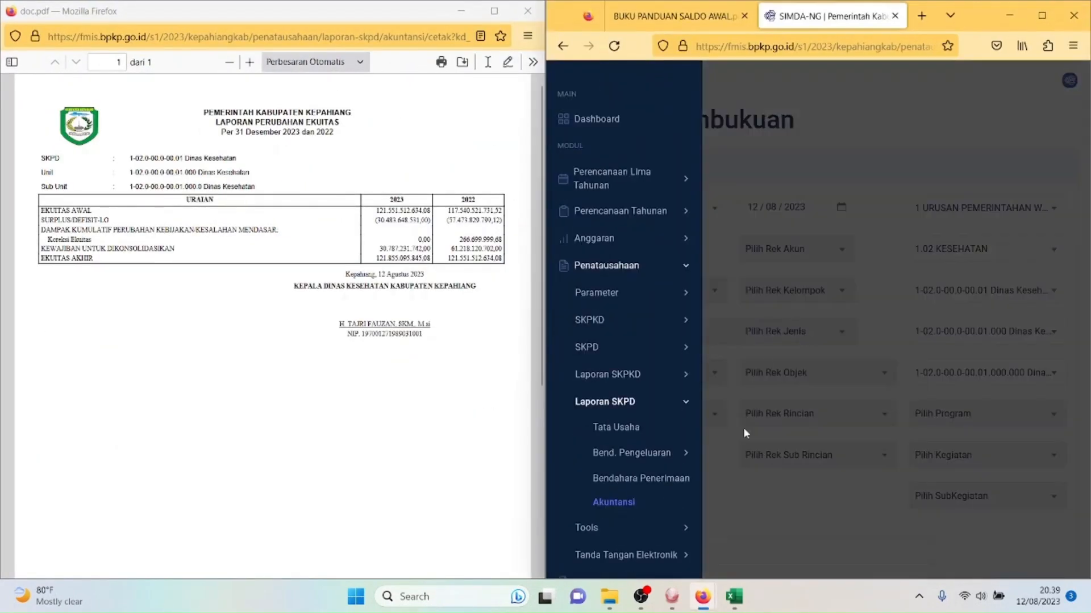
mouse_move(702, 597)
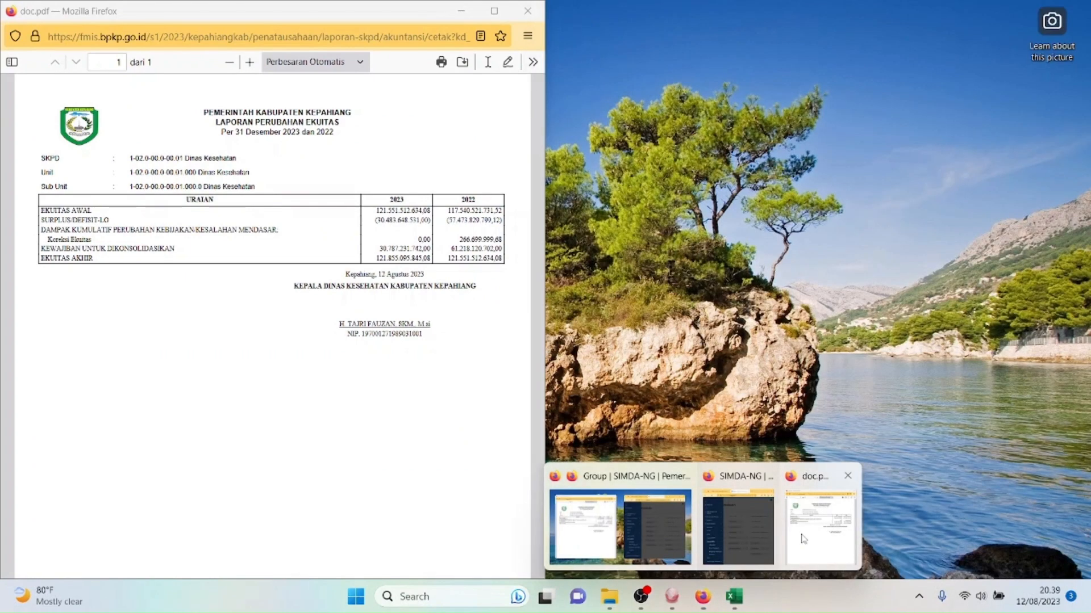
left_click(803, 539)
left_click(684, 565)
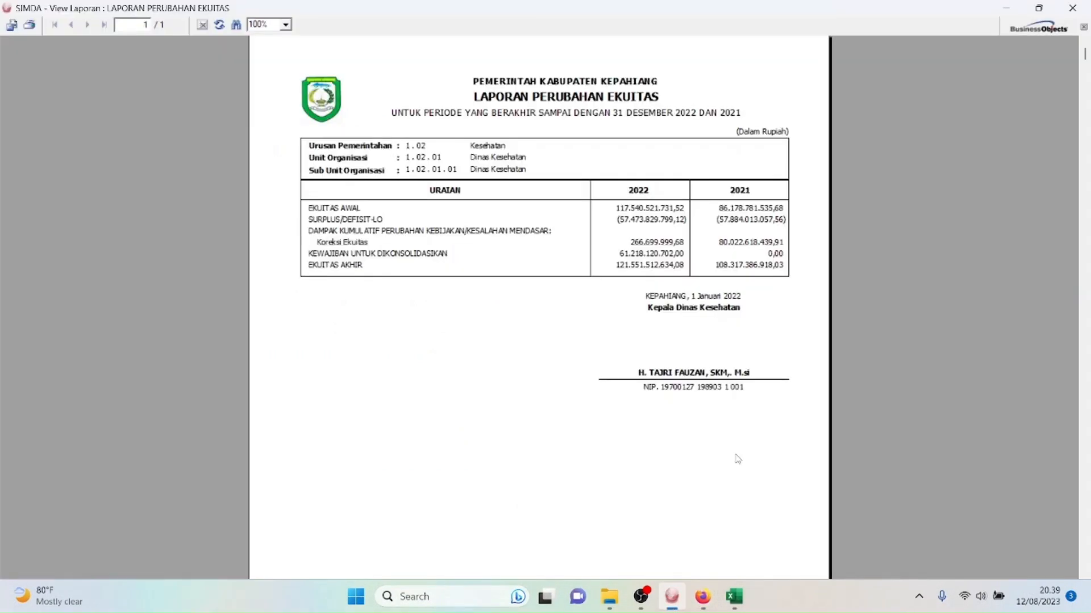
mouse_move(703, 596)
left_click(829, 518)
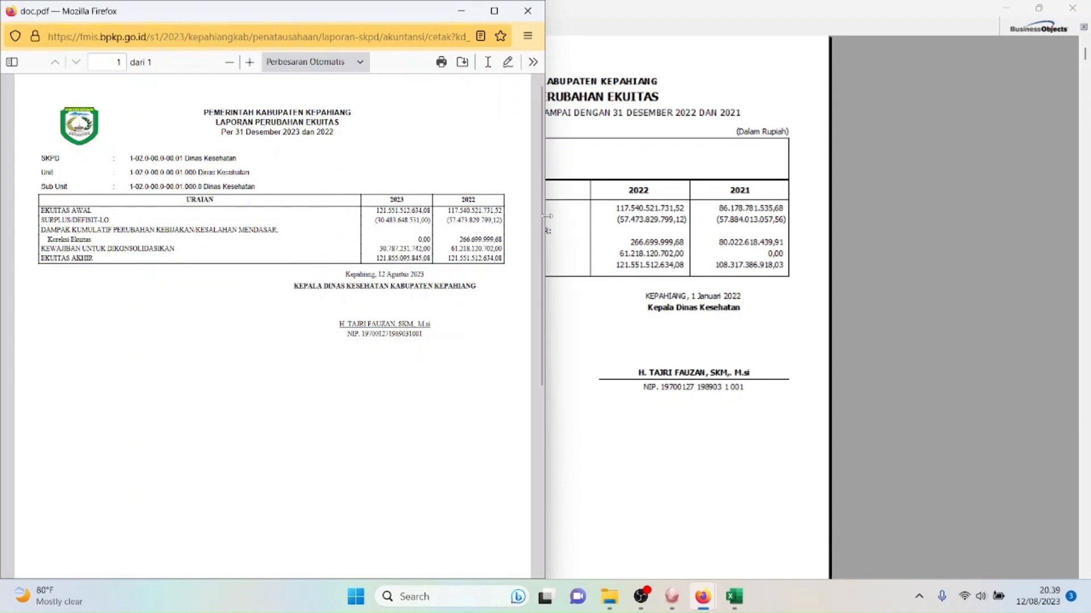
left_click(528, 11)
Step: Close the equity report in SIMDA 2.9 and preview the Neraca for Dinas Kesehatan as of 31/12/2022
left_click(1072, 8)
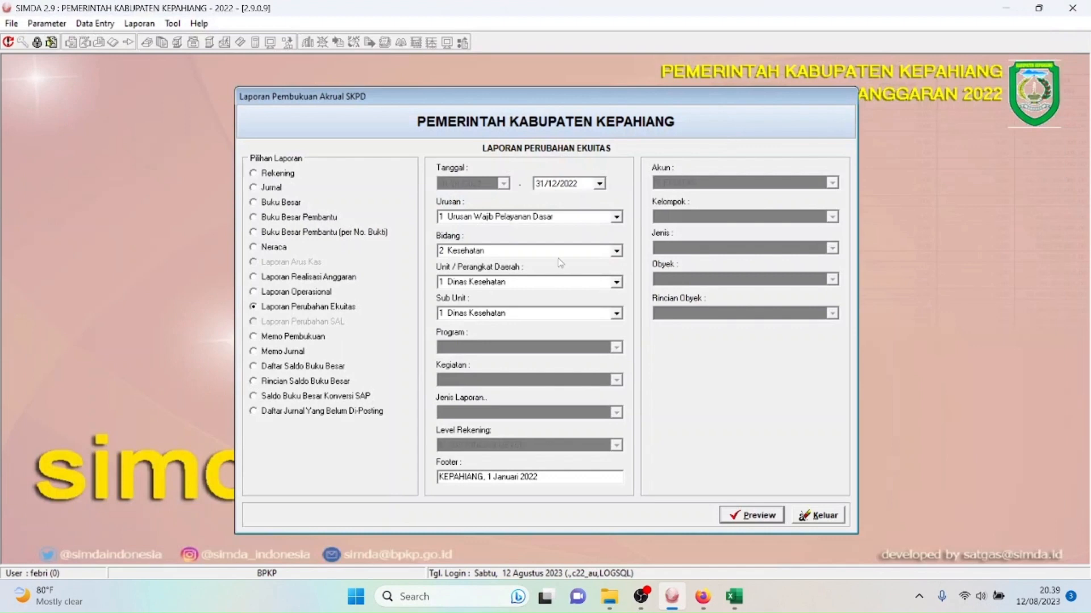
left_click(255, 253)
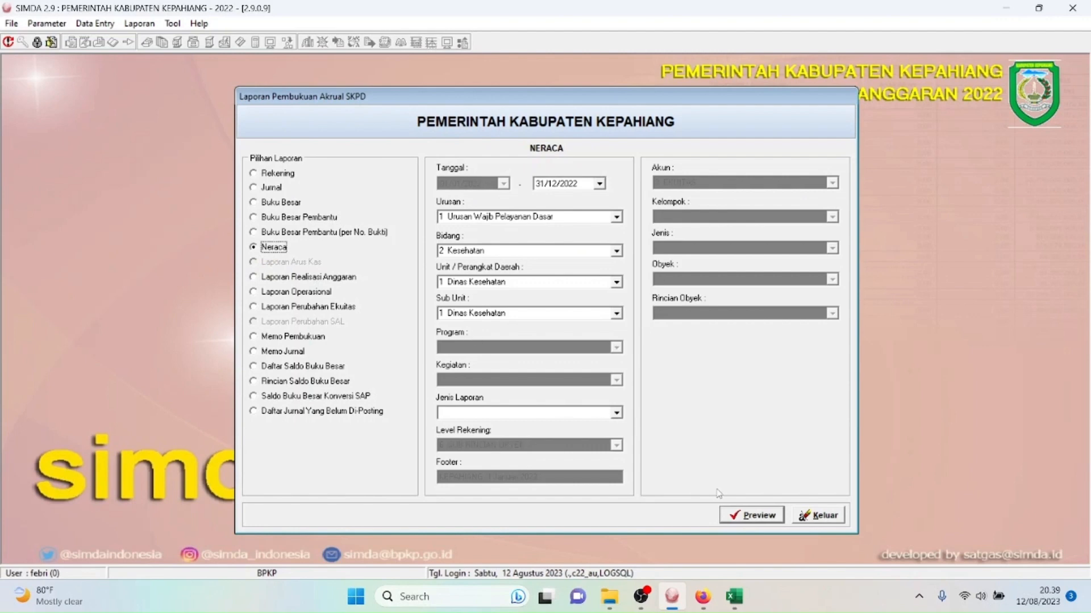
left_click(759, 516)
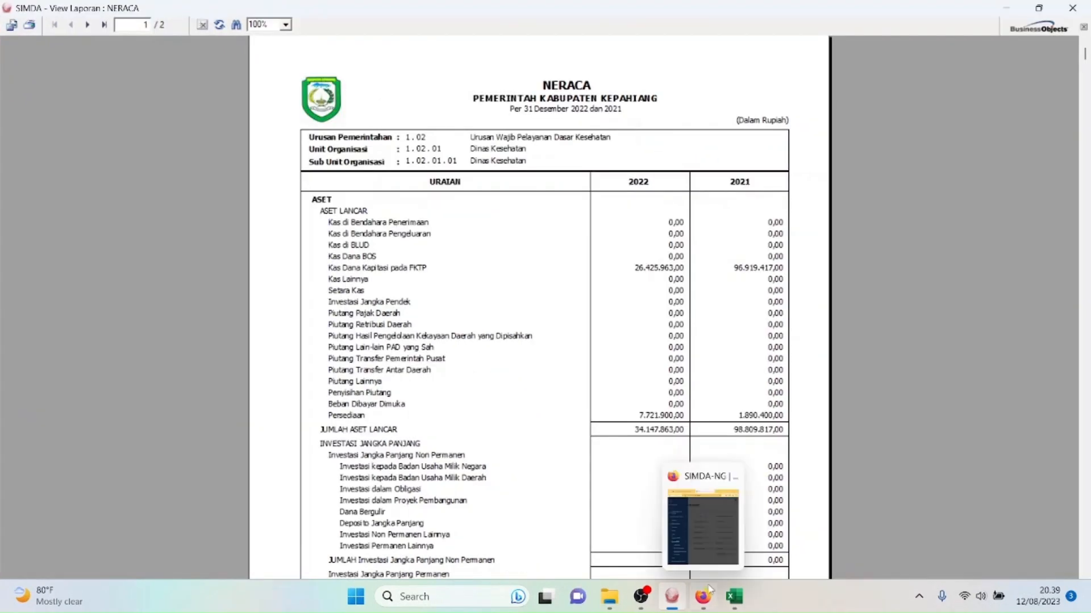
Step: Switch to SIMDA-NG in Firefox and print the Neraca for Dinas Kesehatan
left_click(702, 596)
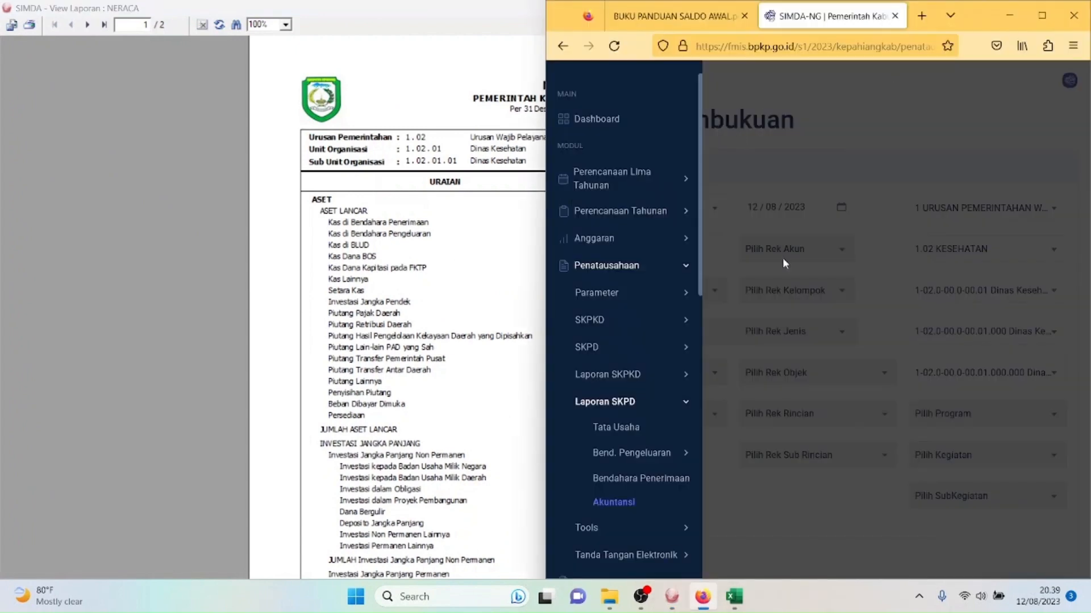
left_click(1041, 15)
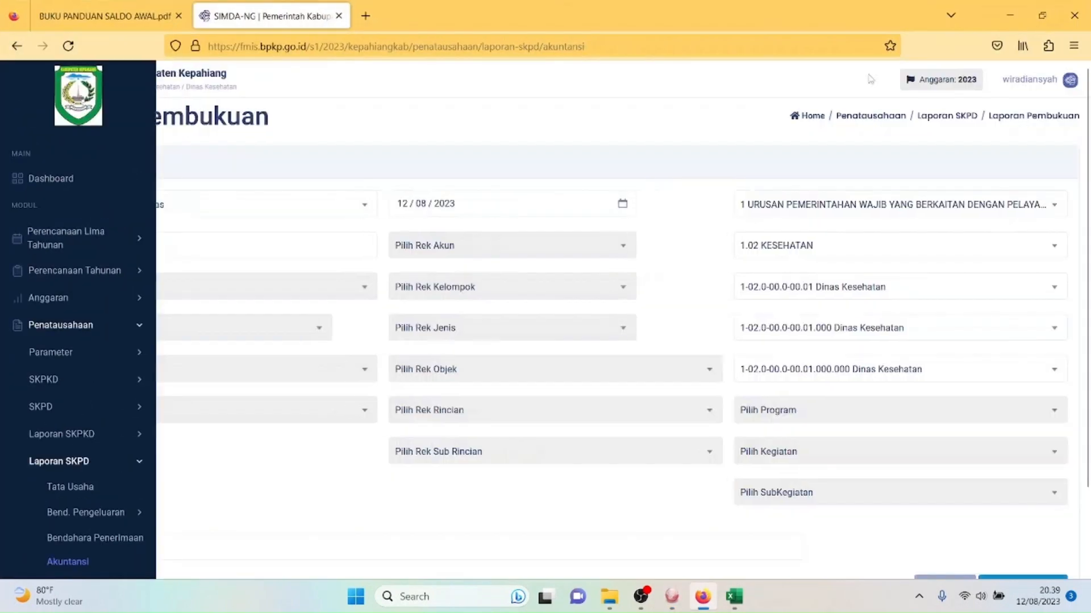
left_click(280, 219)
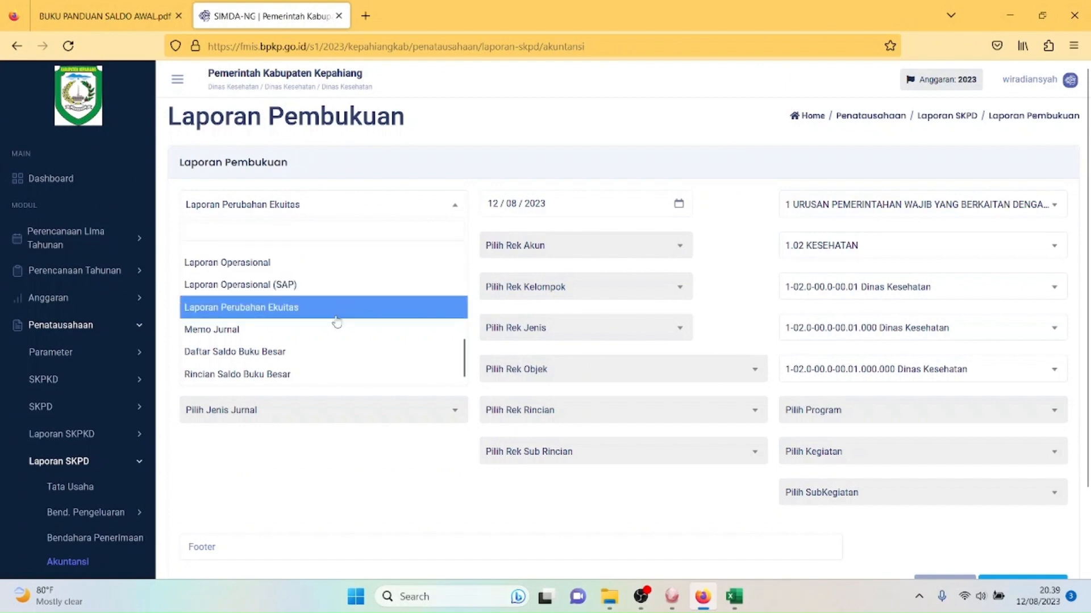
scroll(416, 302, "up", 5)
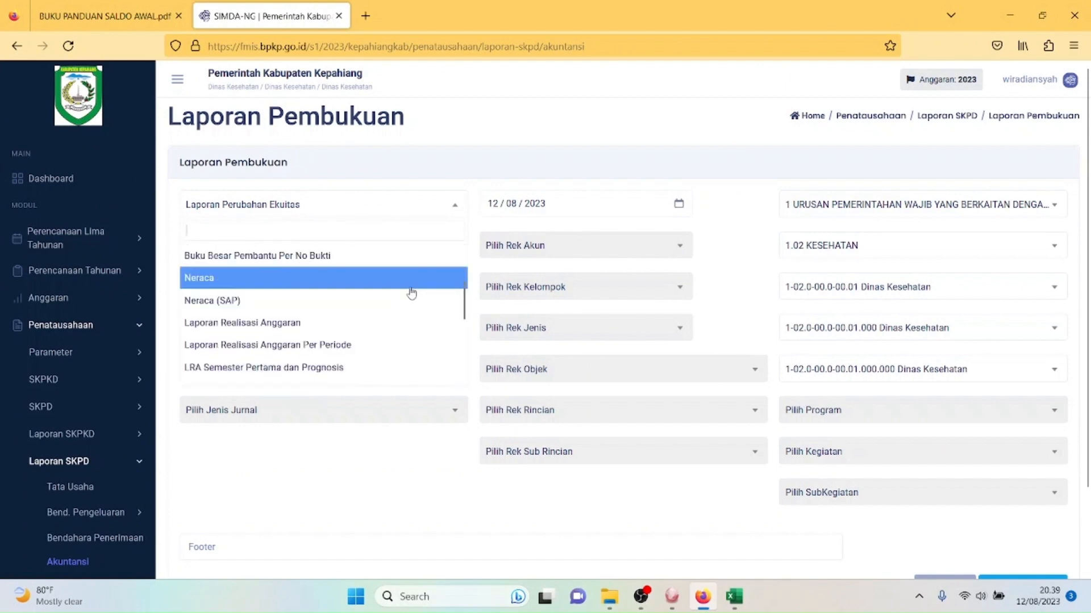
left_click(408, 282)
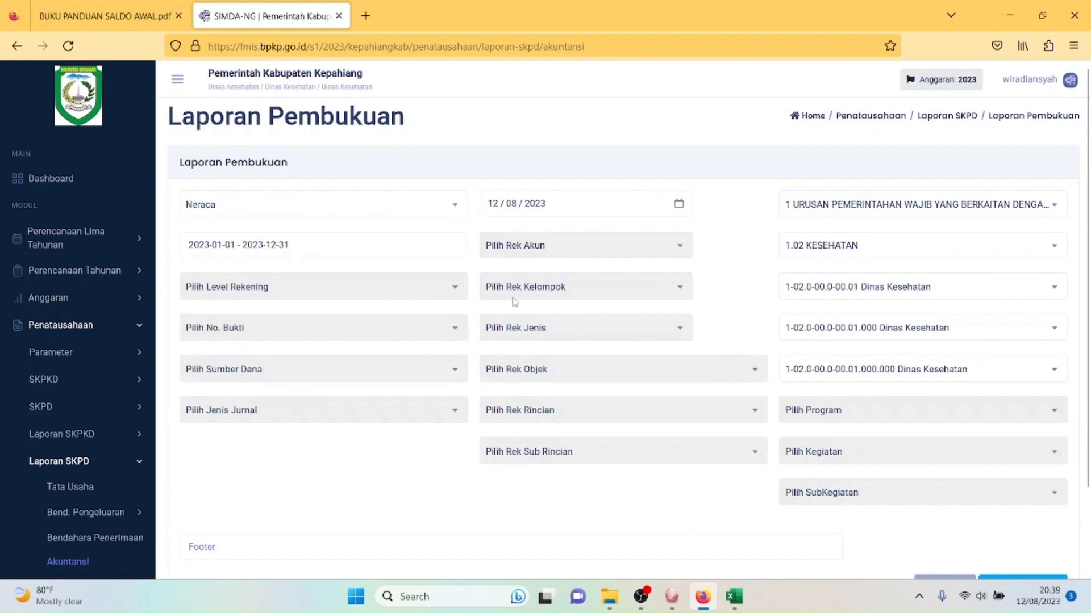
left_click(1005, 577)
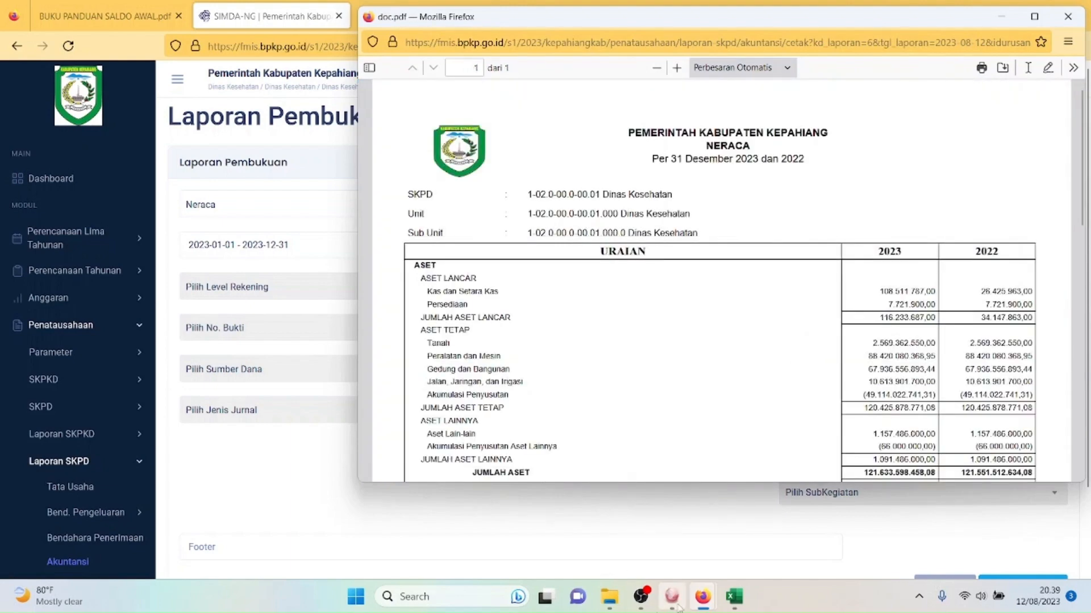
Step: Put the SIMDA-NG Neraca beside the SIMDA 2.9 one and compare the 2022 current asset figures
left_click(672, 596)
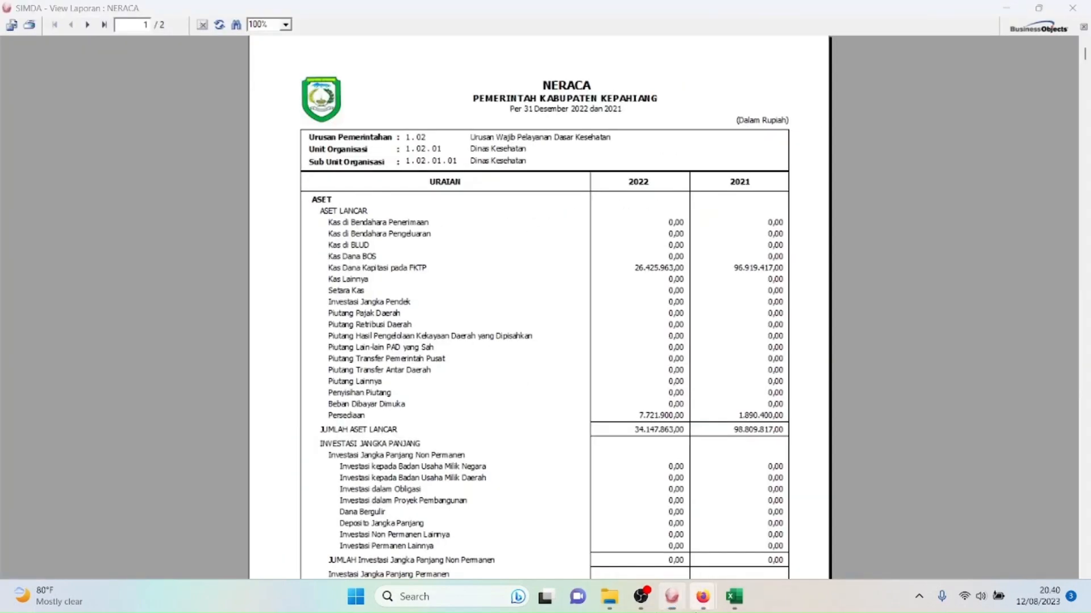
mouse_move(702, 596)
left_click(813, 478)
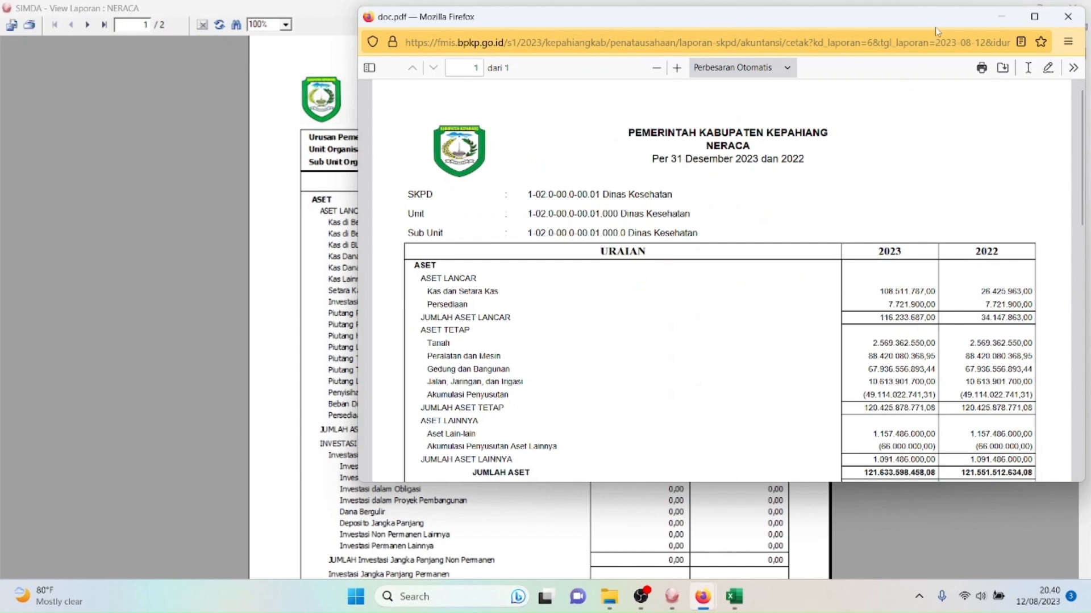
left_click_drag(937, 27, 438, 39)
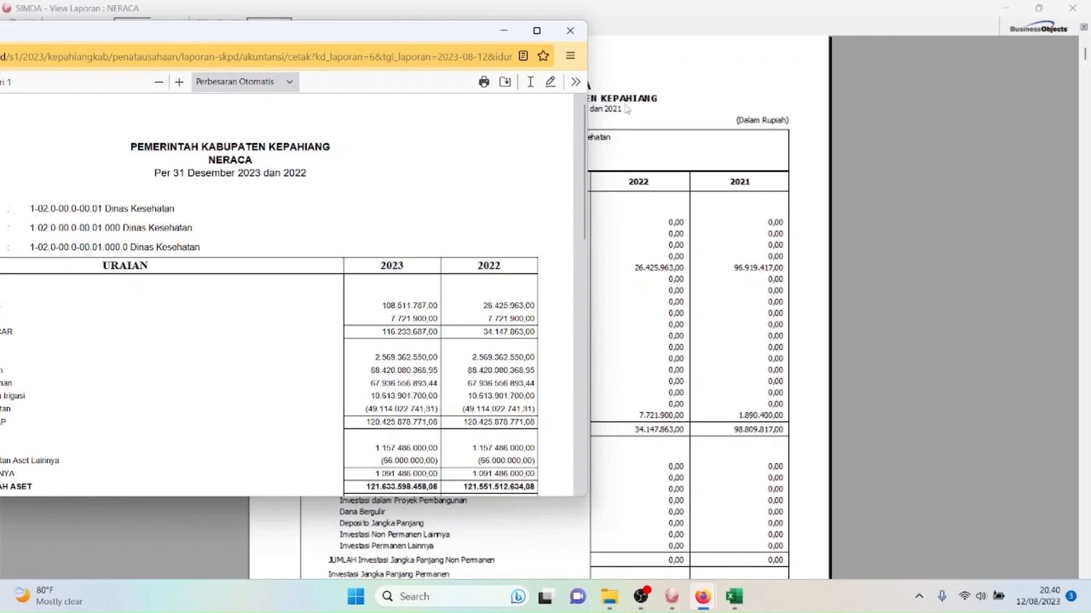
left_click_drag(442, 42, 405, 44)
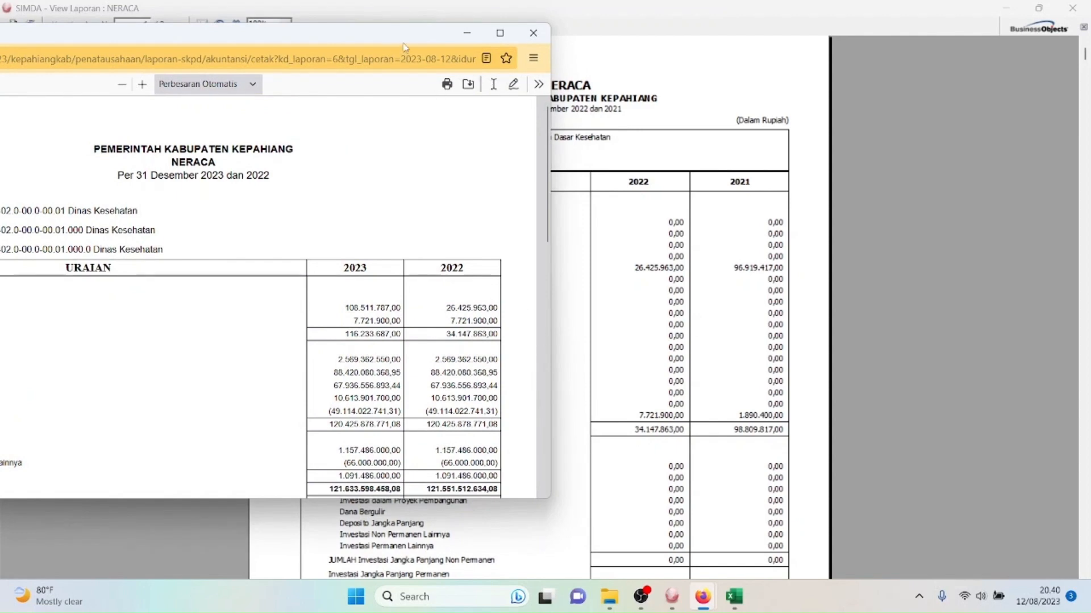
left_click_drag(405, 47, 402, 71)
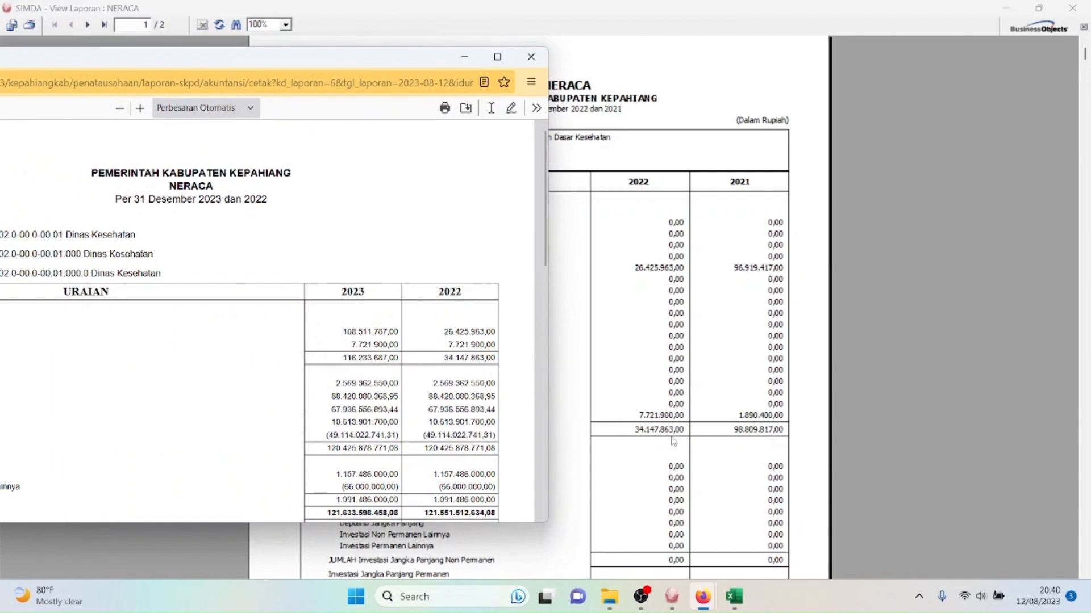
Step: Examine the fixed and other assets in the SIMDA 2.9 Neraca, then the liabilities and equity on page 2
left_click(1089, 60)
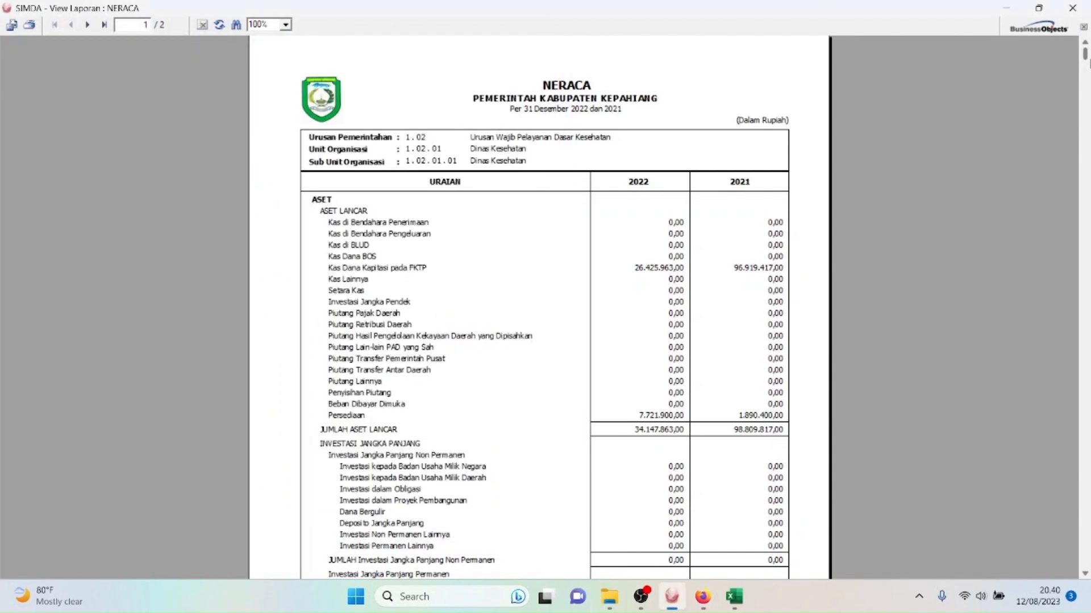
left_click_drag(1086, 59, 1087, 565)
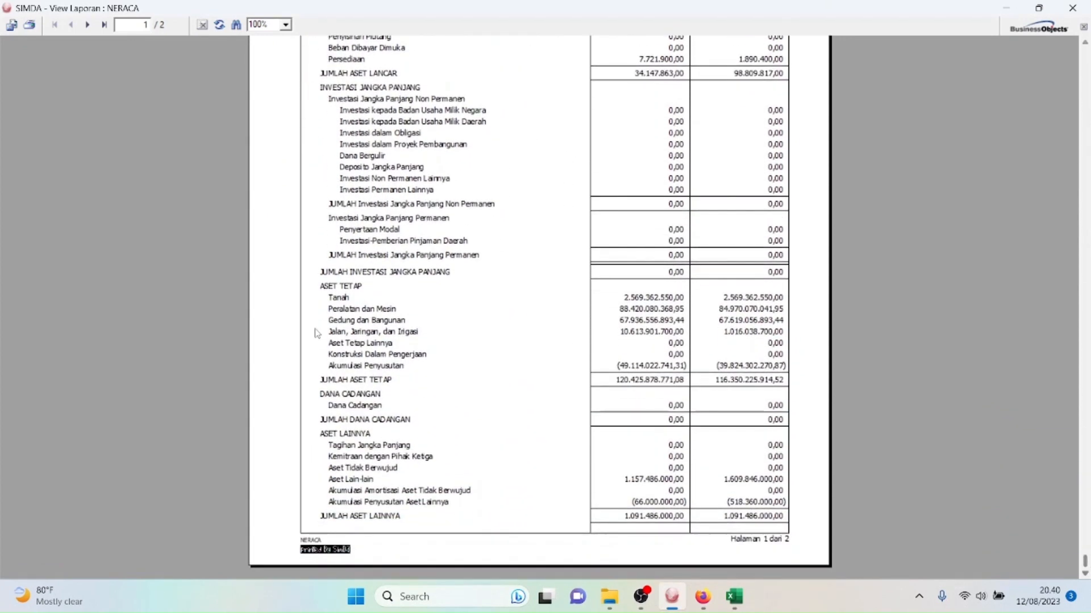
left_click(87, 24)
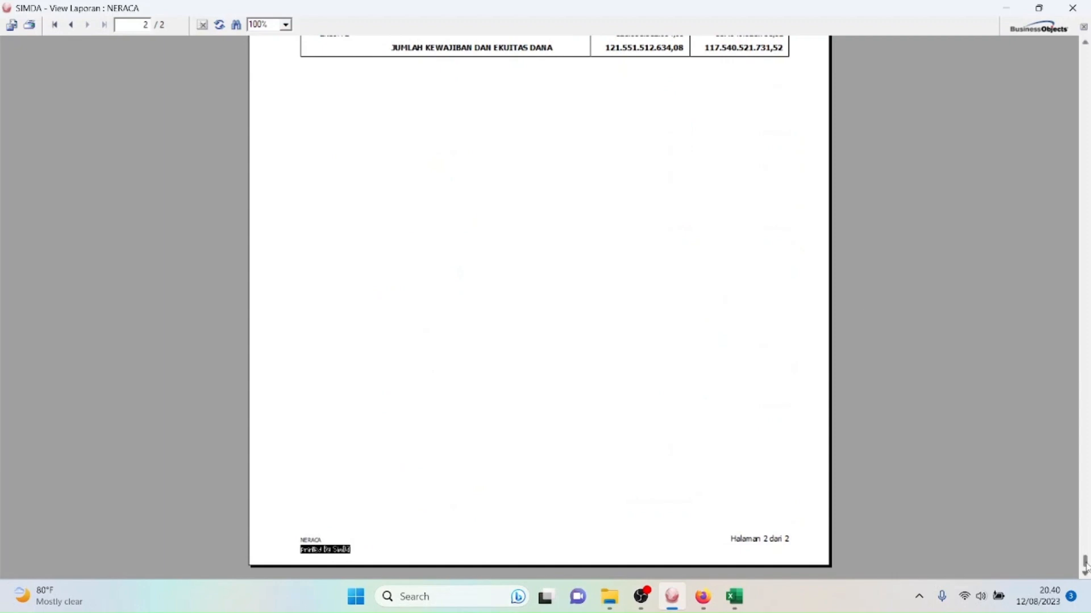
left_click_drag(1085, 565, 1084, 368)
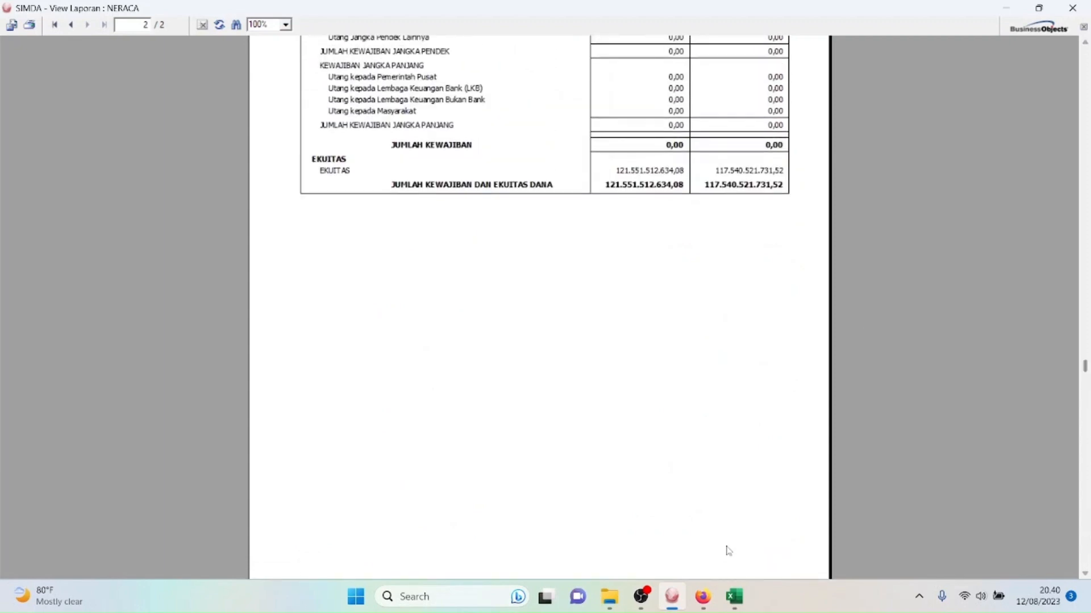
Step: Compare the 2022 liabilities and equity totals of both Neraca reports, then close the SIMDA 2.9 report
mouse_move(703, 596)
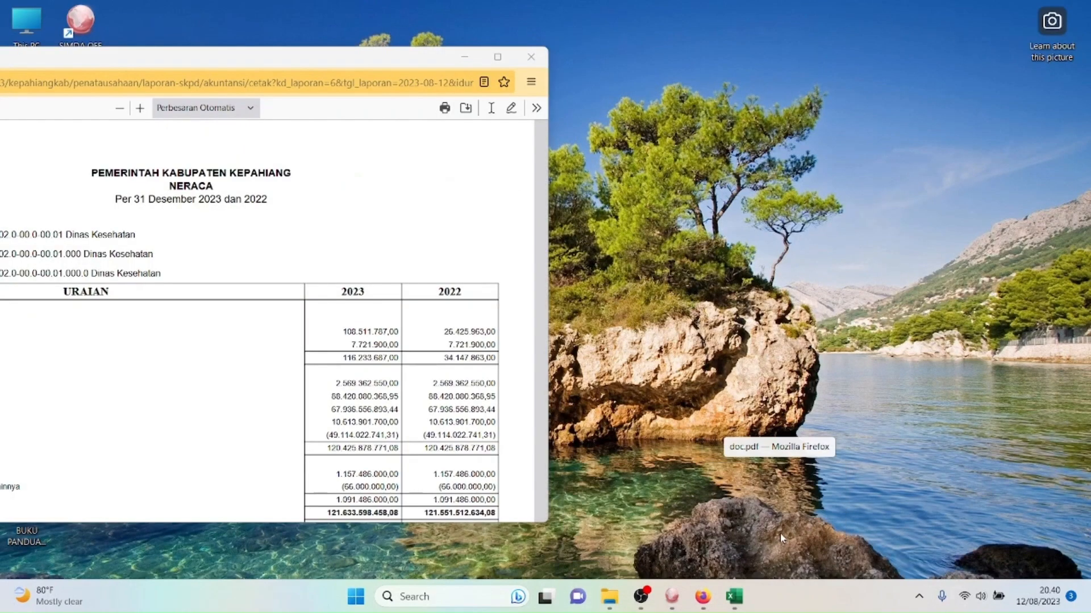
left_click(779, 532)
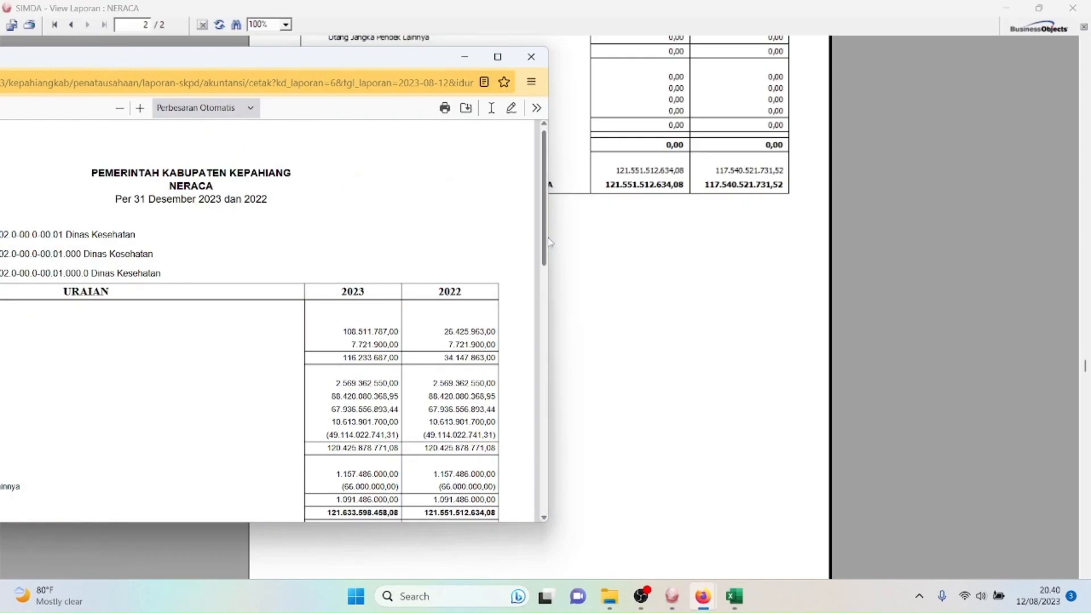
left_click_drag(550, 242, 546, 398)
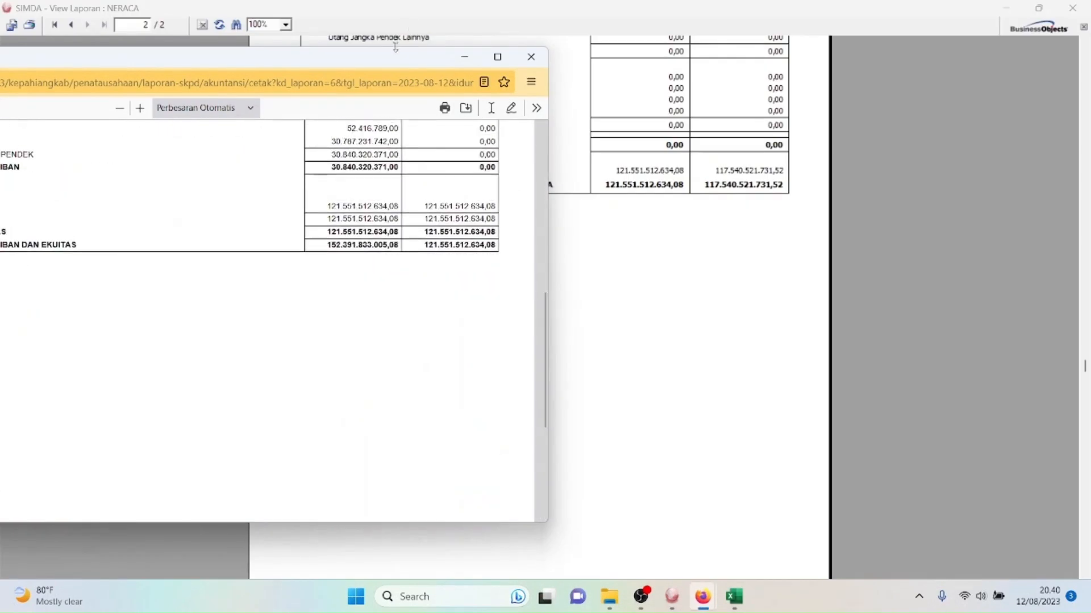
left_click_drag(396, 48, 338, 15)
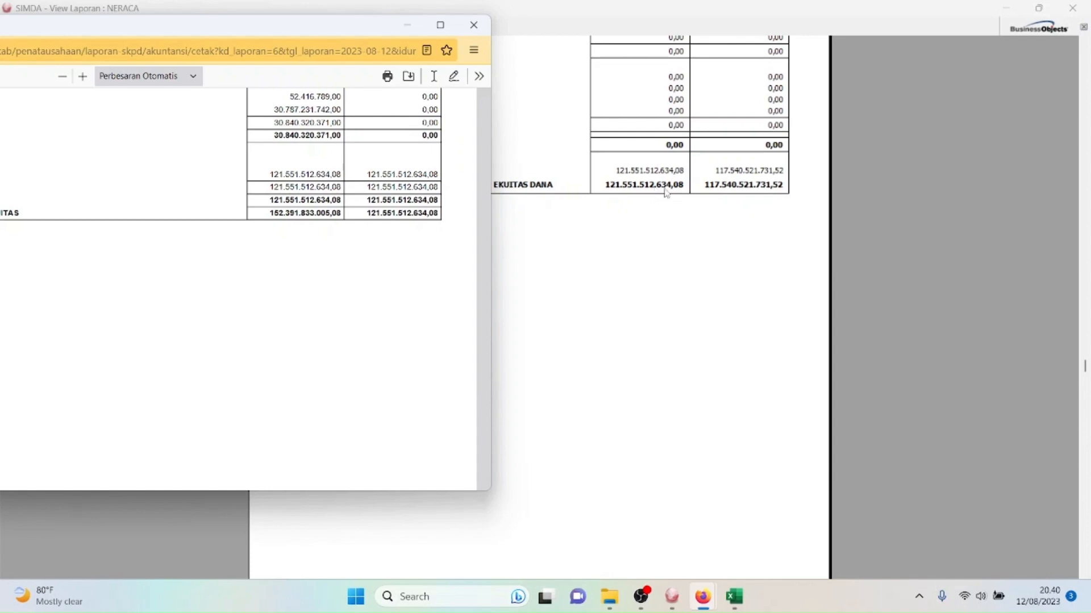
left_click(663, 149)
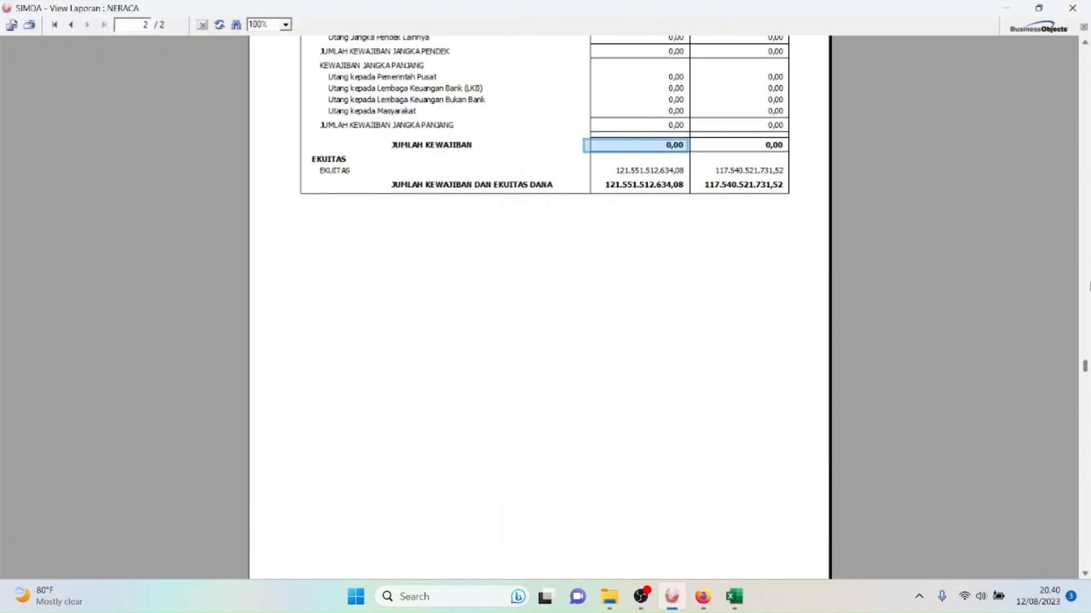
left_click_drag(1084, 366, 1086, 74)
left_click(1073, 8)
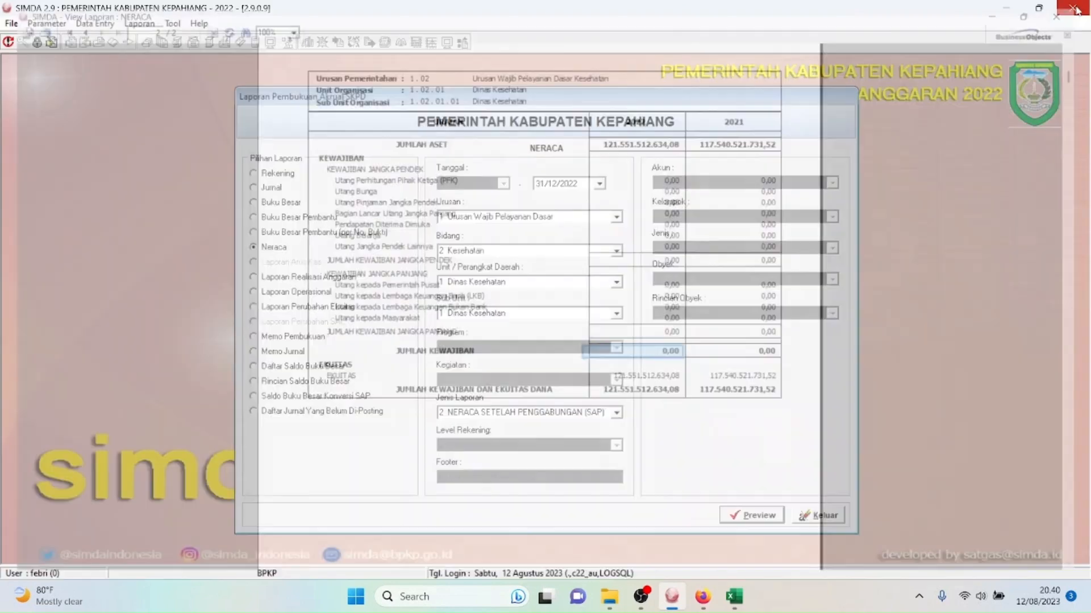
Step: Preview the Laporan Realisasi Anggaran for Dinas Kesehatan as of 31/12/2022 in SIMDA 2.9
mouse_move(703, 596)
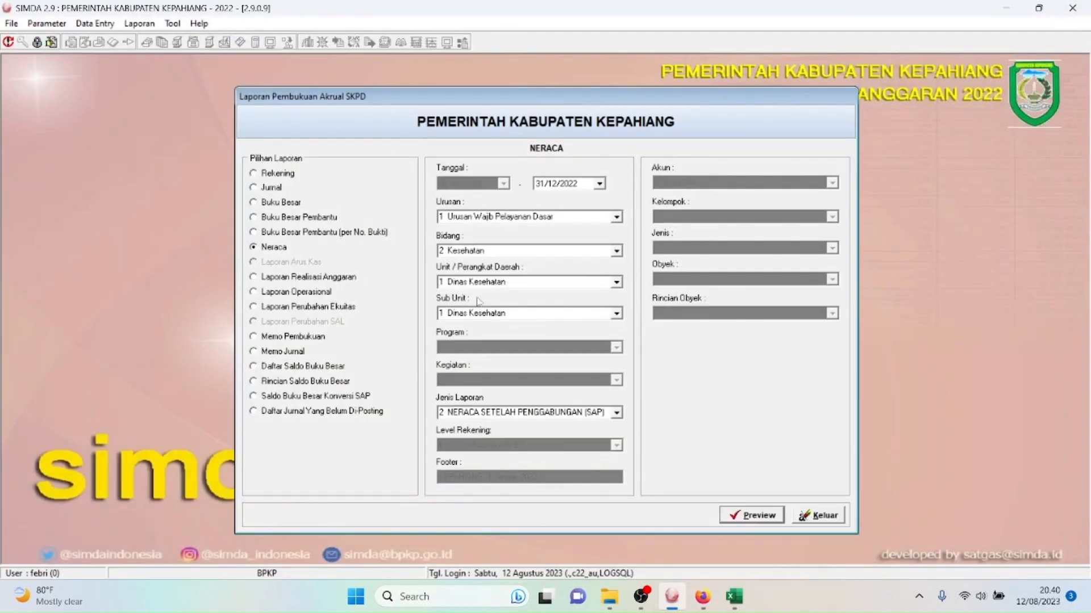
left_click(298, 279)
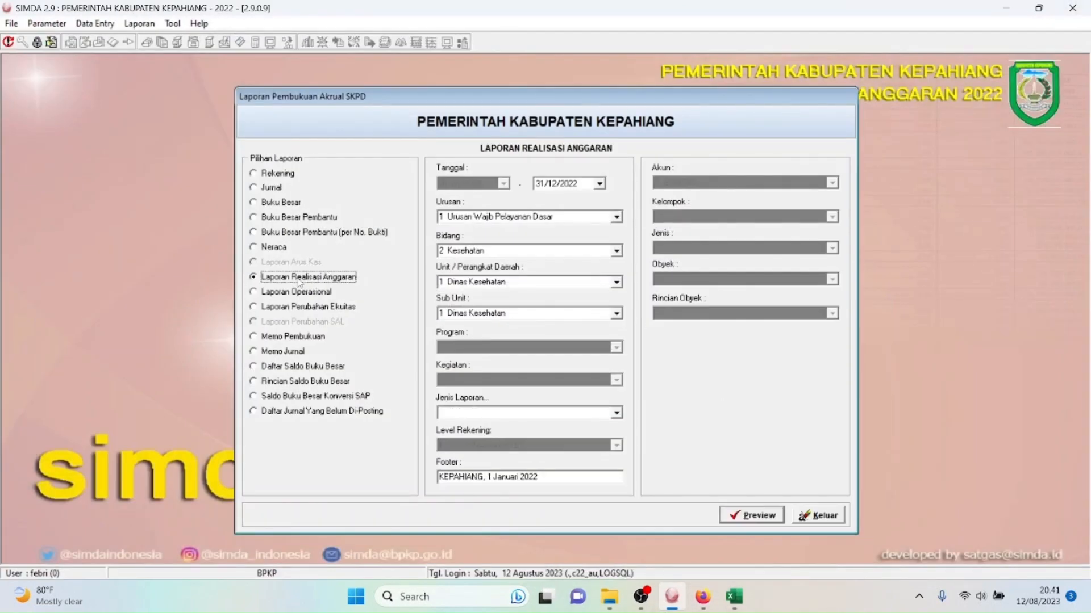
left_click(760, 517)
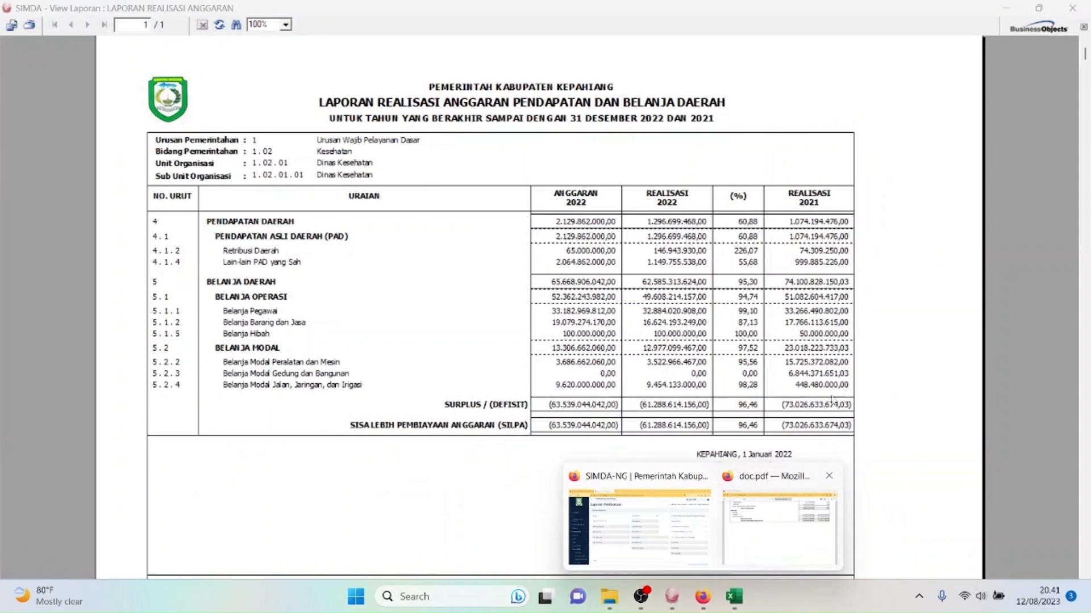
Step: Close the SIMDA-NG Neraca report window and print the Laporan Realisasi Anggaran in SIMDA-NG
left_click(828, 476)
left_click(725, 518)
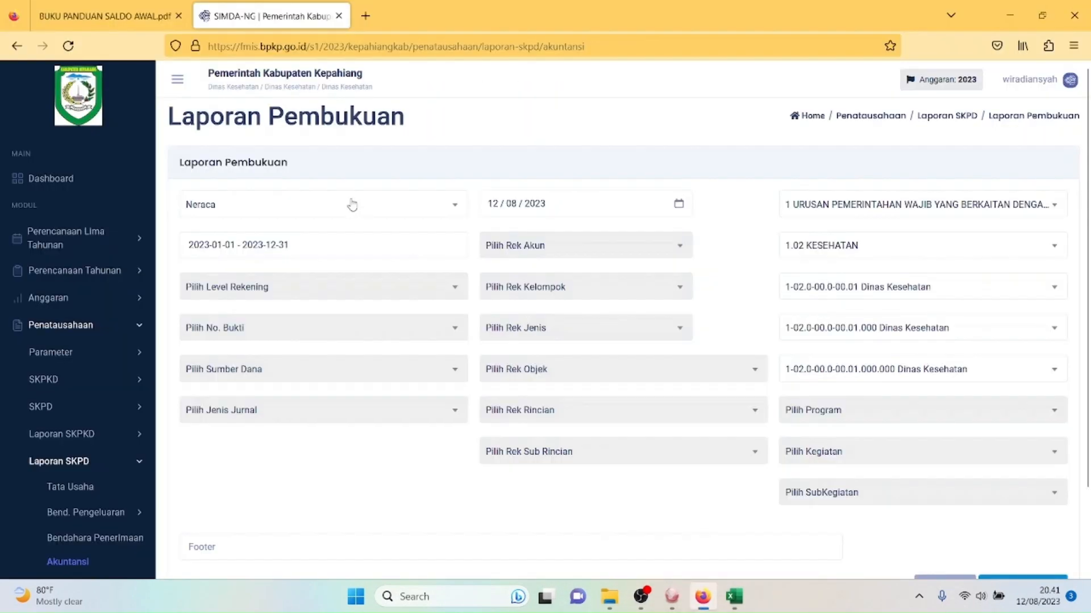
left_click(322, 217)
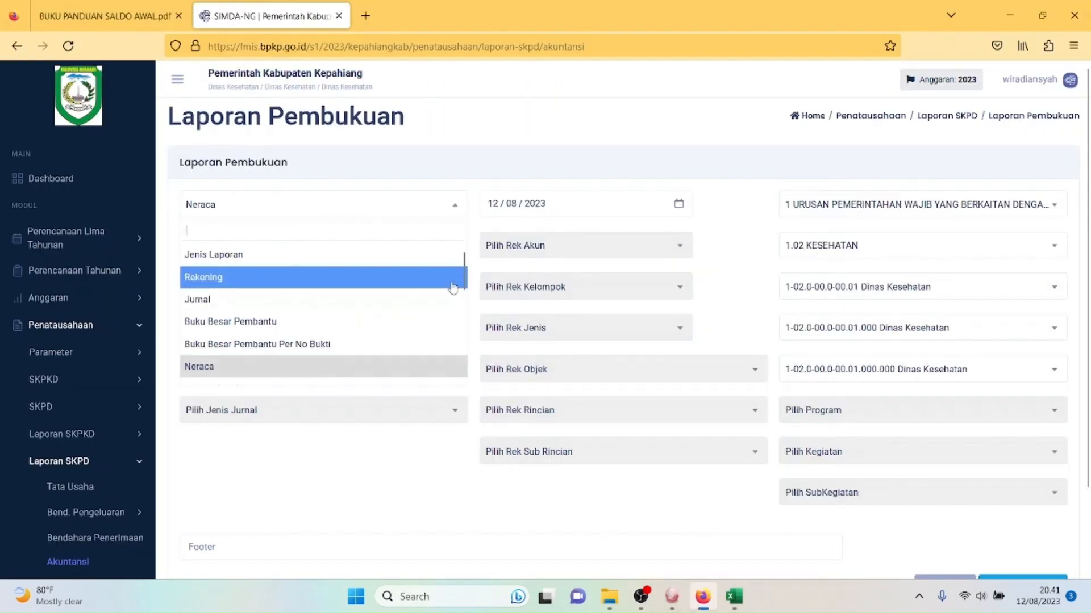
left_click_drag(464, 280, 464, 311)
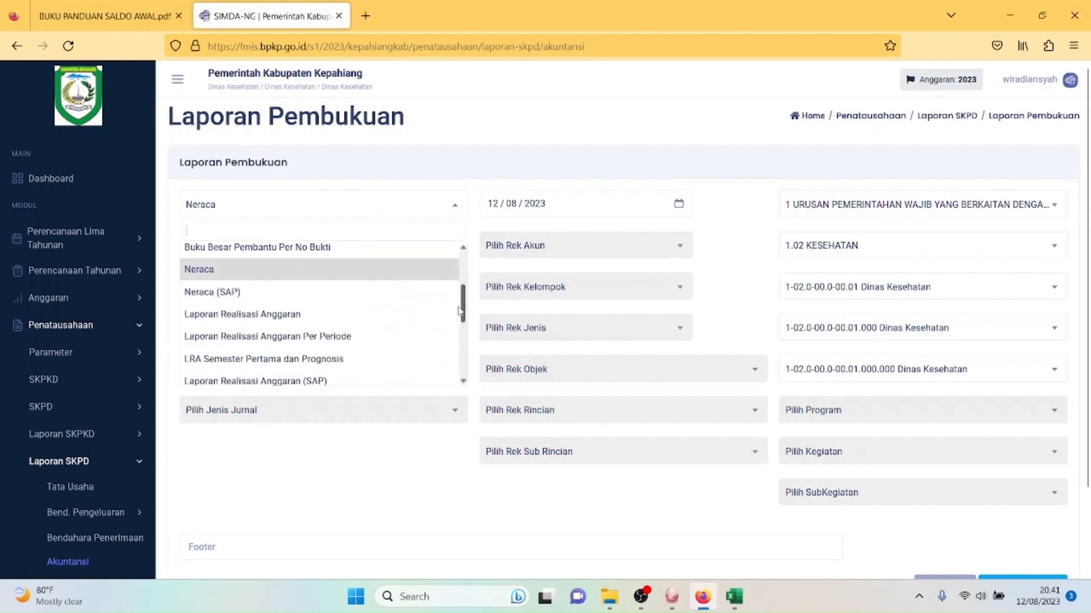
left_click(379, 313)
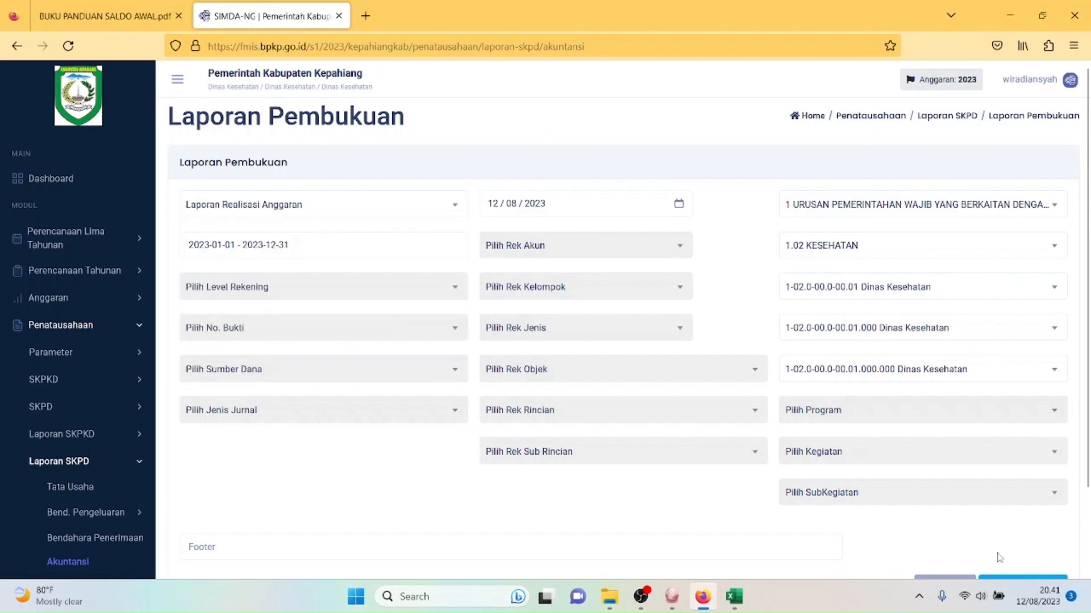
left_click(1009, 580)
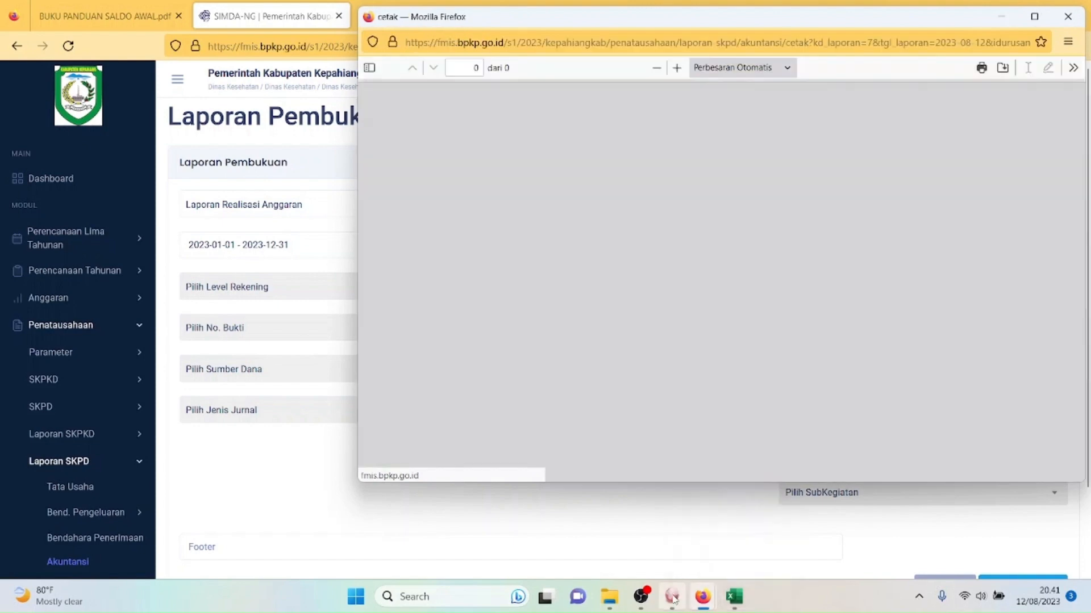
Step: Put the SIMDA-NG budget realization report beside the SIMDA 2.9 one, enlarge it to 90%, and compare the Realisasi 2022 columns
left_click(672, 596)
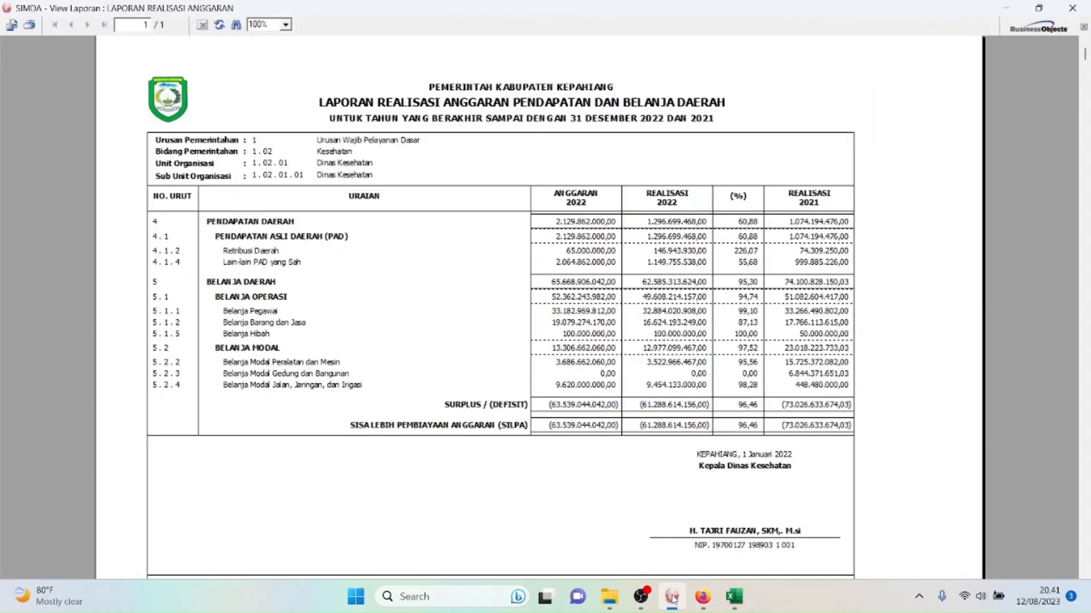
mouse_move(703, 597)
left_click(792, 551)
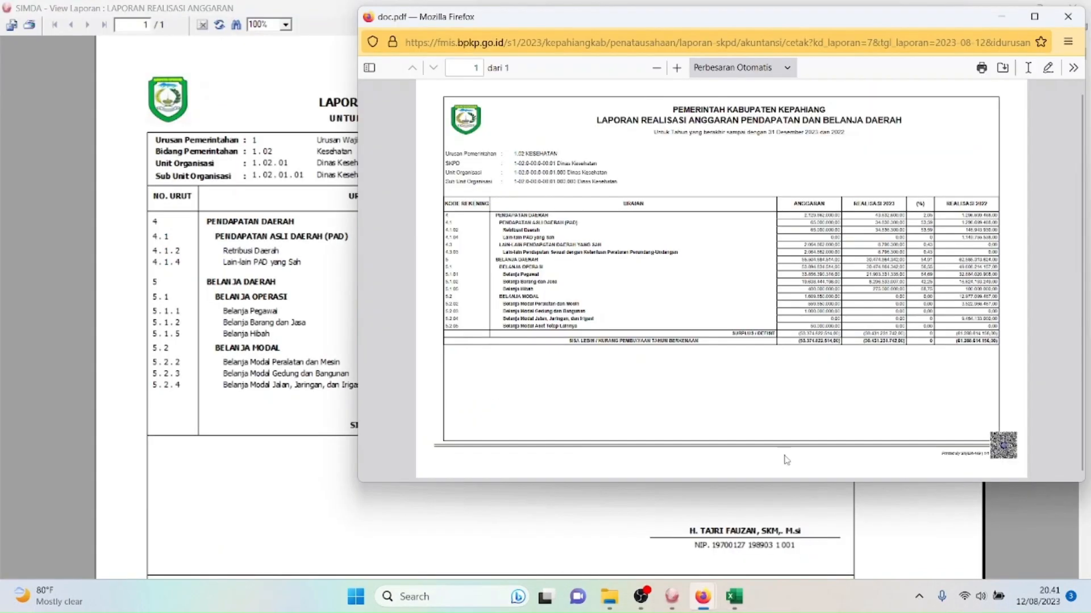
left_click_drag(911, 27, 417, 60)
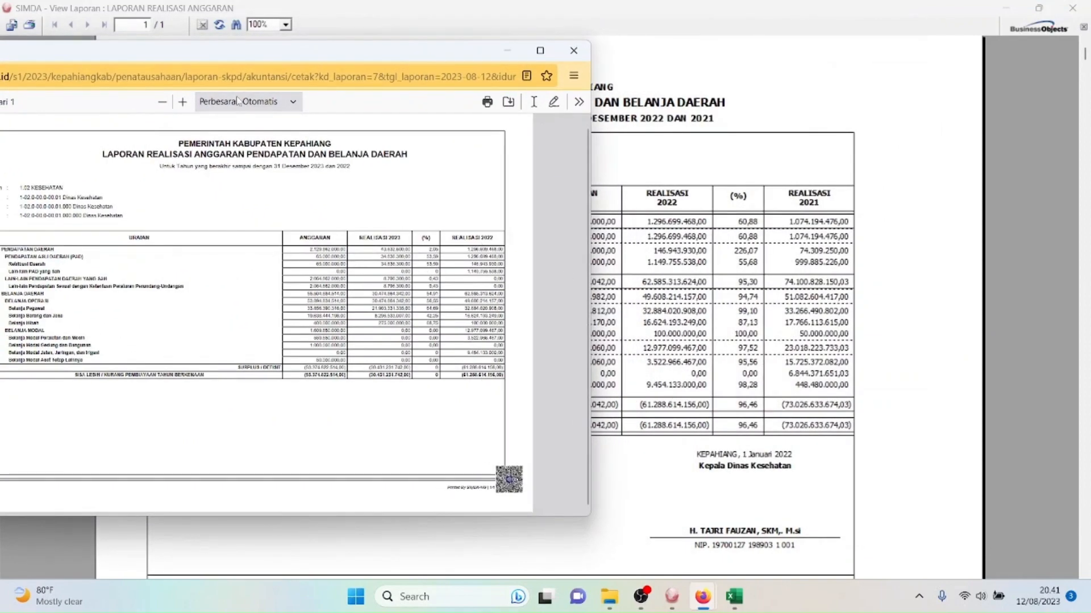
left_click(182, 101)
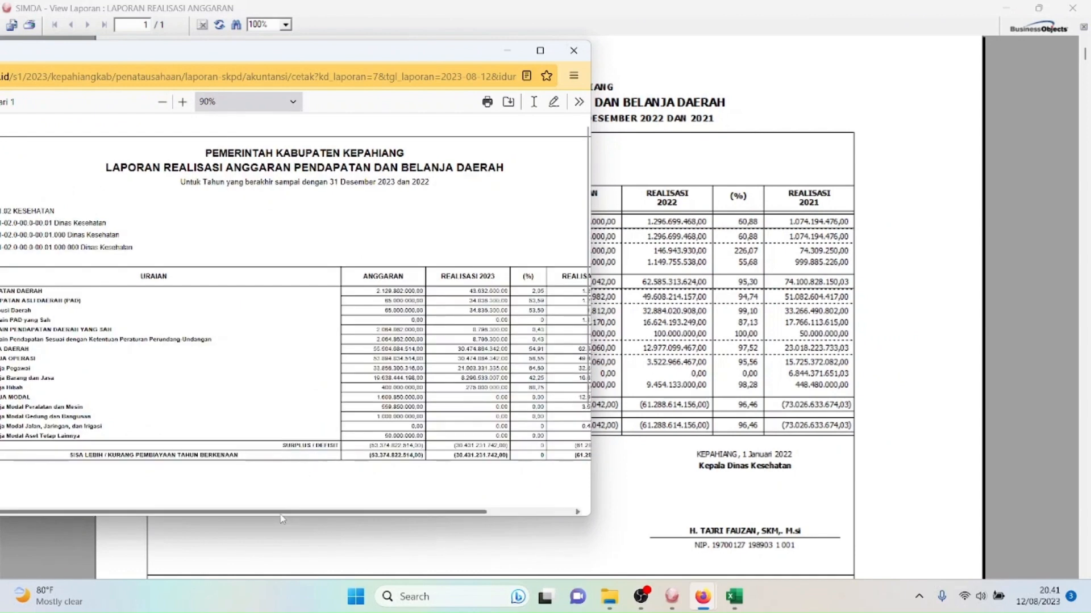
left_click_drag(283, 514, 436, 507)
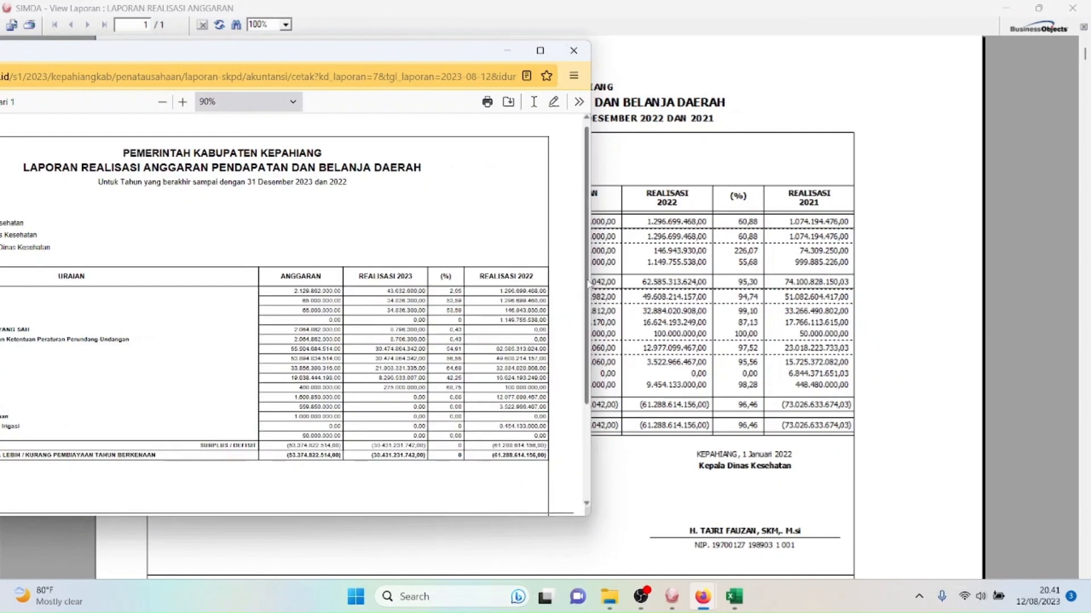
left_click_drag(461, 55, 415, 62)
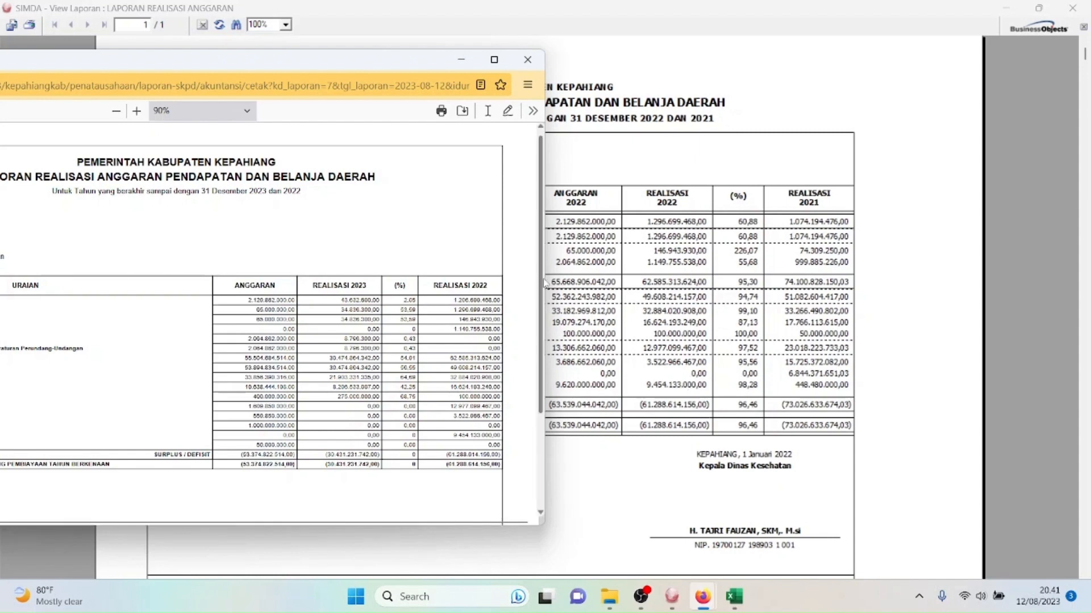
Step: Close both Laporan Realisasi Anggaran reports and select Laporan Operasional as the report in SIMDA 2.9
left_click(528, 60)
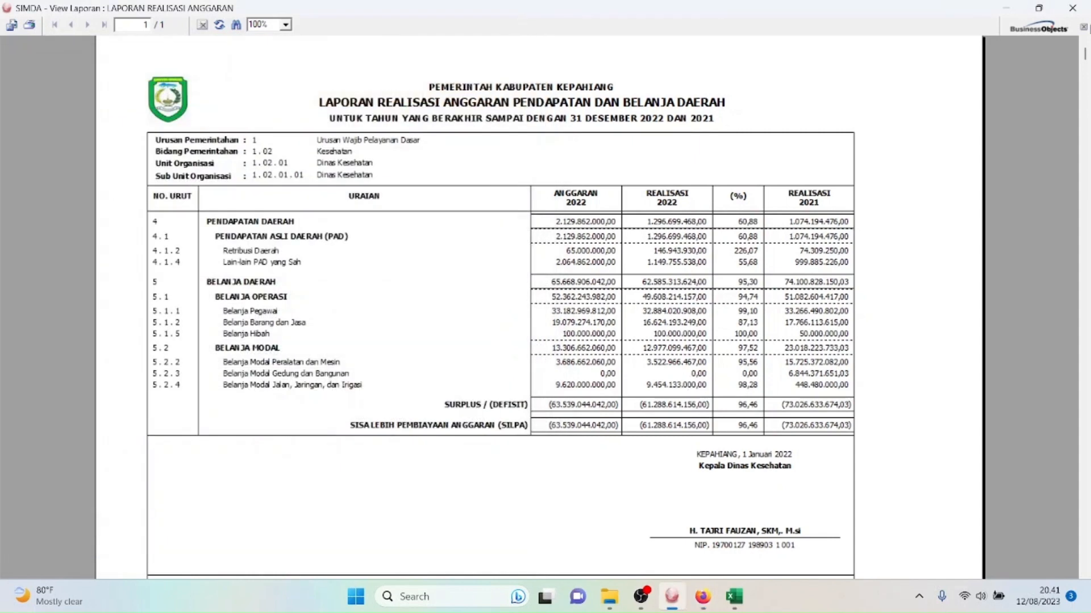
left_click(1073, 8)
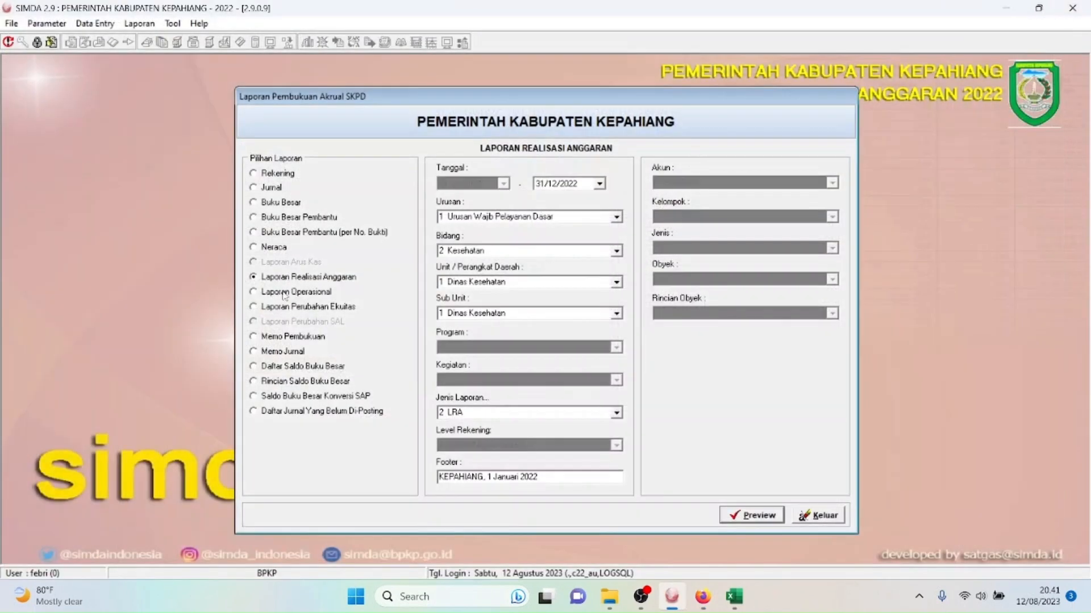
left_click(263, 296)
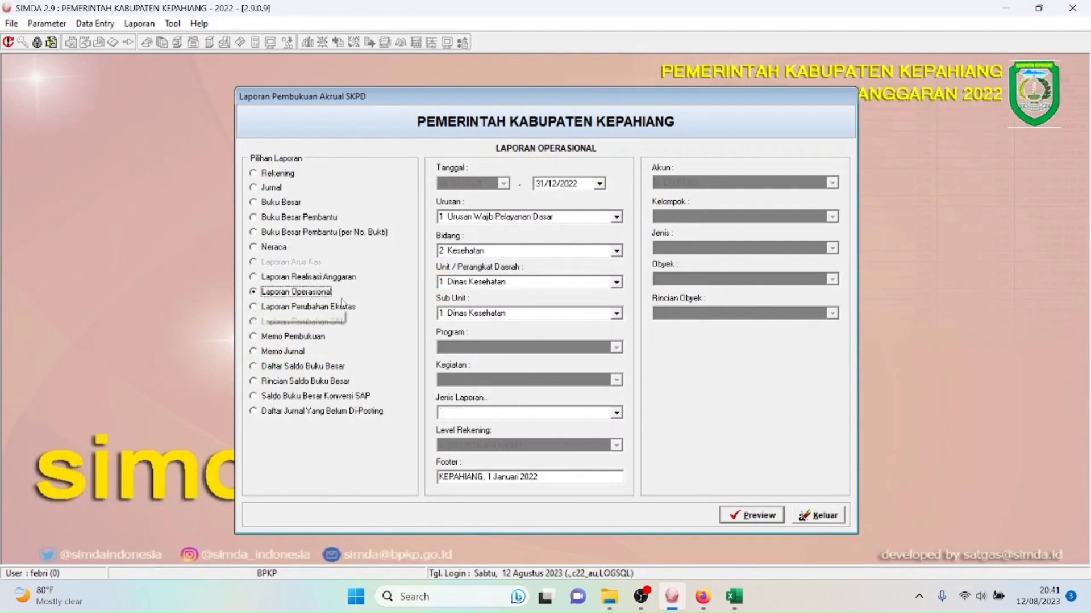
Step: Switch to SIMDA-NG, choose Laporan Operasional as the report type for Dinas Kesehatan, and print it
left_click(703, 597)
left_click(334, 209)
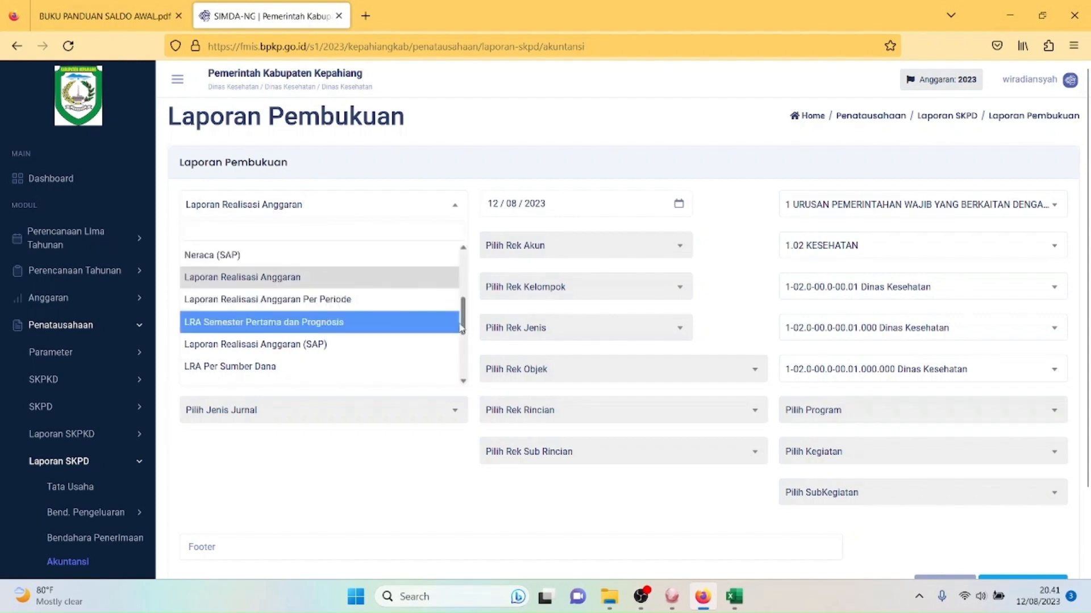
scroll(464, 321, "down", 3)
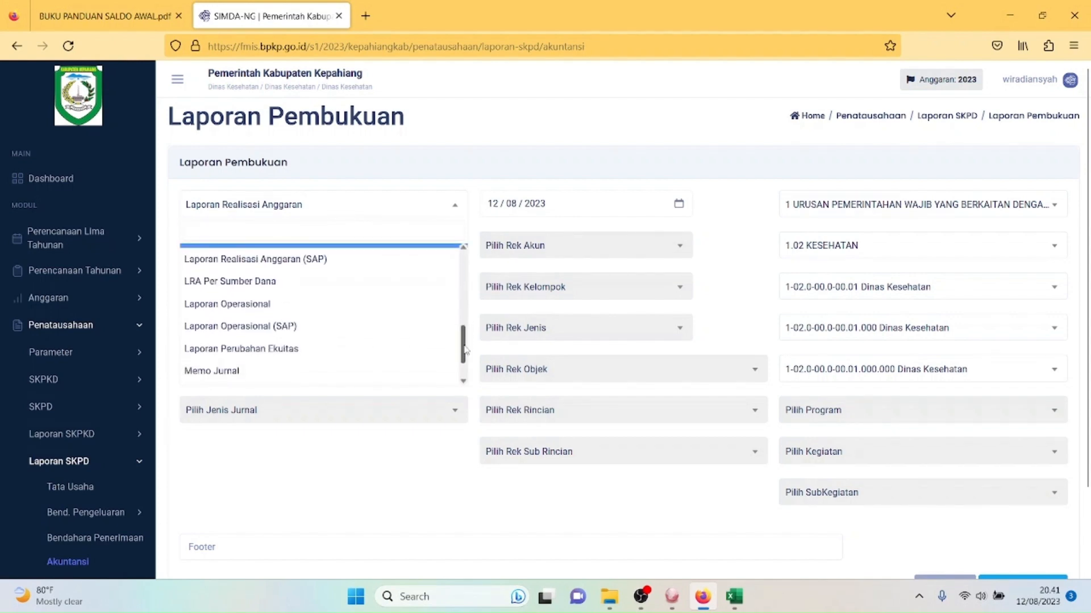
scroll(464, 318, "up", 3)
scroll(464, 318, "up", 3)
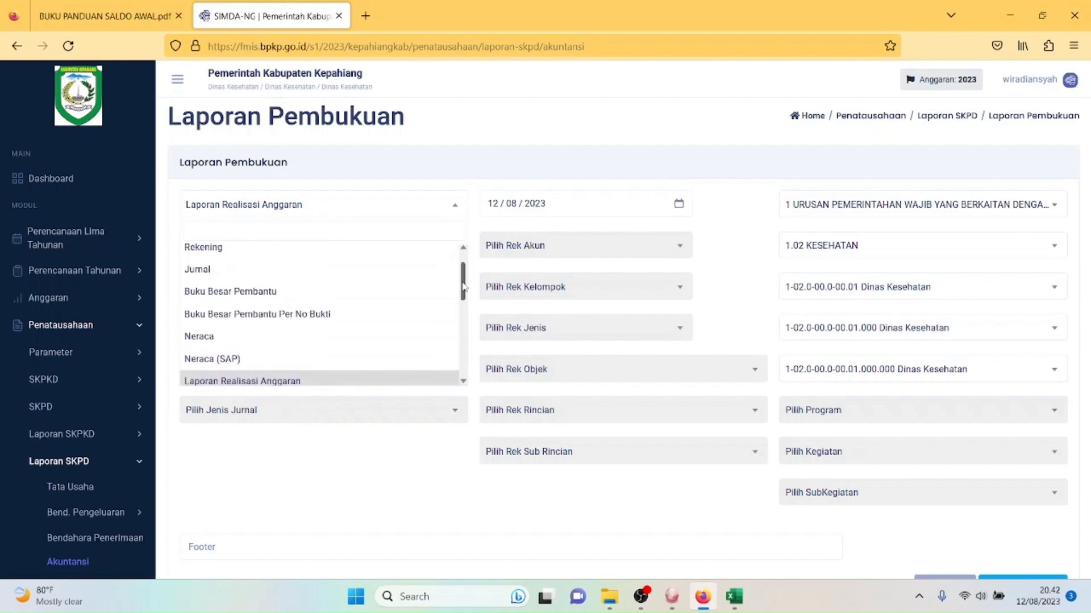
scroll(459, 360, "down", 5)
scroll(459, 362, "down", 1)
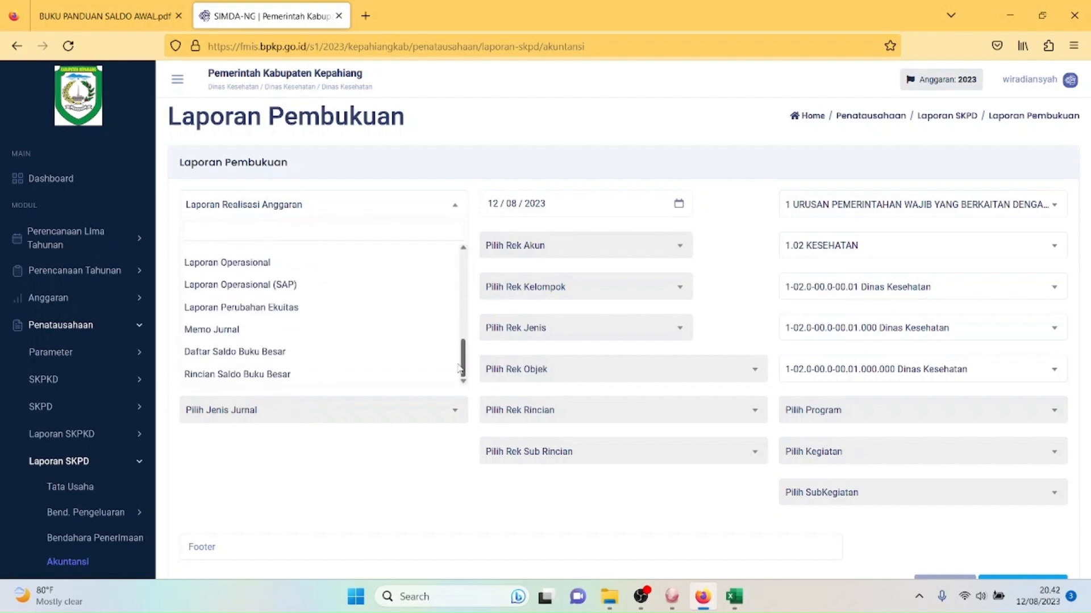
left_click(253, 263)
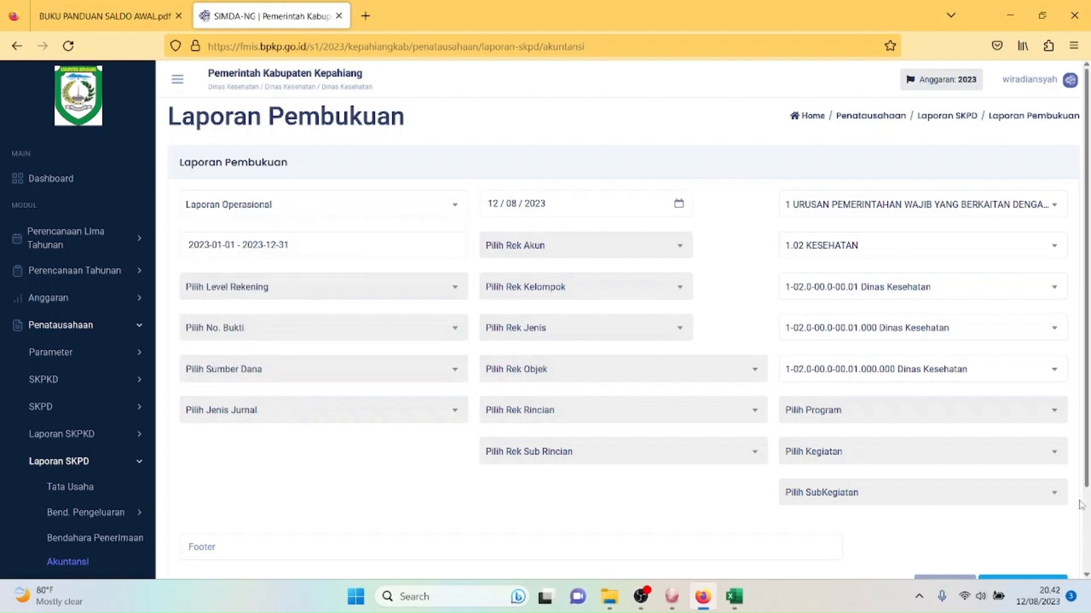
left_click(1003, 577)
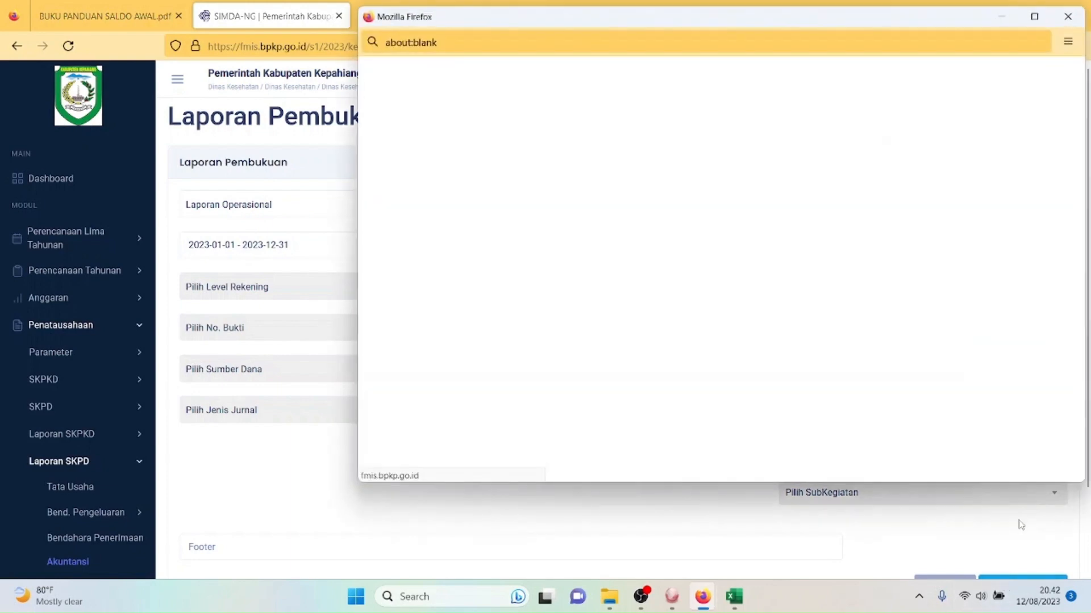
Step: Preview the Laporan Operasional in SIMDA 2.9 and place the SIMDA-NG version beside it, enlarged to 100% with the Saldo 2022 column in view
left_click(675, 600)
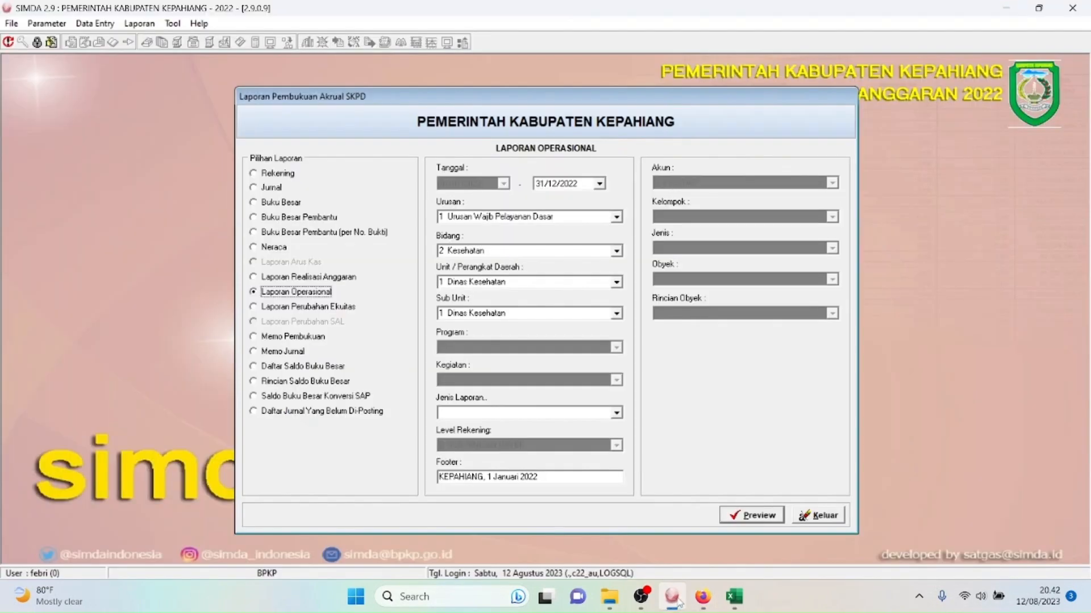
left_click(757, 515)
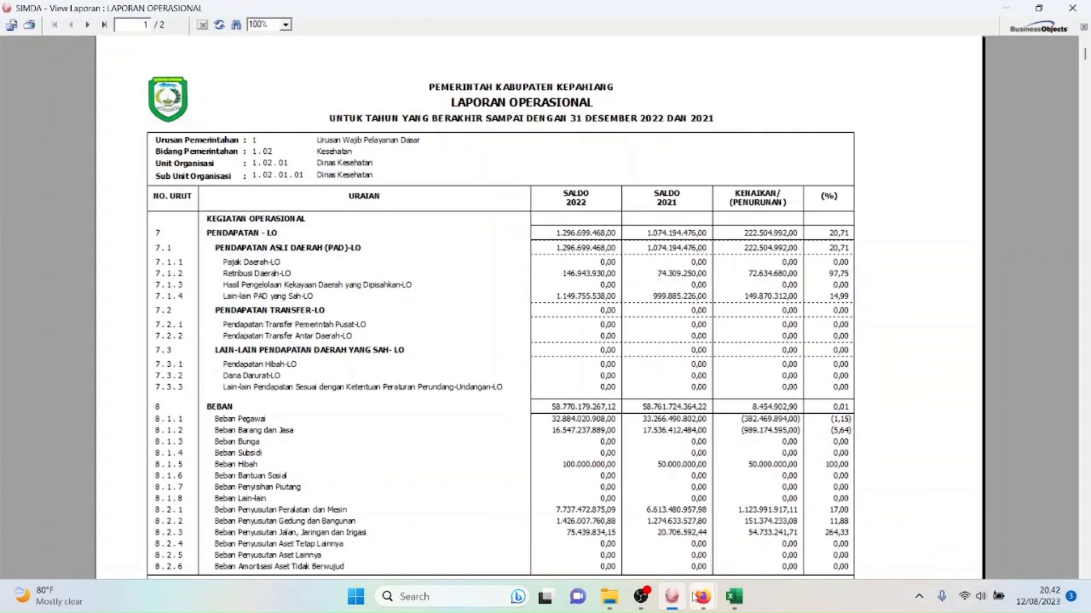
mouse_move(696, 597)
left_click(760, 545)
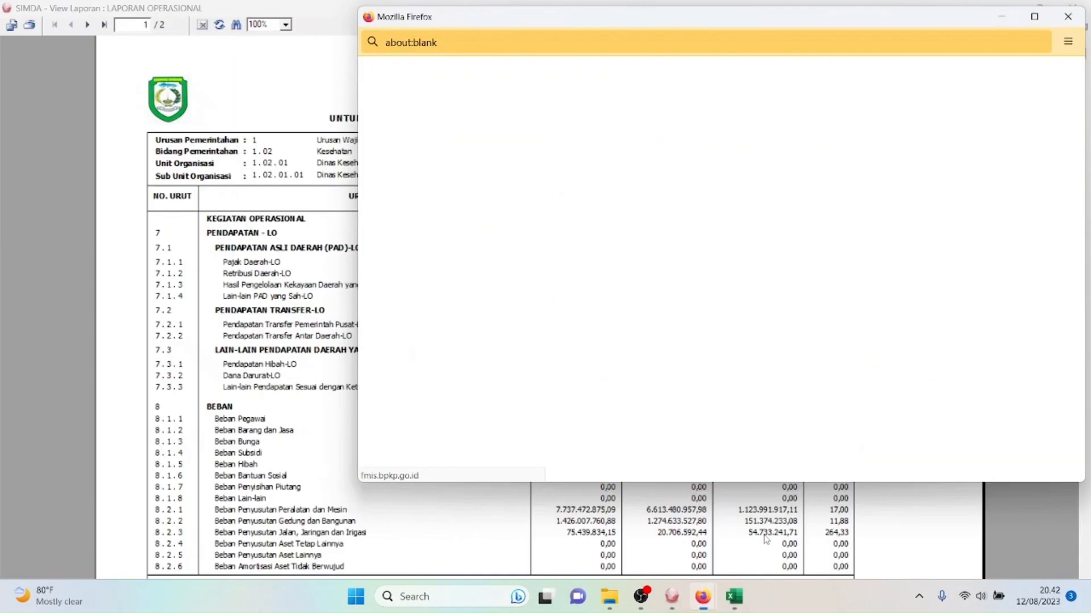
left_click_drag(914, 26, 322, 58)
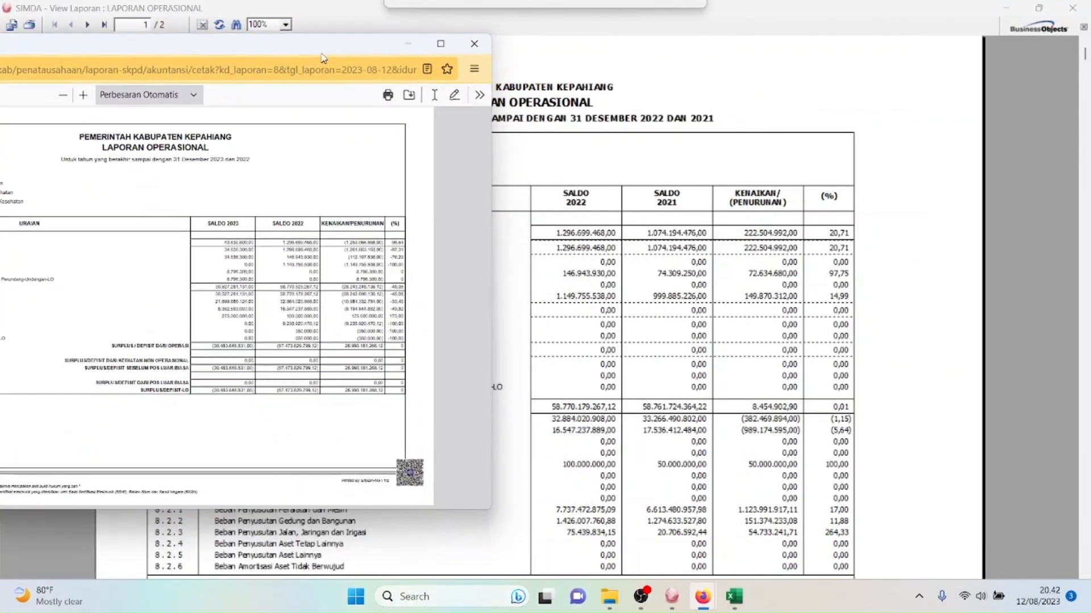
left_click(83, 94)
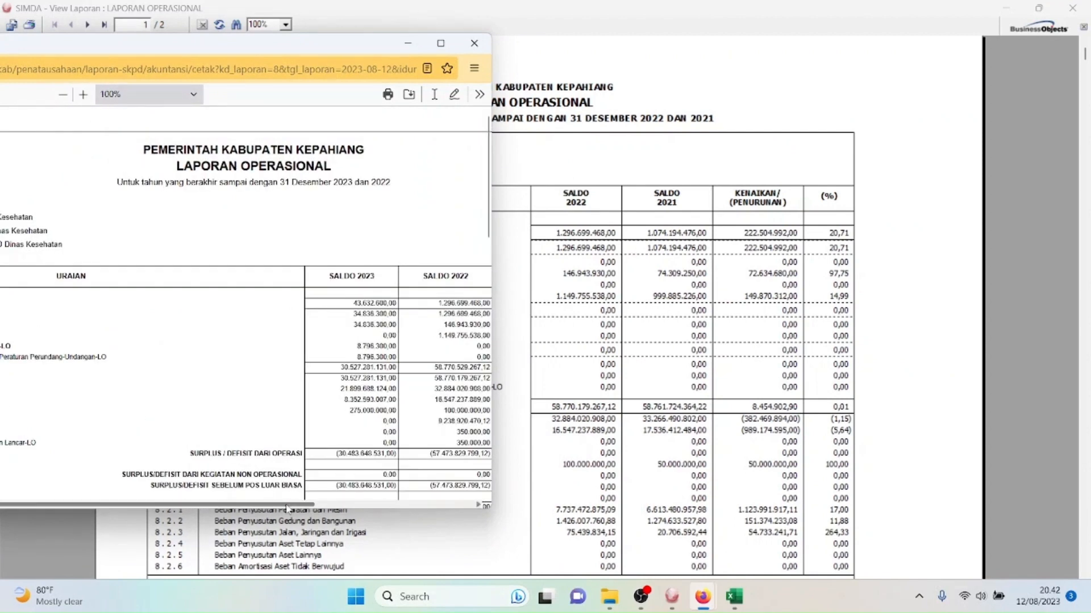
scroll(332, 506, "right", 3)
scroll(332, 506, "right", 2)
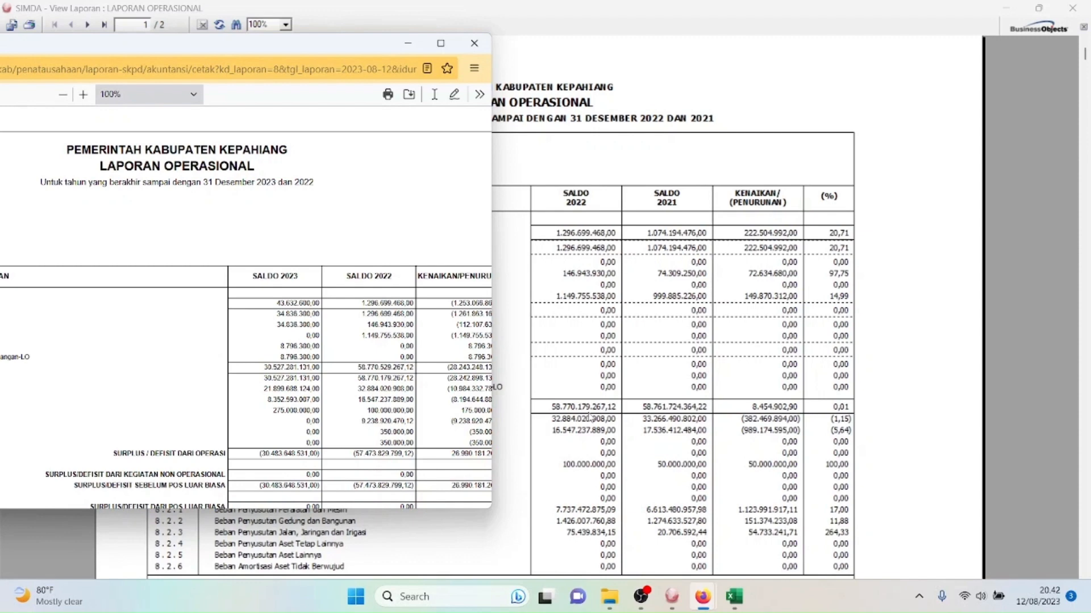
Step: Bring the SIMDA-NG operational report back over the SIMDA 2.9 one and compare their Saldo 2022 revenue and expense rows
left_click(1083, 49)
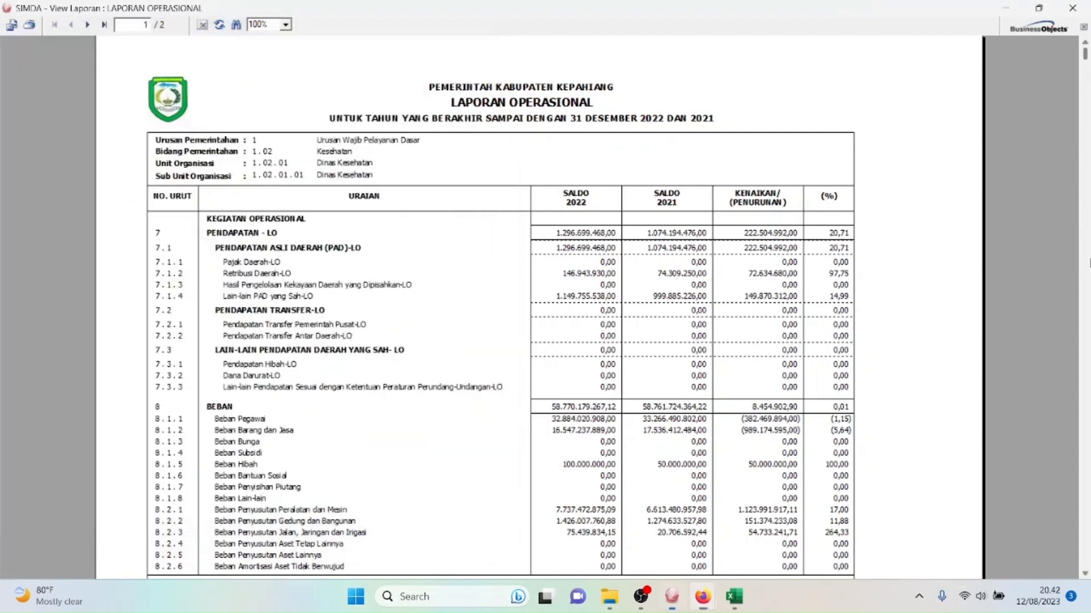
left_click(706, 595)
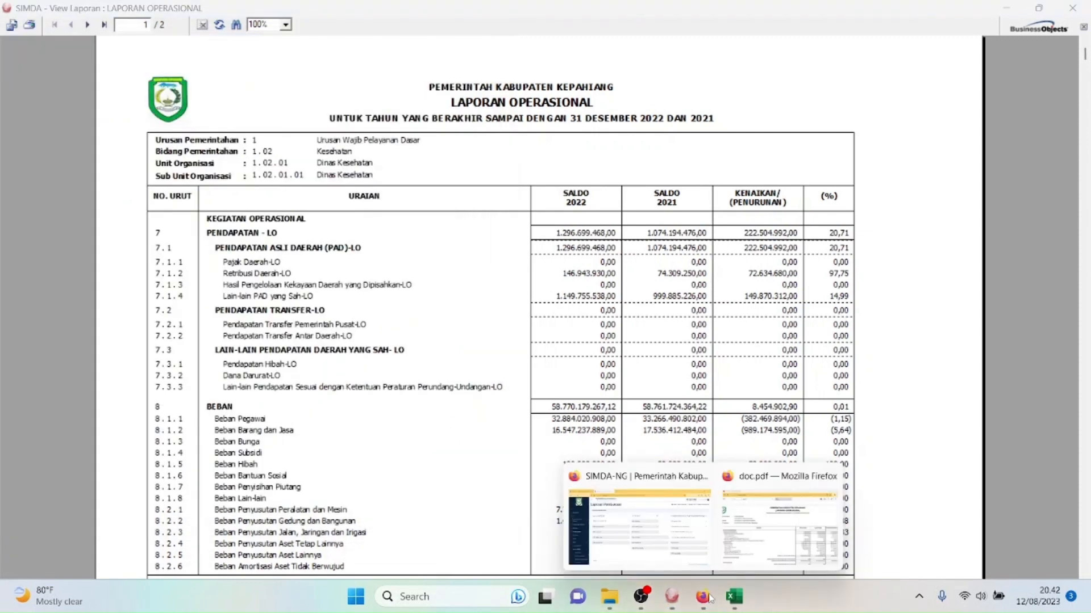
left_click(787, 519)
left_click_drag(332, 49, 575, 52)
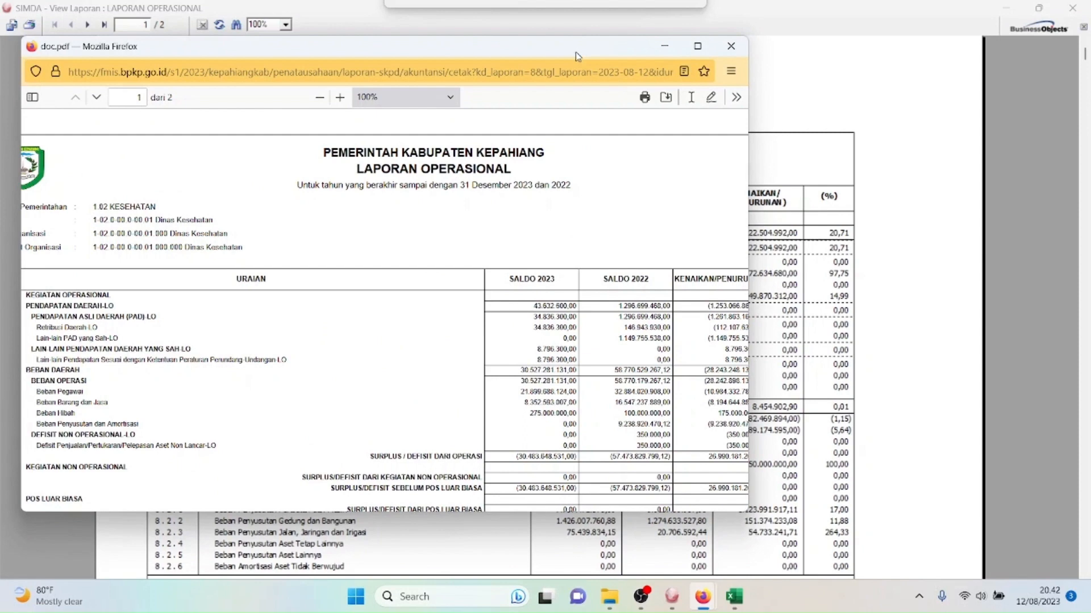
mouse_move(574, 52)
left_mouse_down()
mouse_move(530, 45)
mouse_move(592, 44)
left_mouse_up()
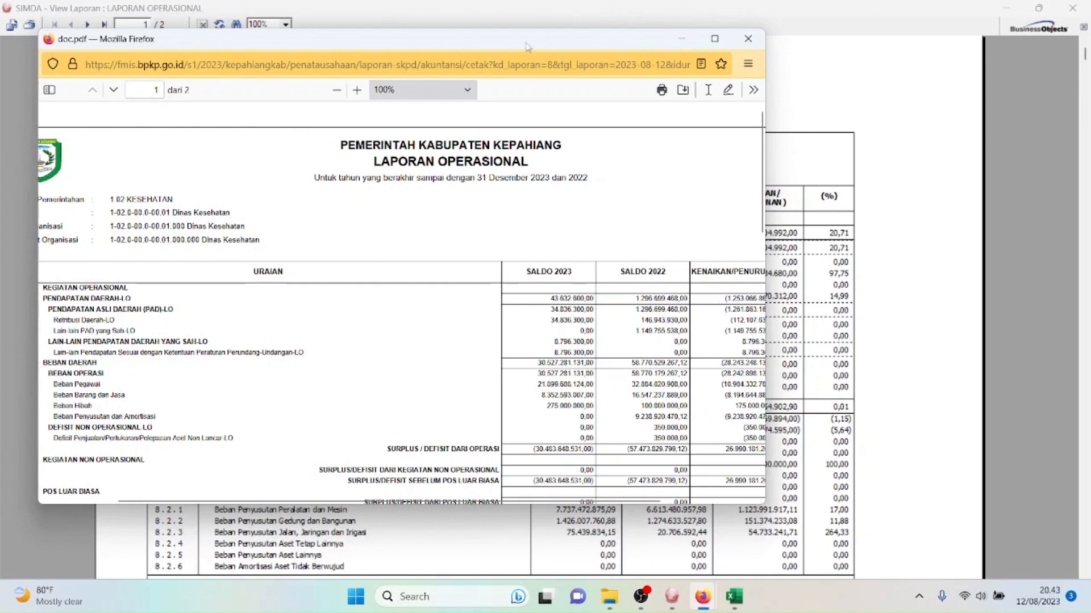
left_click_drag(527, 46, 307, 22)
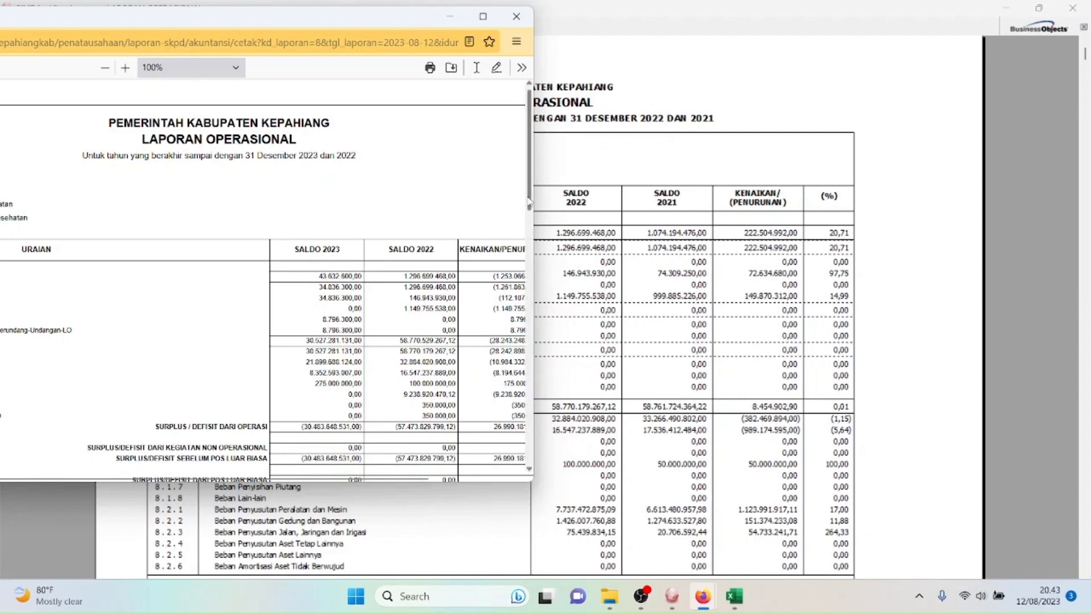
Step: Compare the 2022 surplus/deficit totals of the SIMDA-NG report with those on page 2 of the SIMDA 2.9 Laporan Operasional
scroll(523, 222, "down", 5)
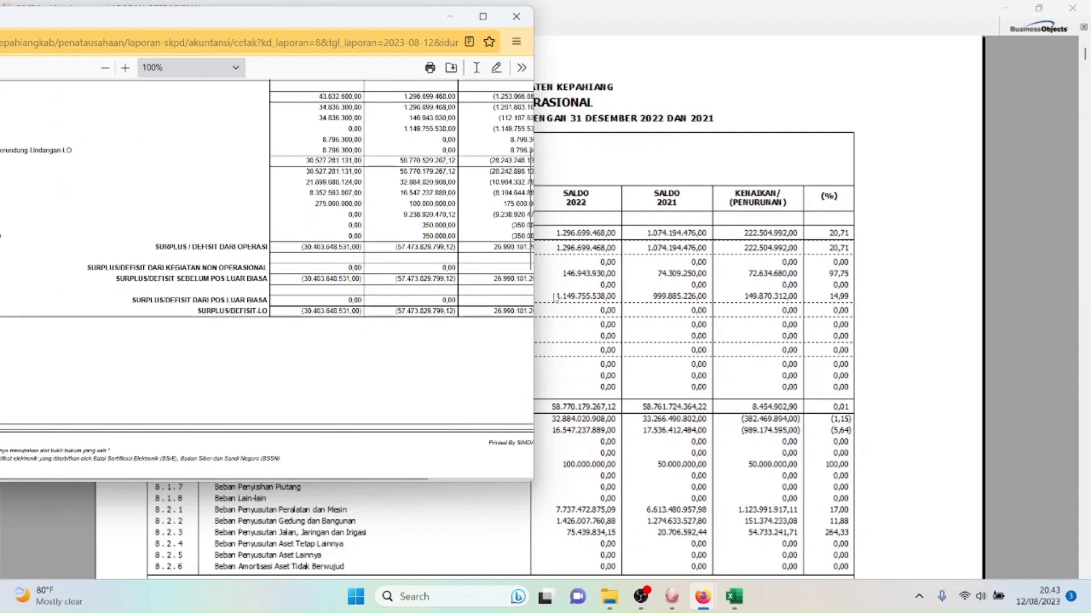
left_click(911, 395)
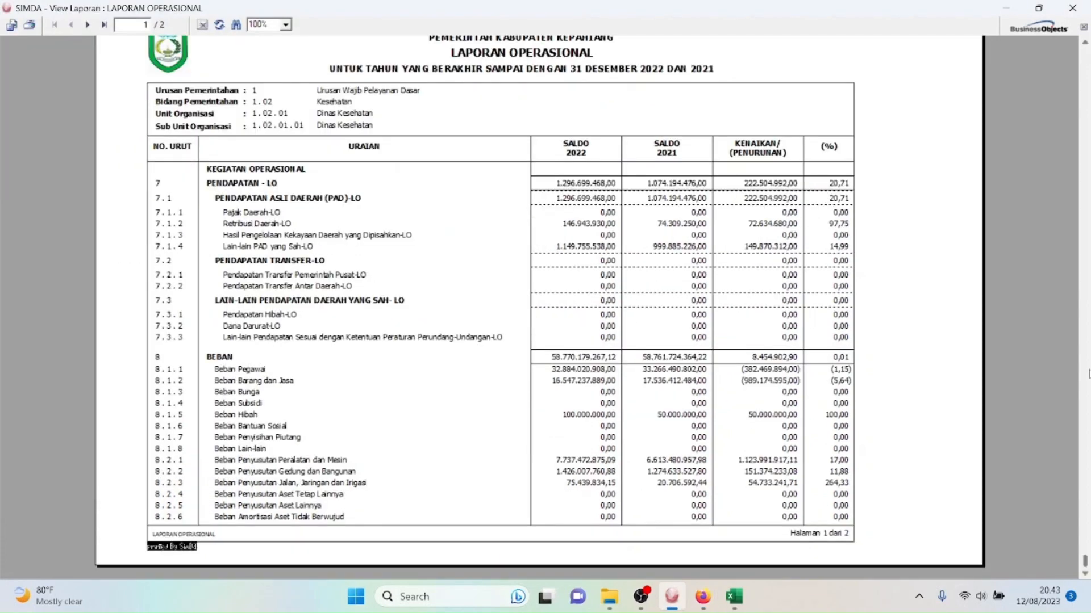
left_click(87, 25)
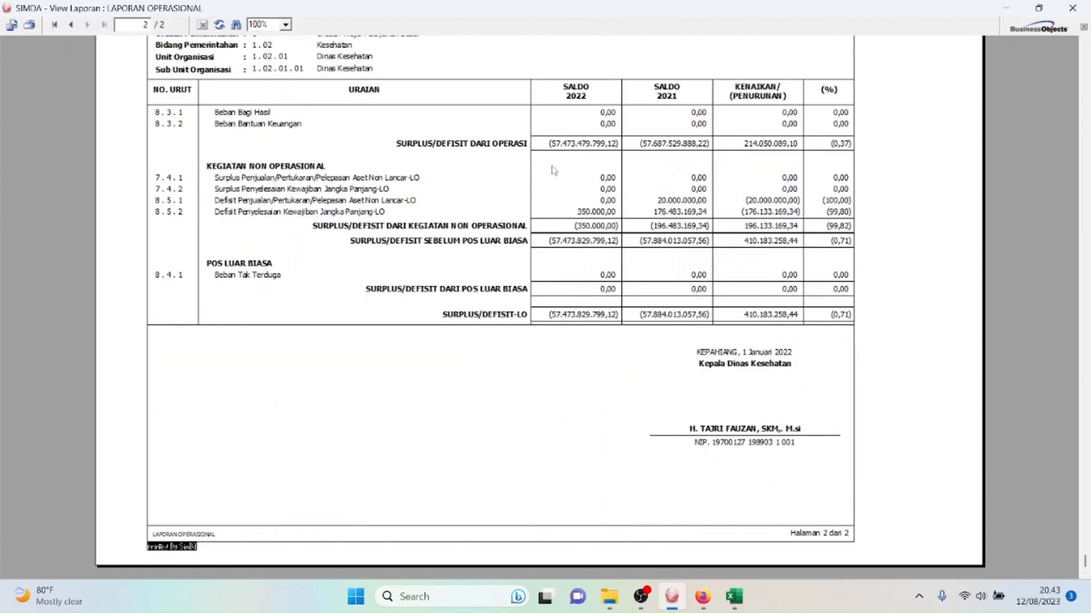
mouse_move(700, 607)
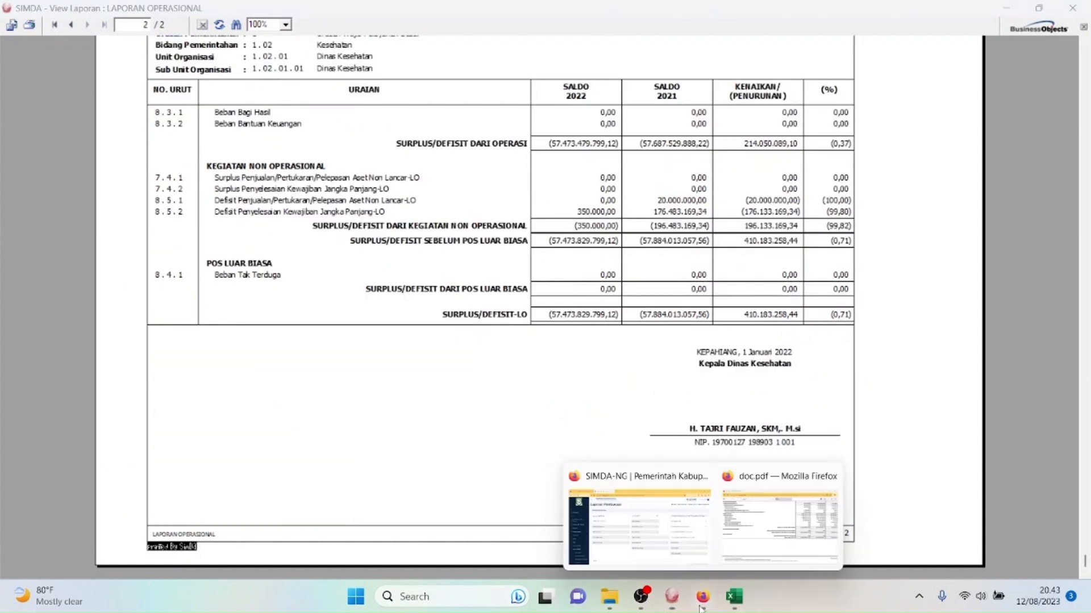
left_click(791, 529)
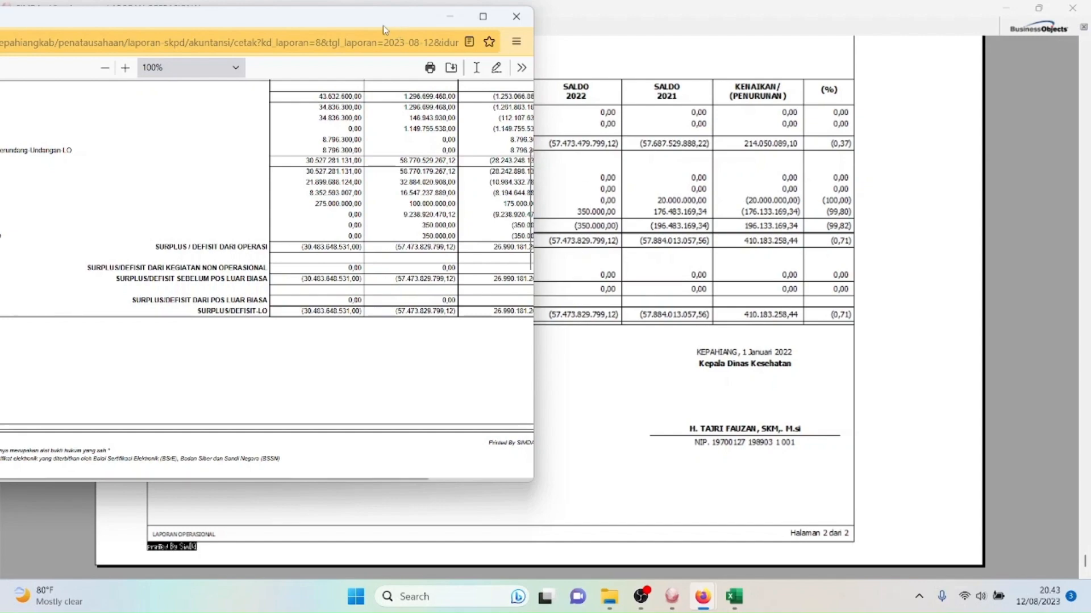
mouse_move(388, 17)
left_mouse_down()
mouse_move(379, 304)
mouse_move(349, 310)
mouse_move(357, 68)
mouse_move(375, 2)
mouse_move(377, 11)
left_mouse_up()
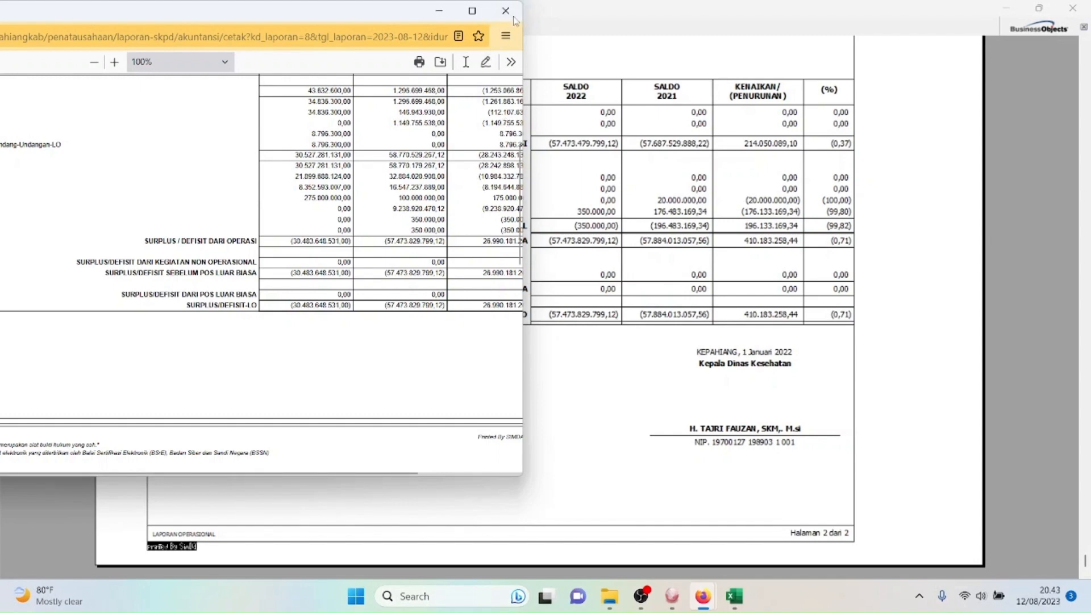
Step: Close both Laporan Operasional reports, return to SIMDA-NG, and reset the Laporan Pembukuan form
left_click(558, 8)
left_click(1074, 8)
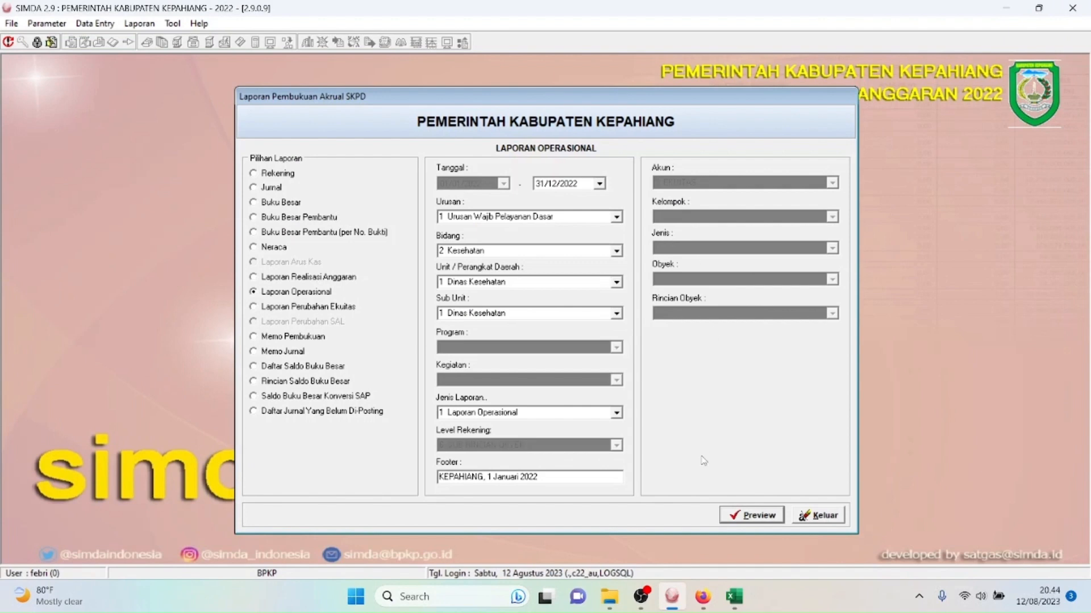
left_click(703, 597)
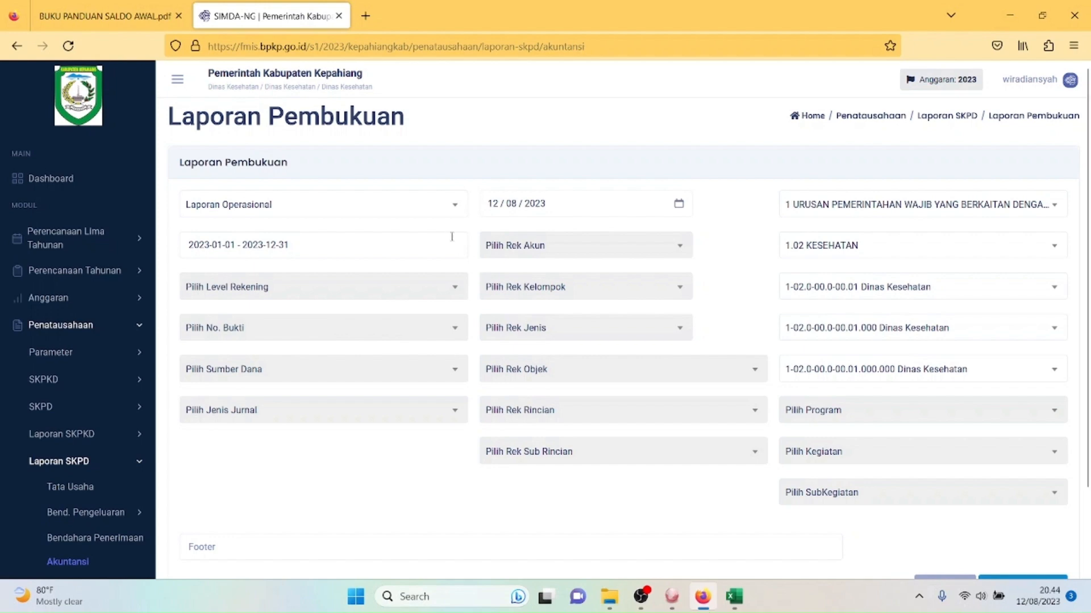
left_click(330, 93)
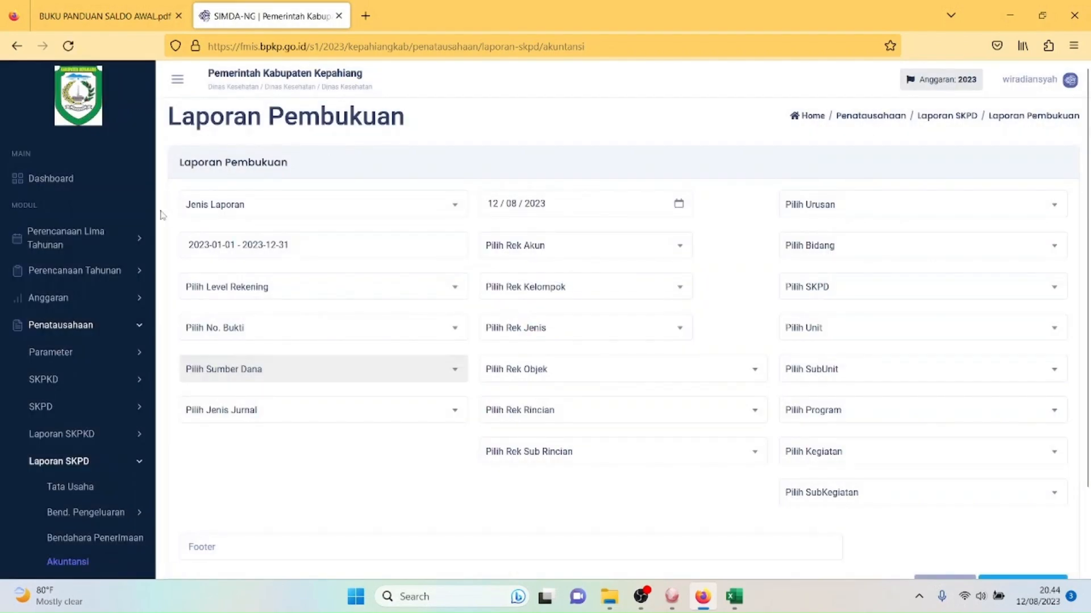
scroll(152, 290, "down", 10)
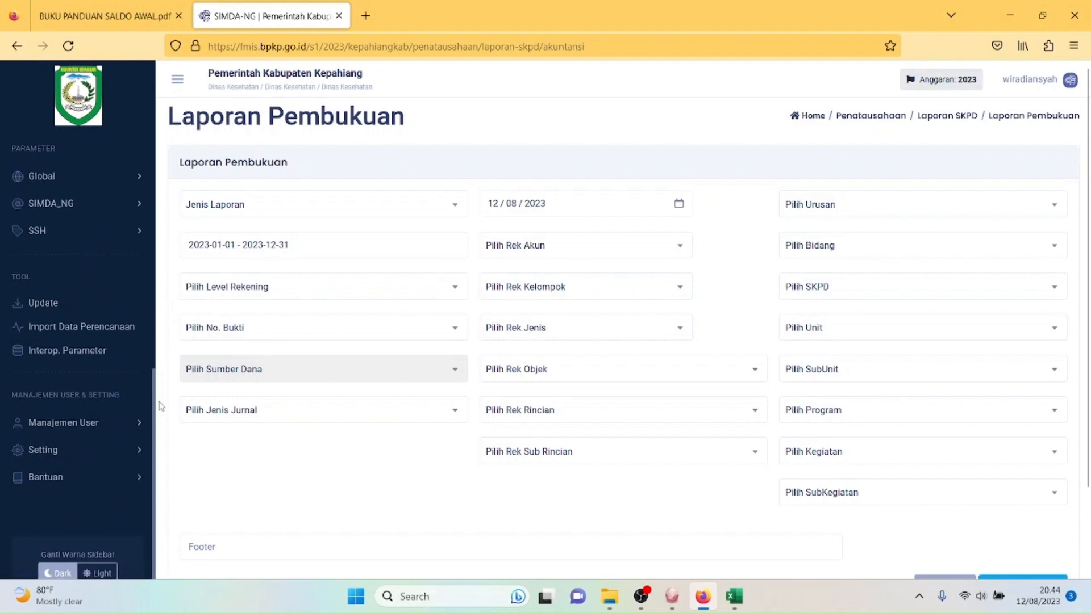
scroll(147, 311, "down", 3)
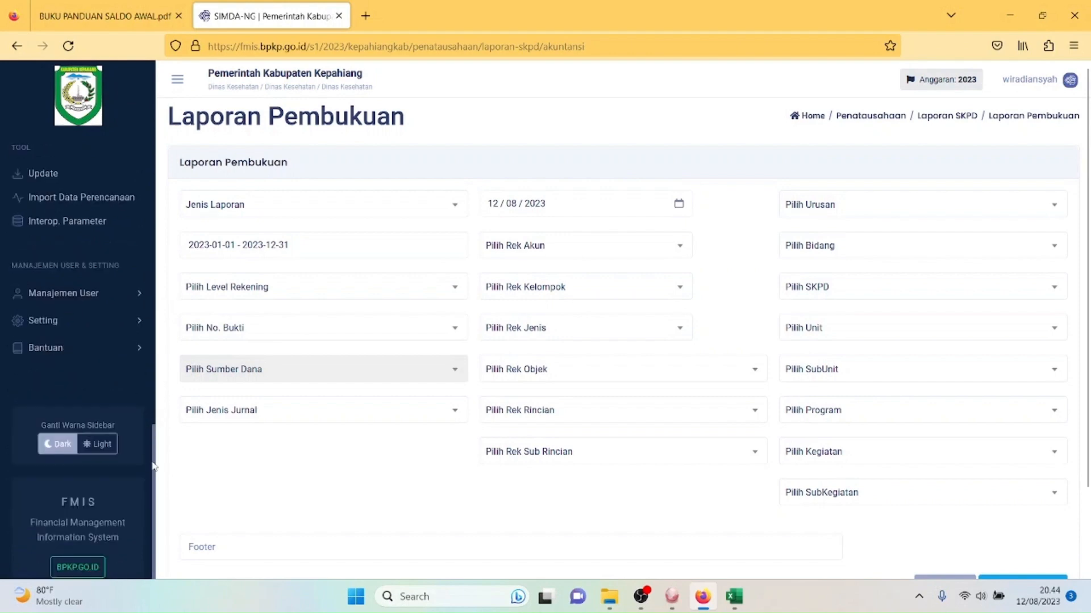
scroll(147, 421, "up", 15)
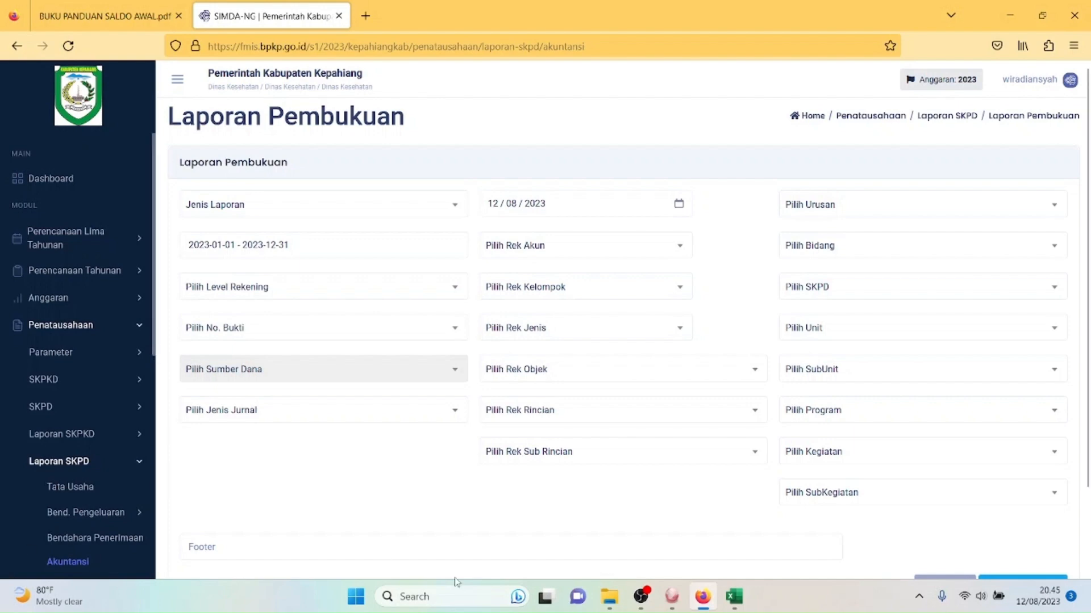
left_click(652, 596)
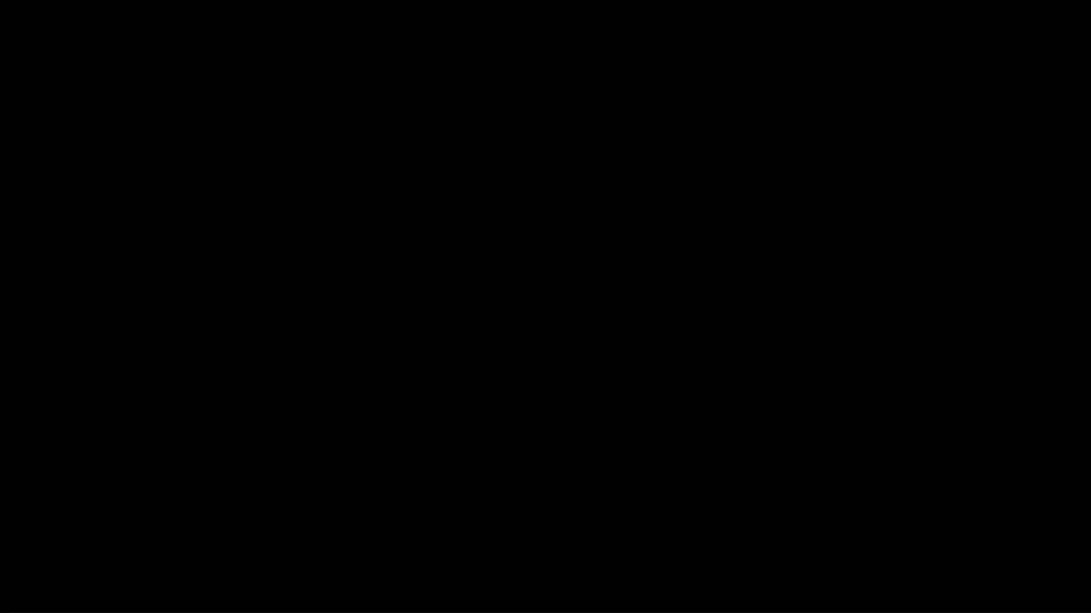